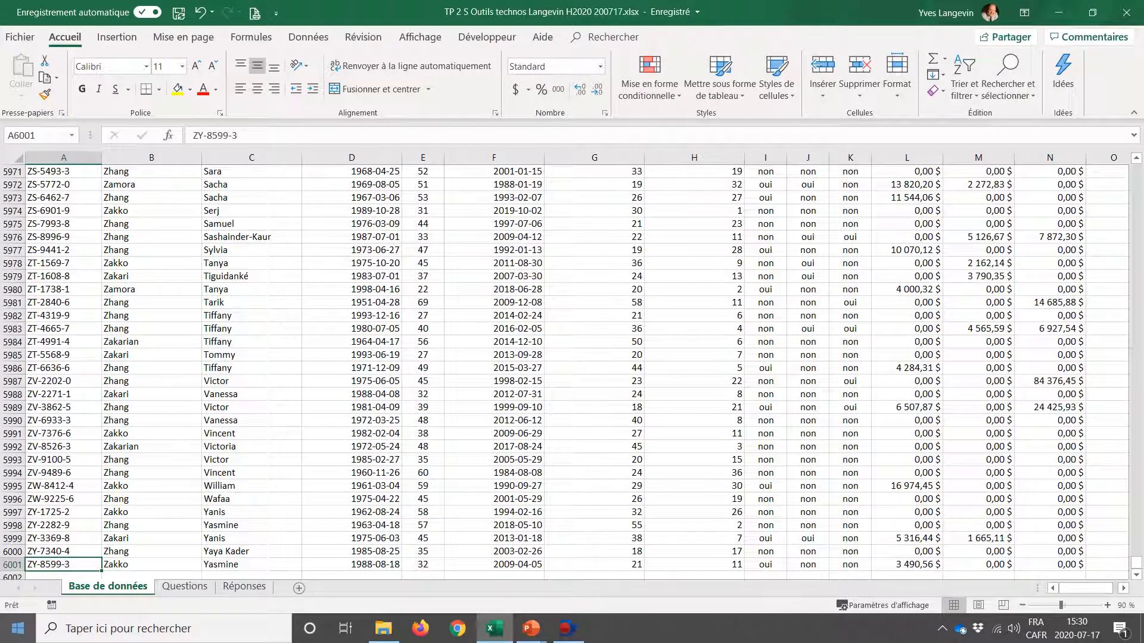
Step: Examine the last client record in row 6001, and the first client record in row 2
{"action": "left_click", "coordinate": [18, 566]}
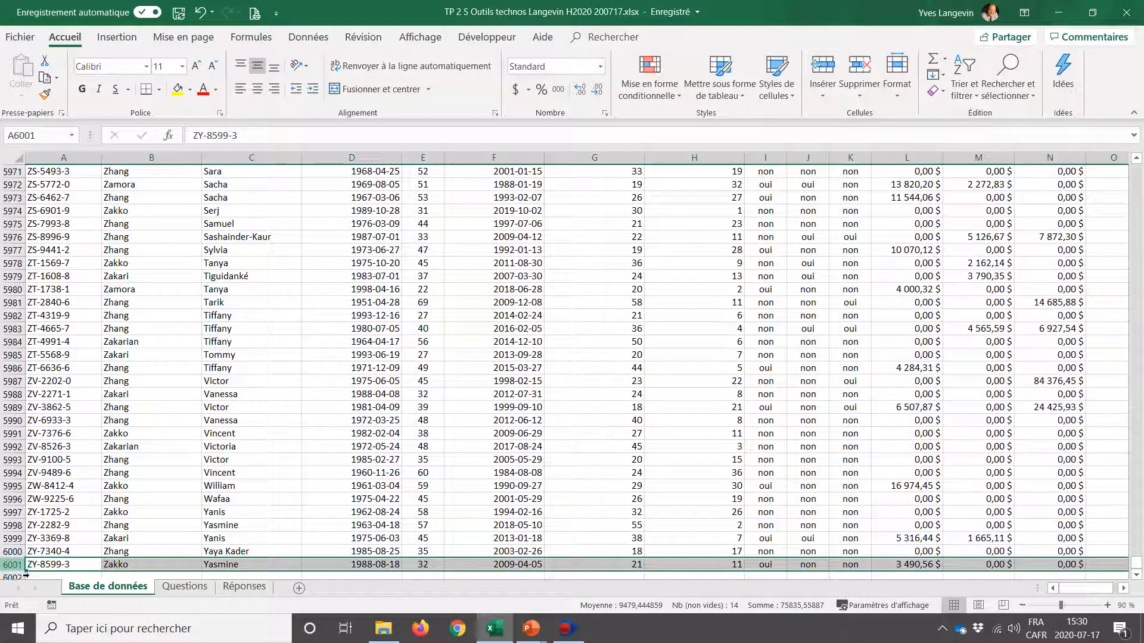
{"action": "left_click", "coordinate": [49, 570]}
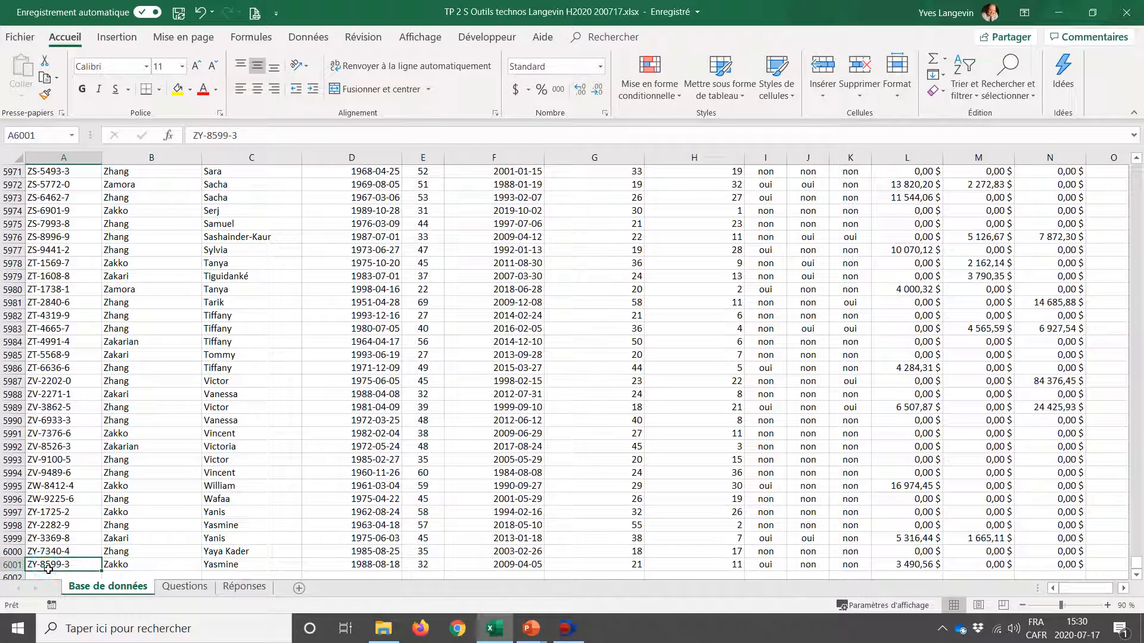
{"action": "key", "text": "ctrl+Home"}
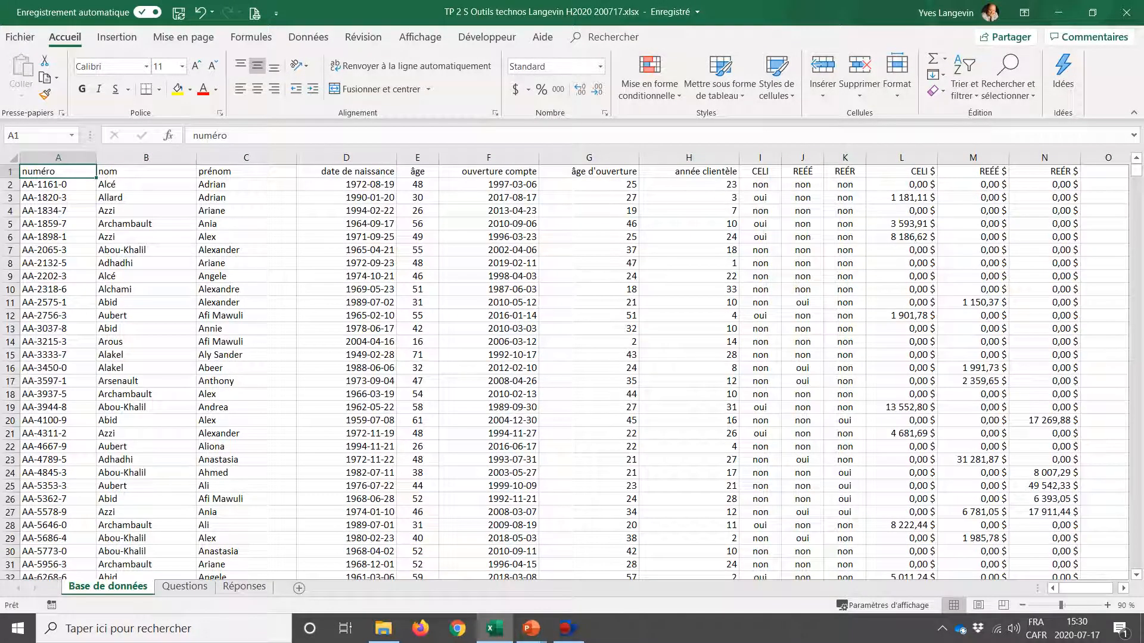
{"action": "left_click", "coordinate": [10, 184]}
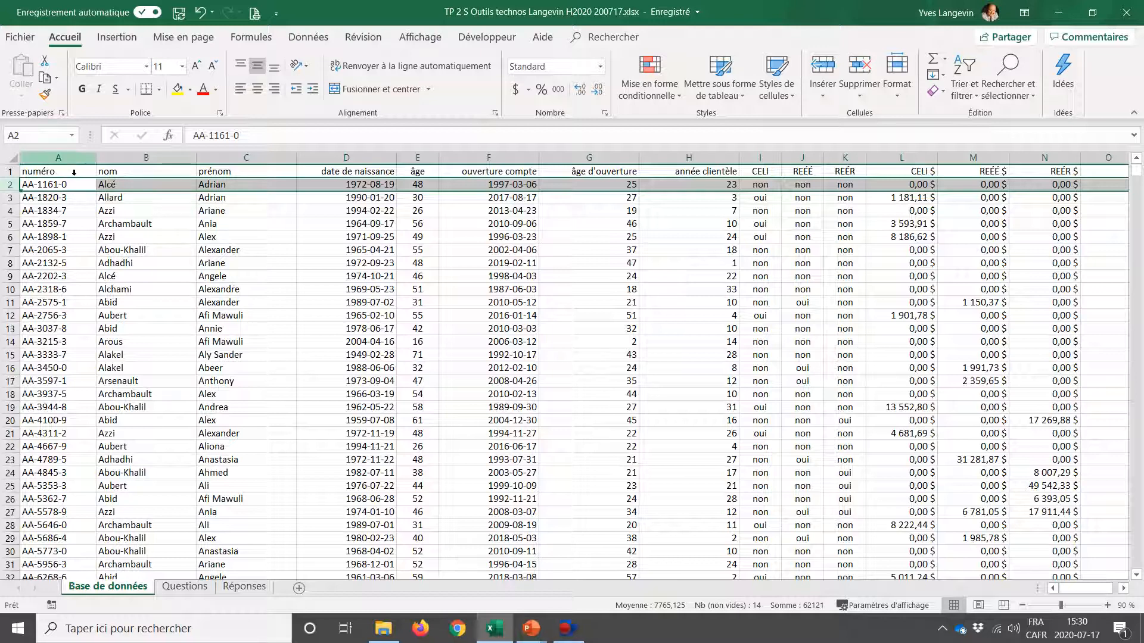
Step: Examine the numéro, nom, prénom, date de naissance, âge and ouverture compte columns one after another
{"action": "left_click", "coordinate": [68, 157]}
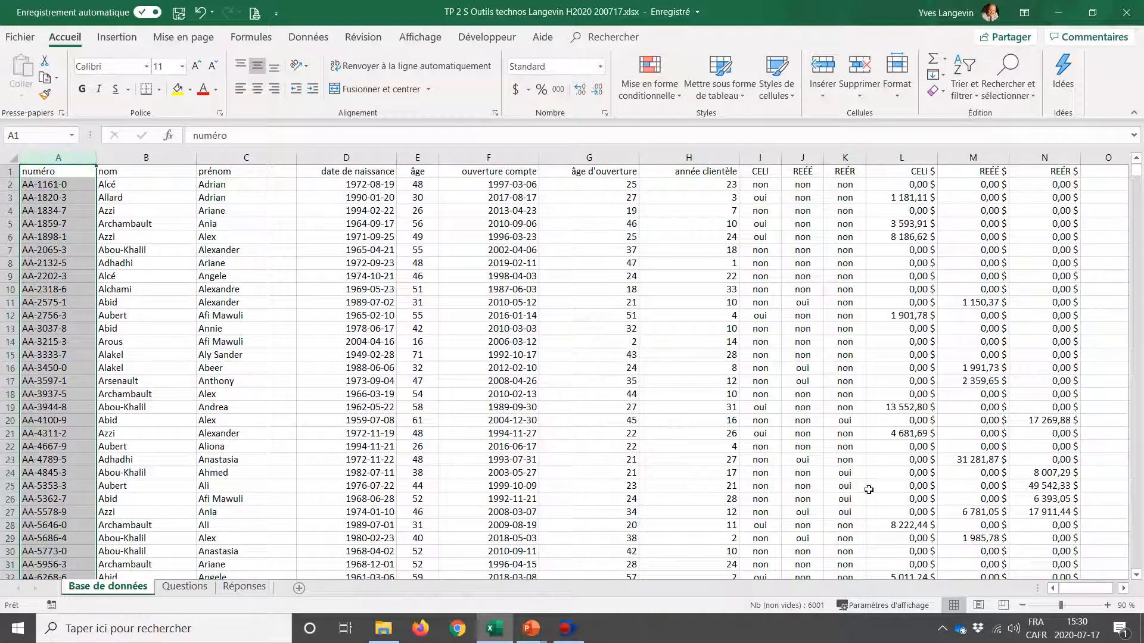
{"action": "left_click", "coordinate": [1107, 605]}
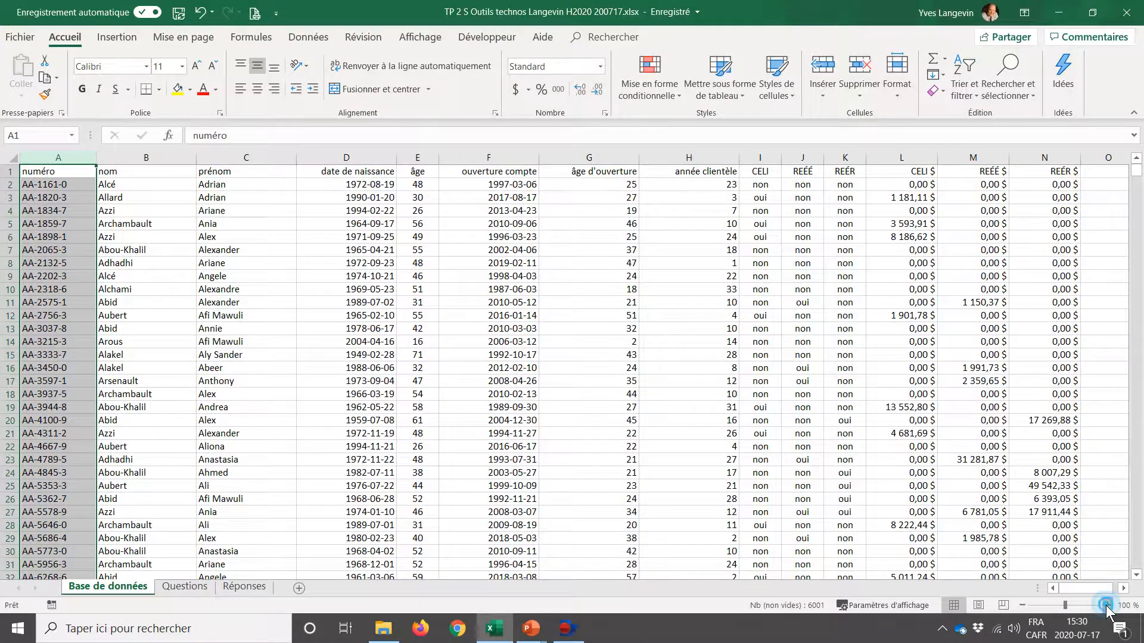
{"action": "left_click", "coordinate": [1107, 605]}
{"action": "left_click", "coordinate": [1106, 605]}
{"action": "left_click", "coordinate": [1107, 605]}
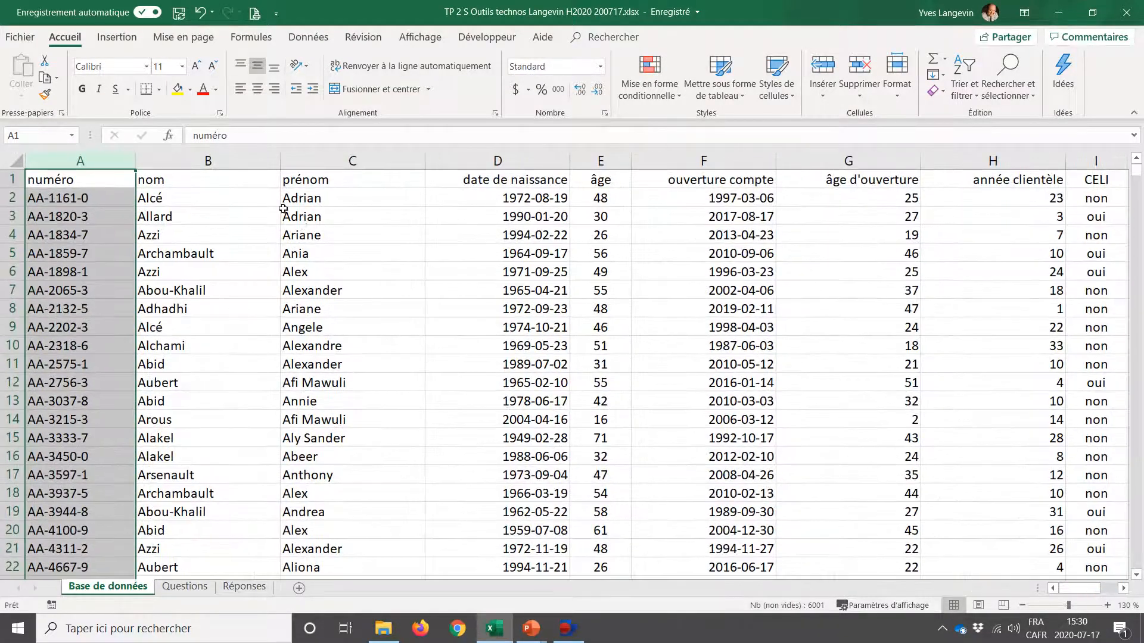
{"action": "left_click", "coordinate": [253, 160]}
{"action": "left_click", "coordinate": [293, 158]}
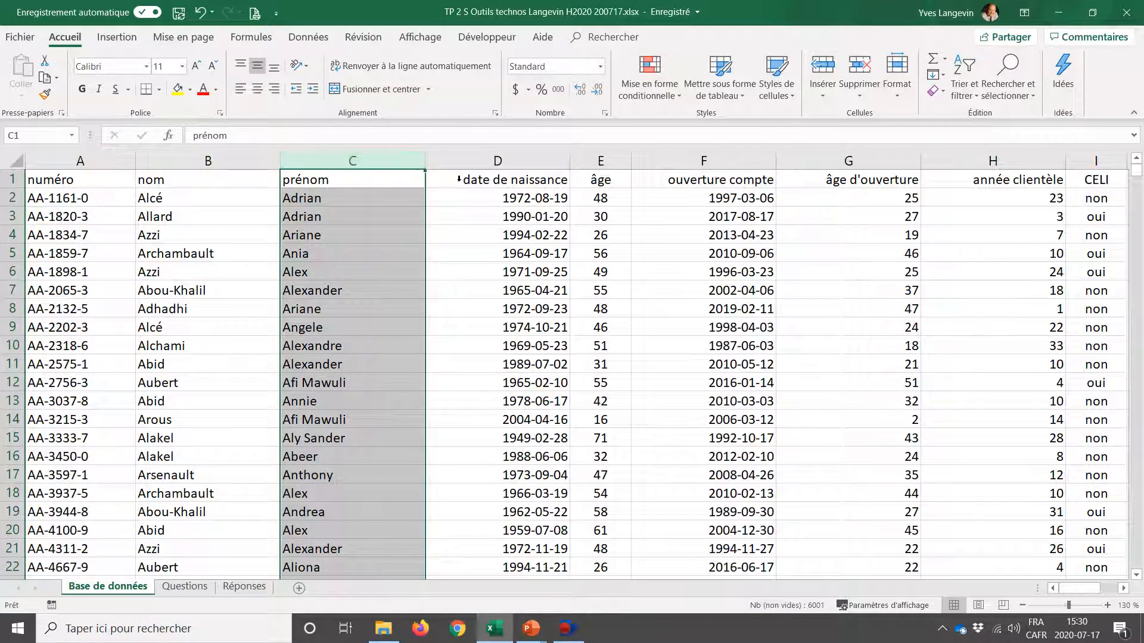
{"action": "left_click", "coordinate": [450, 166]}
{"action": "left_click", "coordinate": [589, 167]}
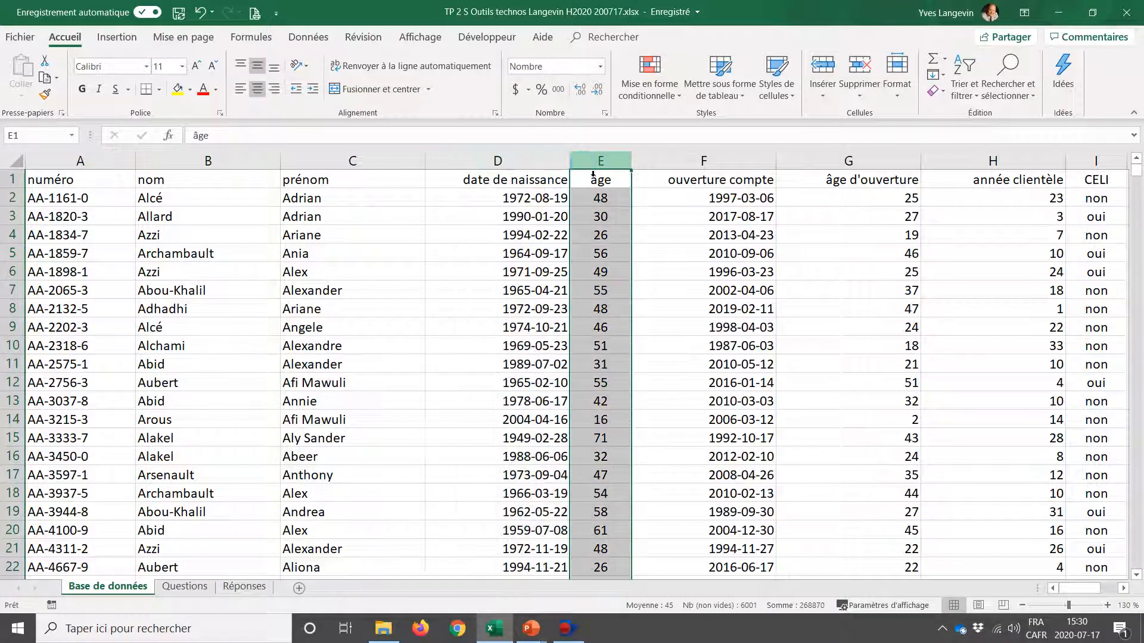
{"action": "left_click", "coordinate": [646, 164]}
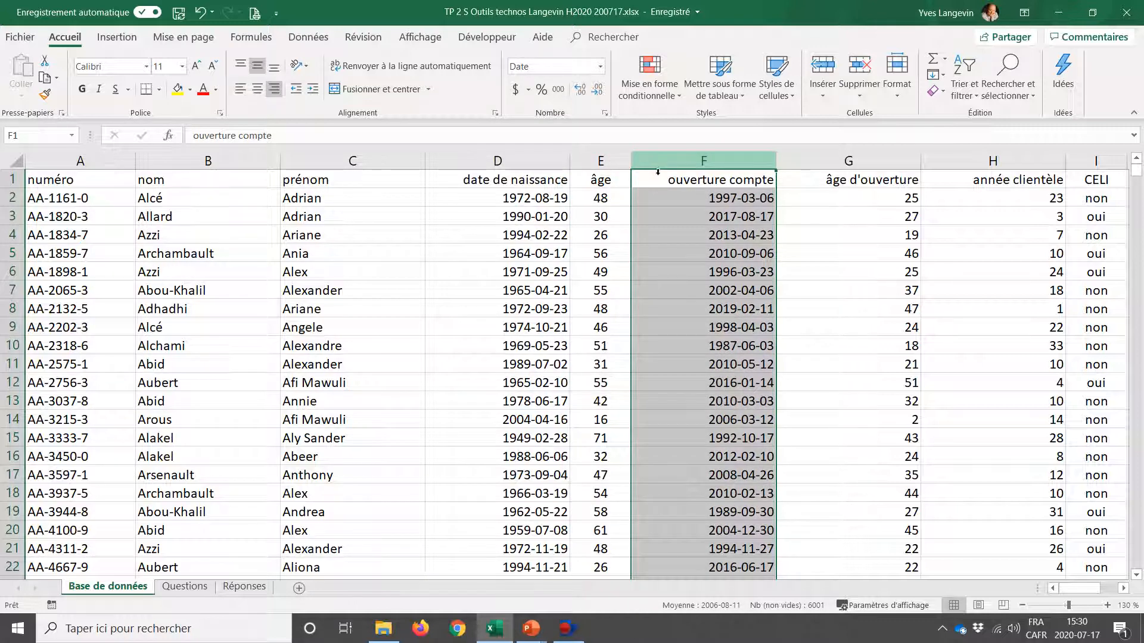
Step: Examine the name, birth date, age, account opening date and opening age of the client in row 2
{"action": "left_click_drag", "start_coordinate": [413, 198], "coordinate": [242, 194]}
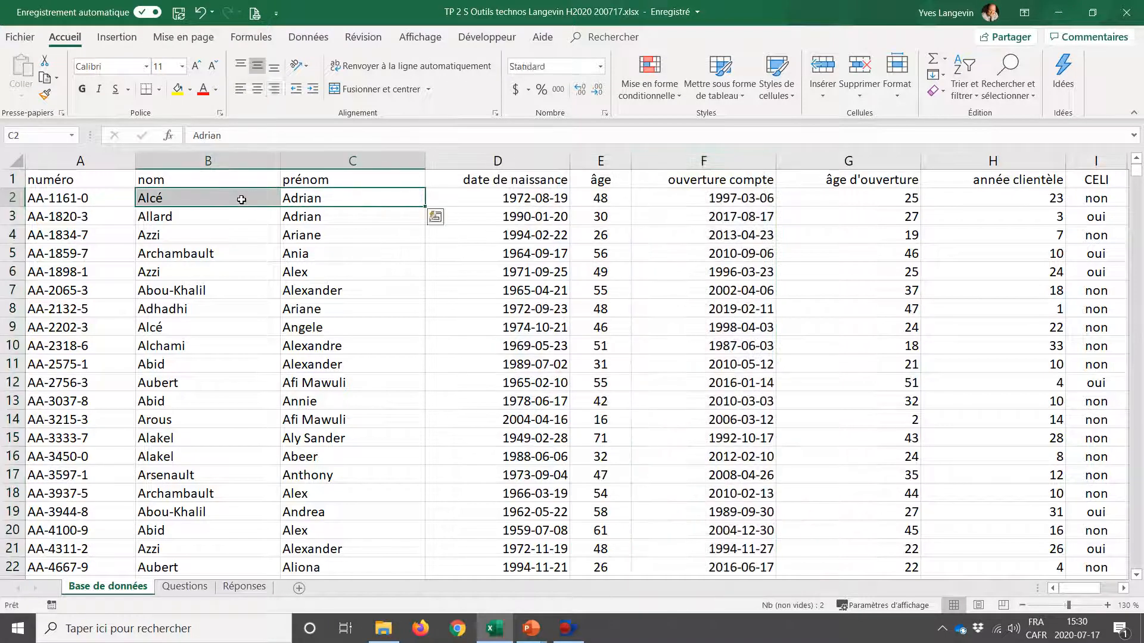
{"action": "left_click", "coordinate": [488, 203]}
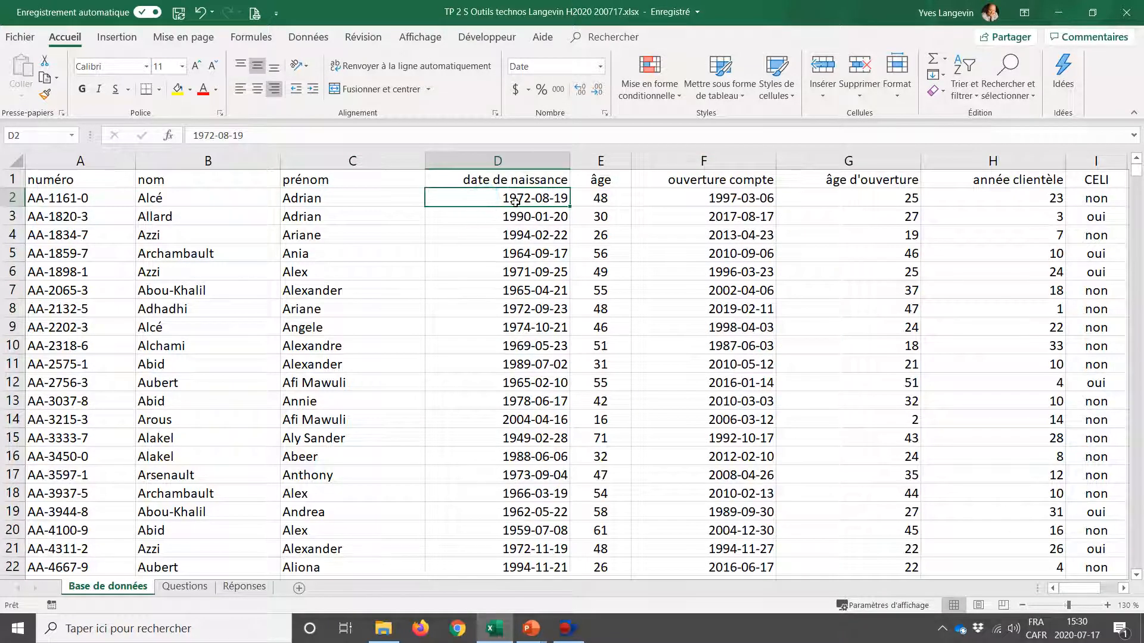
{"action": "left_click_drag", "start_coordinate": [599, 204], "coordinate": [524, 204]}
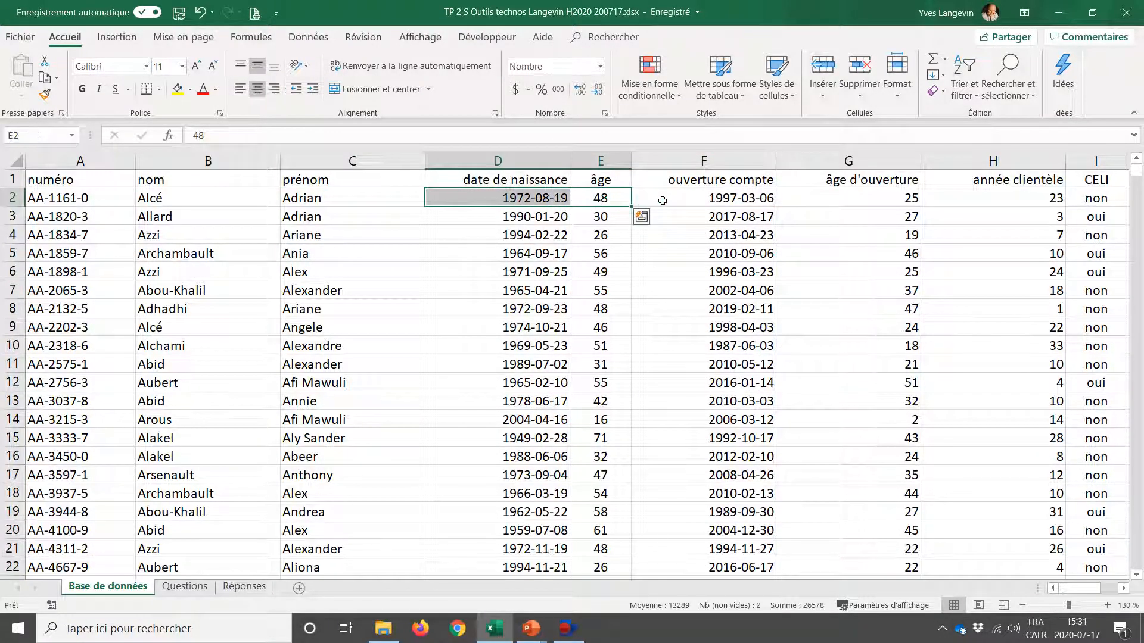
{"action": "left_click", "coordinate": [662, 201]}
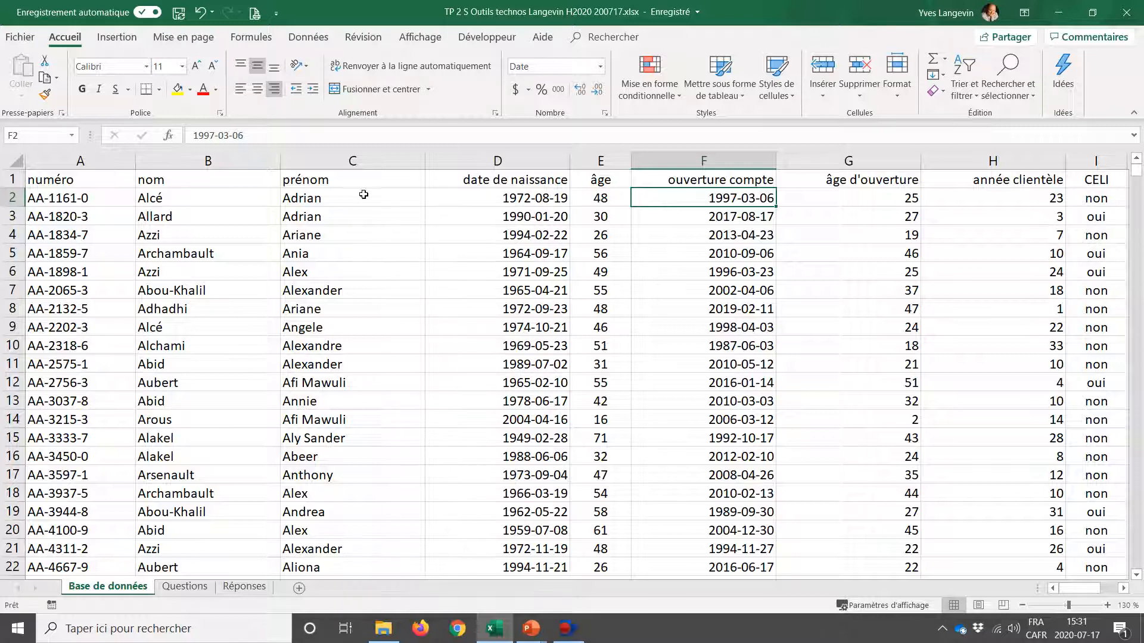
{"action": "left_click", "coordinate": [360, 196]}
{"action": "left_click", "coordinate": [816, 202]}
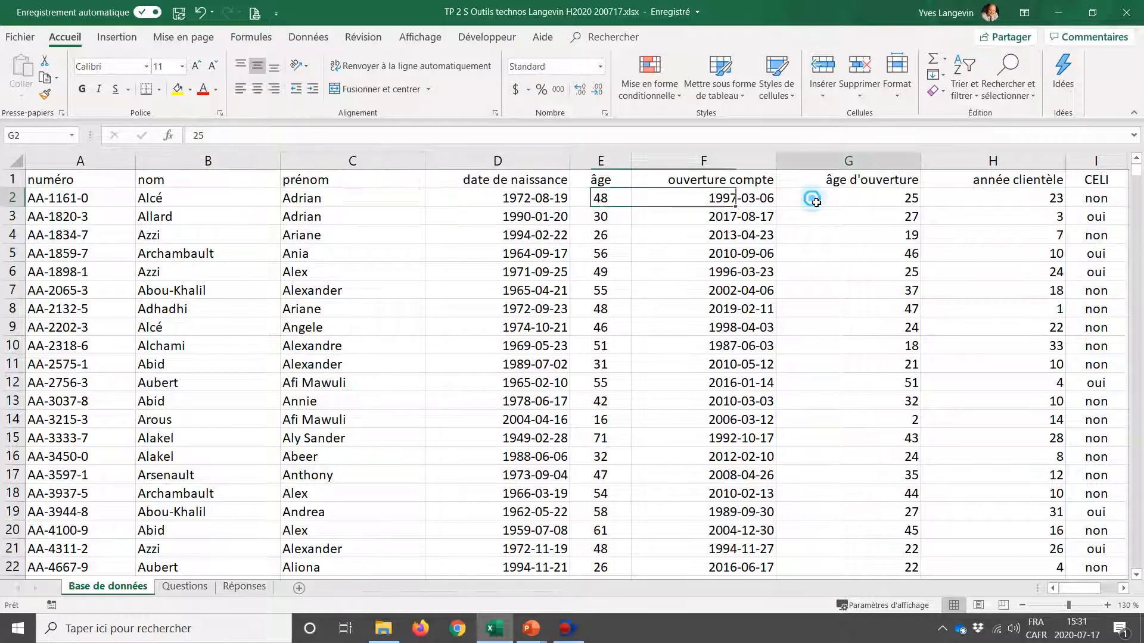
Step: Compare the âge d'ouverture column with the ouverture compte and date de naissance columns, and examine the année clientèle column
{"action": "left_click", "coordinate": [829, 176]}
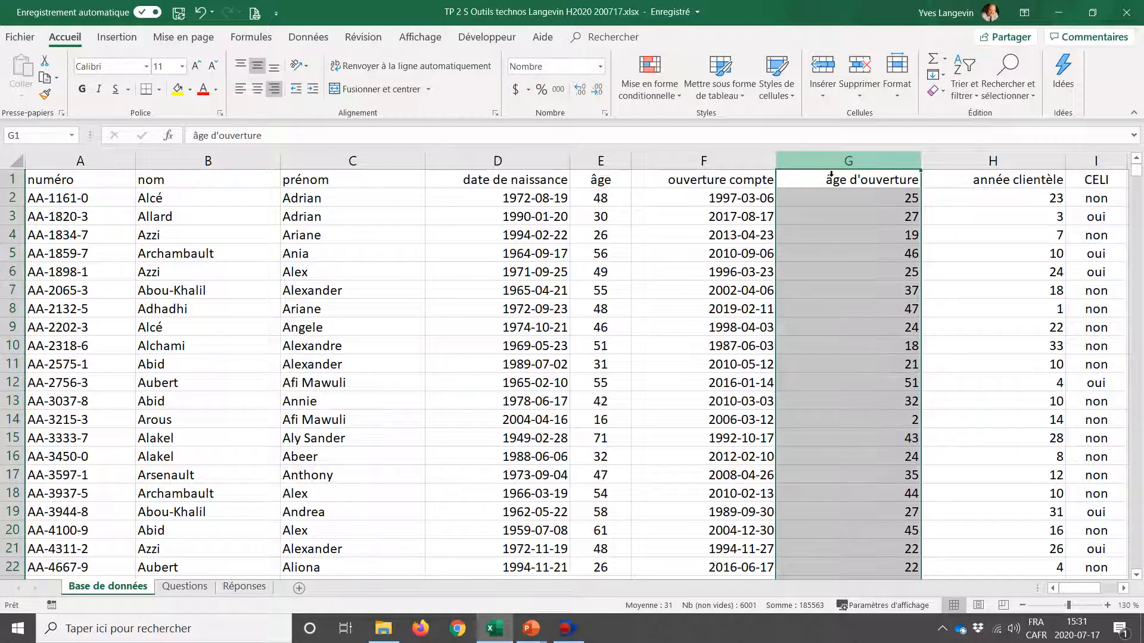
{"action": "left_click", "coordinate": [741, 160]}
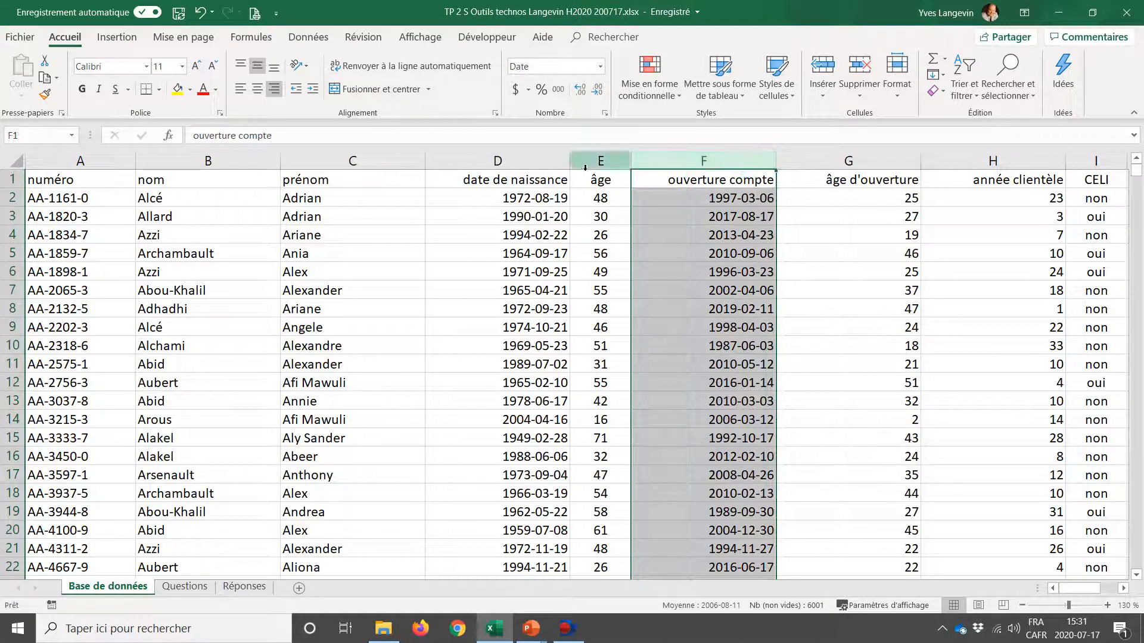
{"action": "left_click", "coordinate": [525, 167], "text": "ctrl"}
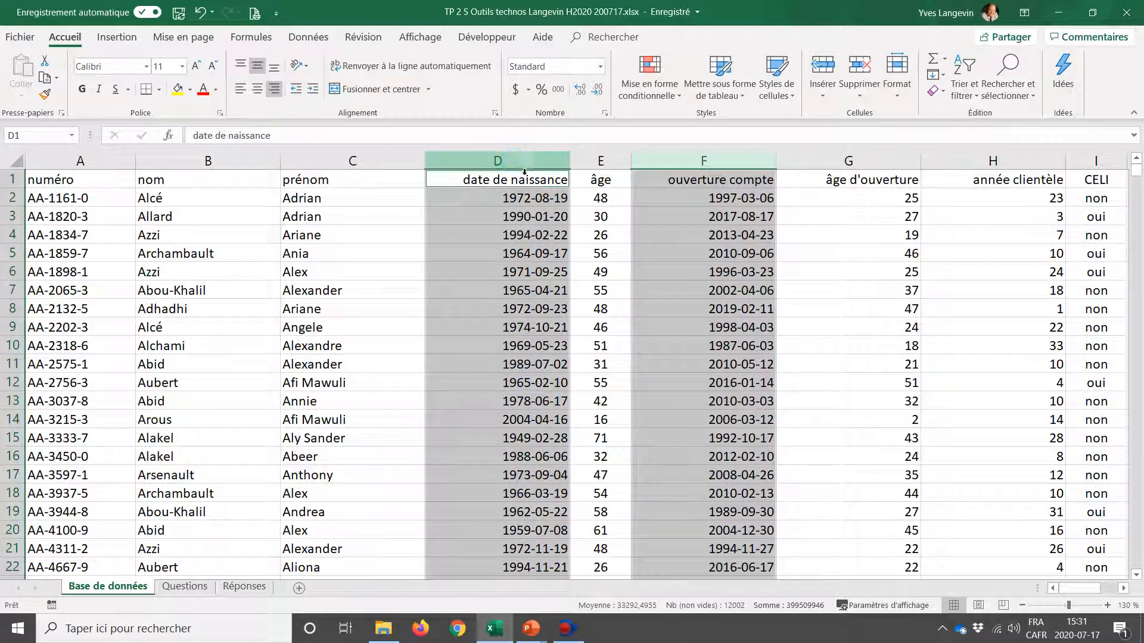
{"action": "left_click", "coordinate": [873, 166]}
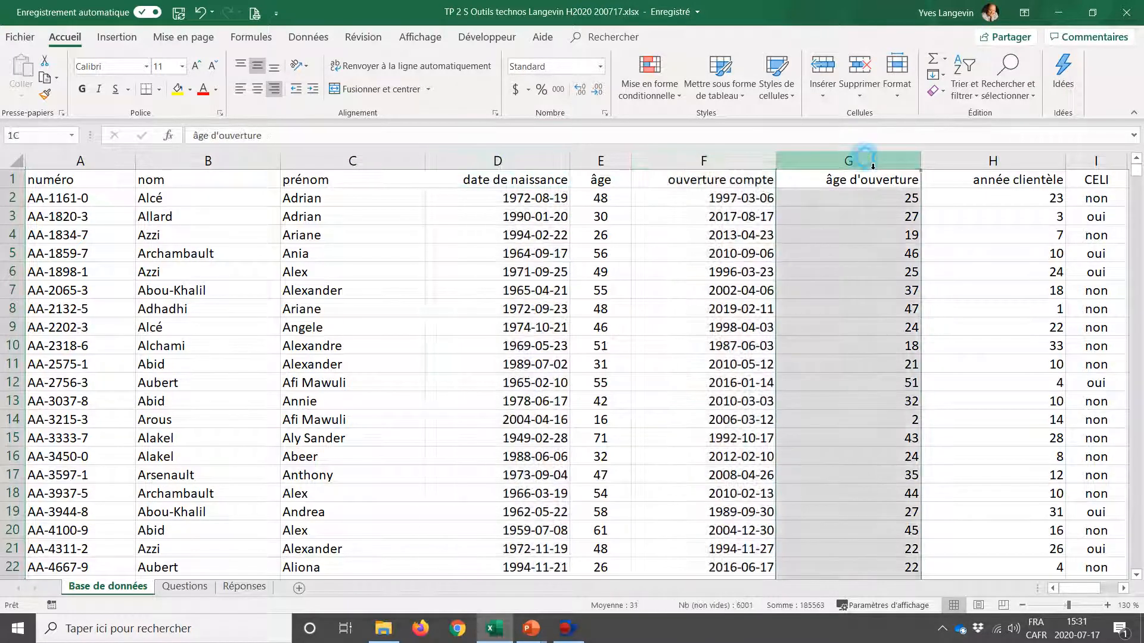
{"action": "left_click", "coordinate": [956, 199]}
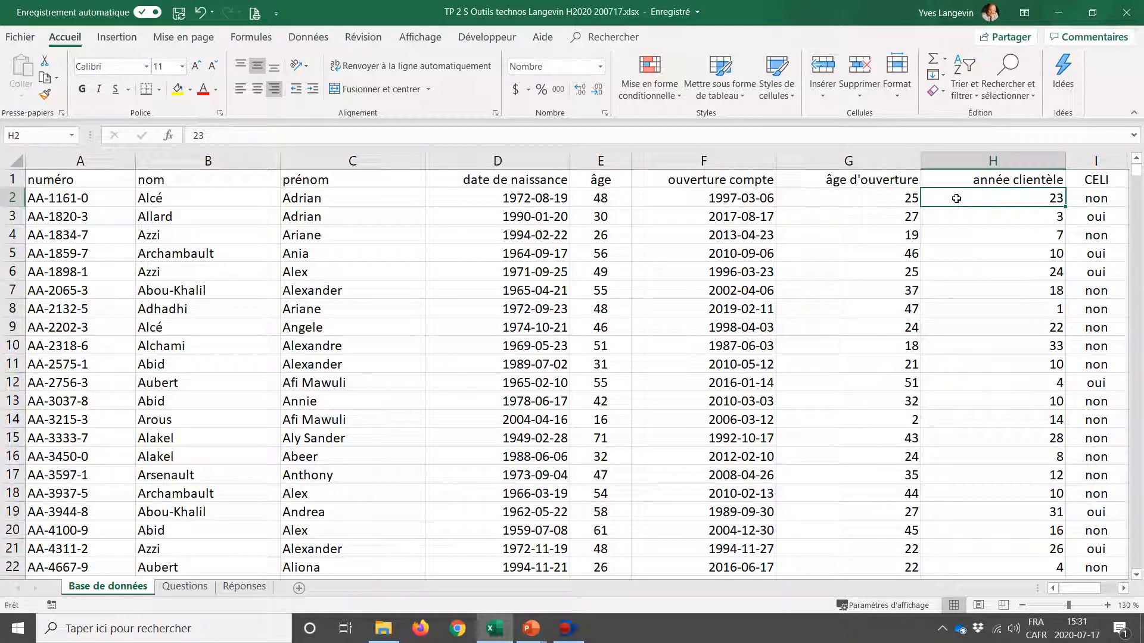
{"action": "left_click", "coordinate": [970, 162]}
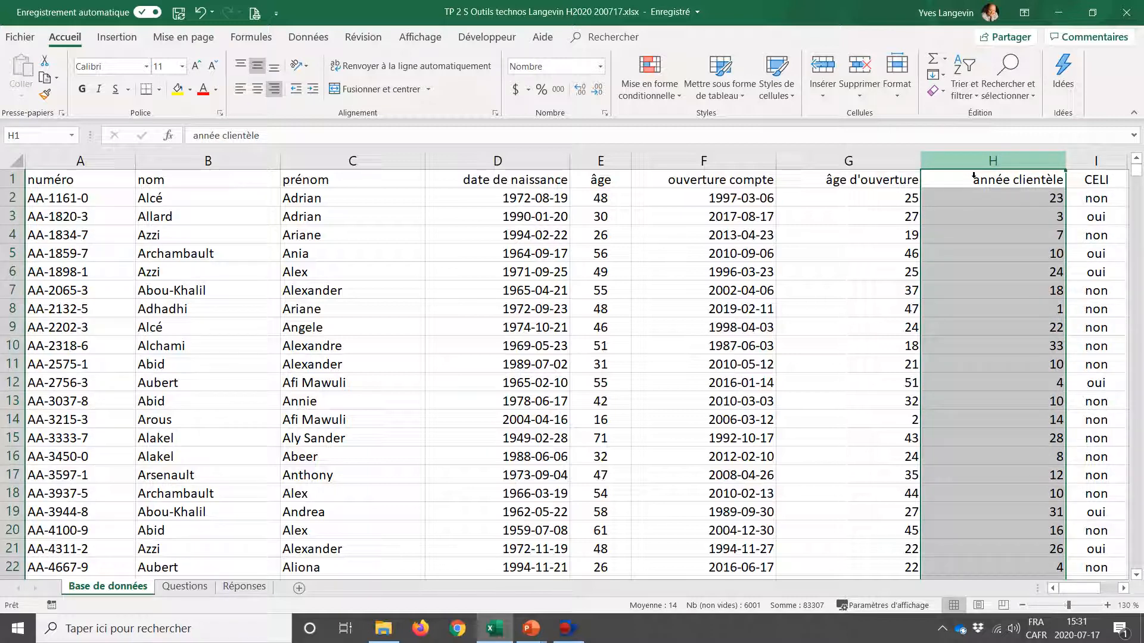
Step: Examine the CELI, REÉÉ and REÉR yes/no columns individually and select all three together
{"action": "left_click", "coordinate": [1123, 588]}
{"action": "left_click", "coordinate": [1123, 588]}
{"action": "left_click", "coordinate": [1123, 589]}
{"action": "left_click", "coordinate": [1123, 588]}
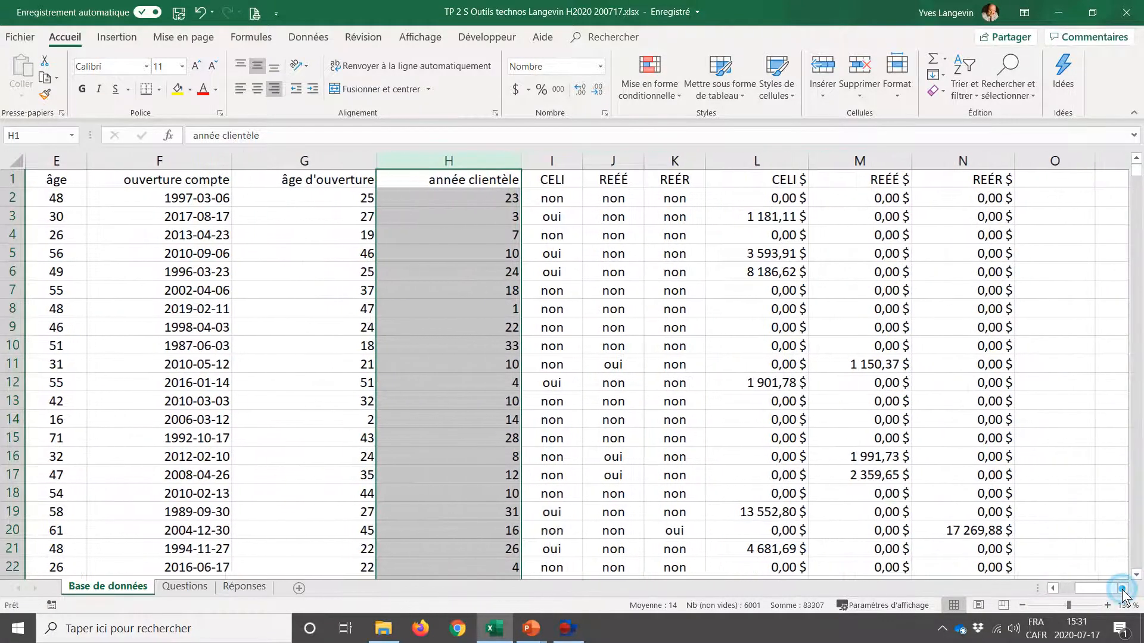
{"action": "left_click", "coordinate": [546, 166]}
{"action": "left_click", "coordinate": [614, 165]}
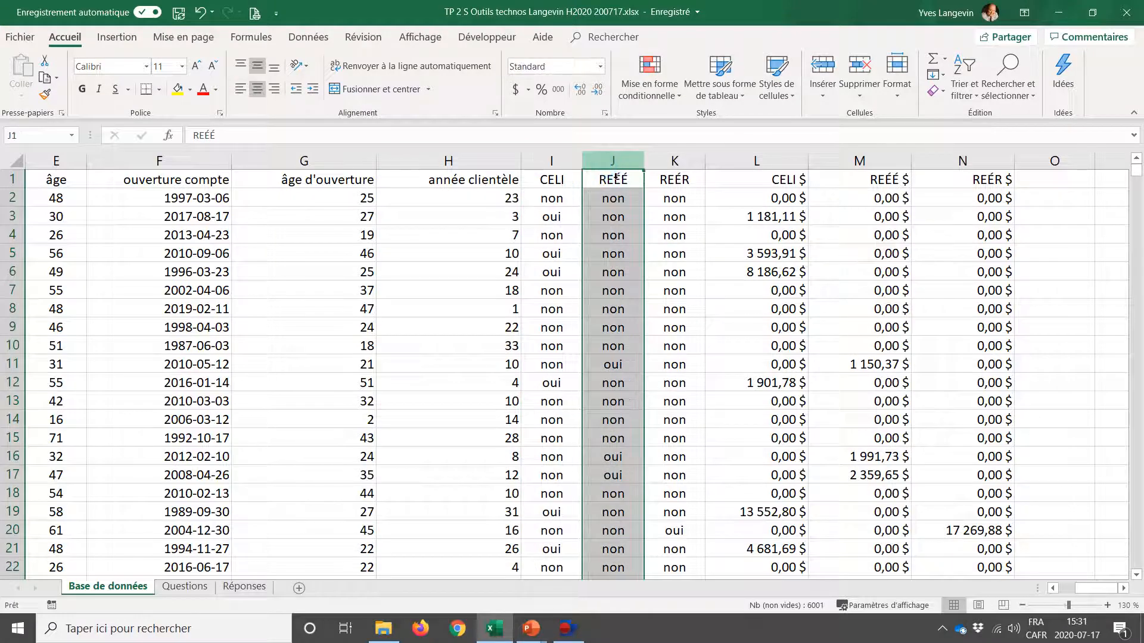
{"action": "left_click", "coordinate": [667, 169]}
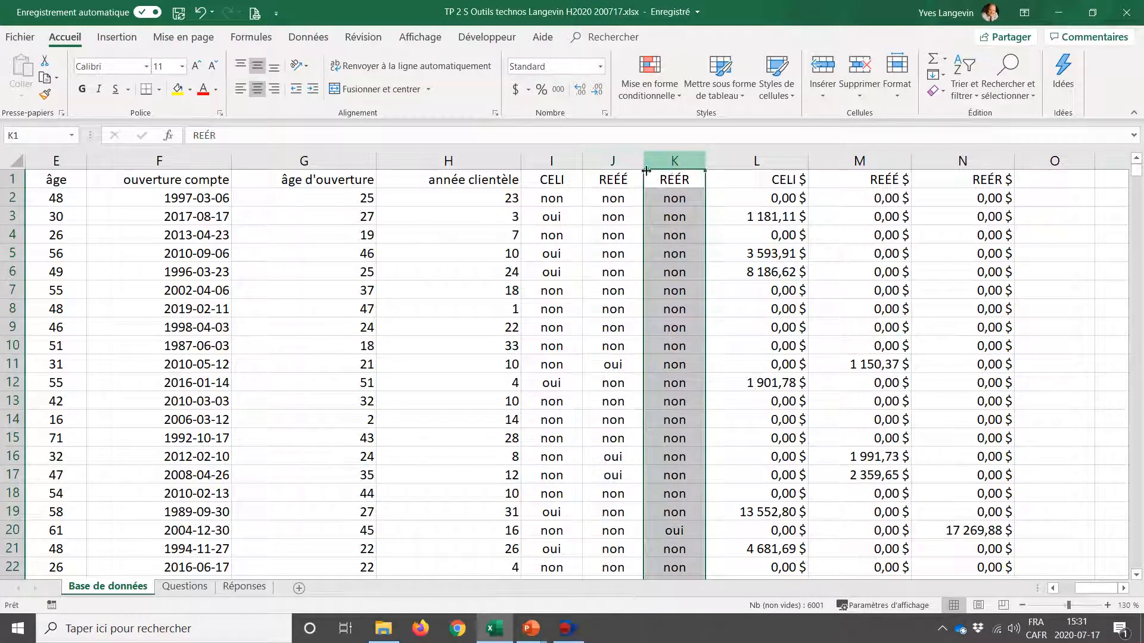
{"action": "left_click", "coordinate": [554, 173]}
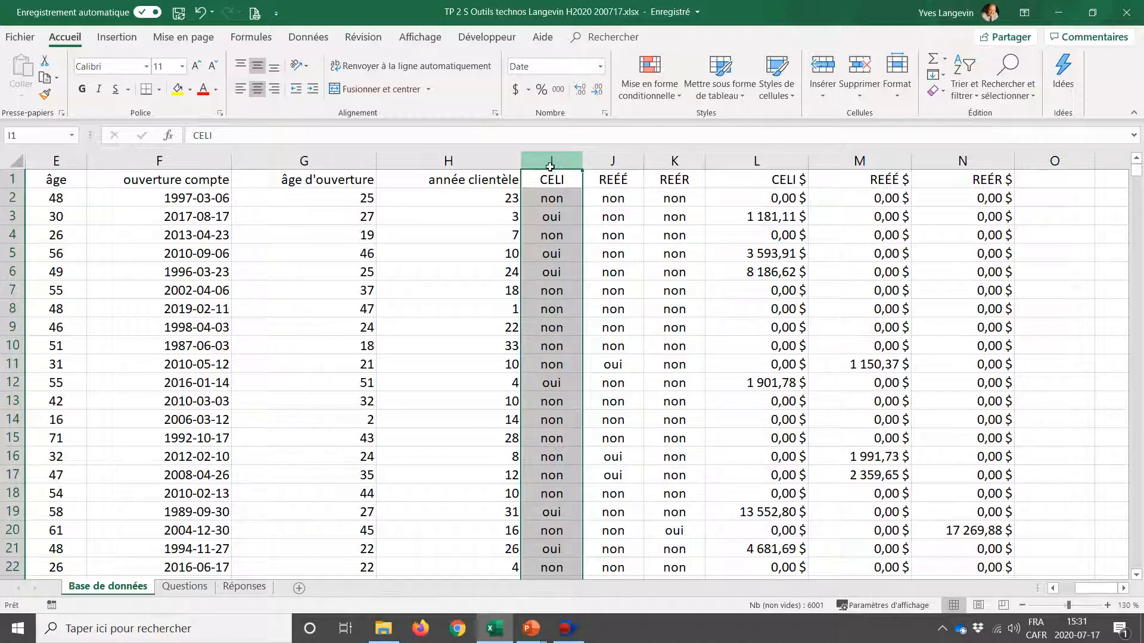
{"action": "left_click_drag", "start_coordinate": [553, 170], "coordinate": [652, 166]}
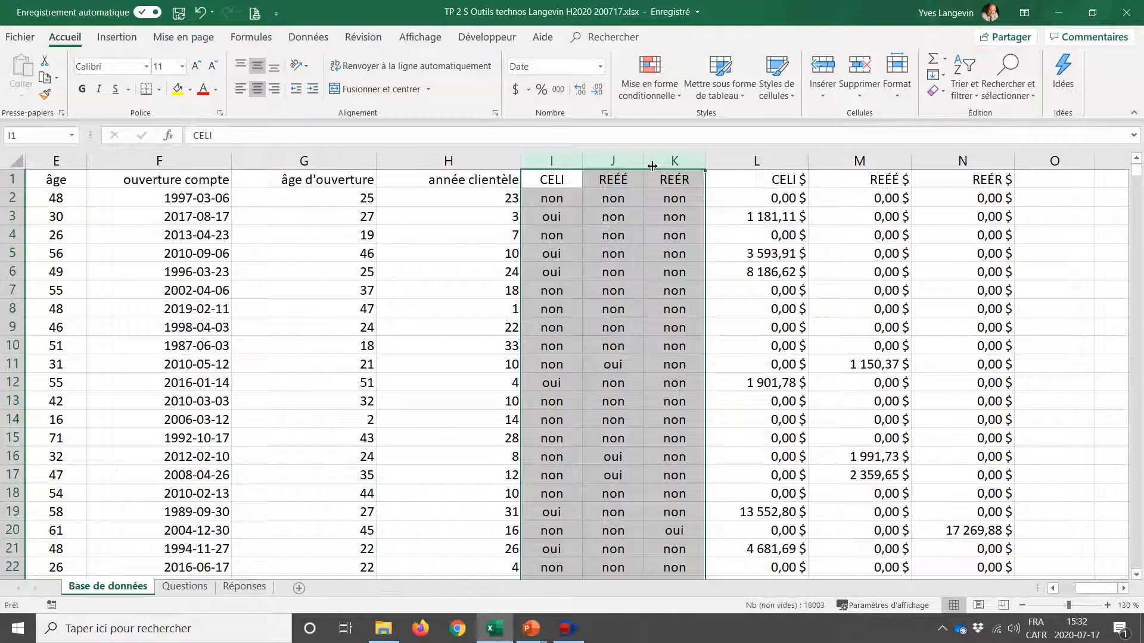
Step: Compare the CELI column with the CELI $ column, including both cells of the client in row 2
{"action": "left_click", "coordinate": [551, 161]}
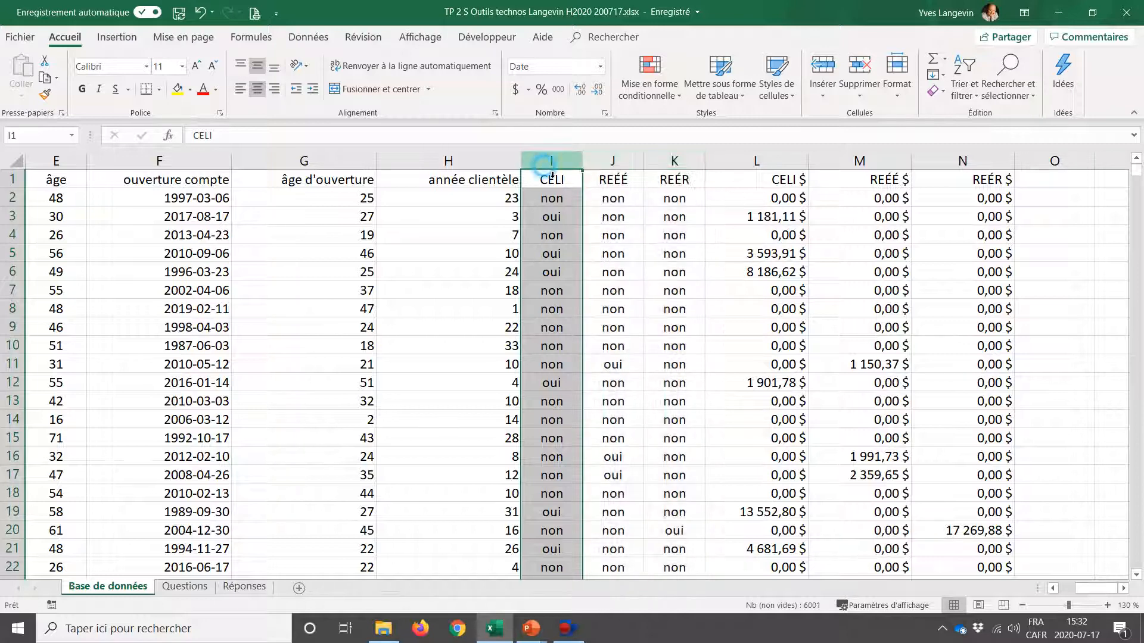
{"action": "left_click", "coordinate": [746, 171], "text": "ctrl"}
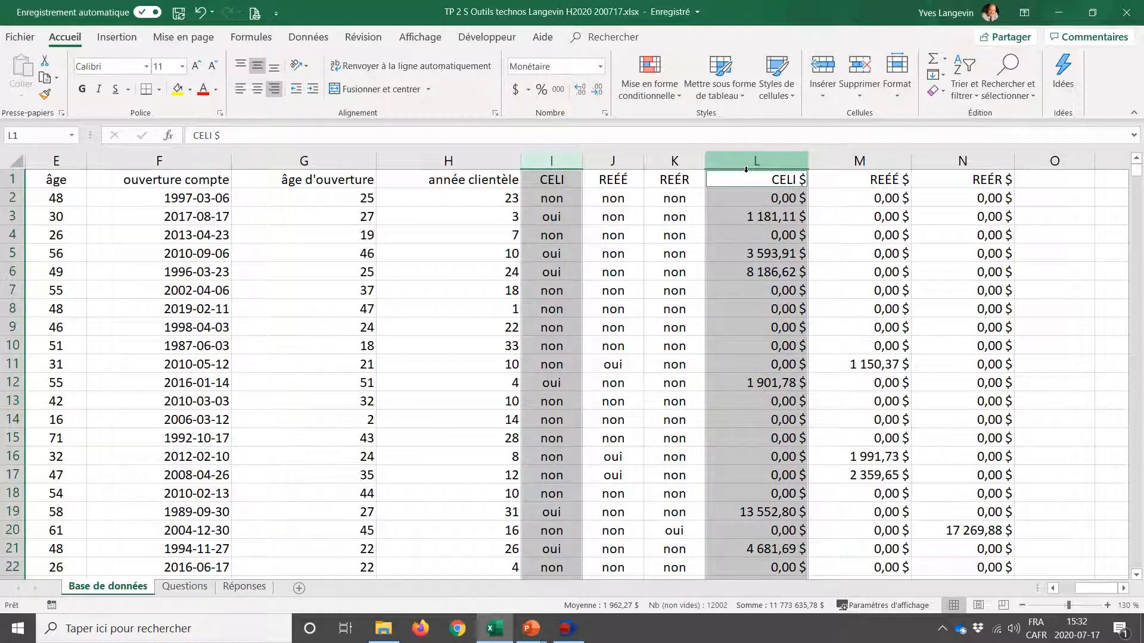
{"action": "left_click", "coordinate": [549, 201]}
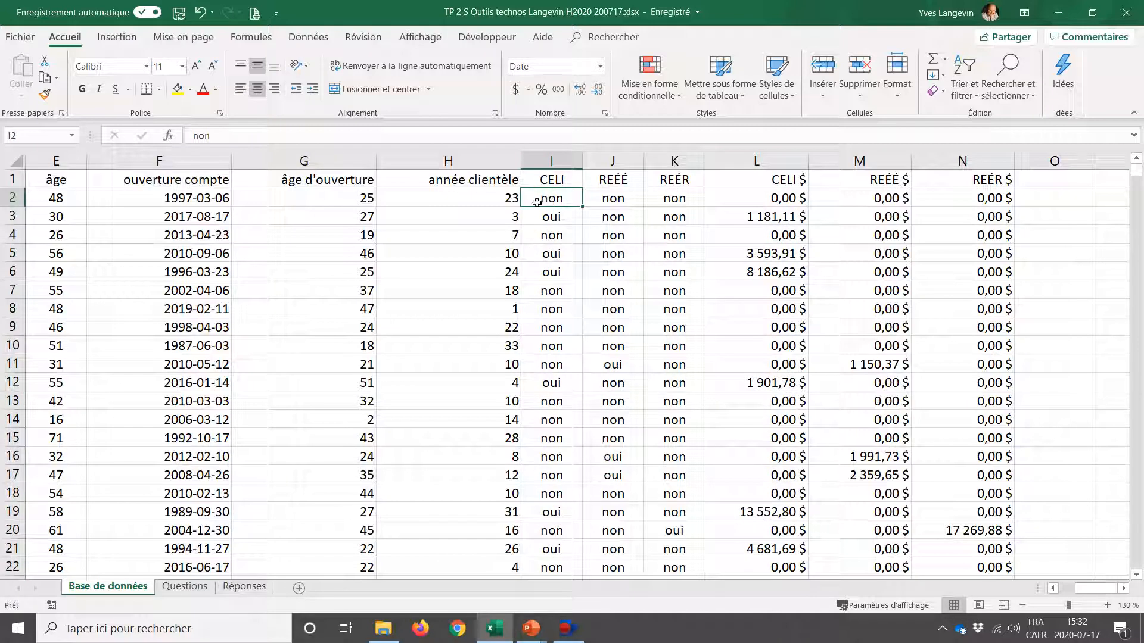
{"action": "left_click", "coordinate": [725, 202], "text": "ctrl"}
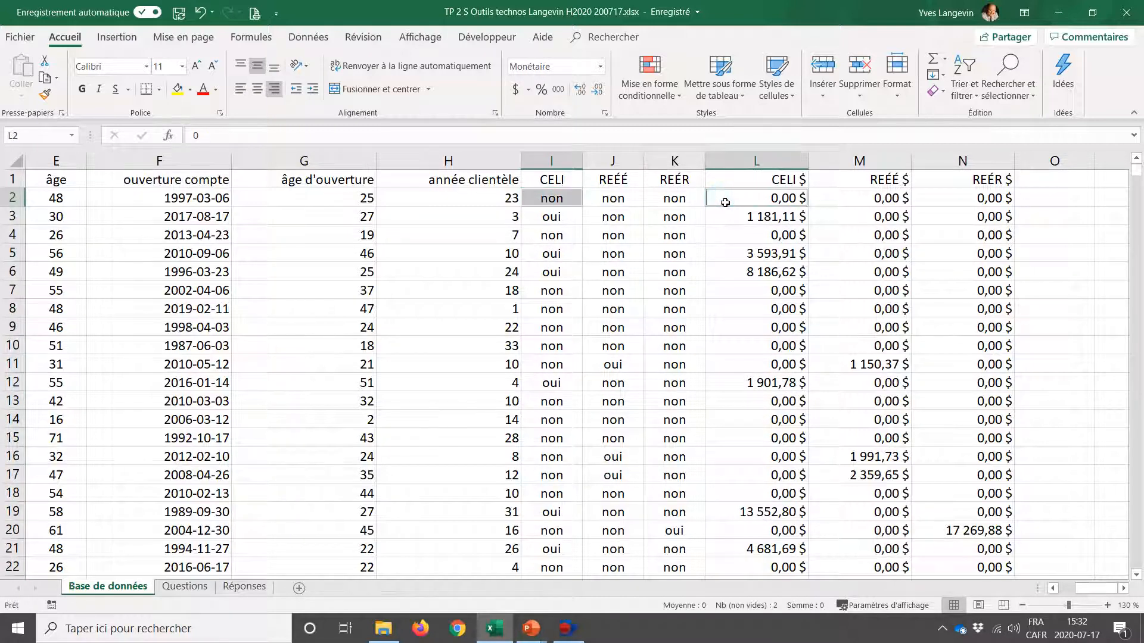
Step: Go through the client record in row 3 from numéro to REÉR $ and compare its CELI and CELI $ cells
{"action": "left_click", "coordinate": [540, 223]}
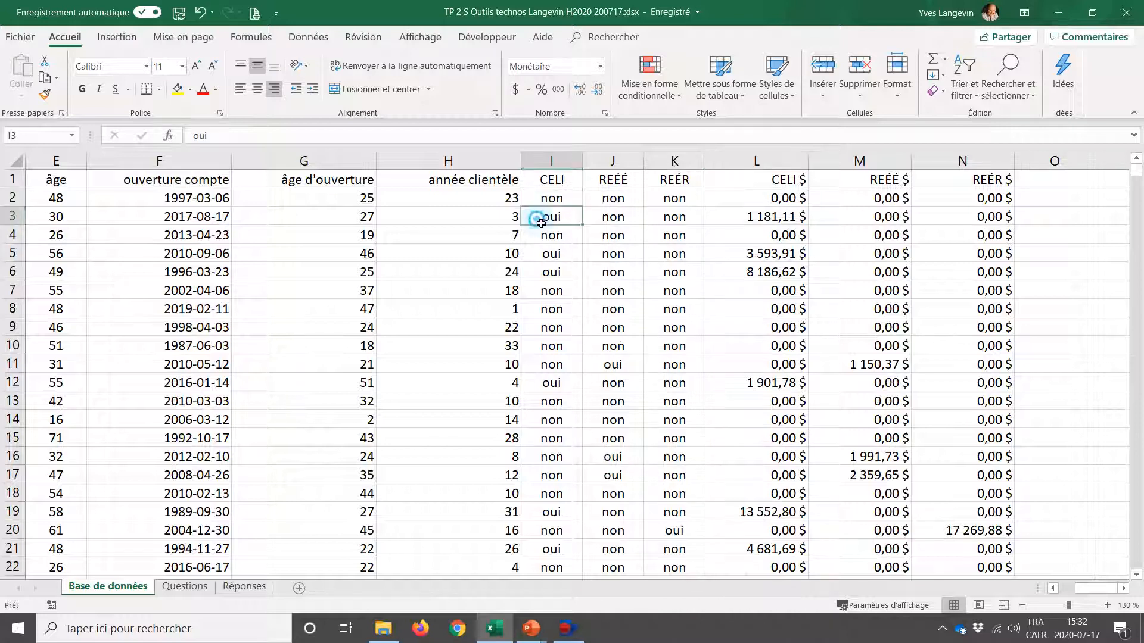
{"action": "key", "text": "ctrl+Left"}
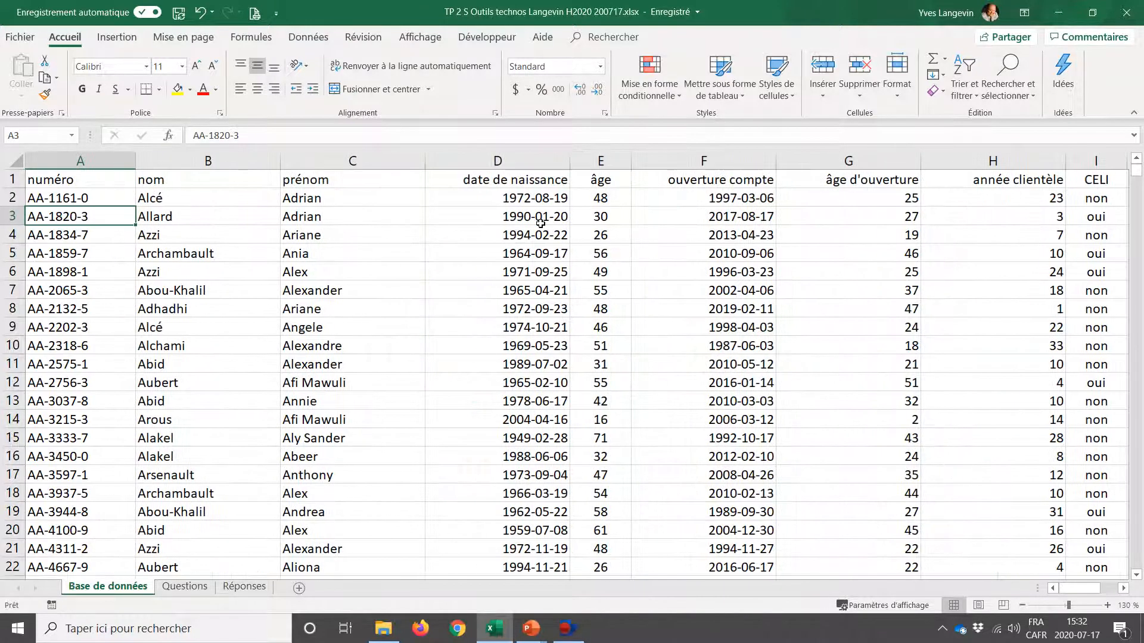
{"action": "key", "text": "Right"}
{"action": "key", "text": "Right"}
{"action": "key", "text": "Right"}
{"action": "key", "text": "Right"}
{"action": "key", "text": "Right"}
{"action": "key", "text": "Right"}
{"action": "key", "text": "Right"}
{"action": "key", "text": "Right"}
{"action": "key", "text": "Right"}
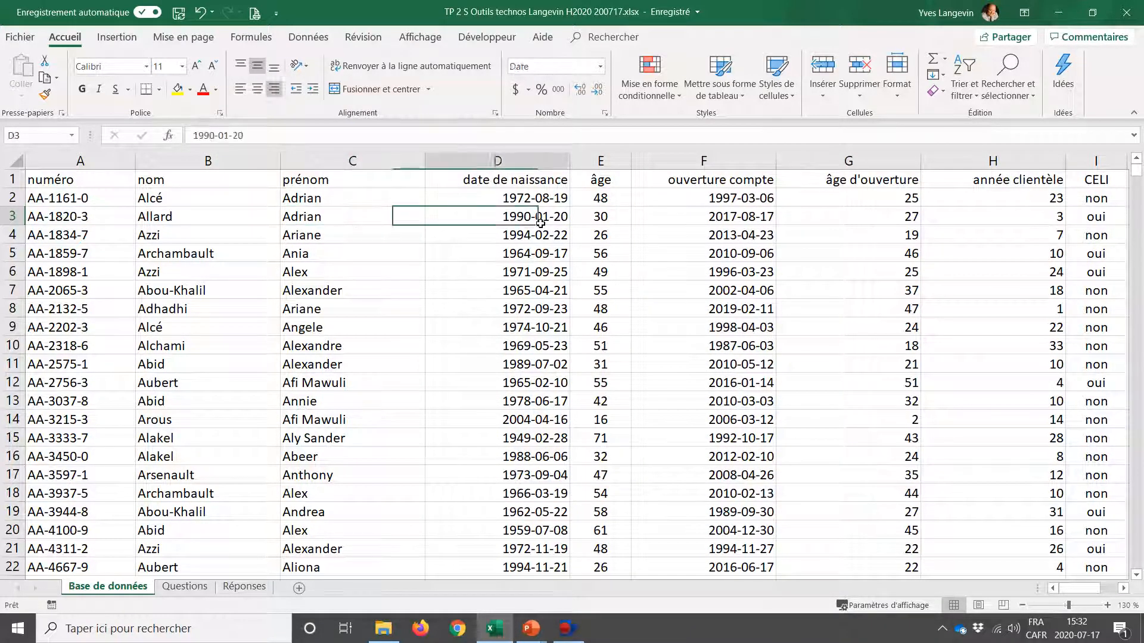
{"action": "key", "text": "Right"}
{"action": "key", "text": "Right"}
{"action": "key", "text": "Right"}
{"action": "key", "text": "Right"}
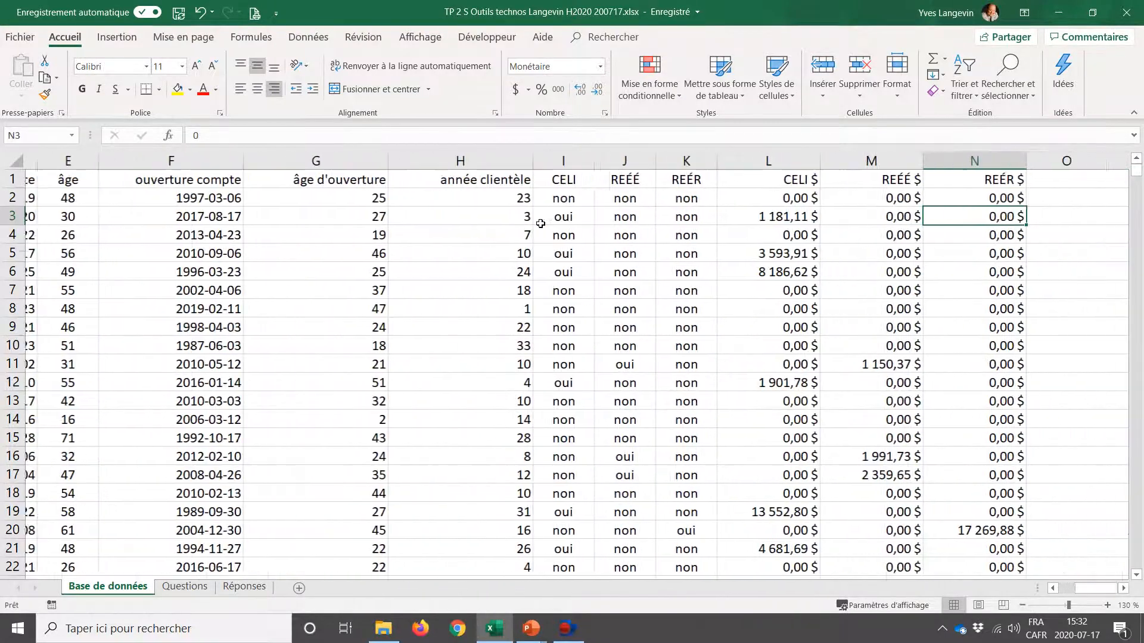
{"action": "left_click", "coordinate": [540, 223]}
{"action": "left_click", "coordinate": [721, 223], "text": "ctrl"}
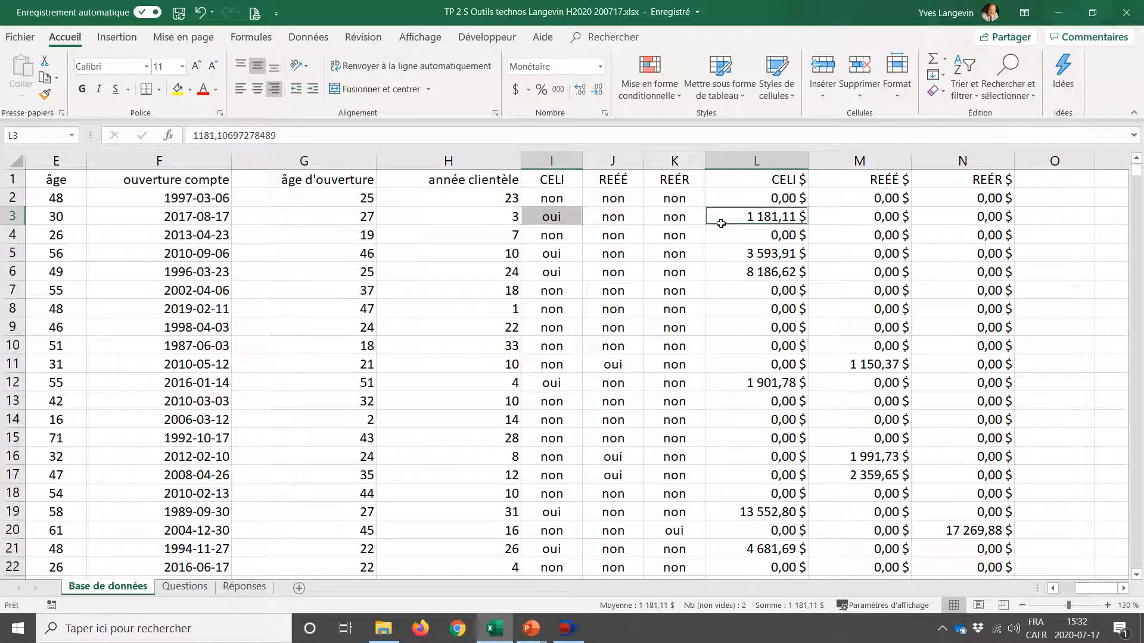
Step: Compare the REÉÉ column with the REÉÉ $ column, including rows 2 to 10 and both cells of the client in row 11
{"action": "left_click", "coordinate": [625, 171]}
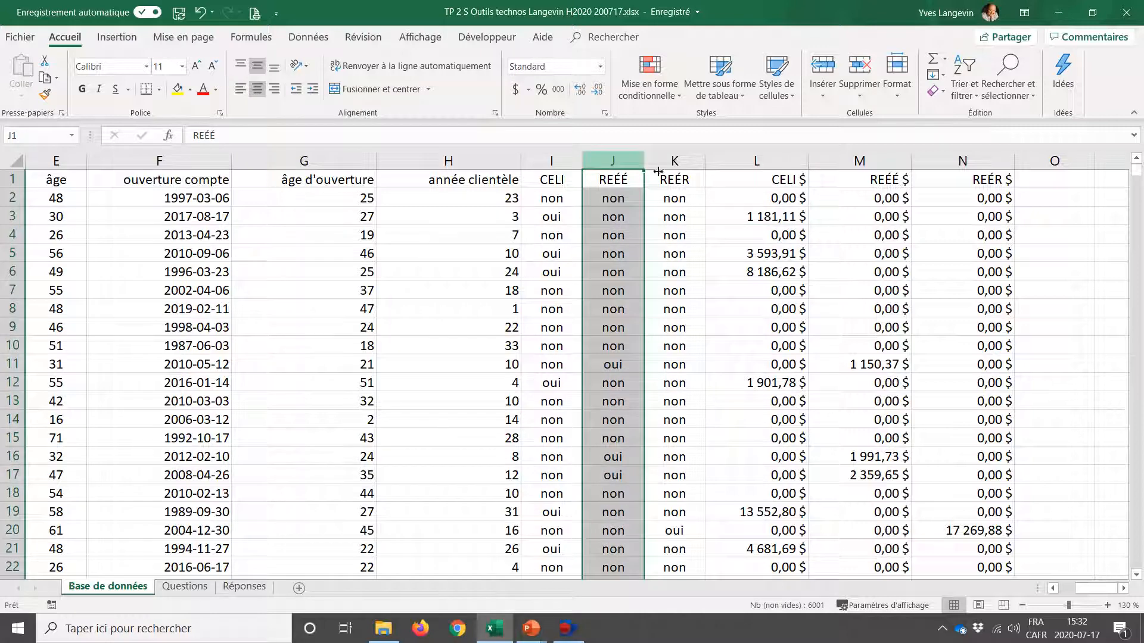
{"action": "left_click", "coordinate": [885, 166], "text": "ctrl"}
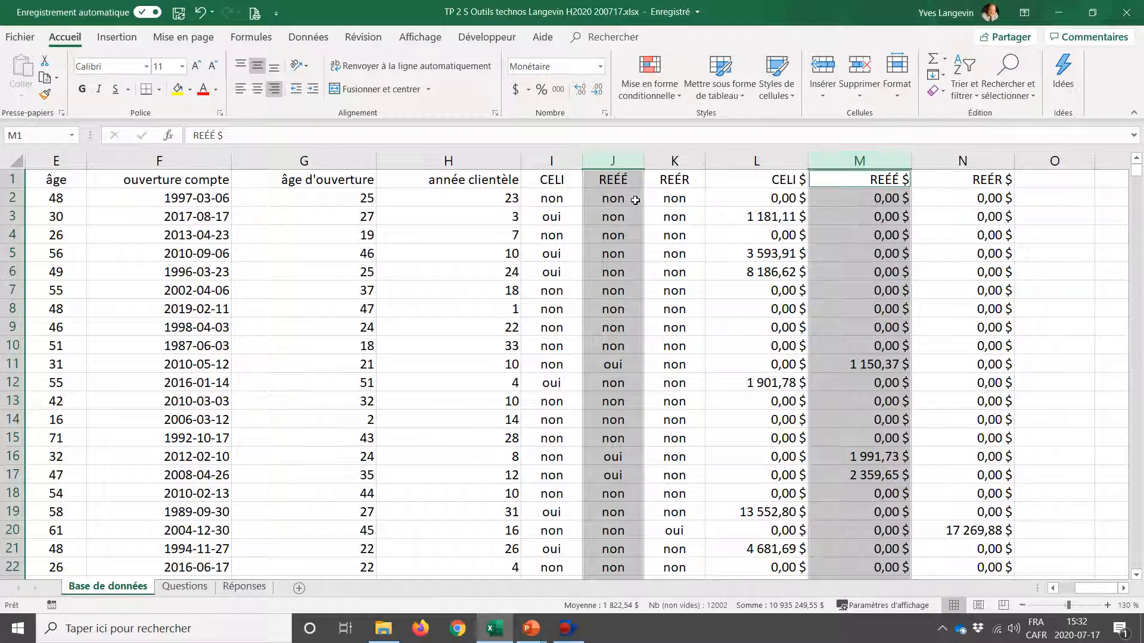
{"action": "left_click_drag", "start_coordinate": [613, 199], "coordinate": [646, 356]}
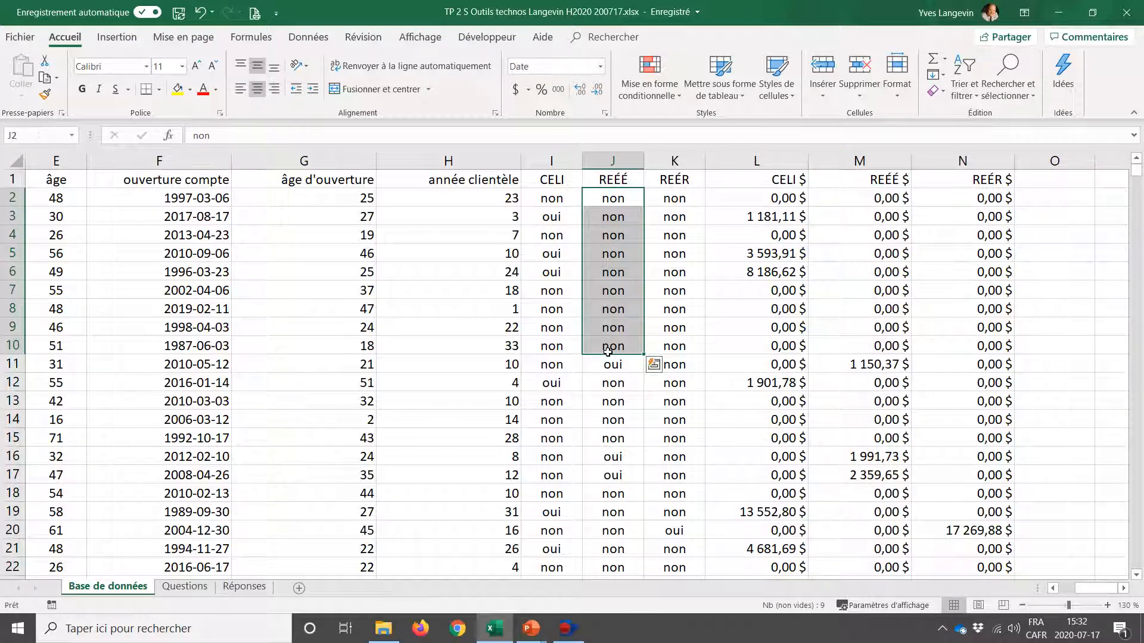
{"action": "left_click_drag", "start_coordinate": [862, 198], "coordinate": [870, 341]}
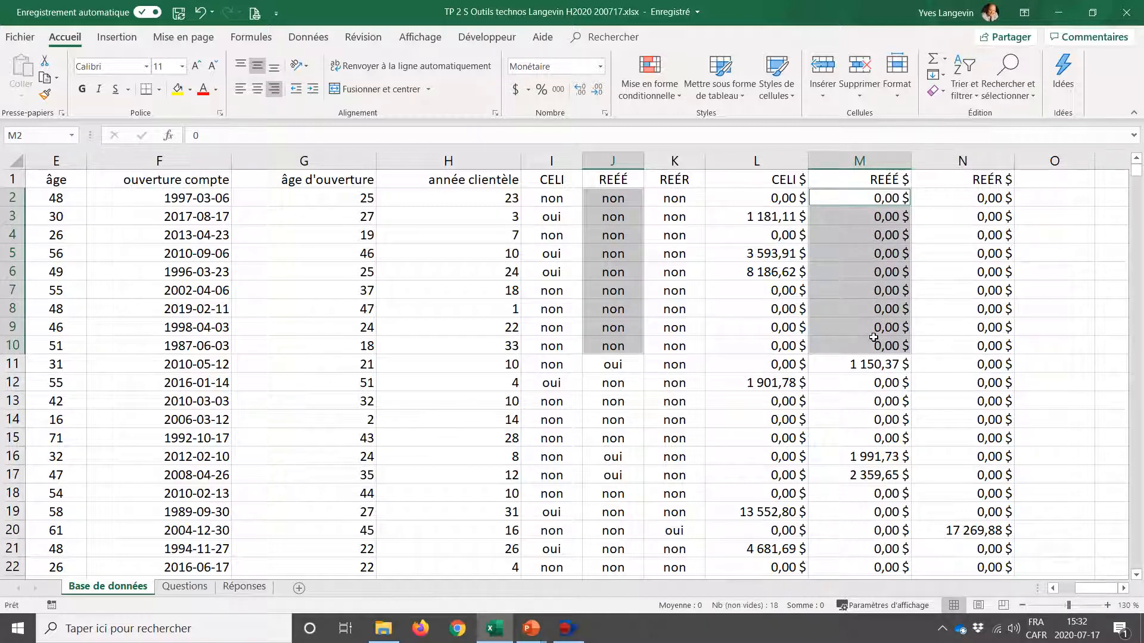
{"action": "left_click", "coordinate": [619, 365], "text": "ctrl"}
{"action": "left_click", "coordinate": [843, 365]}
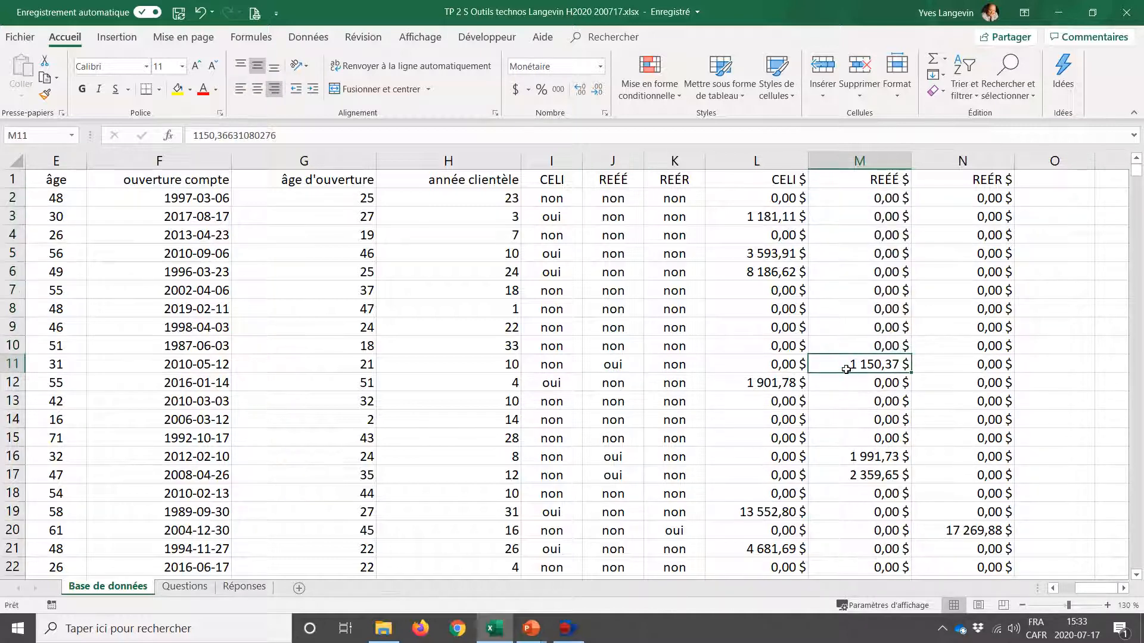
{"action": "left_click", "coordinate": [611, 365]}
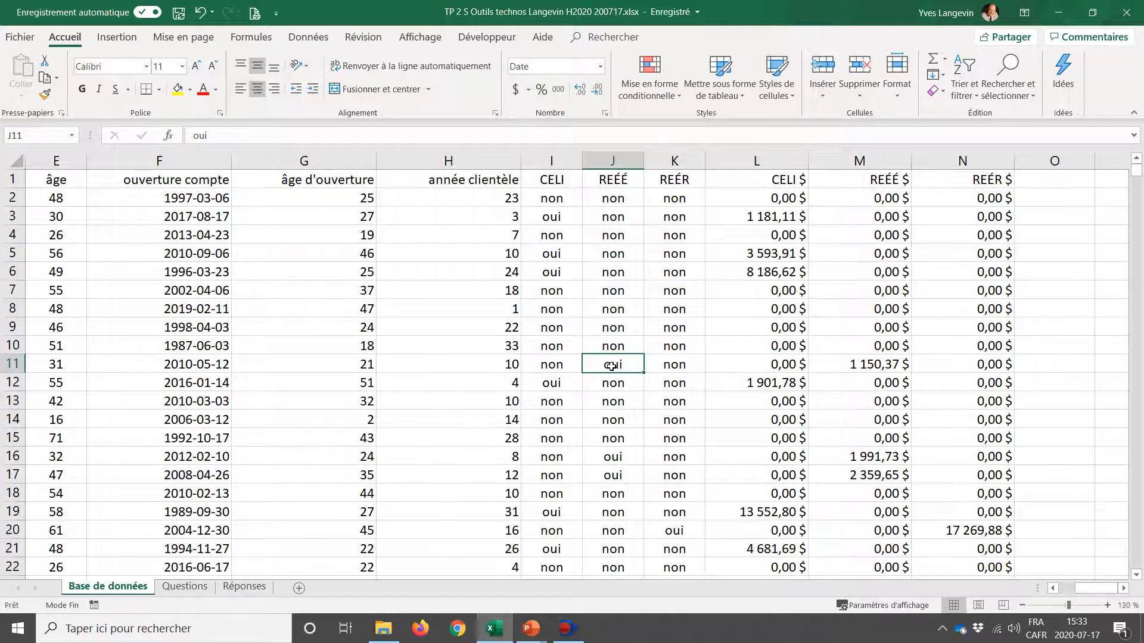
Step: Go through the client record in row 11 from nom to REÉÉ $ and compare its REÉÉ and REÉÉ $ cells
{"action": "key", "text": "Home"}
{"action": "left_click_drag", "start_coordinate": [298, 365], "coordinate": [250, 365]}
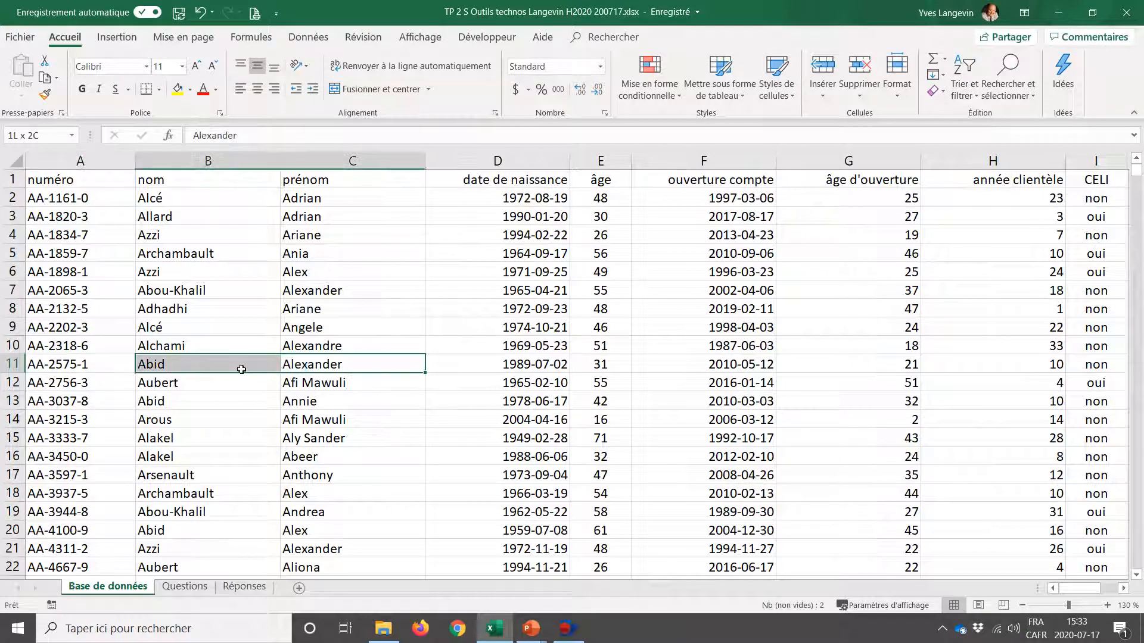
{"action": "key", "text": "Right"}
{"action": "key", "text": "Right"}
{"action": "key", "text": "Right"}
{"action": "key", "text": "Right"}
{"action": "key", "text": "Right"}
{"action": "key", "text": "Right"}
{"action": "key", "text": "Right"}
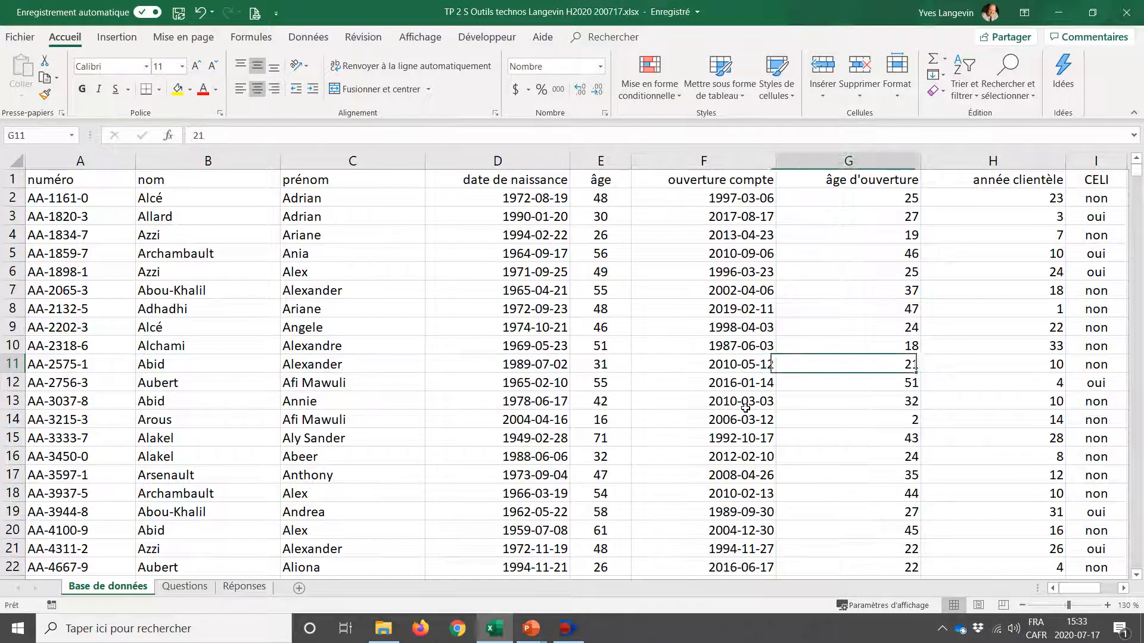
{"action": "key", "text": "Right"}
{"action": "key", "text": "Right"}
{"action": "key", "text": "Right"}
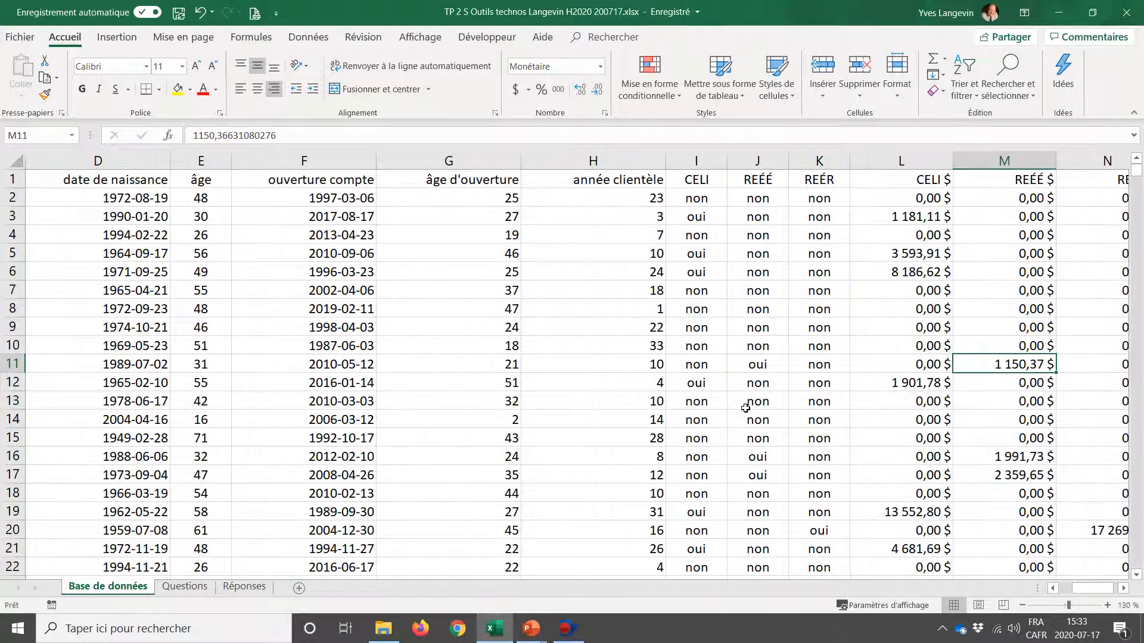
{"action": "scroll", "coordinate": [746, 408], "scroll_direction": "right", "scroll_amount": 1}
{"action": "left_click", "coordinate": [615, 366]}
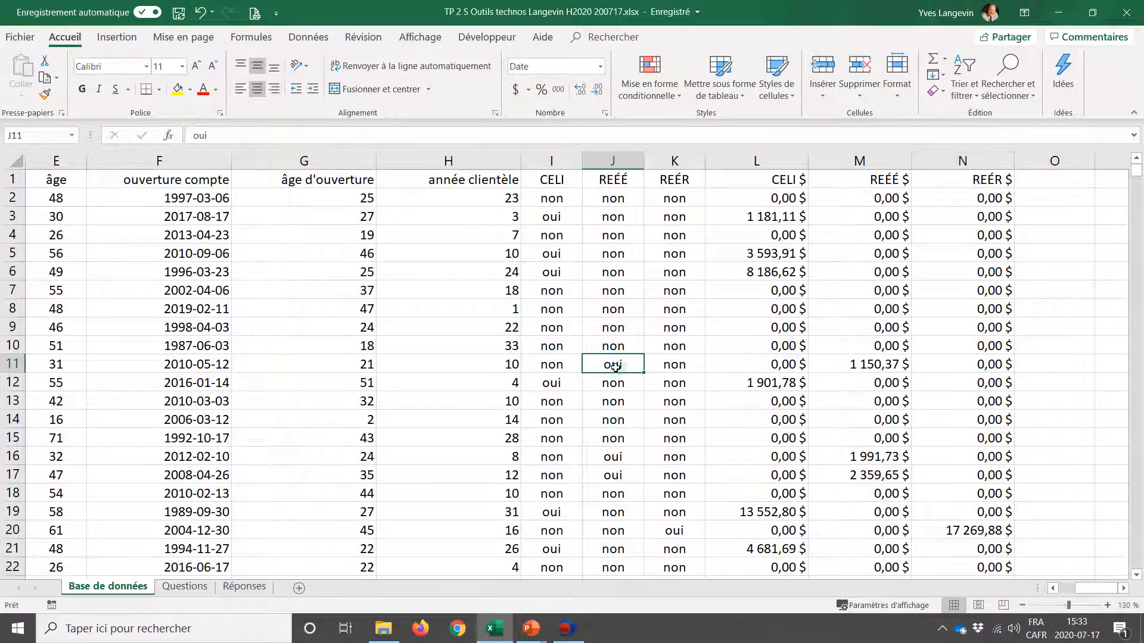
{"action": "left_click", "coordinate": [831, 367], "text": "ctrl"}
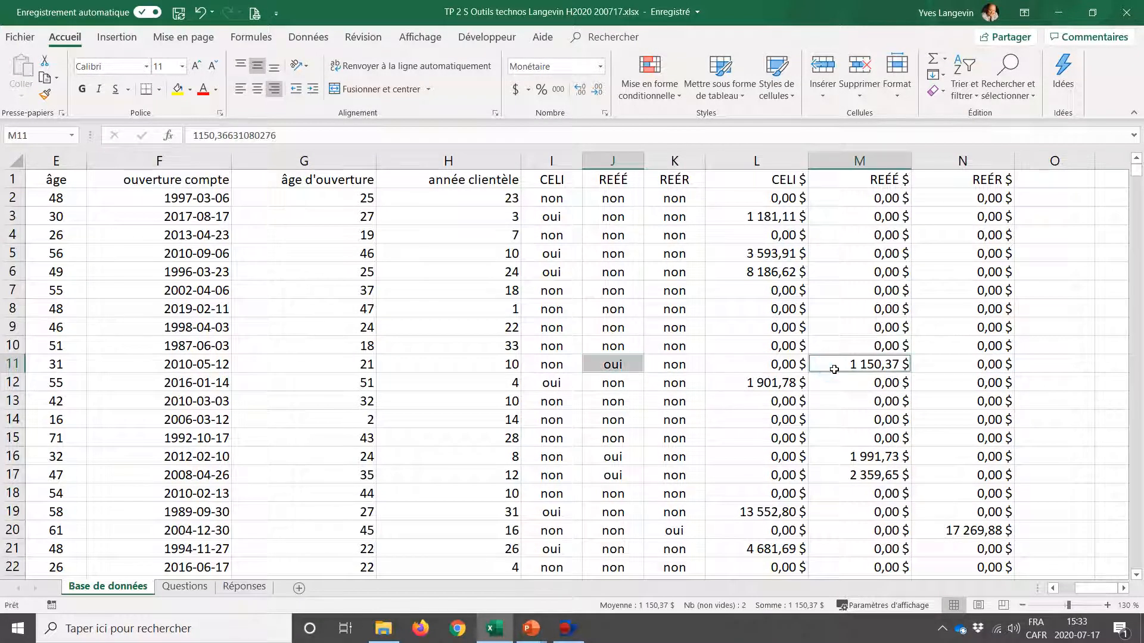
Step: Compare the REÉR column with the REÉR $ column, including rows 2 to 19 and both cells of the client in row 20
{"action": "left_click", "coordinate": [685, 166]}
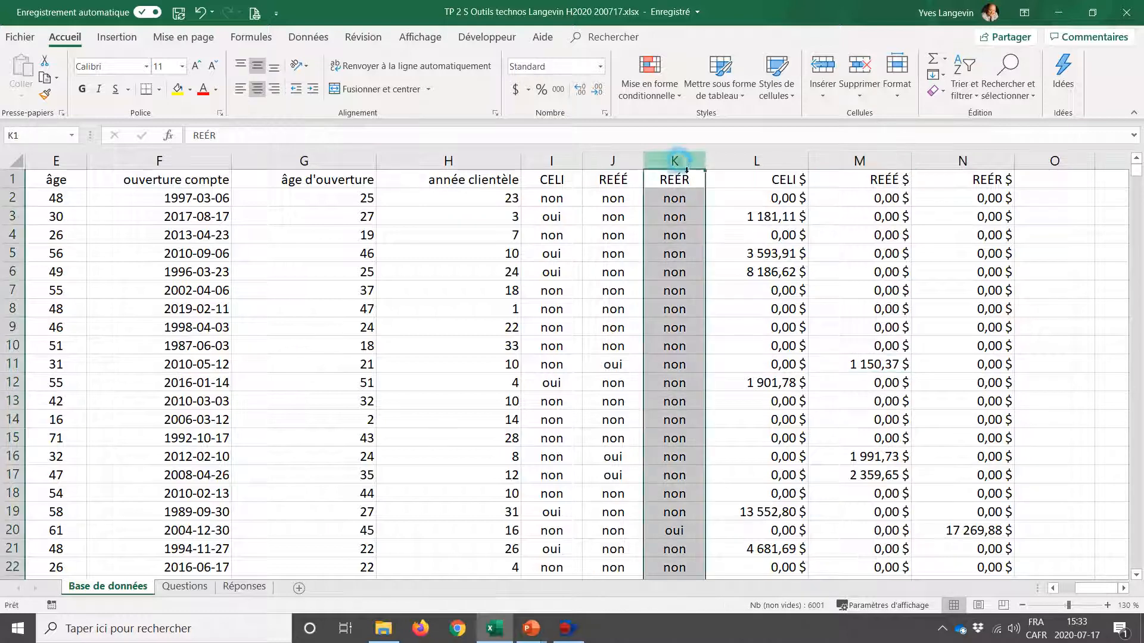
{"action": "left_click", "coordinate": [940, 170], "text": "ctrl"}
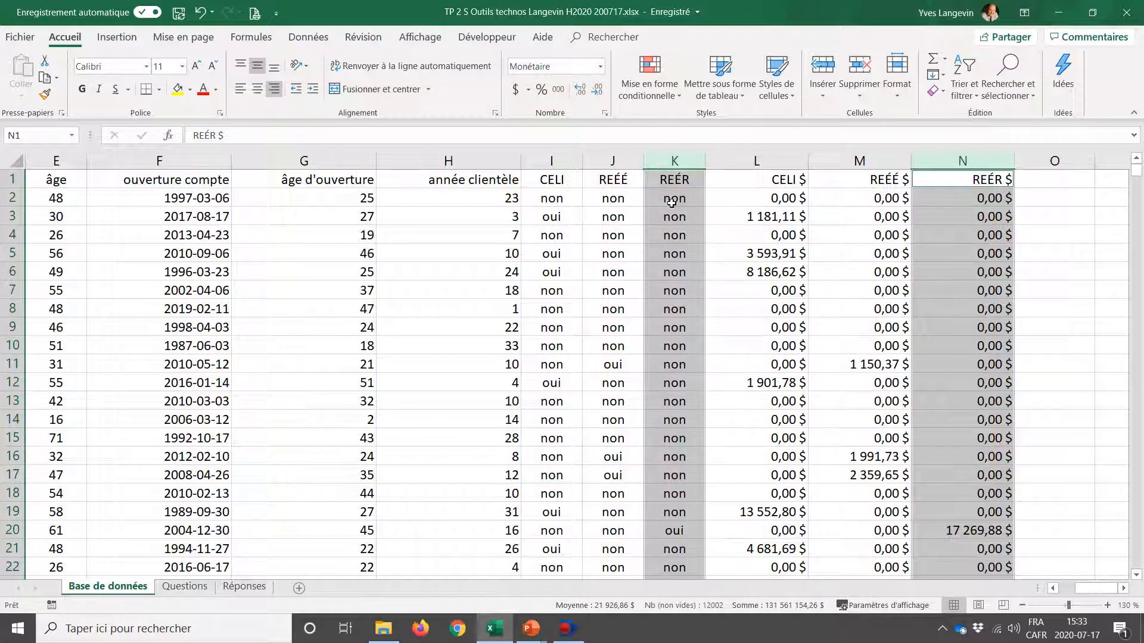
{"action": "left_click_drag", "start_coordinate": [671, 201], "coordinate": [667, 511]}
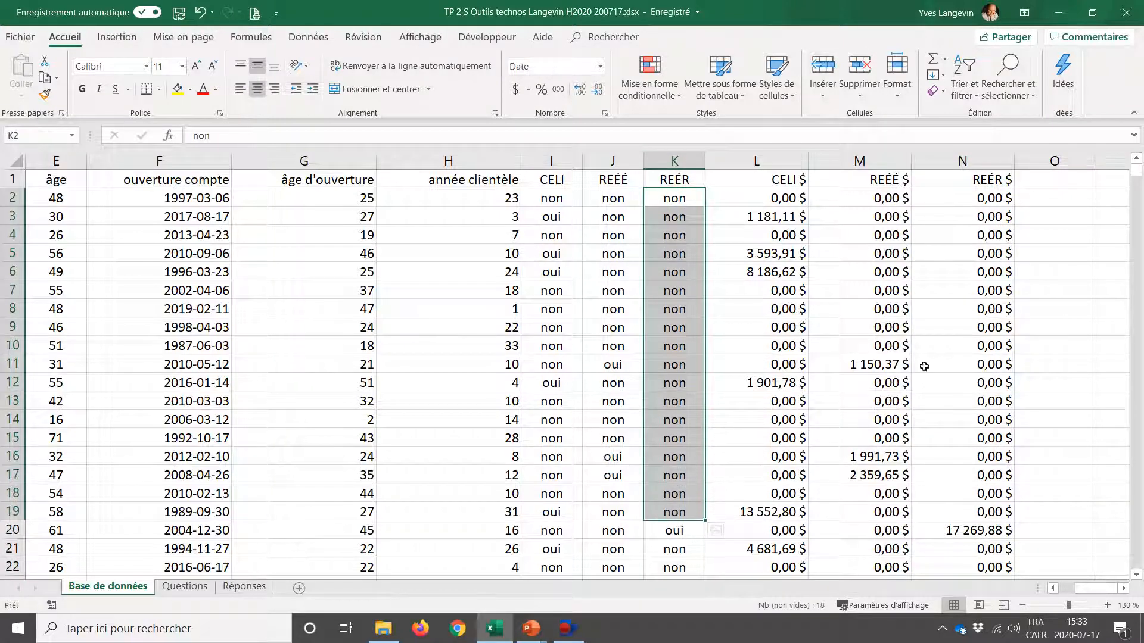
{"action": "left_click", "coordinate": [959, 514], "text": "ctrl"}
{"action": "left_click_drag", "start_coordinate": [959, 513], "coordinate": [956, 207]}
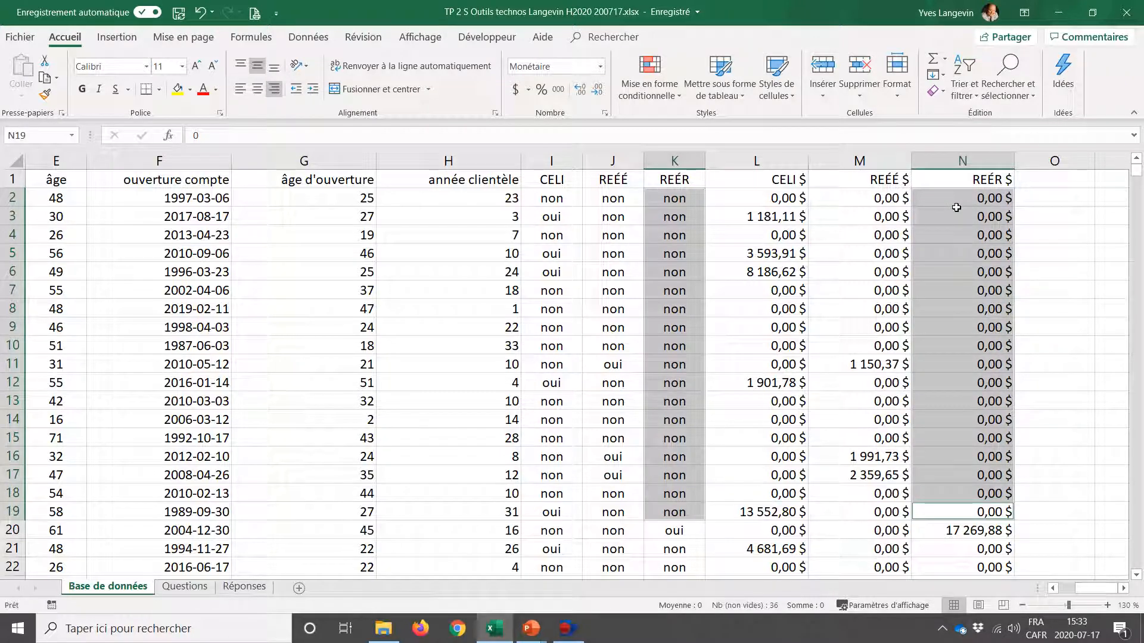
{"action": "left_click", "coordinate": [695, 528]}
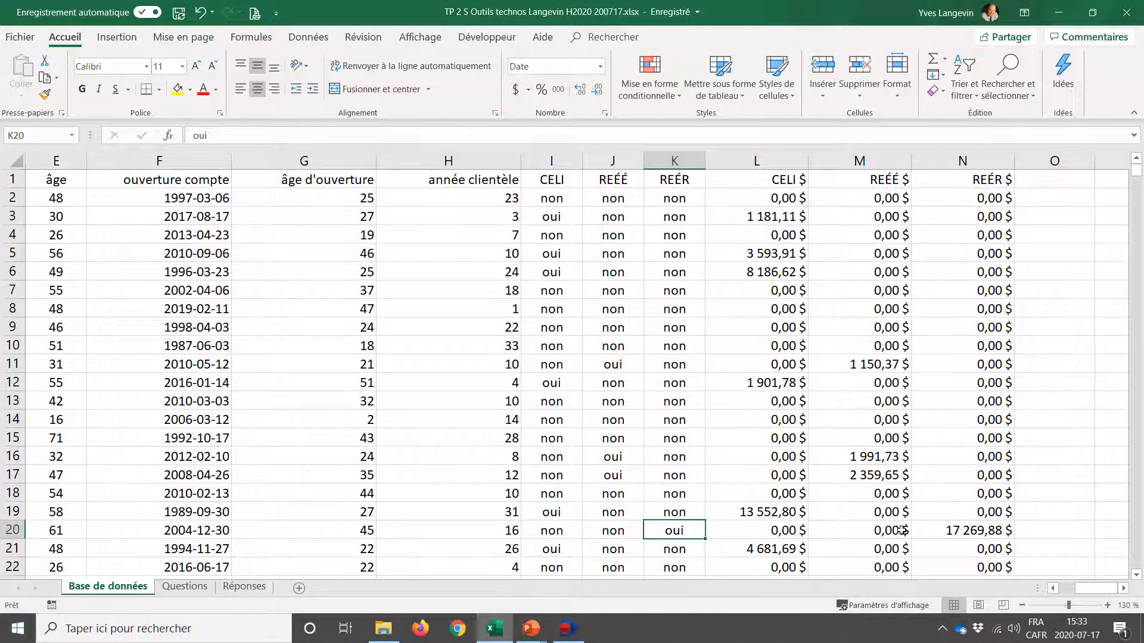
{"action": "left_click", "coordinate": [922, 534], "text": "ctrl"}
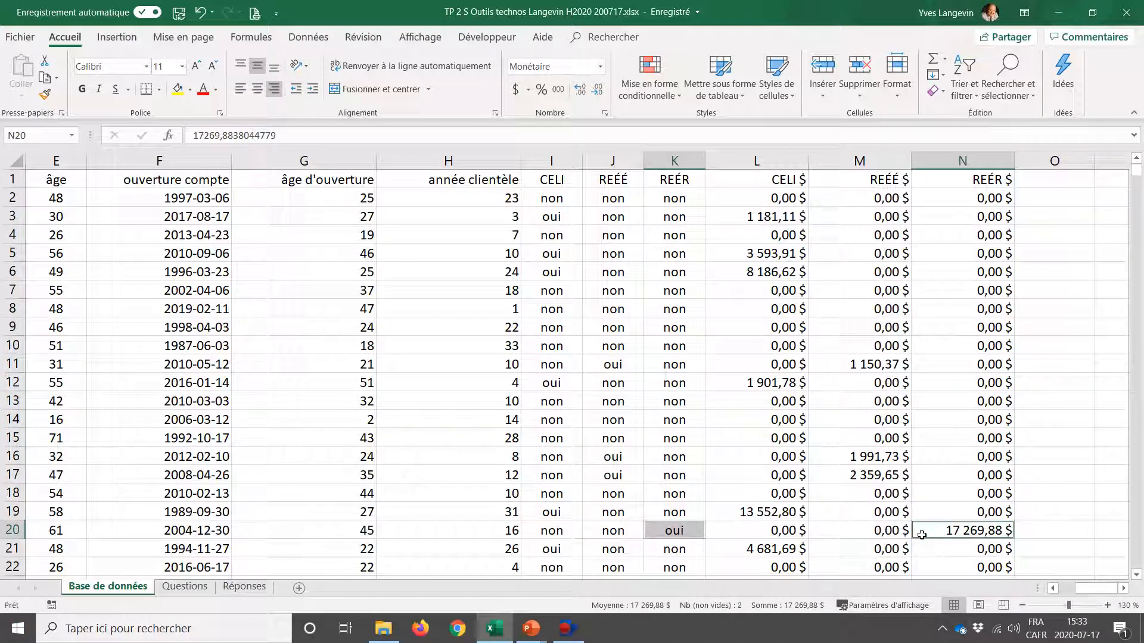
Step: Reduce the sheet zoom to 90% and select all columns from numéro to REÉR $
{"action": "key", "text": "ctrl+Home"}
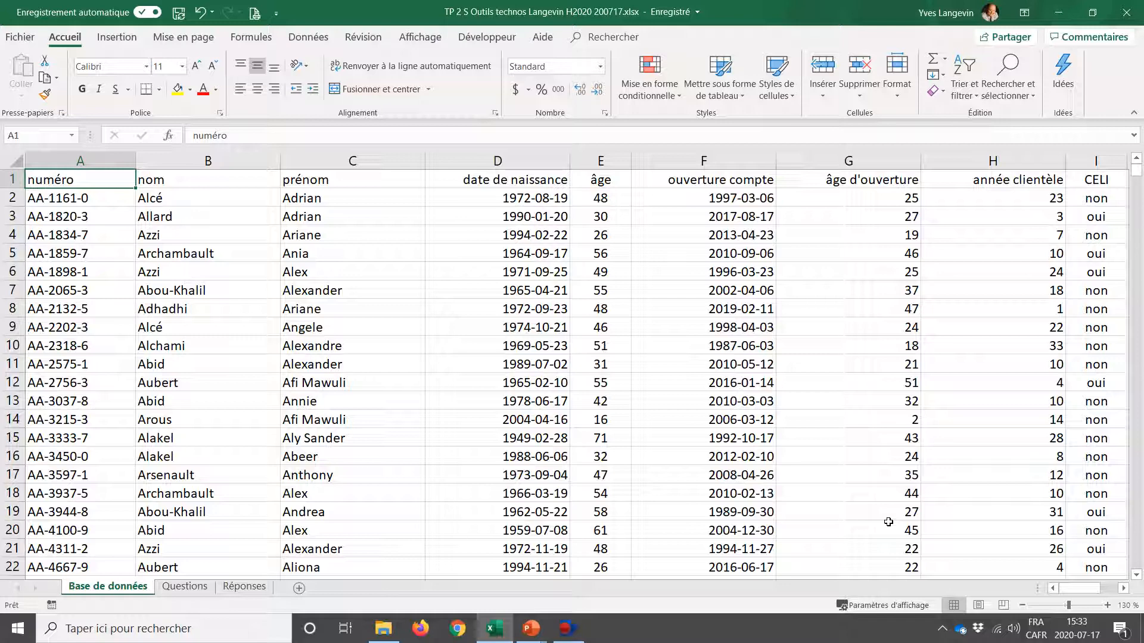
{"action": "left_click", "coordinate": [1021, 605]}
{"action": "left_click", "coordinate": [1021, 605]}
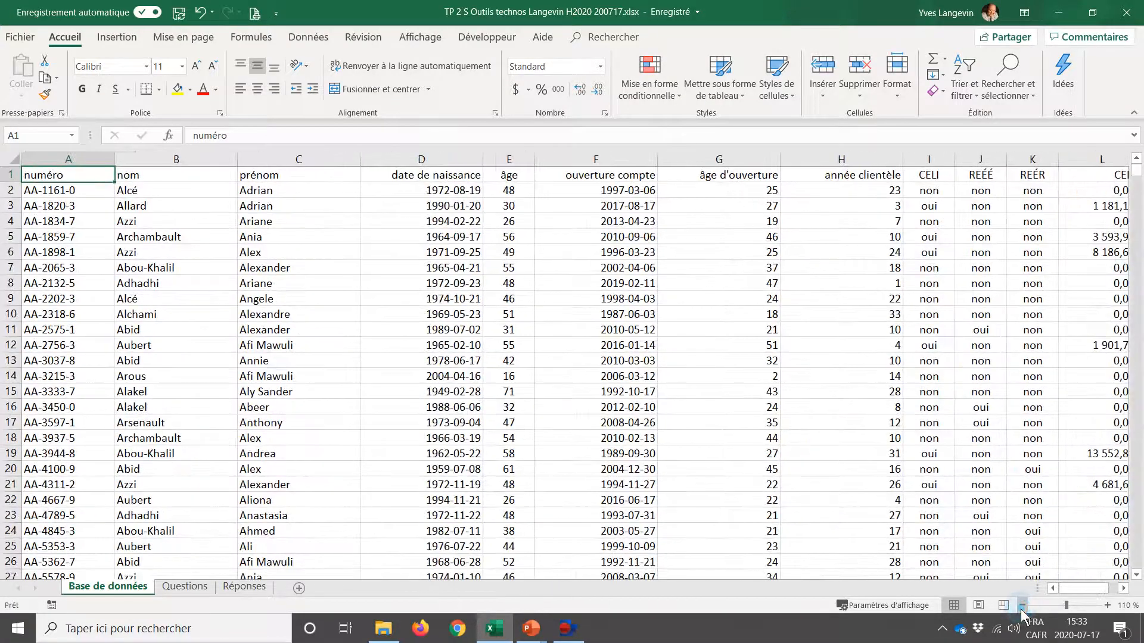
{"action": "left_click", "coordinate": [1021, 606]}
{"action": "left_click", "coordinate": [1021, 606]}
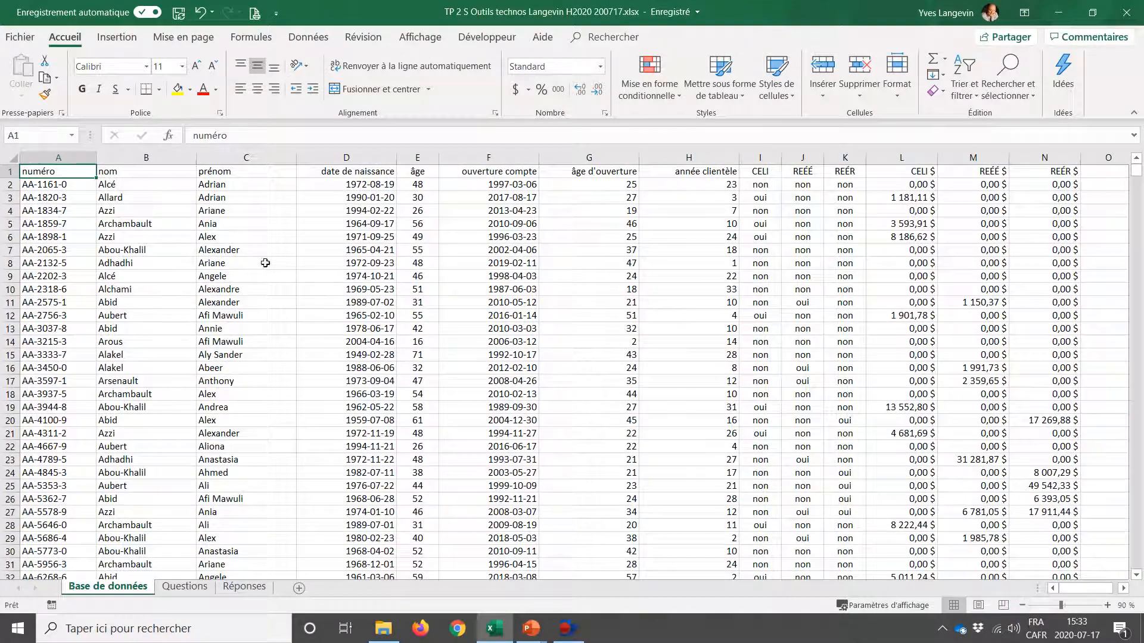
{"action": "left_click_drag", "start_coordinate": [48, 158], "coordinate": [1055, 172]}
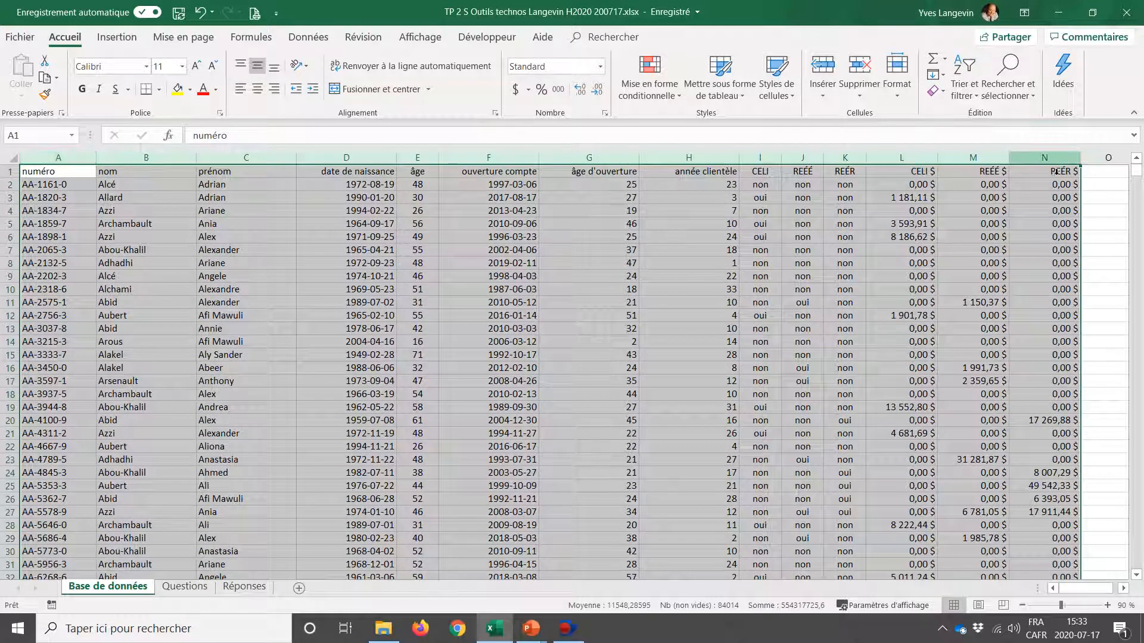
Step: Turn on filters for the client database's header row, starting from cell A1
{"action": "left_click", "coordinate": [80, 188]}
{"action": "left_click", "coordinate": [77, 175]}
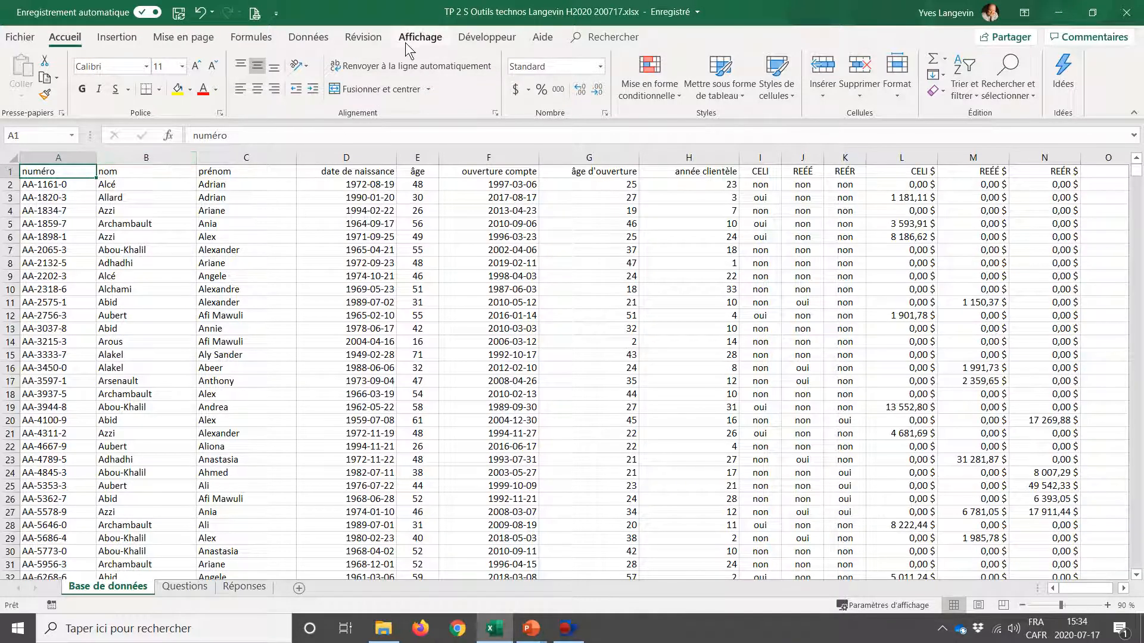
{"action": "left_click", "coordinate": [309, 37]}
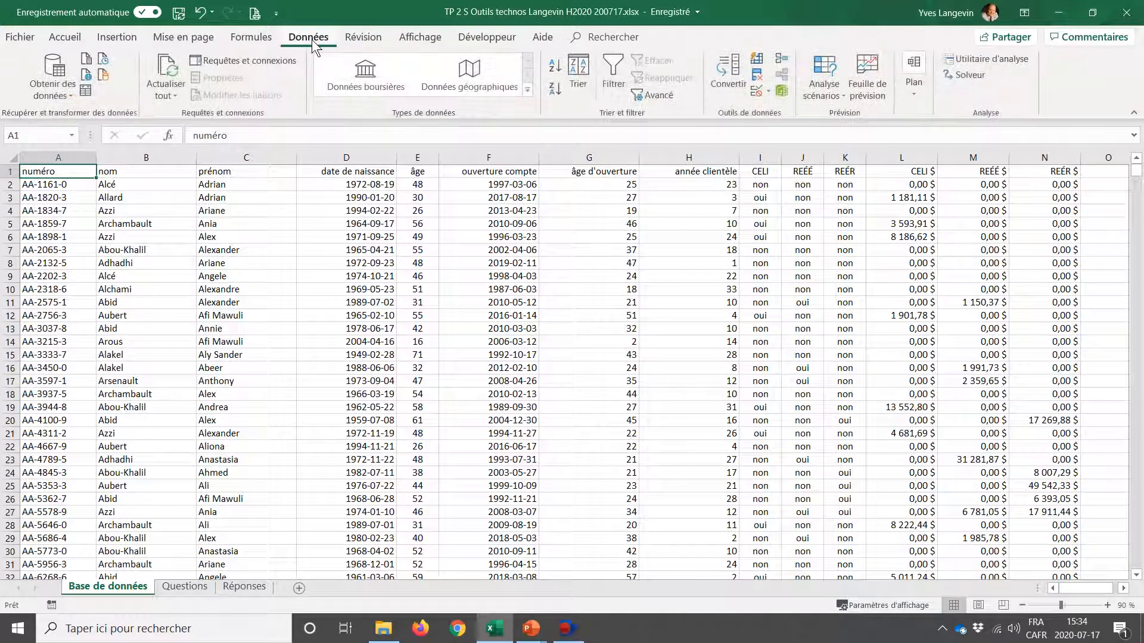
{"action": "left_click", "coordinate": [614, 83]}
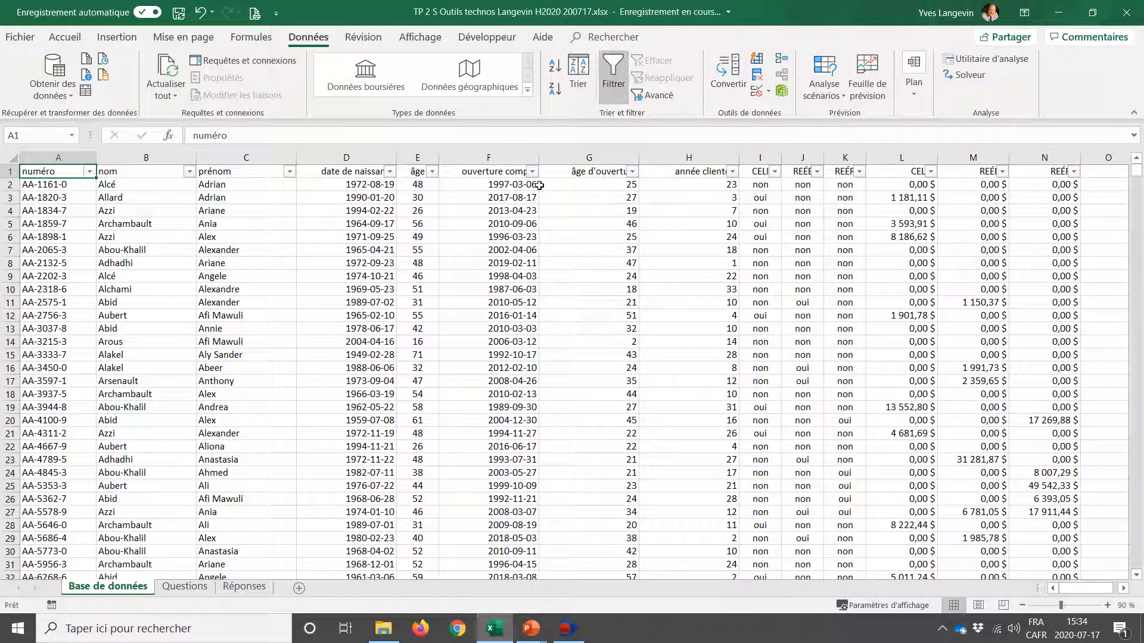
Step: Look at the filter lists of the numéro, nom, prénom and date de naissance columns without applying any filter
{"action": "left_click", "coordinate": [90, 172]}
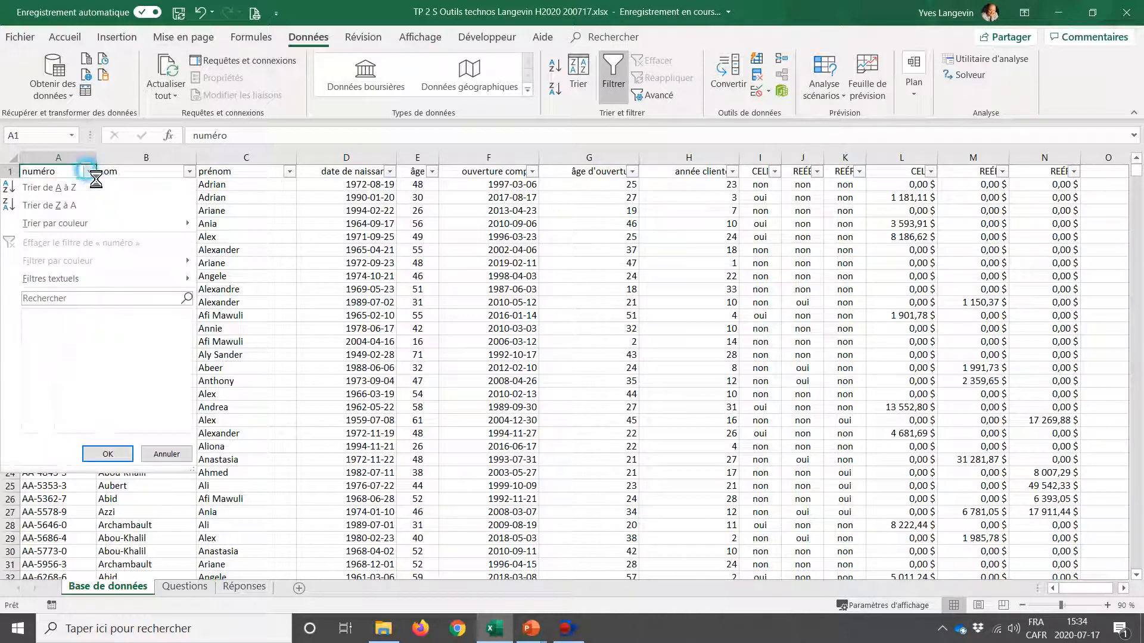
{"action": "left_click", "coordinate": [89, 172]}
{"action": "left_click", "coordinate": [190, 173]}
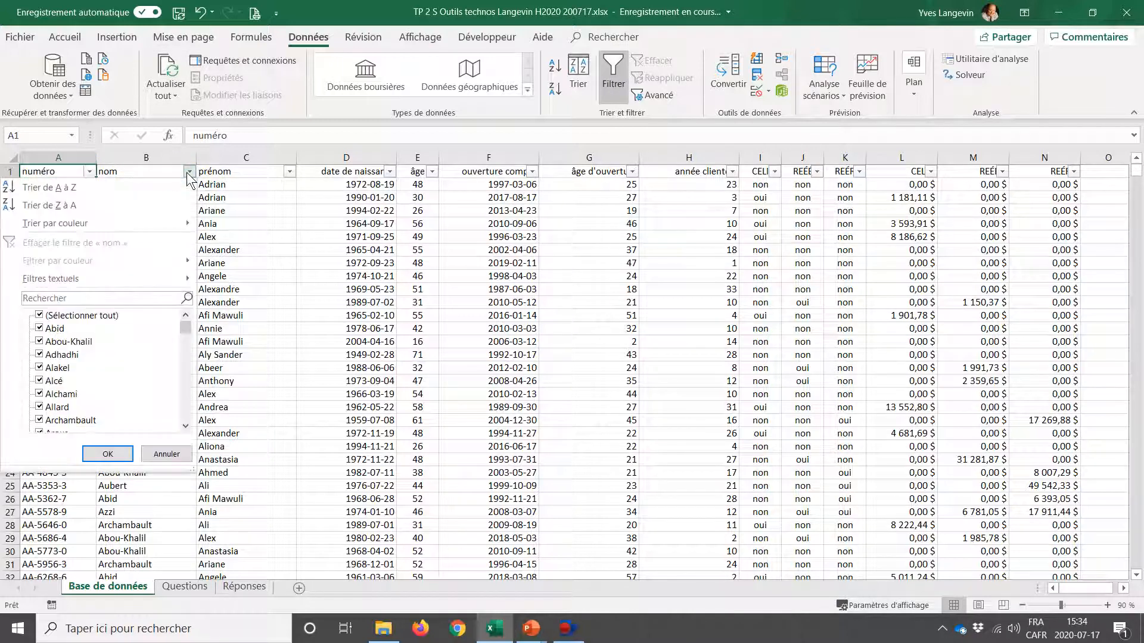
{"action": "left_click", "coordinate": [190, 173]}
{"action": "left_click", "coordinate": [190, 173]}
{"action": "left_click", "coordinate": [190, 173]}
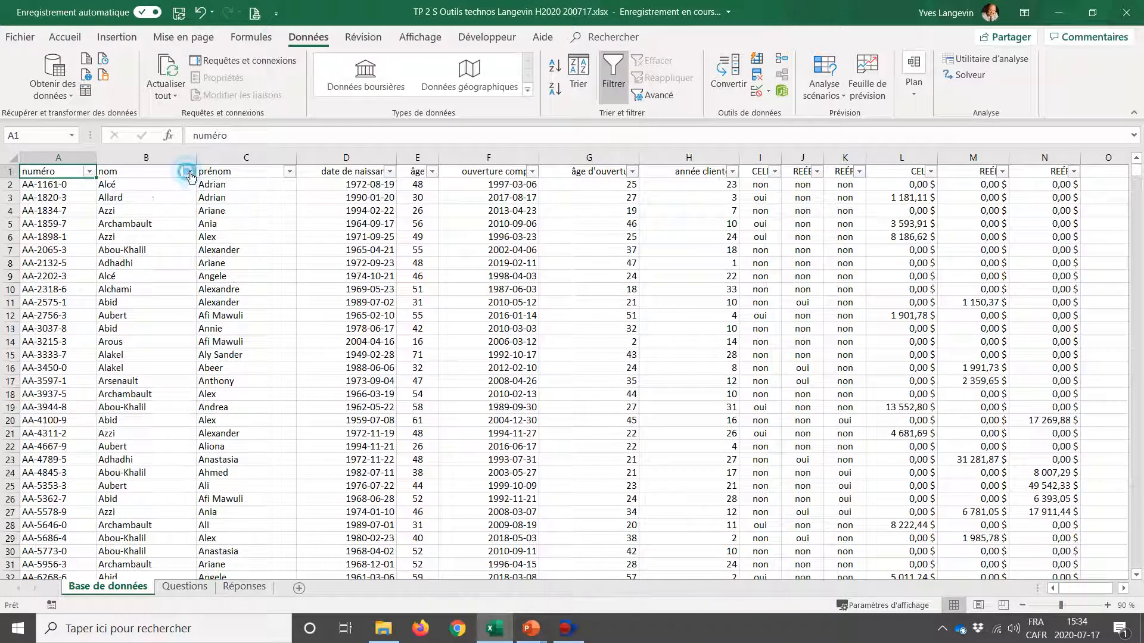
{"action": "left_click", "coordinate": [290, 172]}
{"action": "left_click", "coordinate": [290, 172]}
{"action": "left_click", "coordinate": [290, 172]}
{"action": "left_click", "coordinate": [290, 171]}
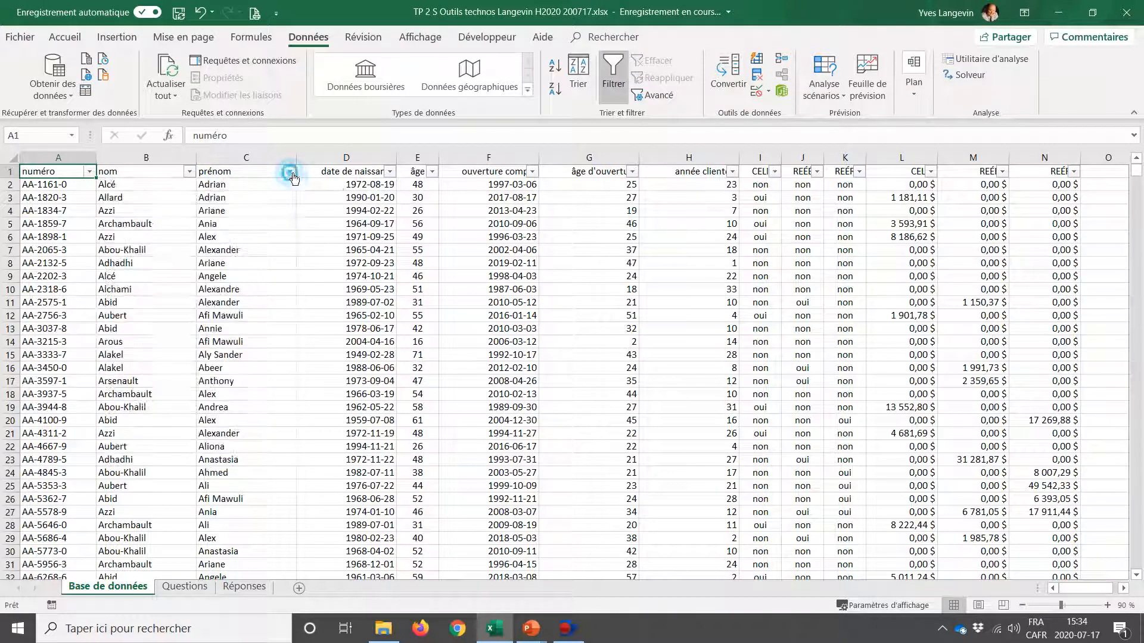
{"action": "left_click", "coordinate": [390, 172]}
{"action": "left_click", "coordinate": [391, 174]}
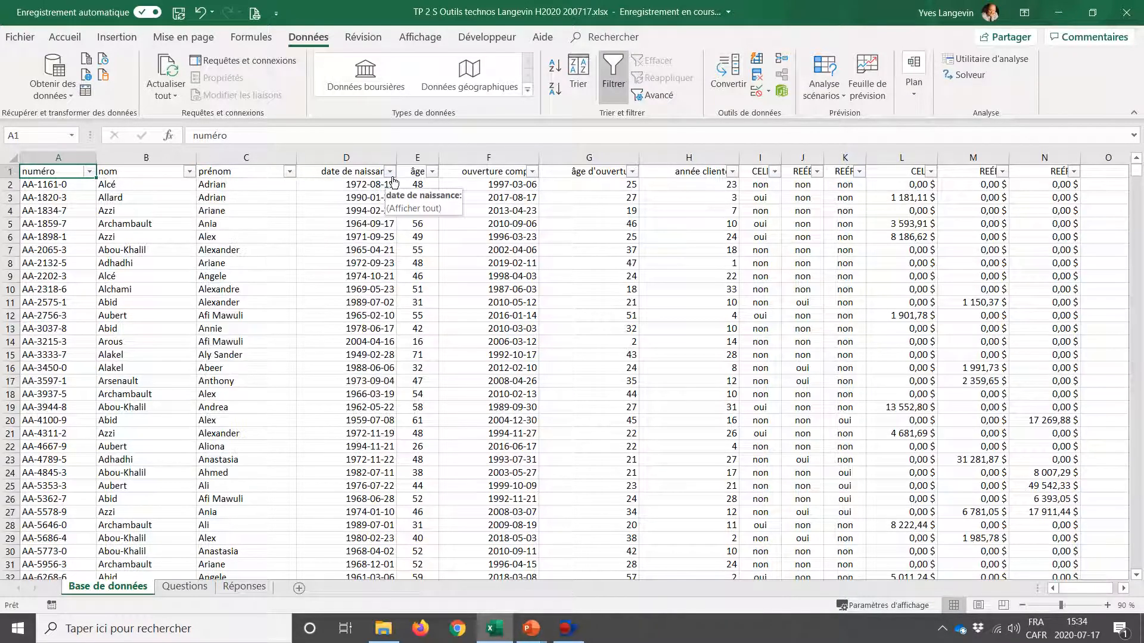
Step: Examine the filterable ouverture compte column and select date de naissance, âge d'ouverture and CELI together
{"action": "left_click", "coordinate": [383, 159]}
{"action": "left_click", "coordinate": [460, 170]}
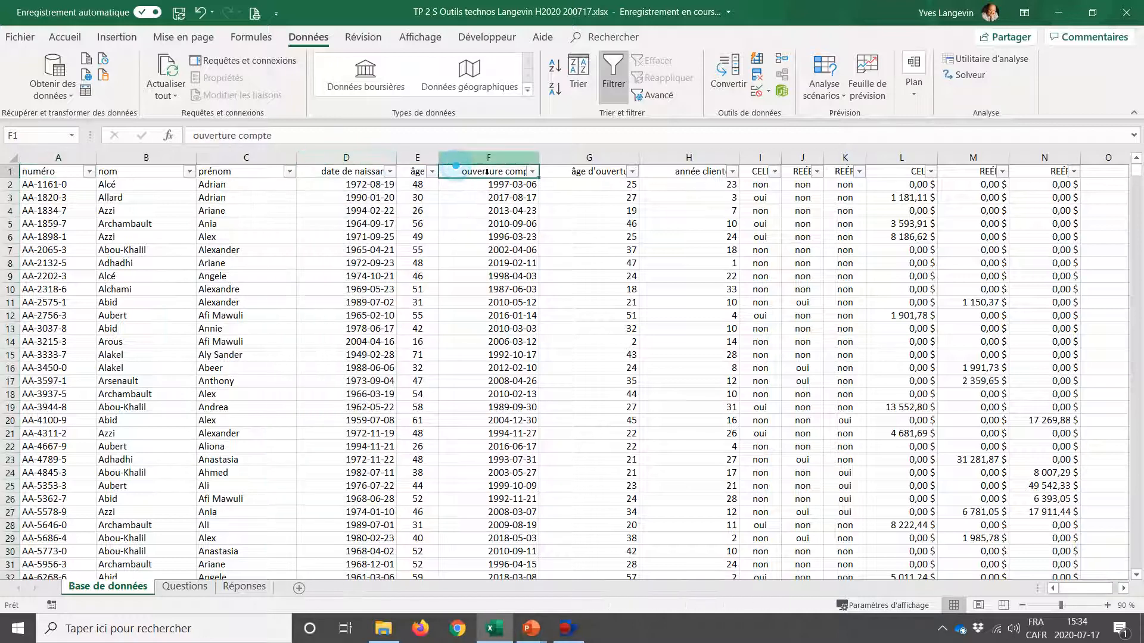
{"action": "left_click", "coordinate": [346, 157]}
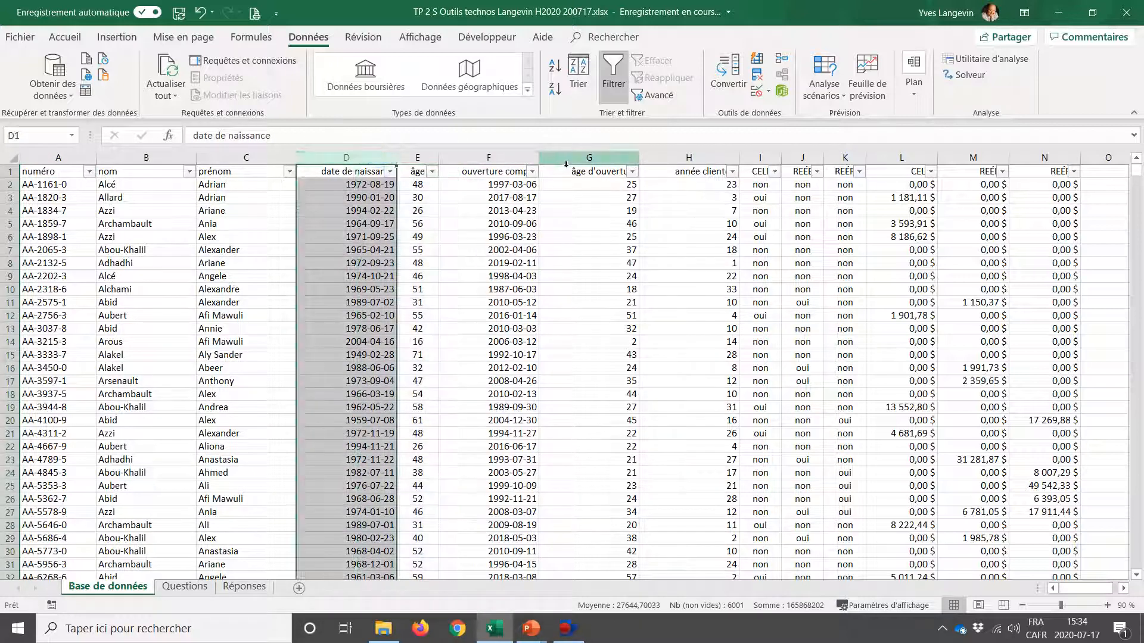
{"action": "left_click", "coordinate": [588, 157], "text": "ctrl"}
{"action": "left_click", "coordinate": [773, 170], "text": "ctrl"}
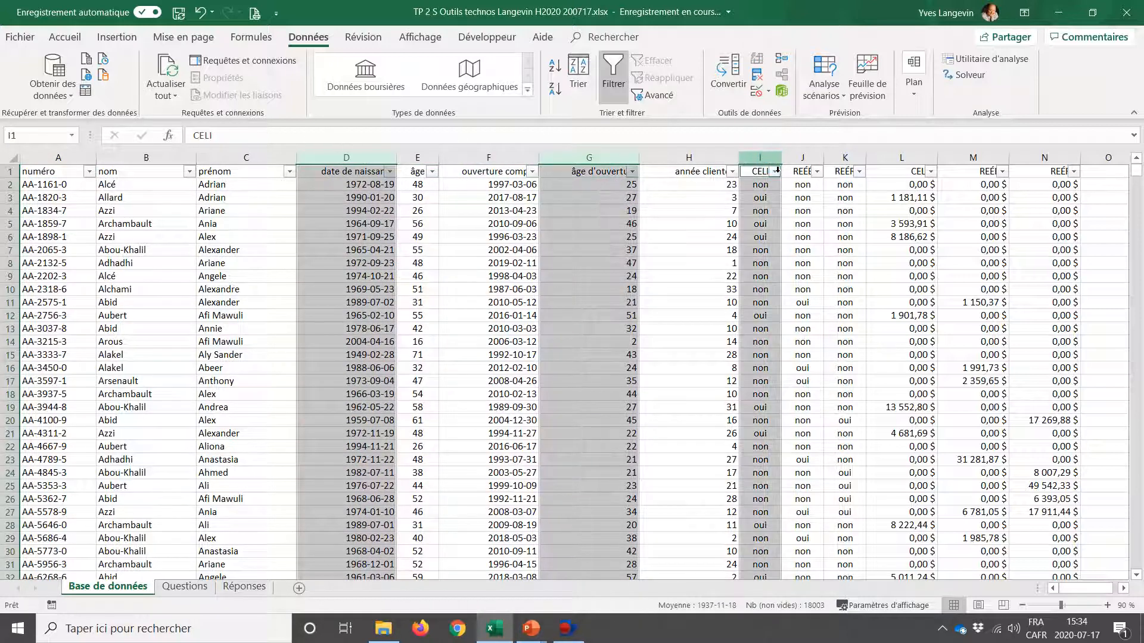
{"action": "left_click", "coordinate": [507, 187]}
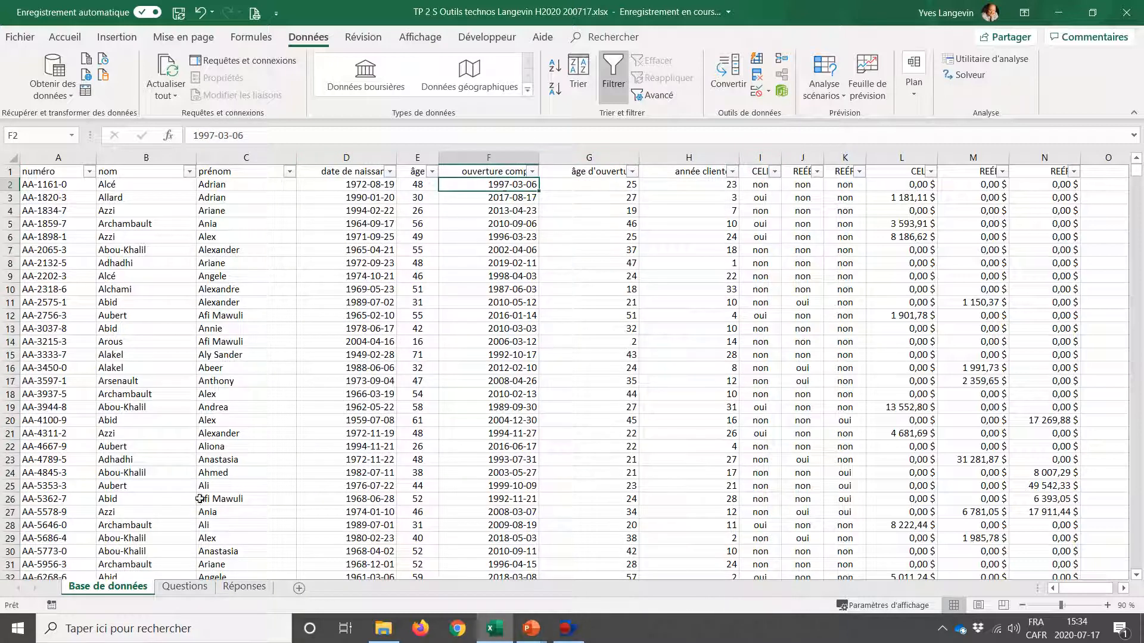
Step: Open the Questions sheet and read question 1 about clients born between 01 janvier 2000 and today
{"action": "left_click", "coordinate": [181, 584]}
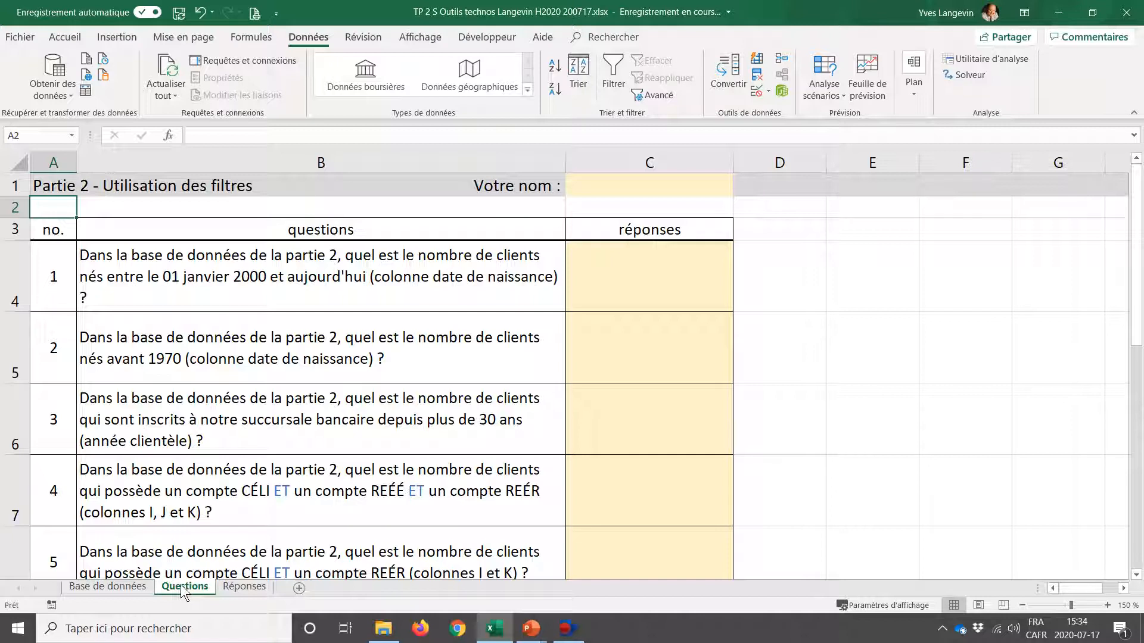
{"action": "left_click", "coordinate": [15, 276]}
{"action": "left_click", "coordinate": [119, 293]}
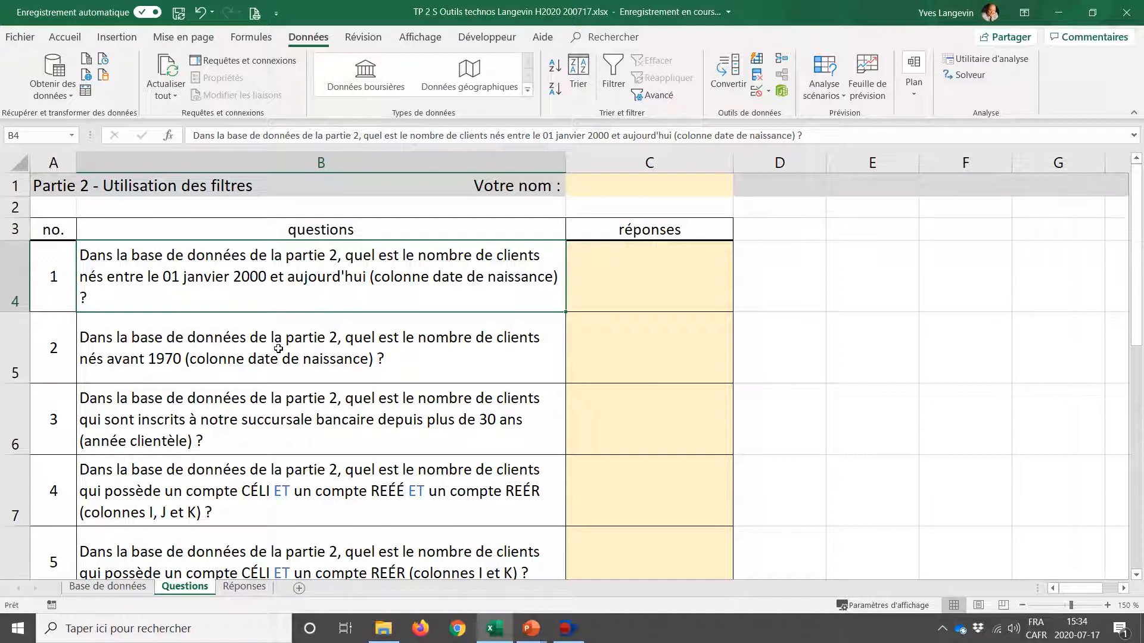
Step: Select question 1's answer cell C4, and select the whole date de naissance column in the Base de données sheet
{"action": "left_click", "coordinate": [603, 278]}
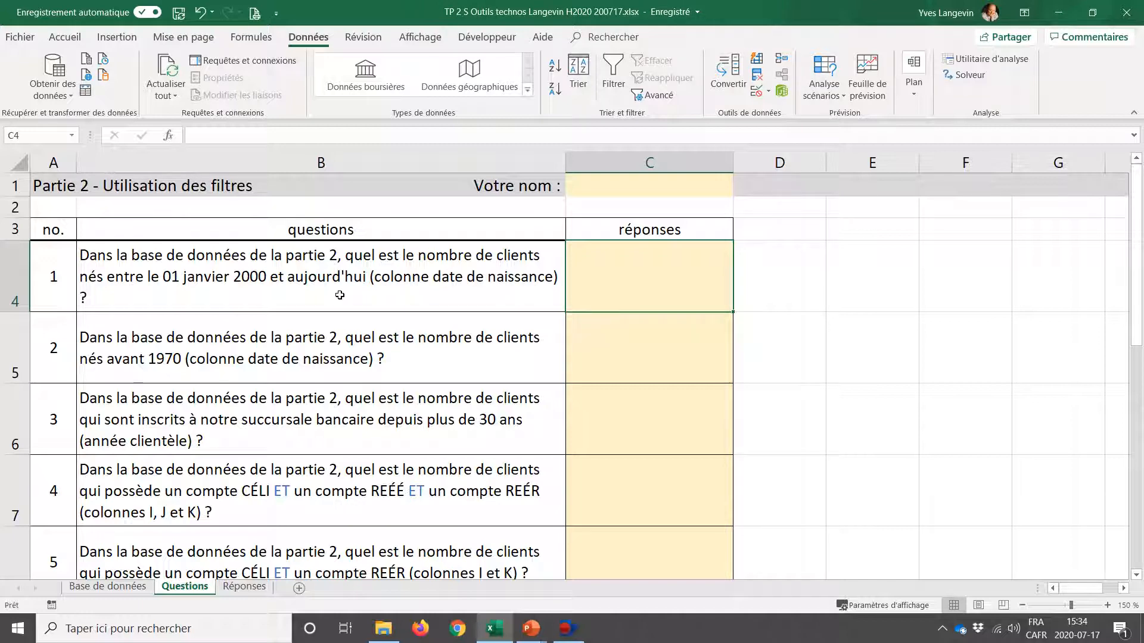
{"action": "left_click", "coordinate": [128, 588]}
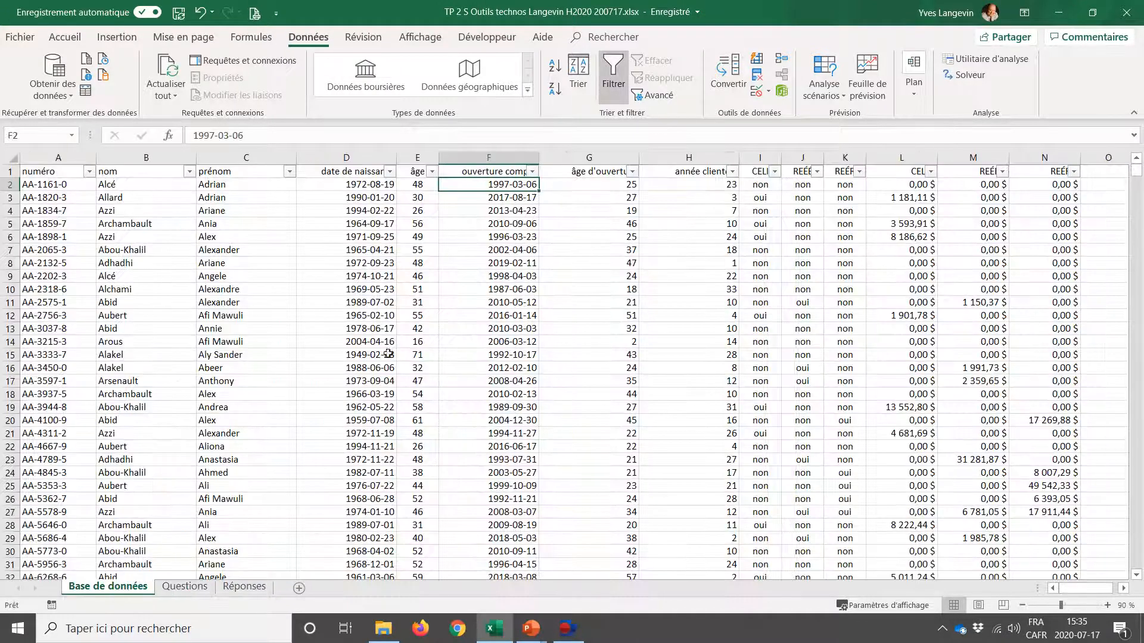
{"action": "left_click", "coordinate": [364, 158]}
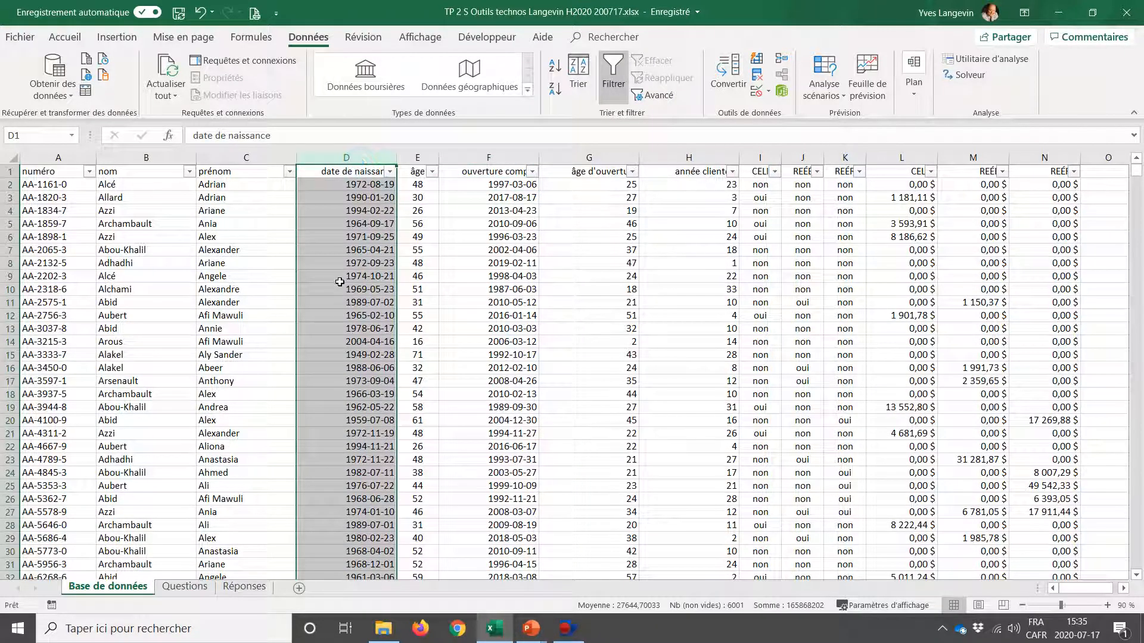
Step: Filter the date de naissance column with a chronological filter for dates after (postérieur au) 2000-01-01
{"action": "left_click", "coordinate": [391, 172]}
{"action": "left_click", "coordinate": [387, 174]}
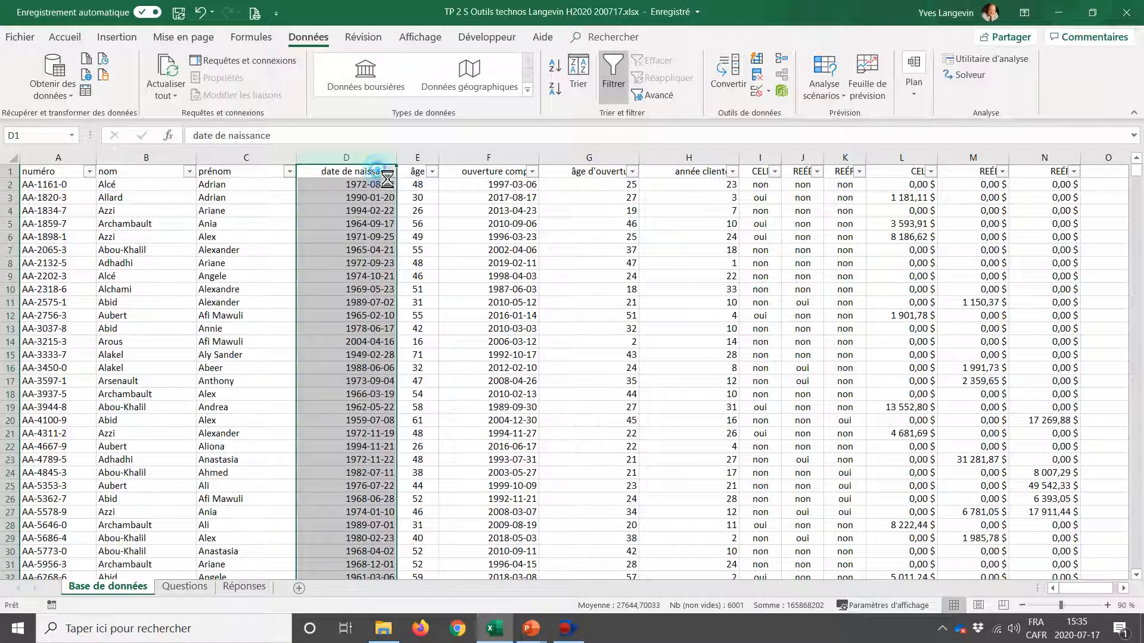
{"action": "left_click", "coordinate": [389, 172]}
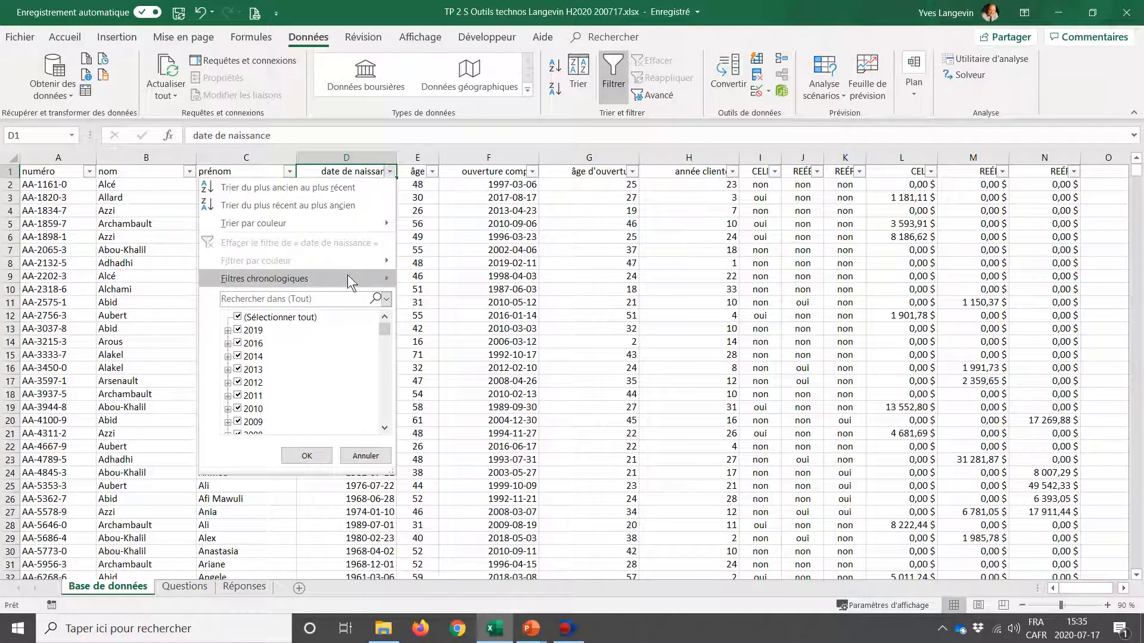
{"action": "mouse_move", "coordinate": [348, 277]}
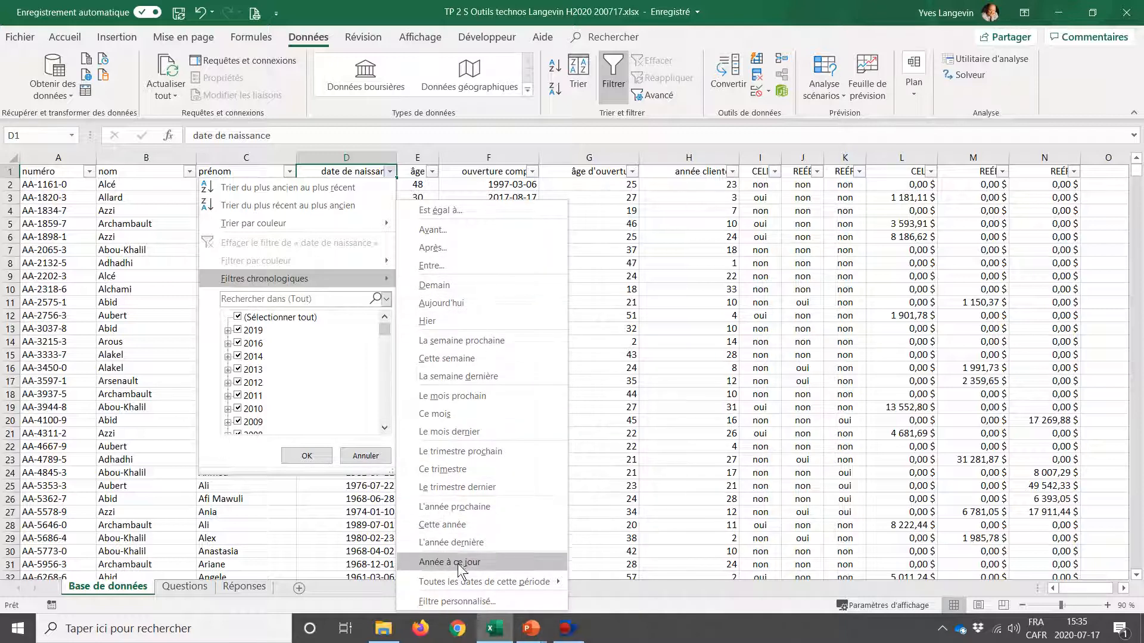
{"action": "mouse_move", "coordinate": [467, 587]}
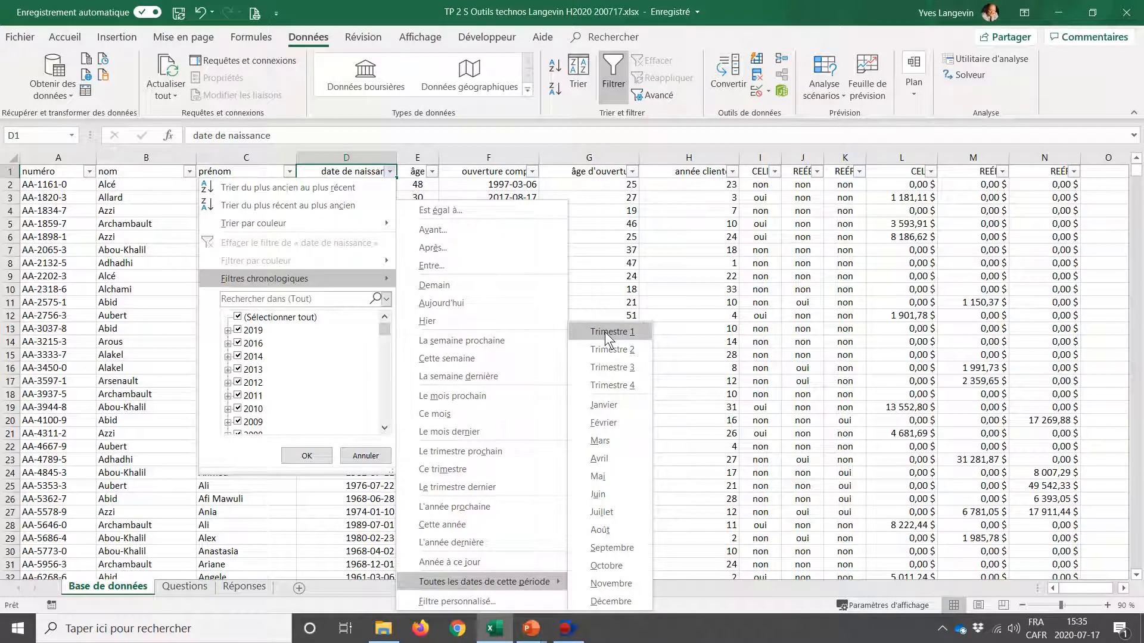
{"action": "left_click", "coordinate": [458, 249]}
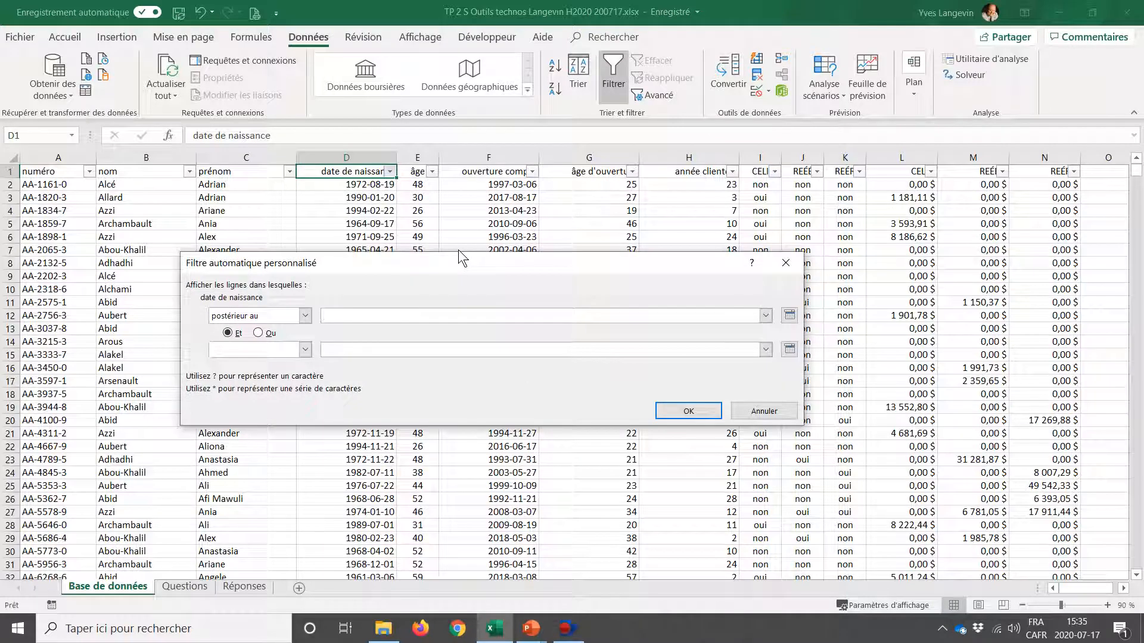
{"action": "type", "text": "2020-01-01"}
{"action": "key", "text": "BackSpace"}
{"action": "key", "text": "BackSpace"}
{"action": "type", "text": "00"}
{"action": "left_click", "coordinate": [696, 410]}
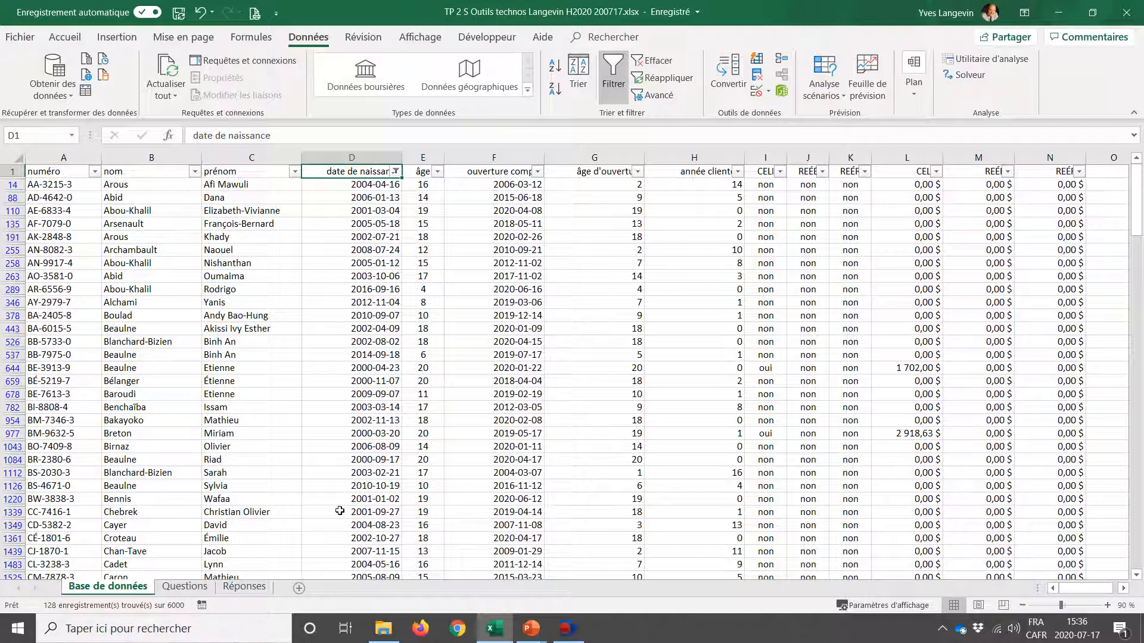
Step: Review the filtered birth dates and enter 128 as the answer to question 1 in the Questions sheet
{"action": "left_click", "coordinate": [357, 166]}
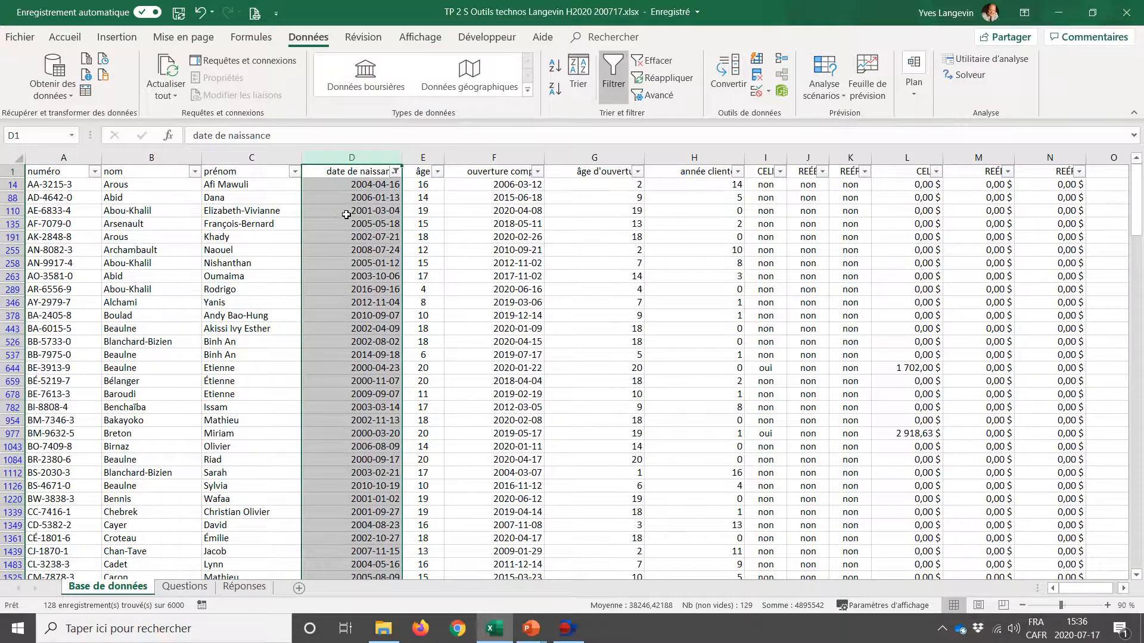
{"action": "scroll", "coordinate": [346, 214], "scroll_direction": "down", "scroll_amount": 2}
{"action": "scroll", "coordinate": [346, 214], "scroll_direction": "down", "scroll_amount": 4}
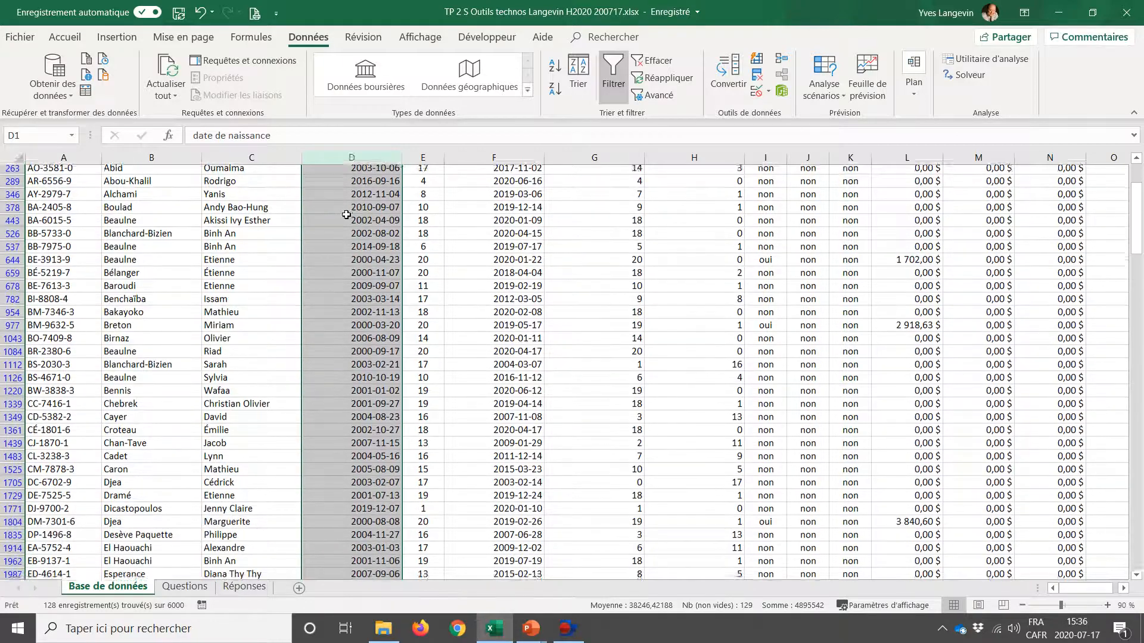
{"action": "scroll", "coordinate": [346, 215], "scroll_direction": "up", "scroll_amount": 6}
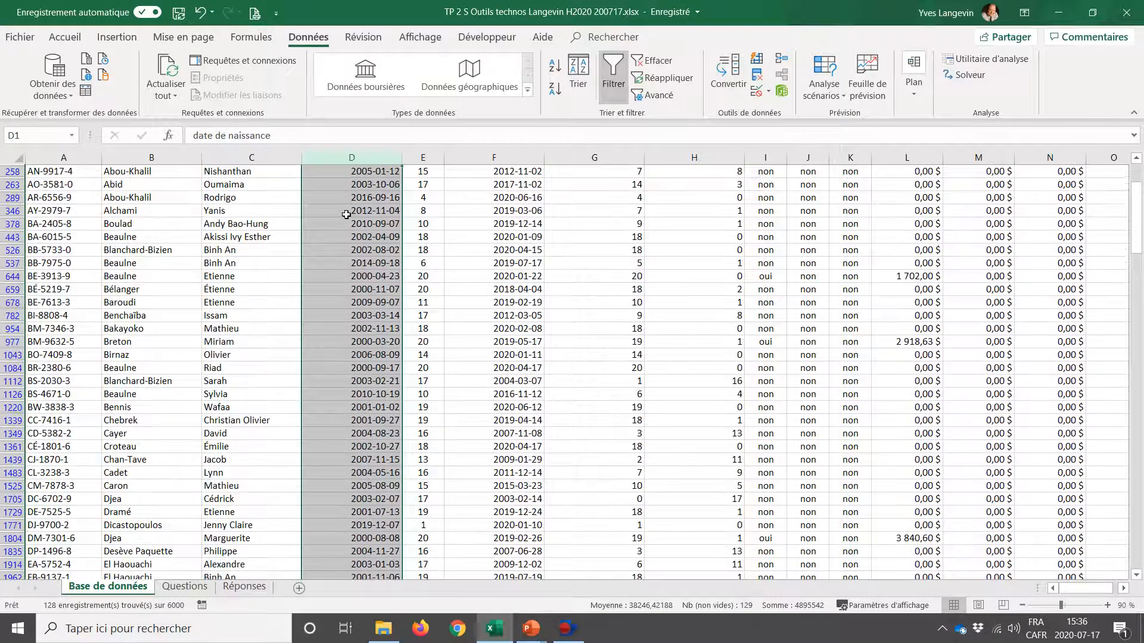
{"action": "left_click", "coordinate": [185, 586]}
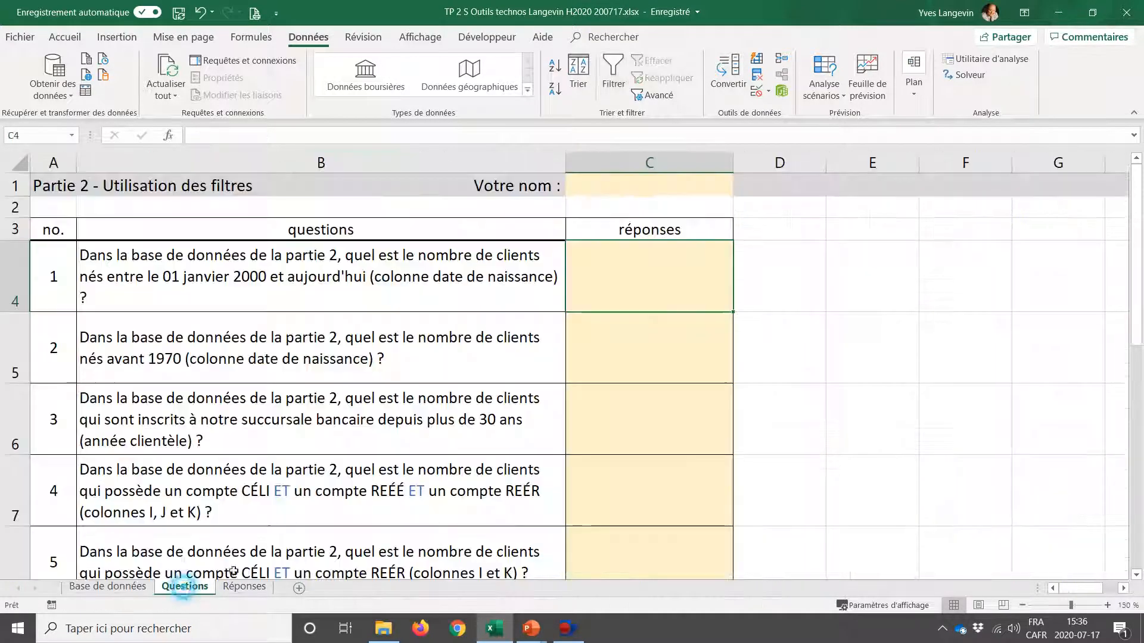
{"action": "type", "text": "128"}
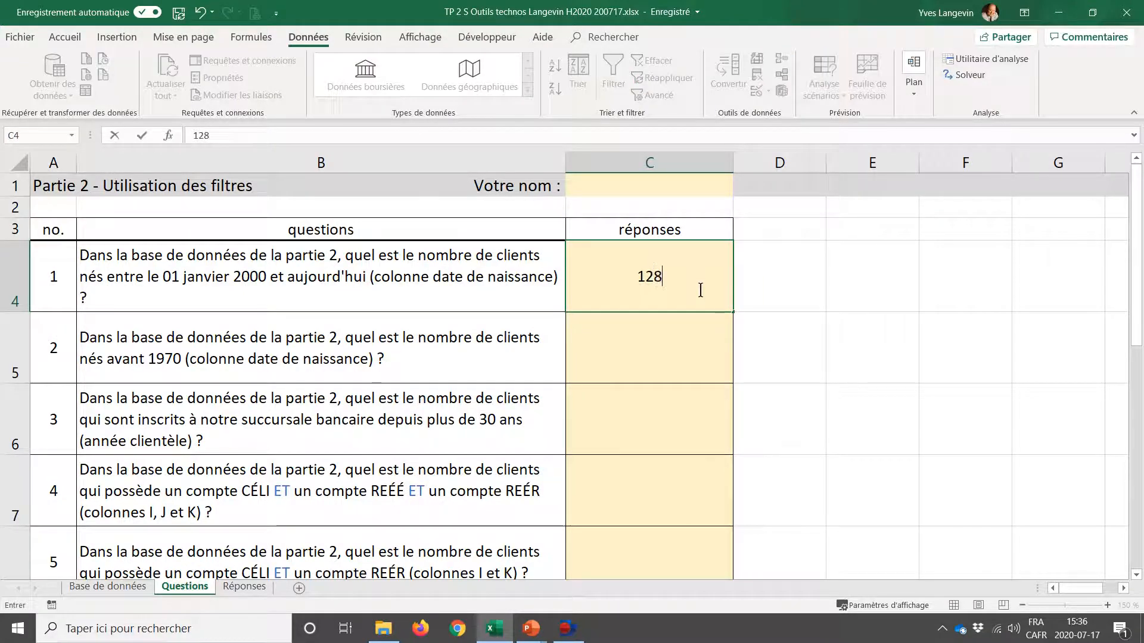
{"action": "key", "text": "Return"}
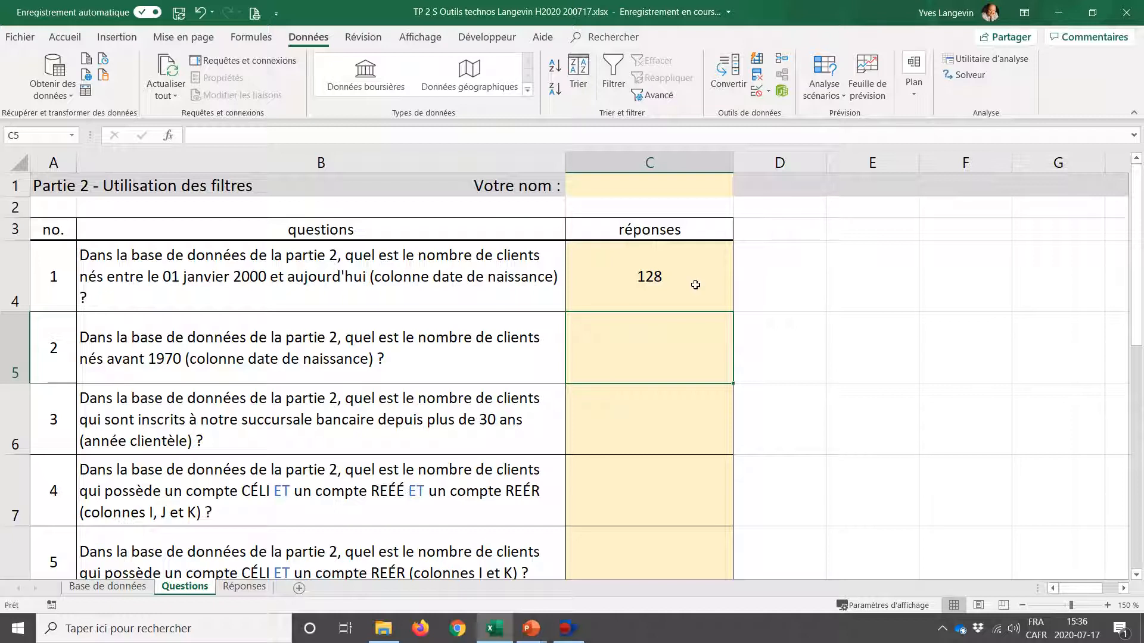
Step: Read question 2 about clients born before 1970, select its answer cell, and clear the date de naissance filter in the database
{"action": "left_click", "coordinate": [156, 367]}
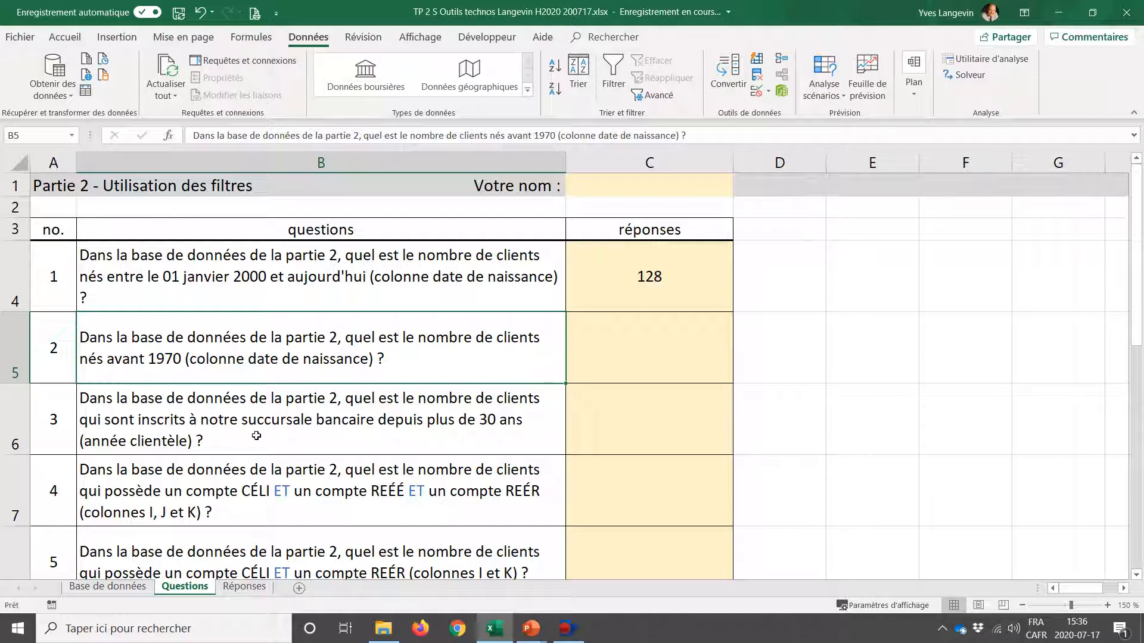
{"action": "key", "text": "Right"}
{"action": "left_click", "coordinate": [111, 587]}
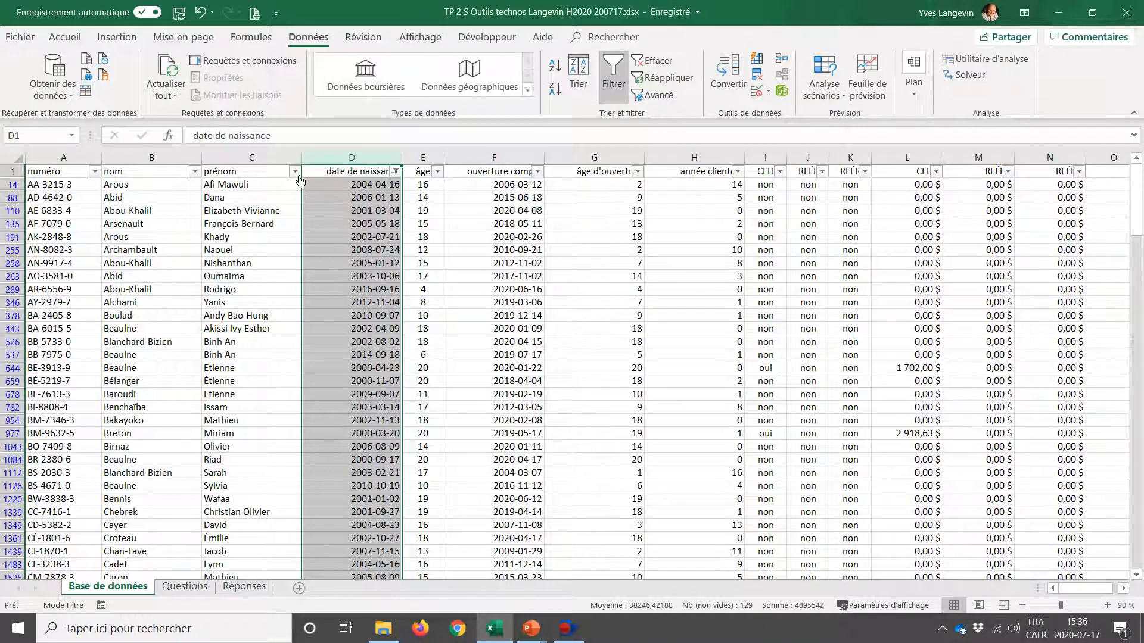
{"action": "left_click", "coordinate": [395, 172]}
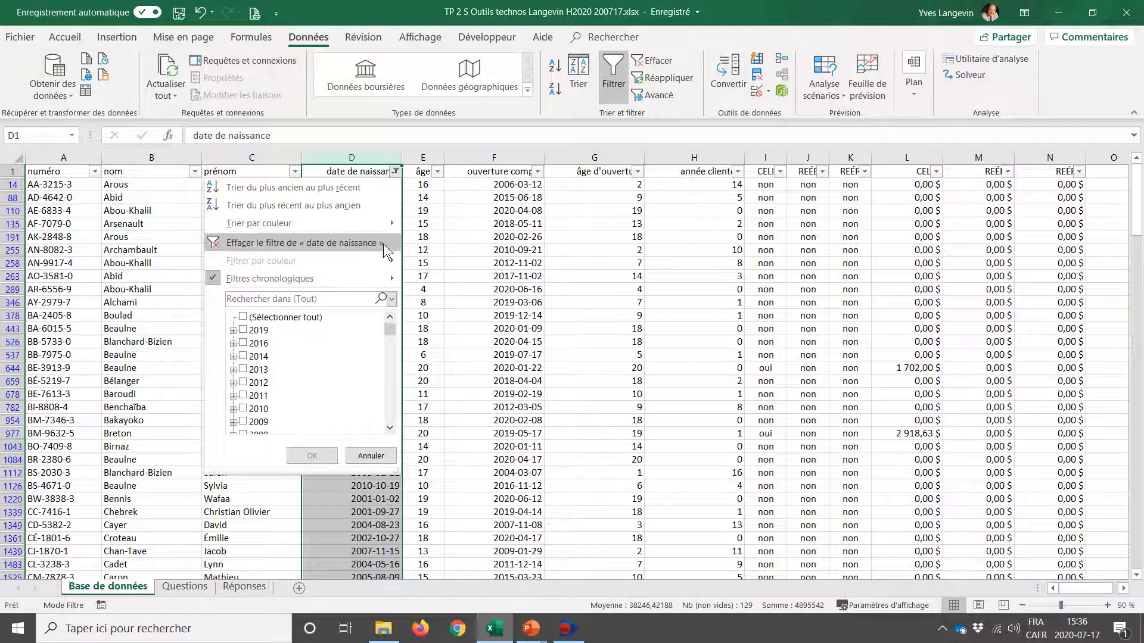
{"action": "left_click", "coordinate": [384, 243]}
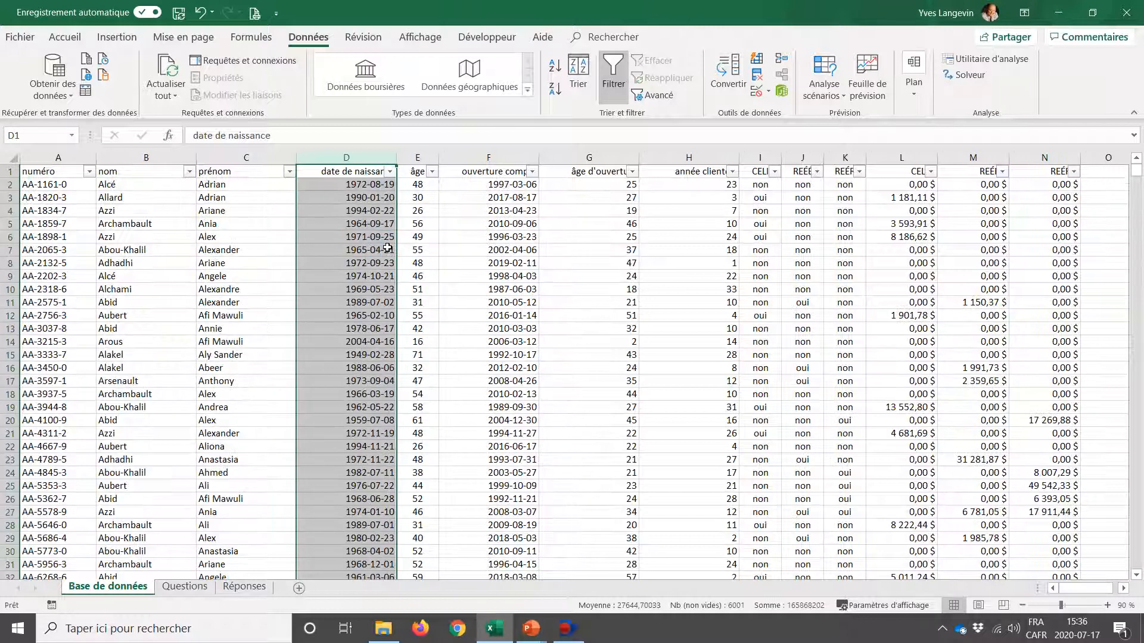
Step: Check the last record of the unfiltered database and return to the date de naissance header
{"action": "left_click", "coordinate": [381, 250]}
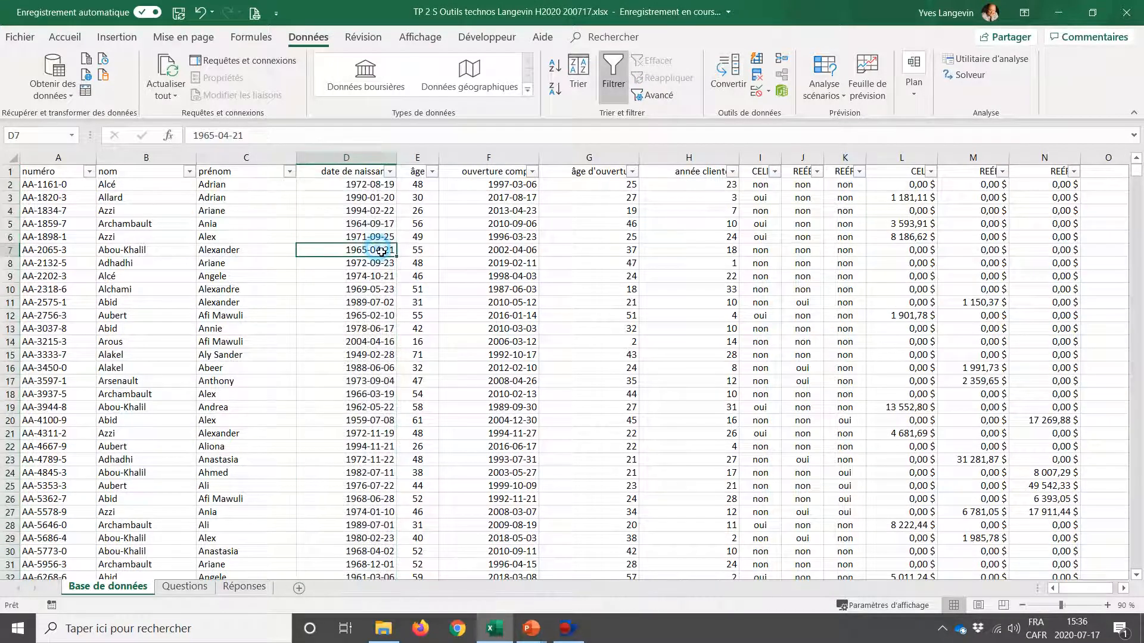
{"action": "key", "text": "End"}
{"action": "key", "text": "Down"}
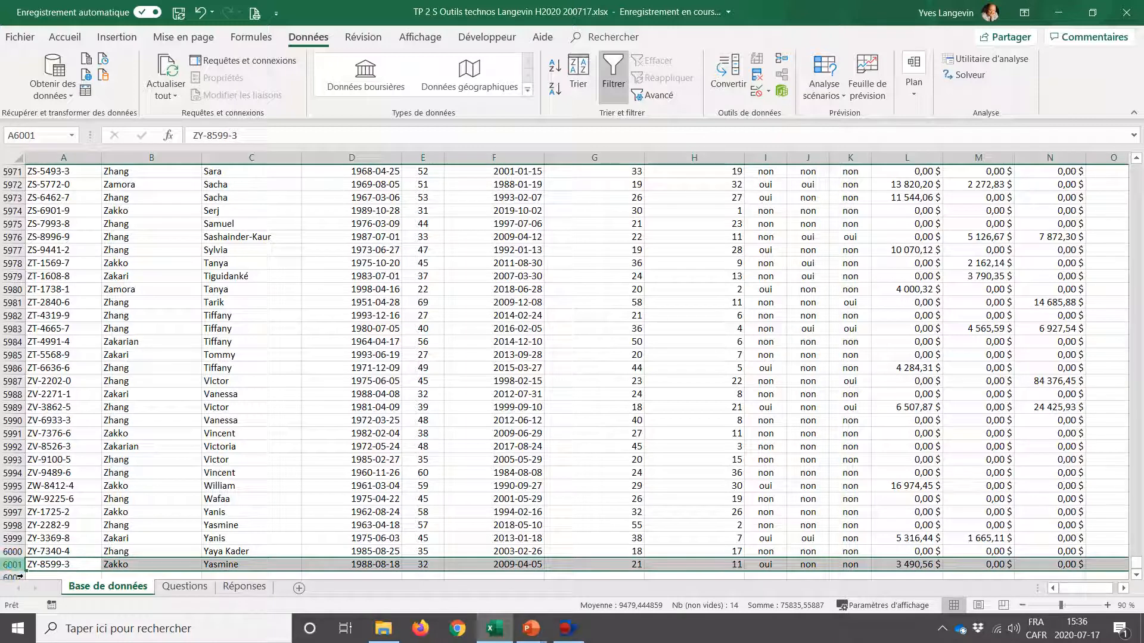
{"action": "left_click", "coordinate": [312, 569]}
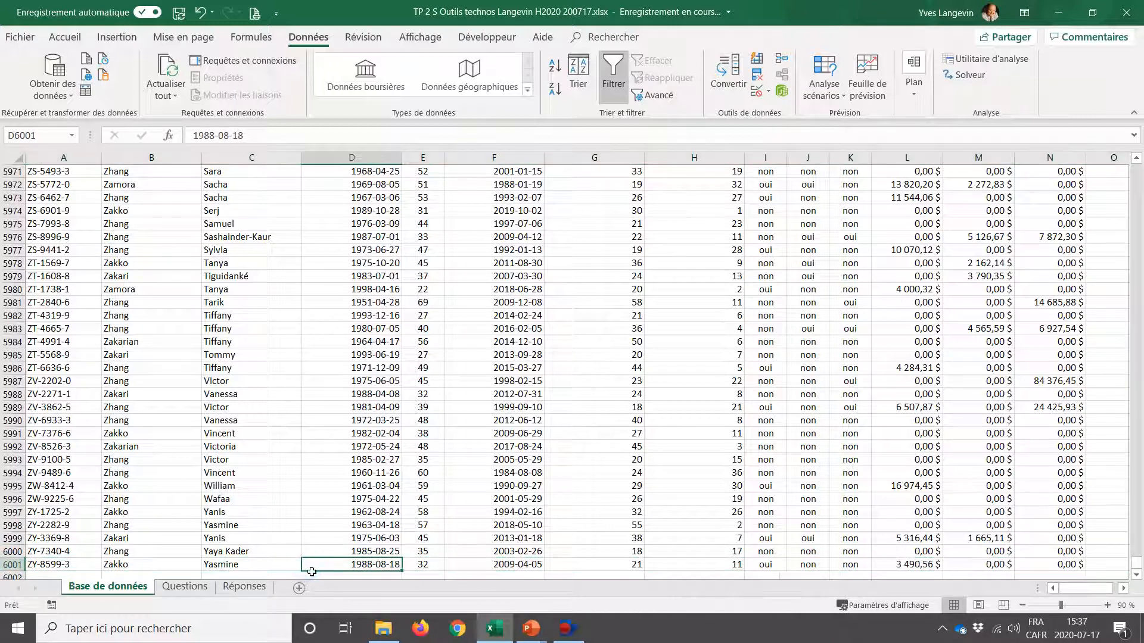
{"action": "key", "text": "ctrl+Up"}
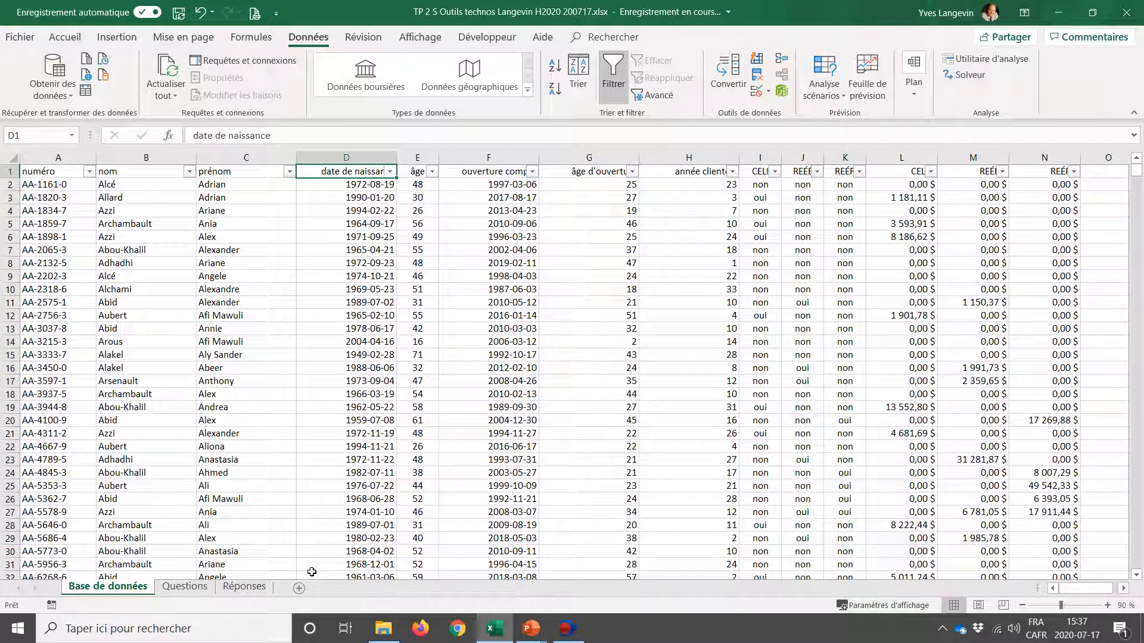
Step: Filter the date de naissance column with a chronological filter for dates before (antérieur au) 1970-01-01
{"action": "left_click", "coordinate": [208, 589]}
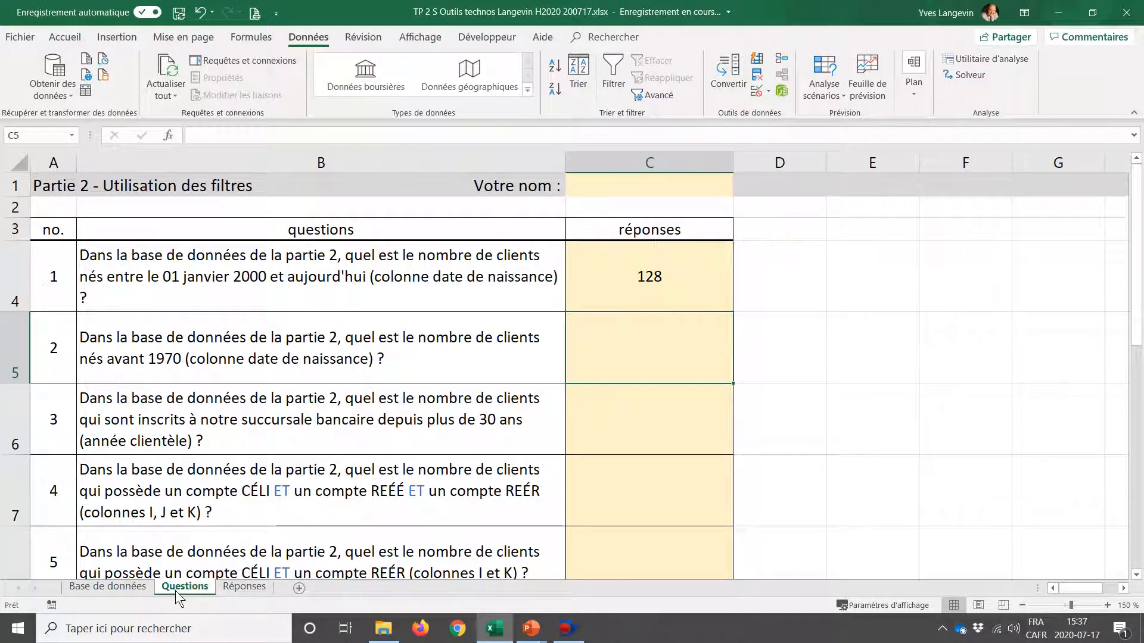
{"action": "left_click", "coordinate": [145, 587]}
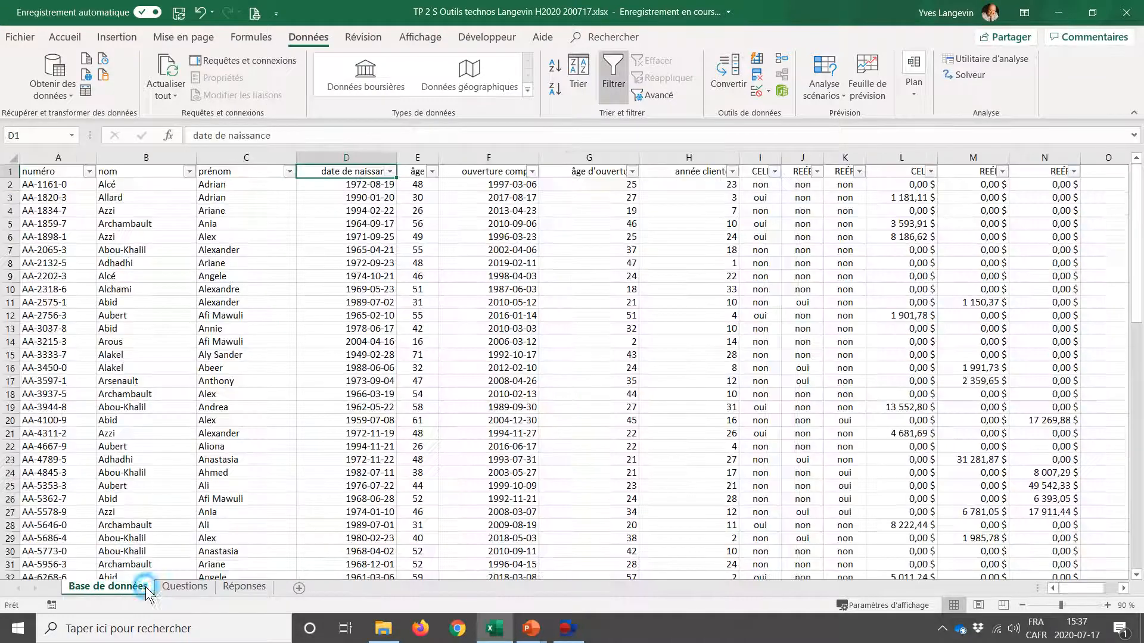
{"action": "left_click", "coordinate": [390, 172]}
{"action": "mouse_move", "coordinate": [326, 281]}
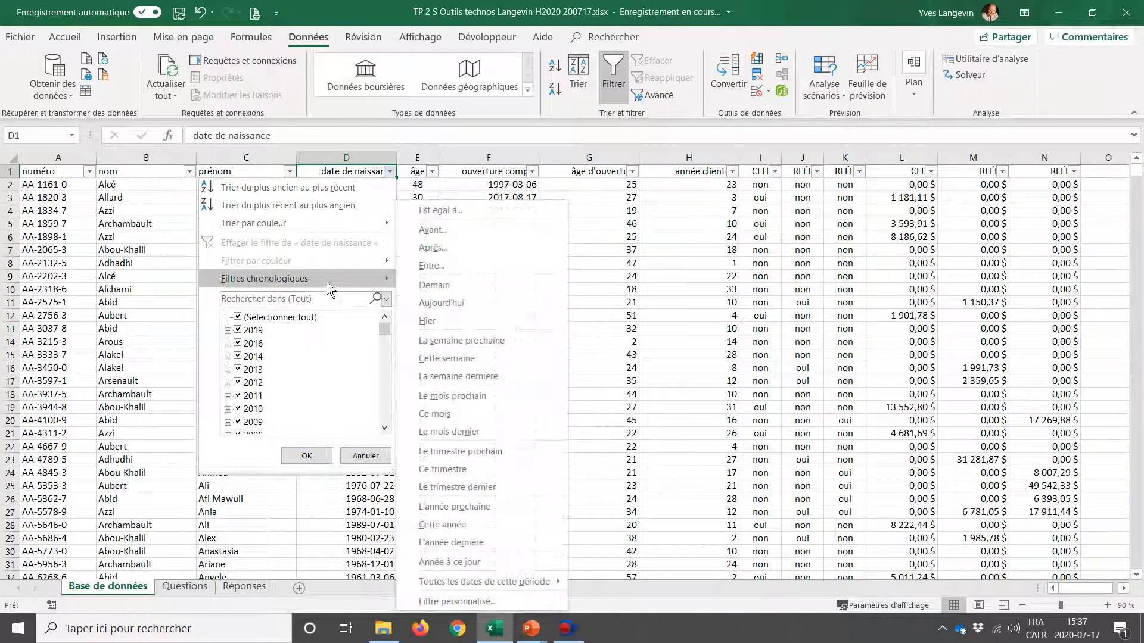
{"action": "left_click", "coordinate": [442, 235]}
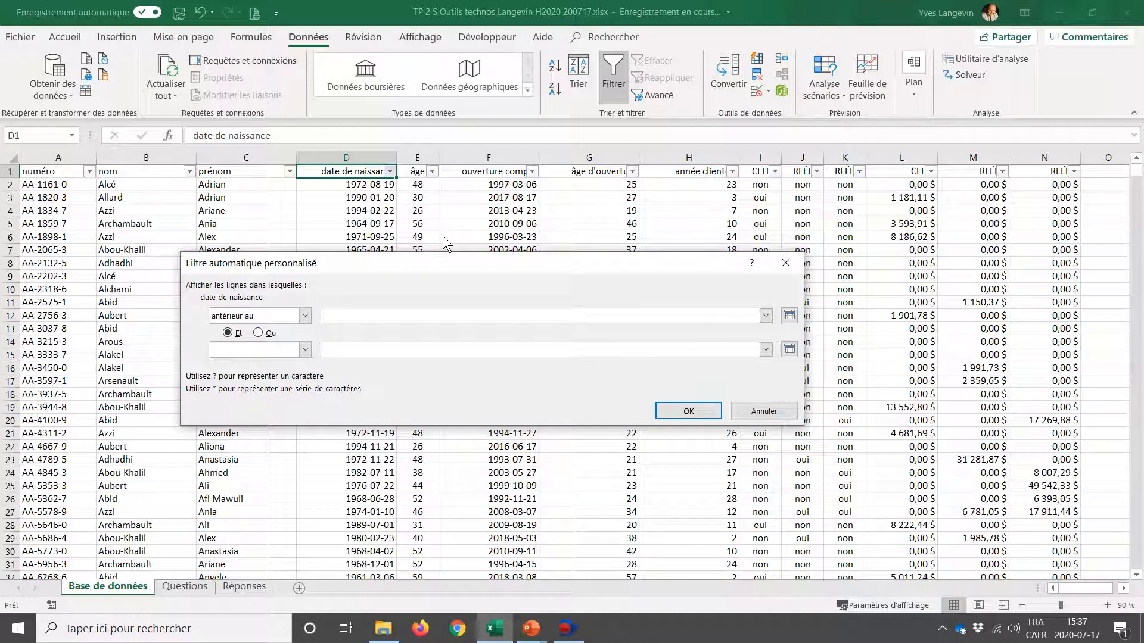
{"action": "type", "text": "1970-01-01"}
{"action": "left_click", "coordinate": [661, 411]}
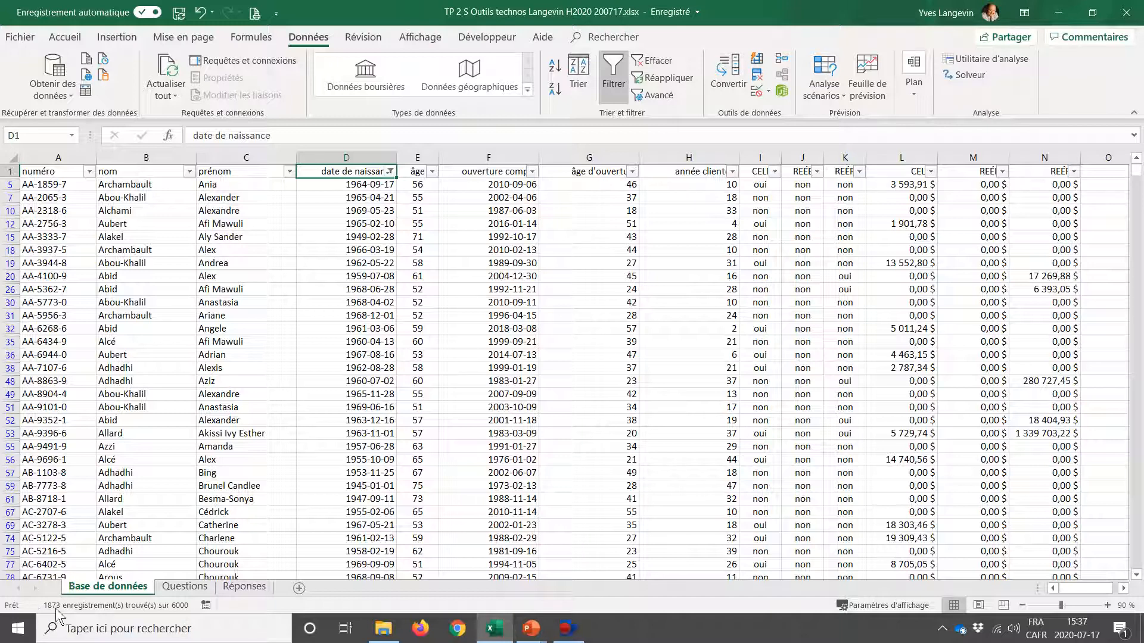
Step: Enter 1873 as the answer to question 2 in the Questions sheet
{"action": "left_click", "coordinate": [185, 587]}
{"action": "type", "text": "1873"}
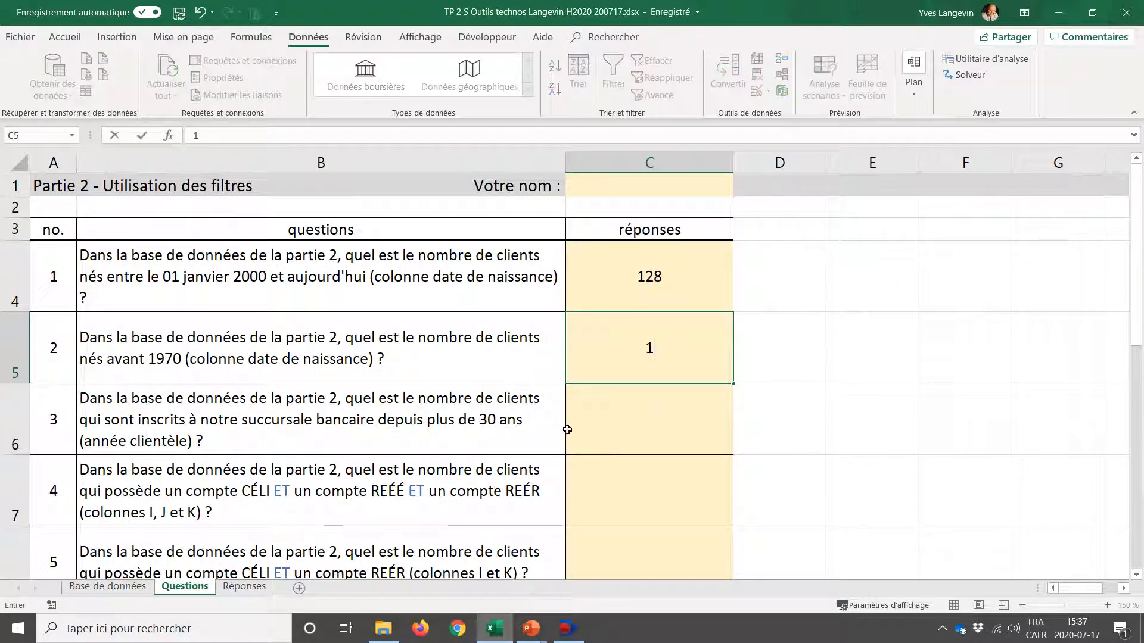
{"action": "key", "text": "Return"}
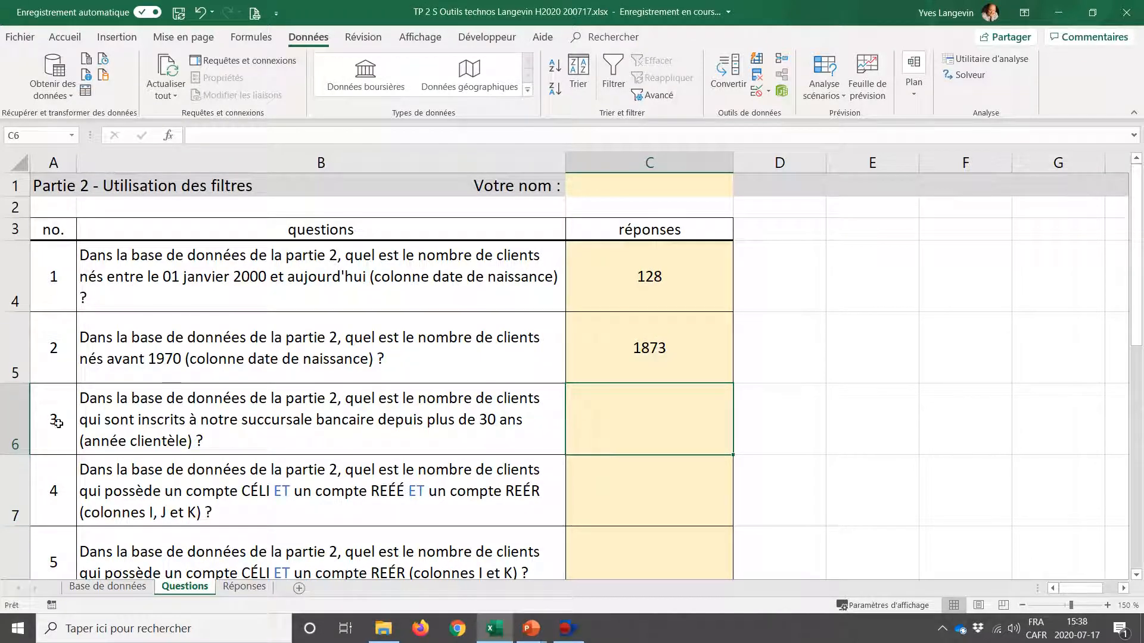
Step: Select question 3's answer cell C6, clear the database's date de naissance filter, and select the année clientèle column
{"action": "left_click", "coordinate": [16, 423]}
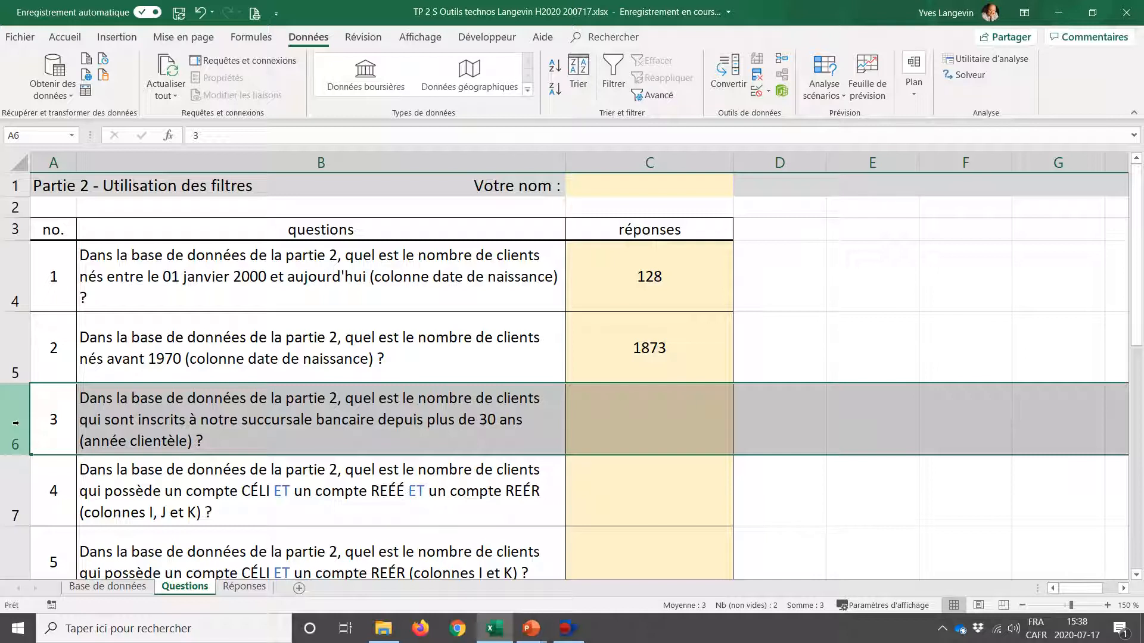
{"action": "left_click", "coordinate": [623, 434]}
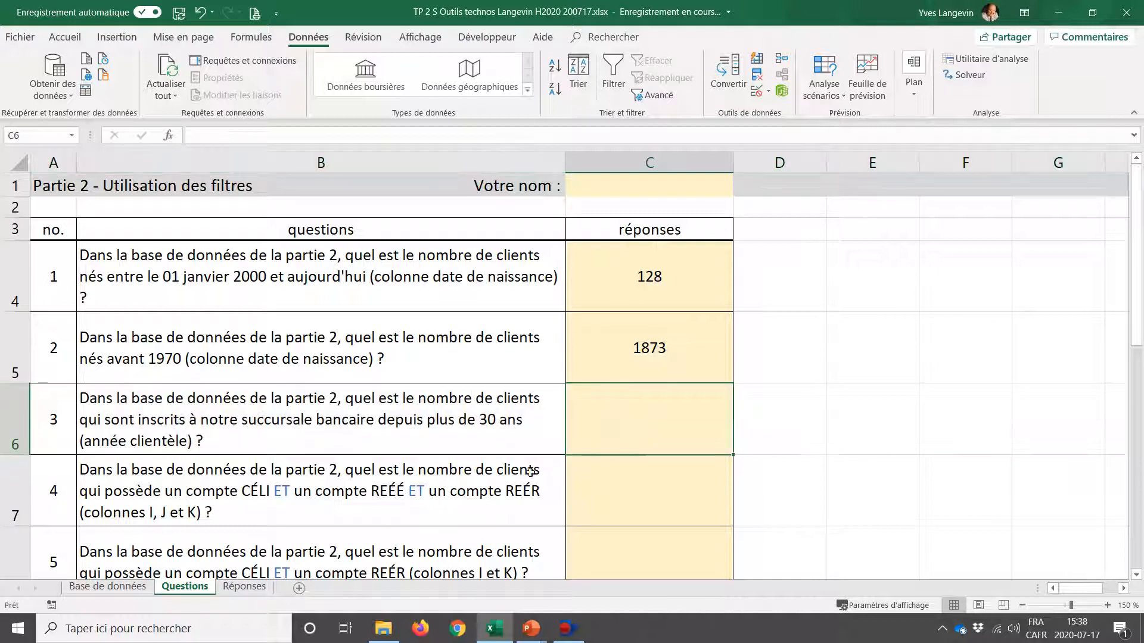
{"action": "left_click", "coordinate": [138, 586]}
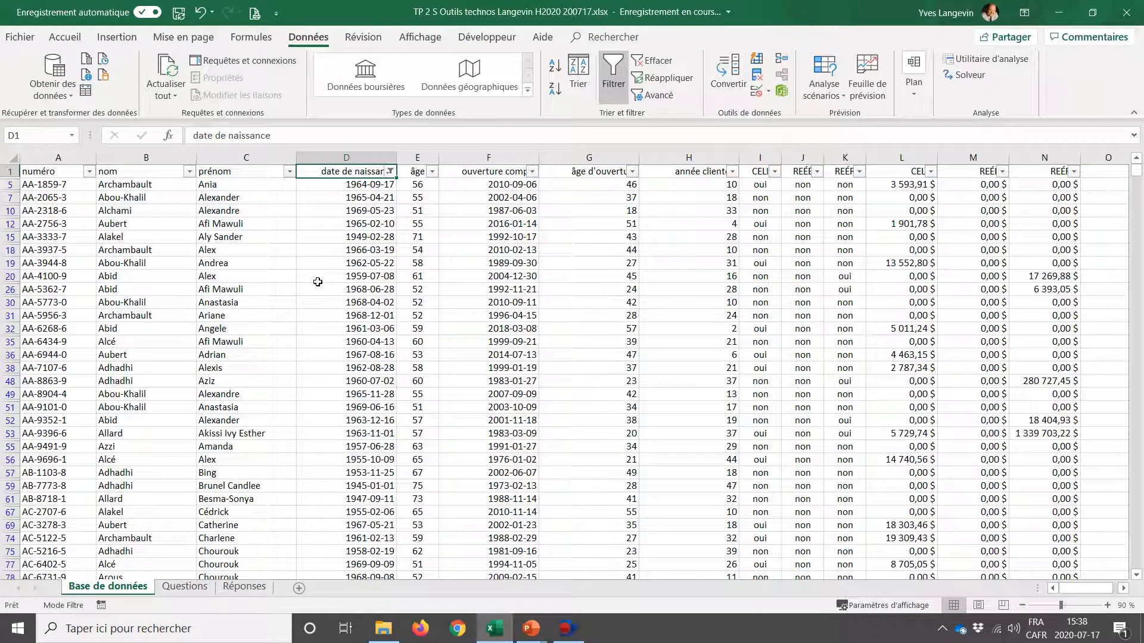
{"action": "left_click", "coordinate": [391, 172]}
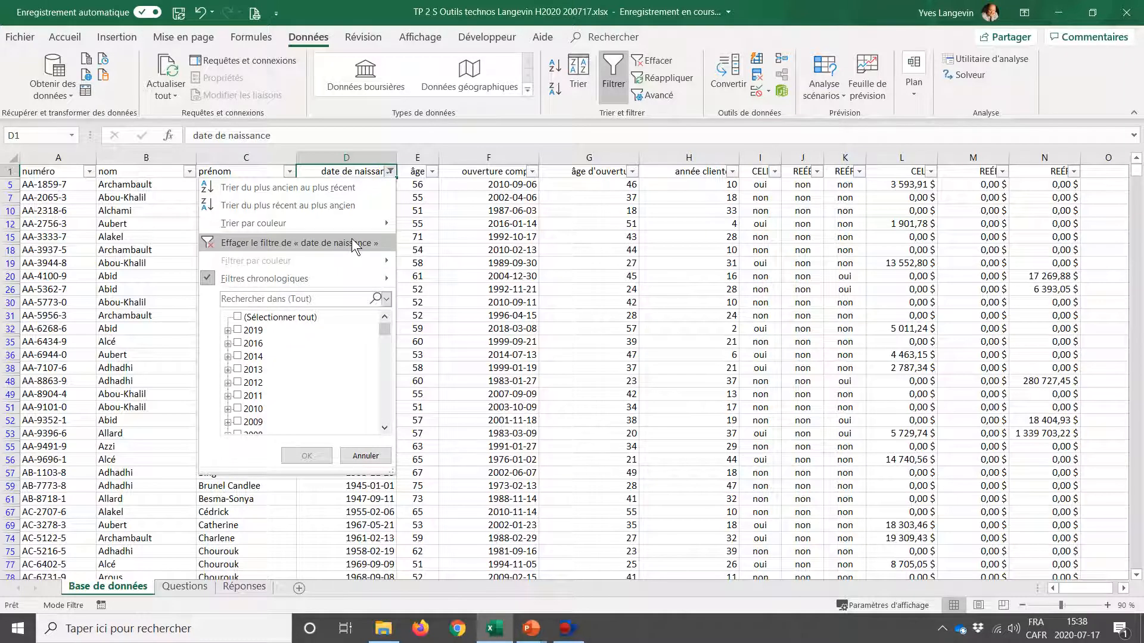
{"action": "left_click", "coordinate": [351, 240]}
{"action": "left_click", "coordinate": [690, 157]}
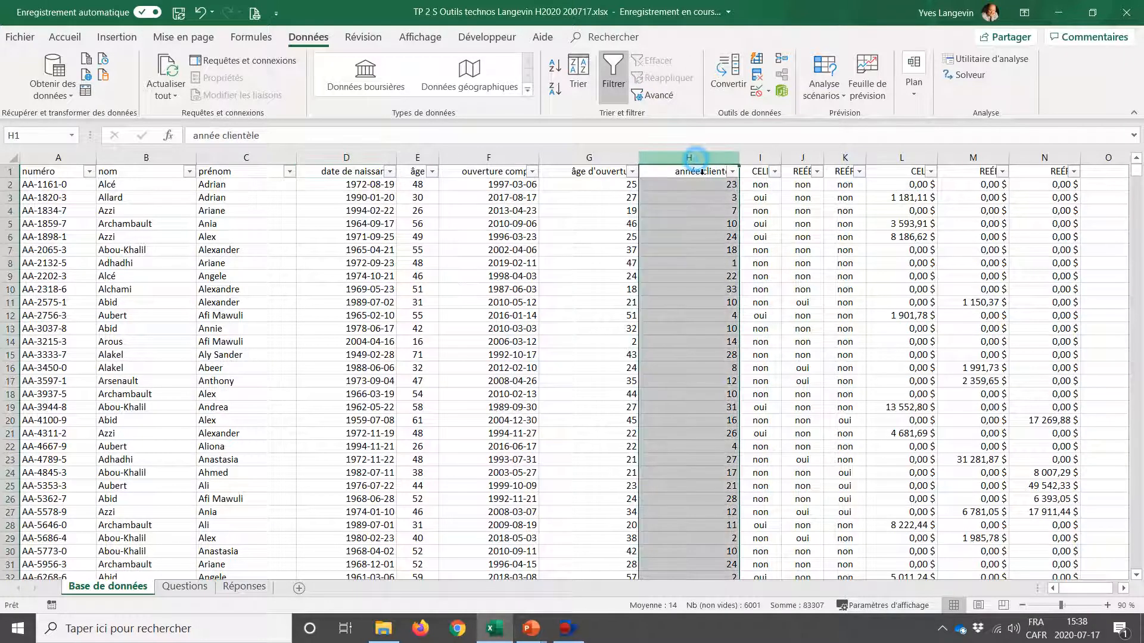
Step: Filter the année clientèle column with a numeric filter for values greater than (est supérieur à) 30
{"action": "left_click", "coordinate": [732, 172]}
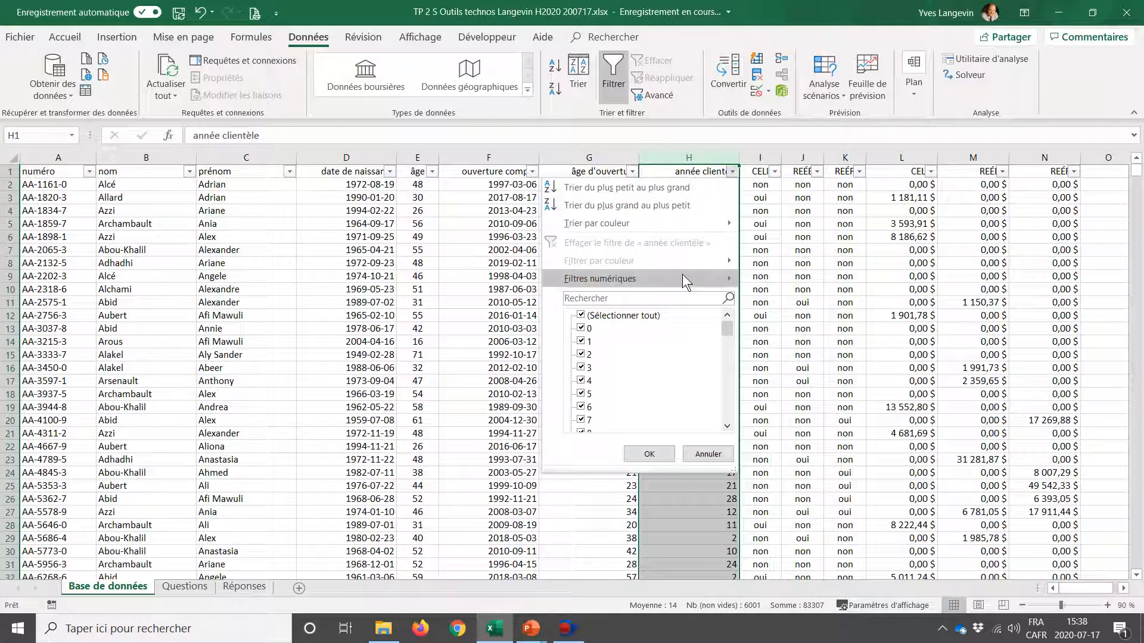
{"action": "mouse_move", "coordinate": [683, 277]}
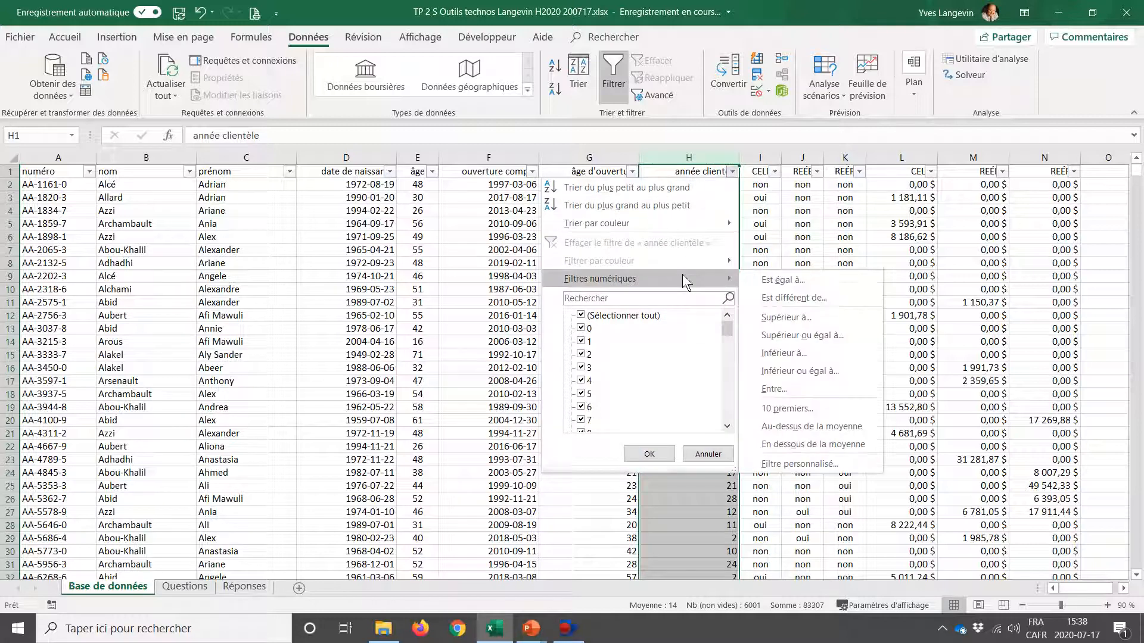
{"action": "left_click", "coordinate": [801, 320]}
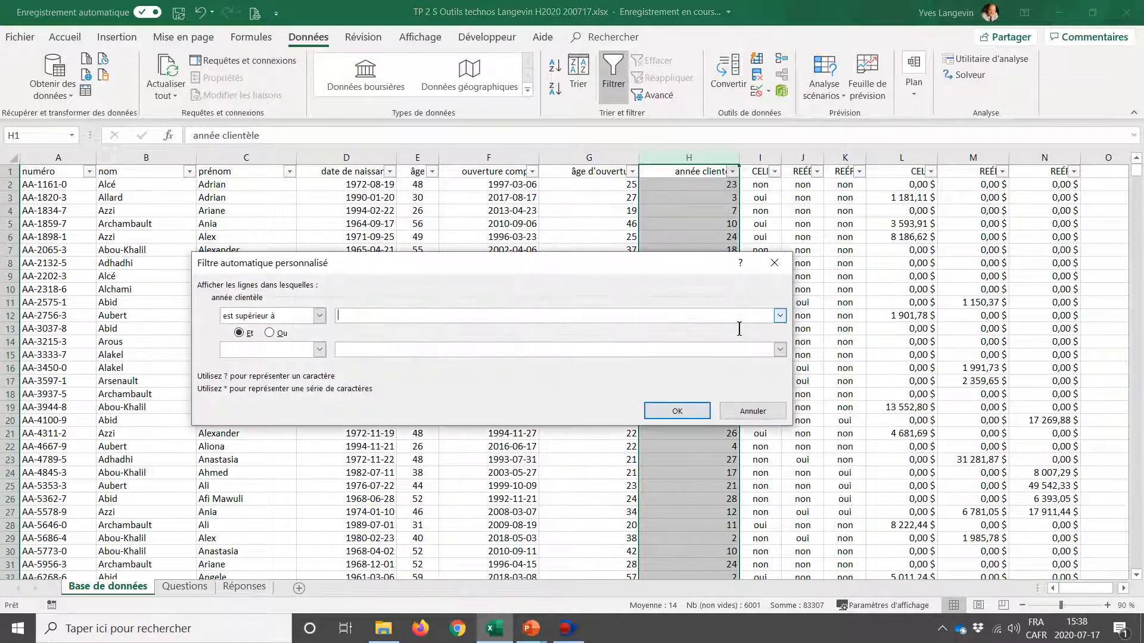
{"action": "type", "text": "30"}
{"action": "left_click", "coordinate": [671, 407]}
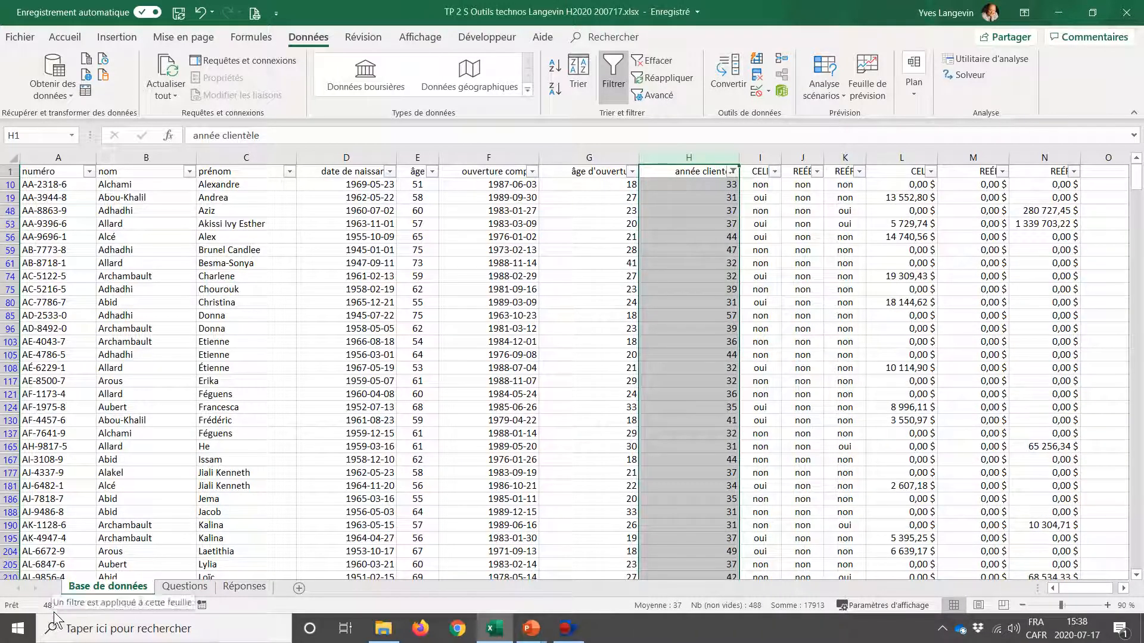
Step: Enter 487 as the answer to question 3 in the Questions sheet
{"action": "left_click", "coordinate": [181, 586]}
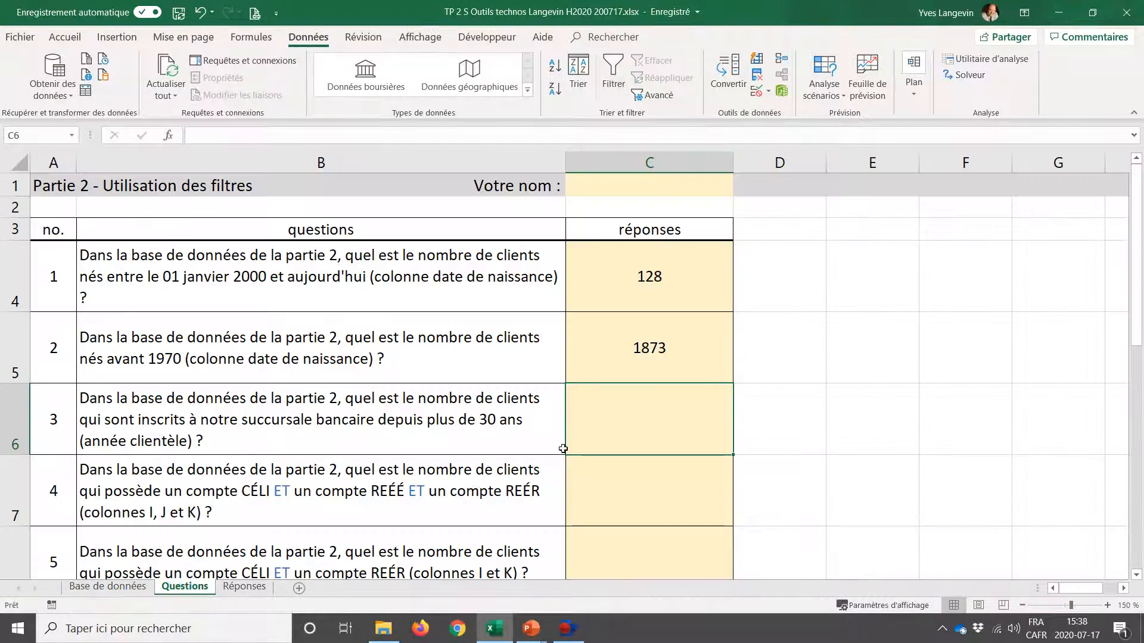
{"action": "type", "text": "487"}
{"action": "key", "text": "Return"}
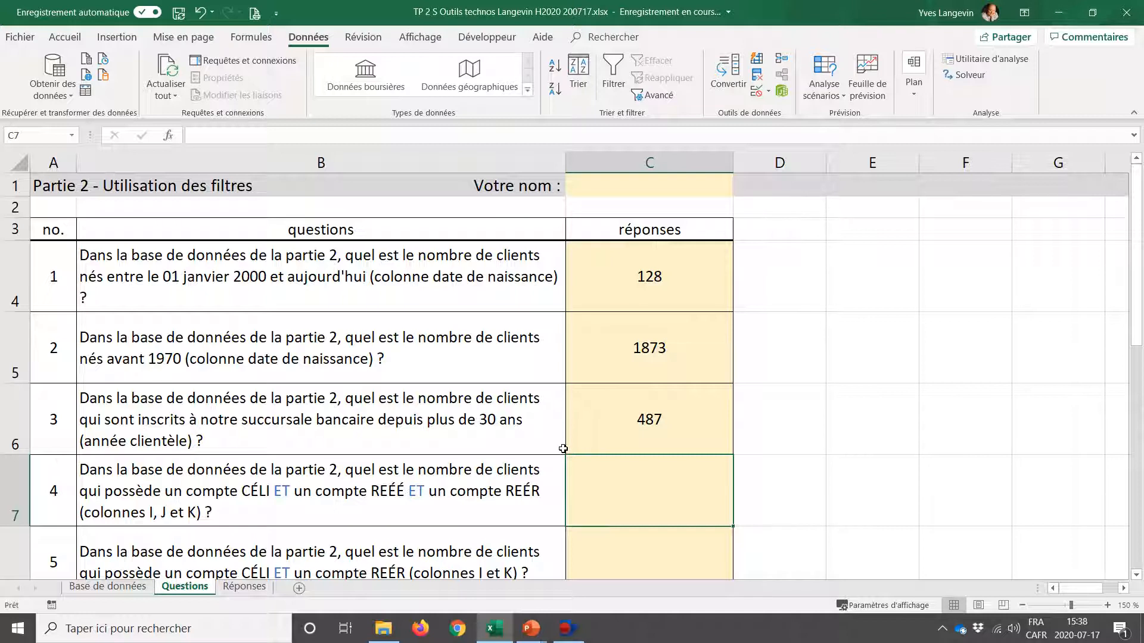
Step: Examine question 4's CÉLI, REÉÉ and REÉR account conditions and select its answer cell C7
{"action": "left_click", "coordinate": [274, 491]}
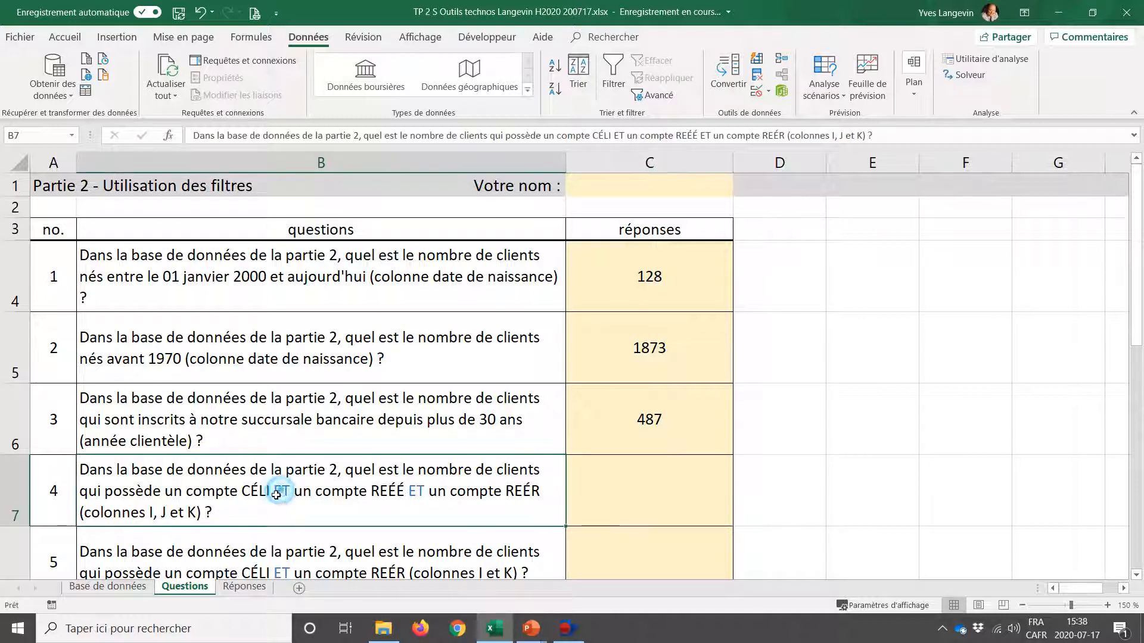
{"action": "double_click", "coordinate": [247, 491]}
{"action": "left_click_drag", "start_coordinate": [248, 491], "coordinate": [200, 503]}
{"action": "left_click_drag", "start_coordinate": [380, 494], "coordinate": [317, 505]}
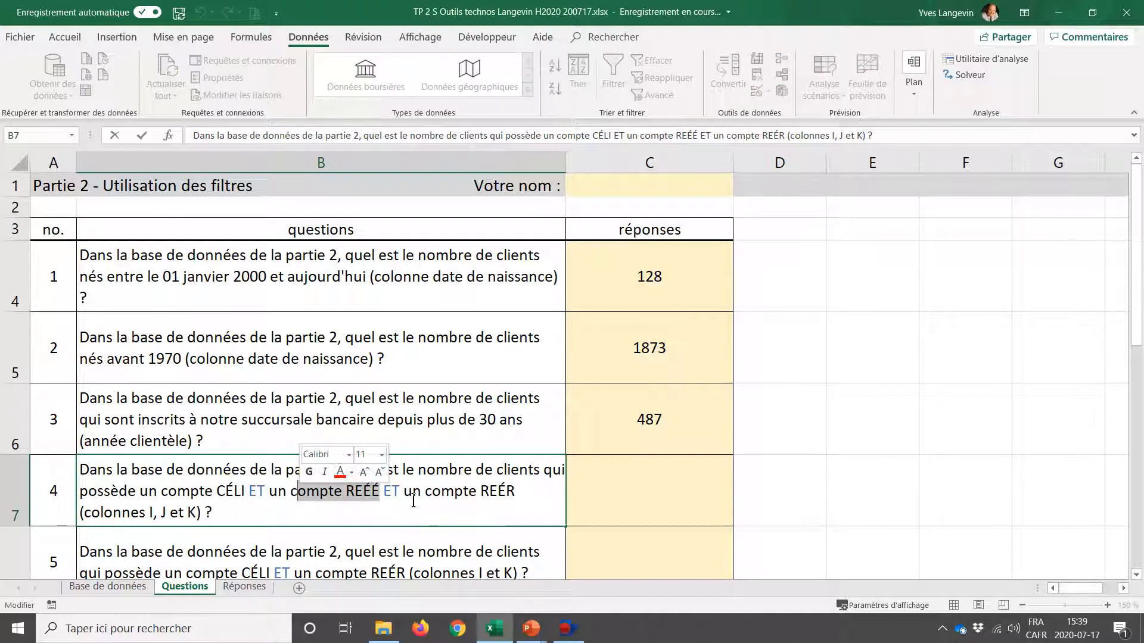
{"action": "left_click_drag", "start_coordinate": [403, 504], "coordinate": [523, 500]}
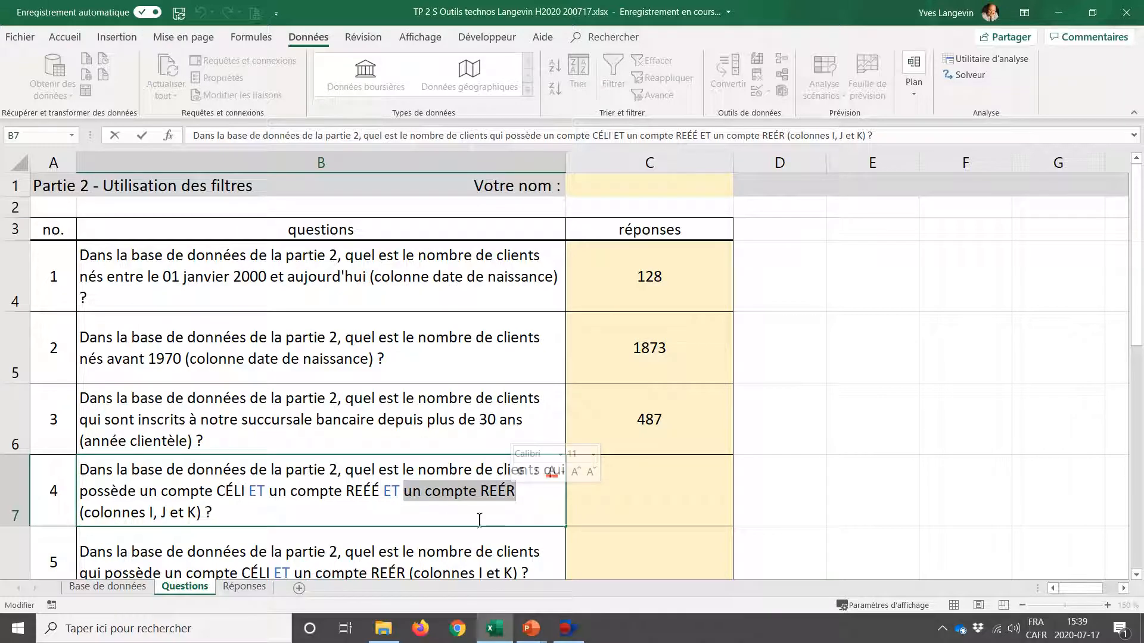
{"action": "left_click", "coordinate": [621, 516]}
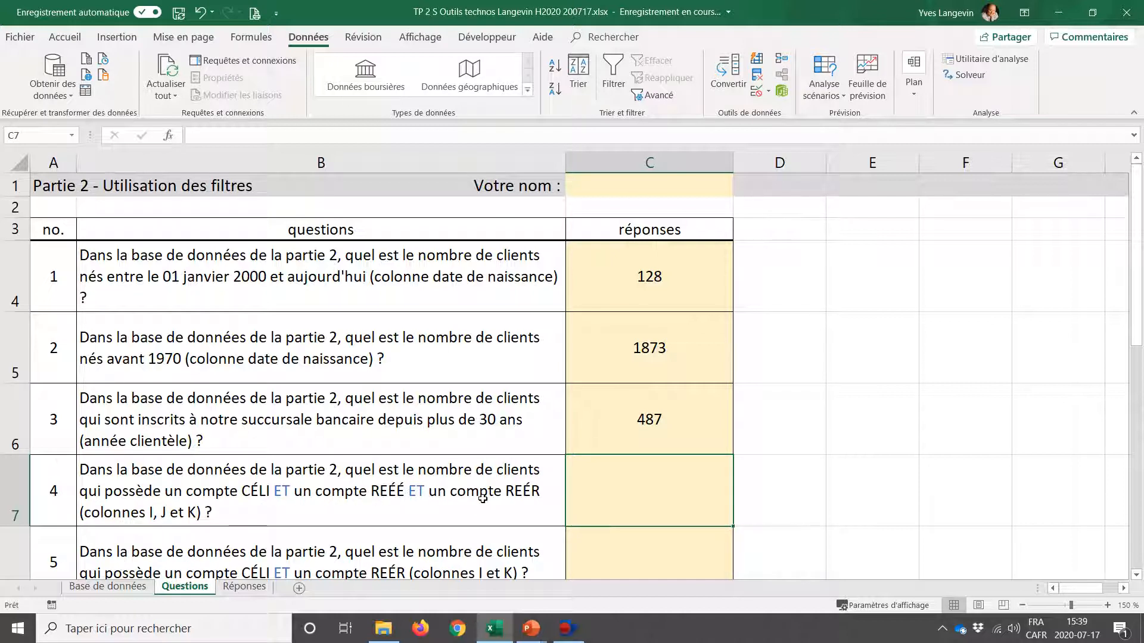
Step: Clear the année clientèle filter in the Base de données sheet
{"action": "left_click", "coordinate": [126, 587]}
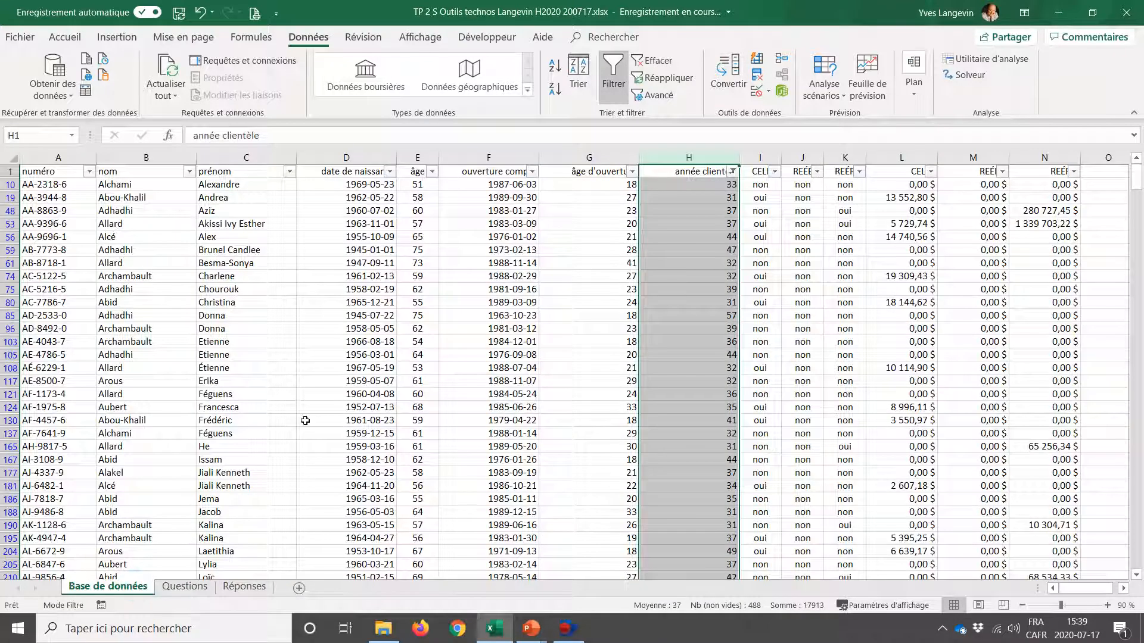
{"action": "left_click", "coordinate": [734, 173]}
{"action": "left_click", "coordinate": [695, 241]}
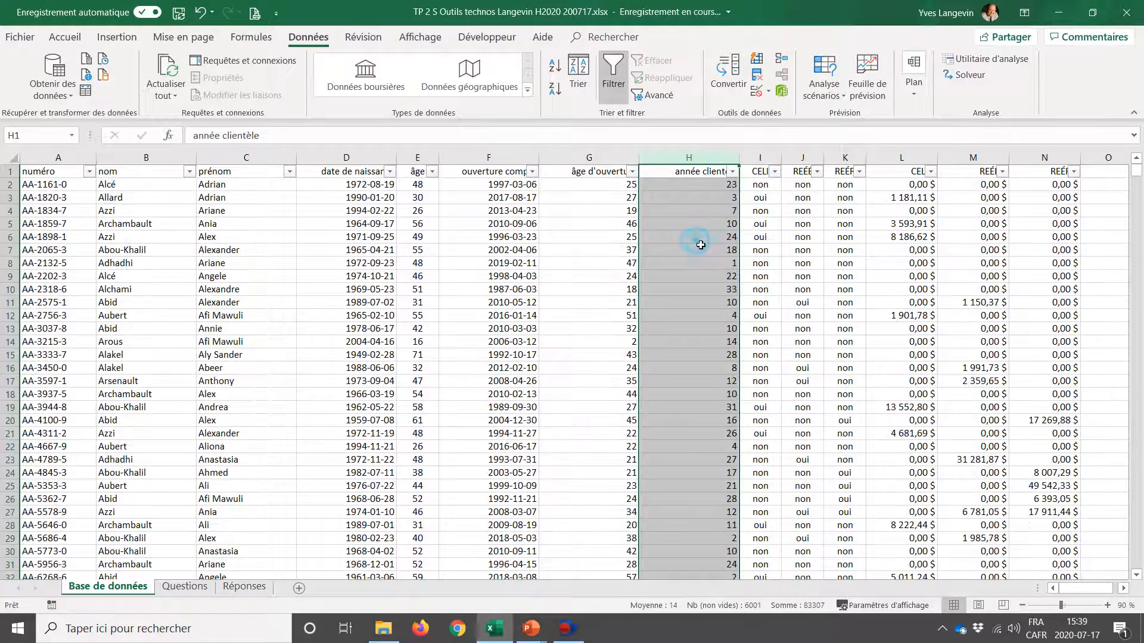
Step: Compare the data types of the date de naissance, année clientèle, CELI, REÉÉ and REÉR columns
{"action": "left_click", "coordinate": [761, 199]}
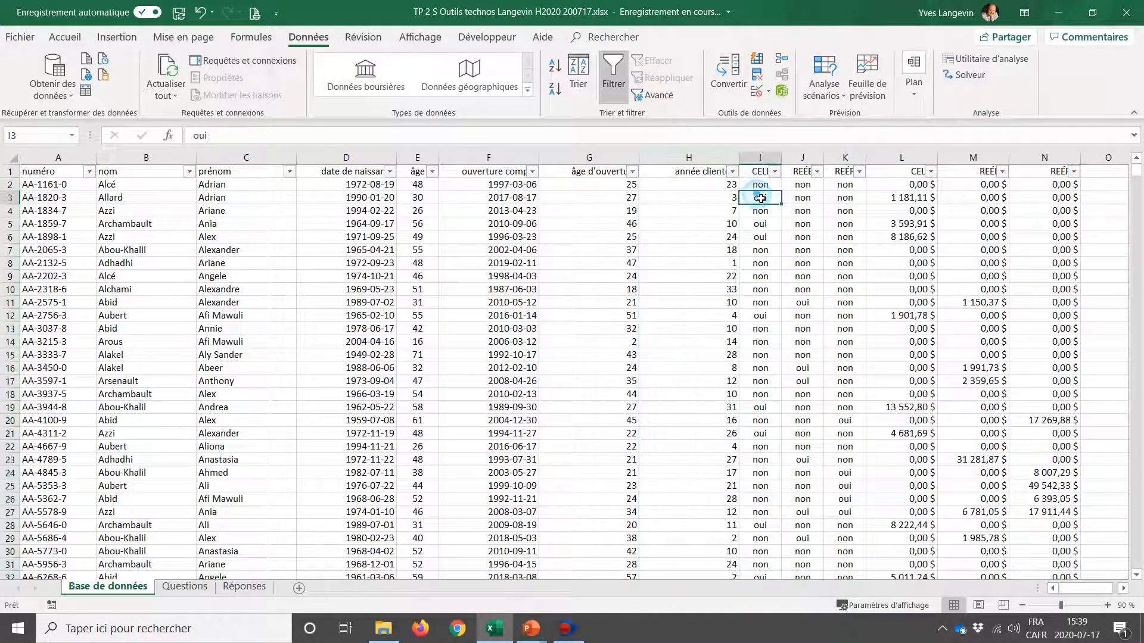
{"action": "left_click", "coordinate": [365, 170]}
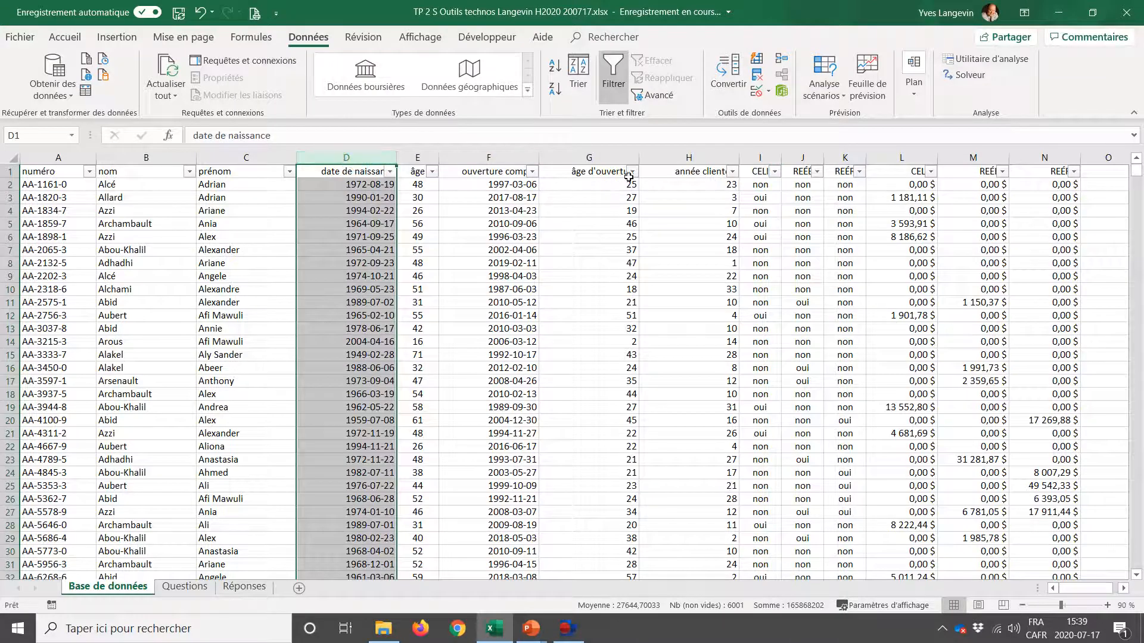
{"action": "left_click", "coordinate": [687, 167]}
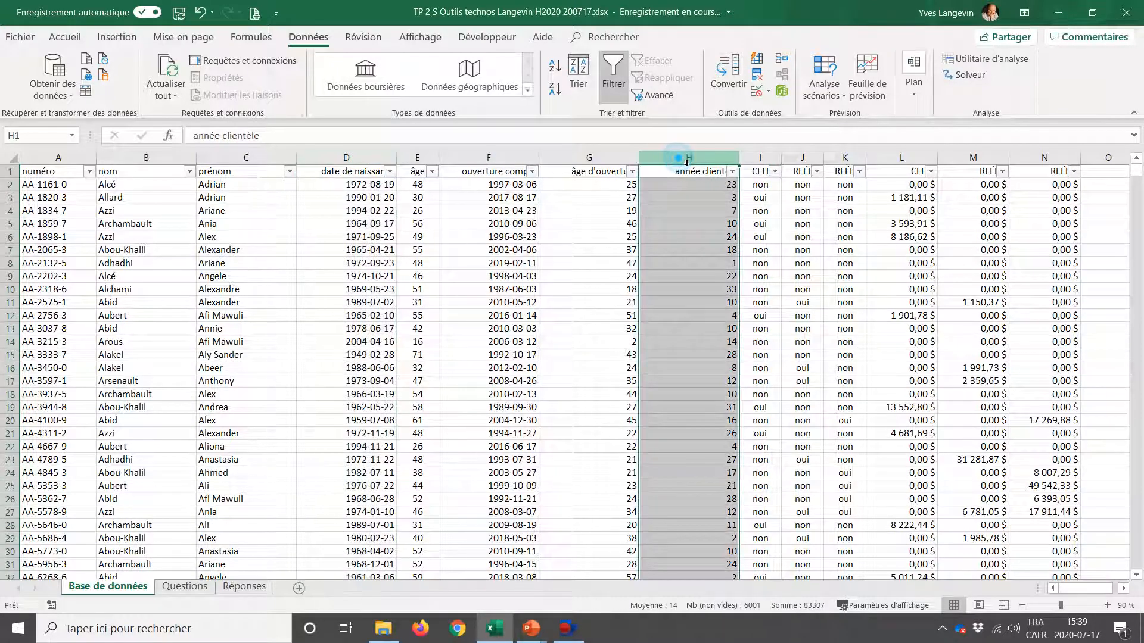
{"action": "left_click", "coordinate": [767, 168]}
{"action": "left_click", "coordinate": [807, 169]}
{"action": "left_click", "coordinate": [849, 168]}
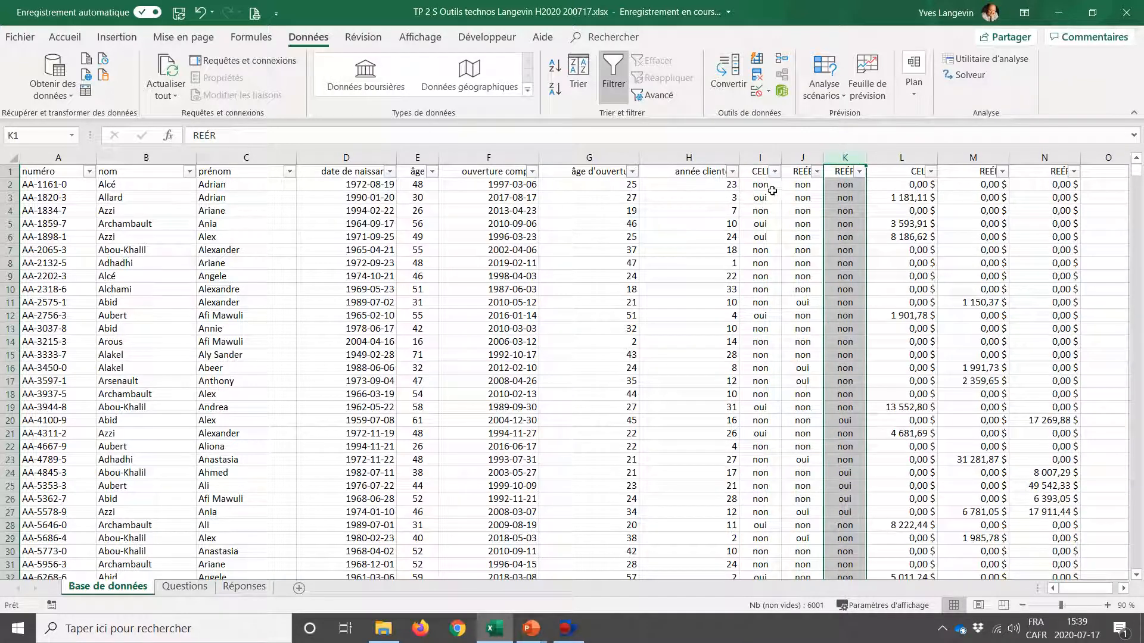
Step: Compare the filter options offered for the CELI text, date de naissance and numeric âge d'ouverture columns without applying any
{"action": "left_click", "coordinate": [774, 172]}
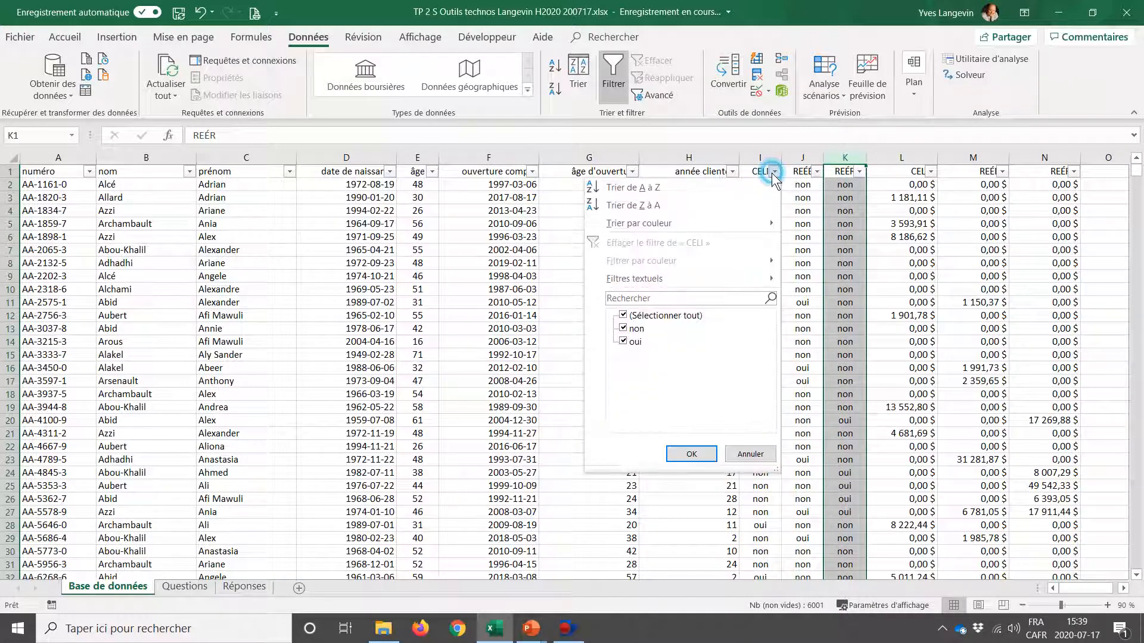
{"action": "mouse_move", "coordinate": [709, 279]}
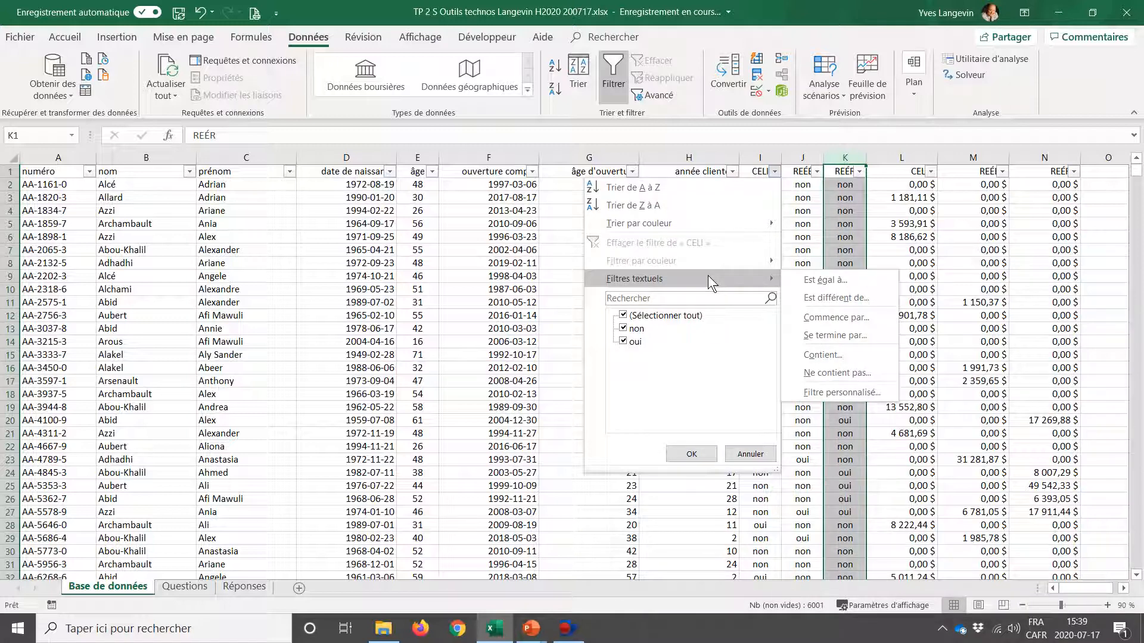
{"action": "key", "text": "Escape"}
{"action": "key", "text": "Escape"}
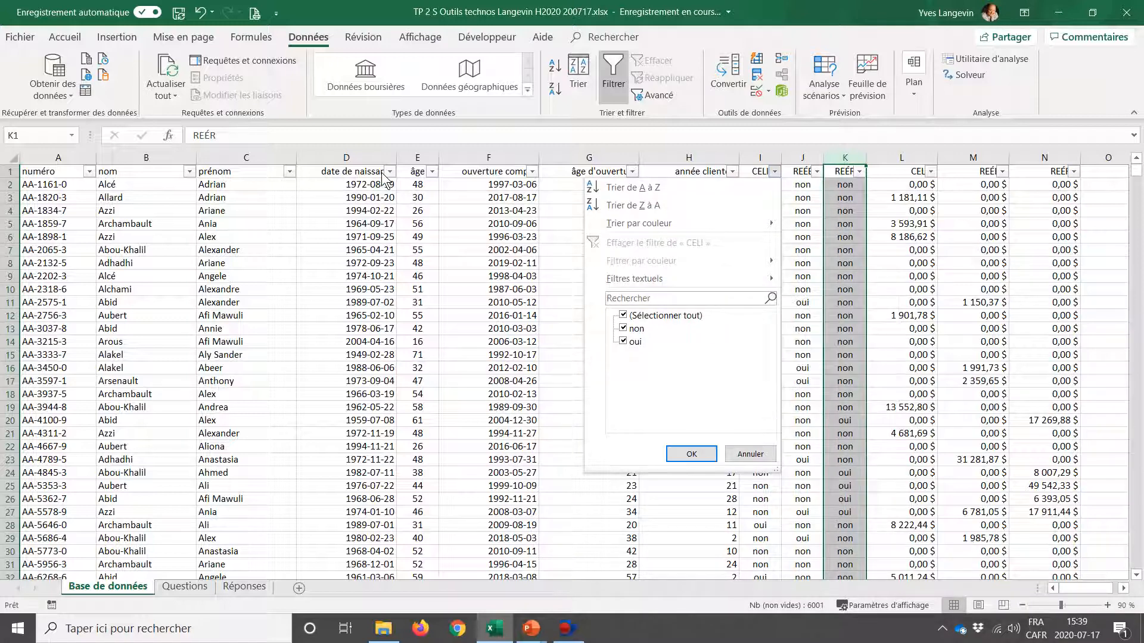
{"action": "left_click", "coordinate": [390, 172]}
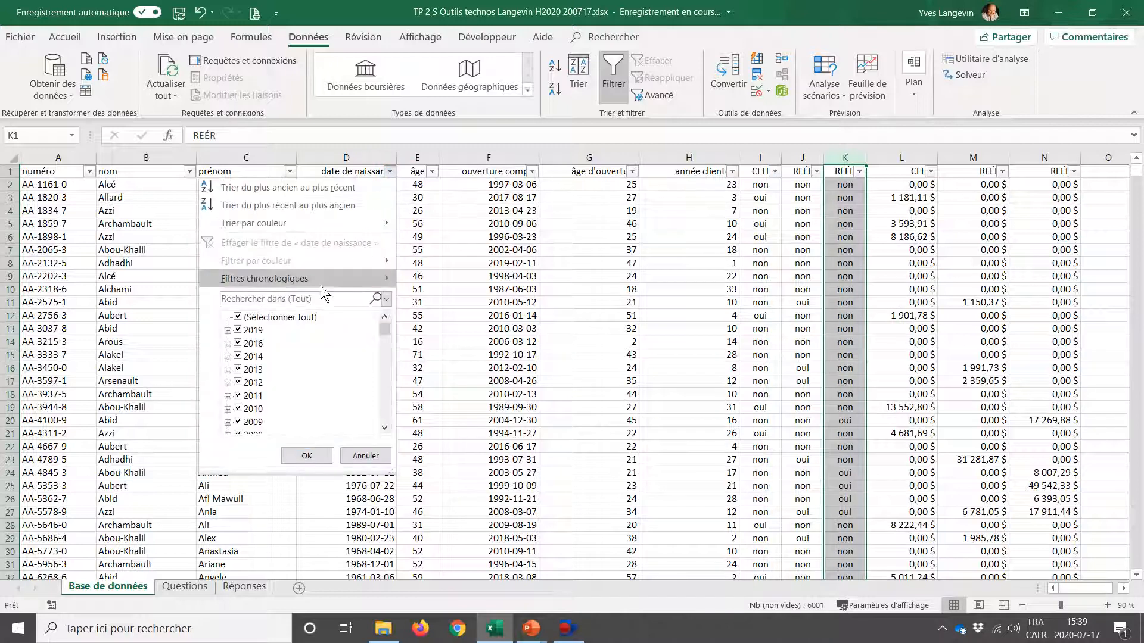
{"action": "mouse_move", "coordinate": [321, 280]}
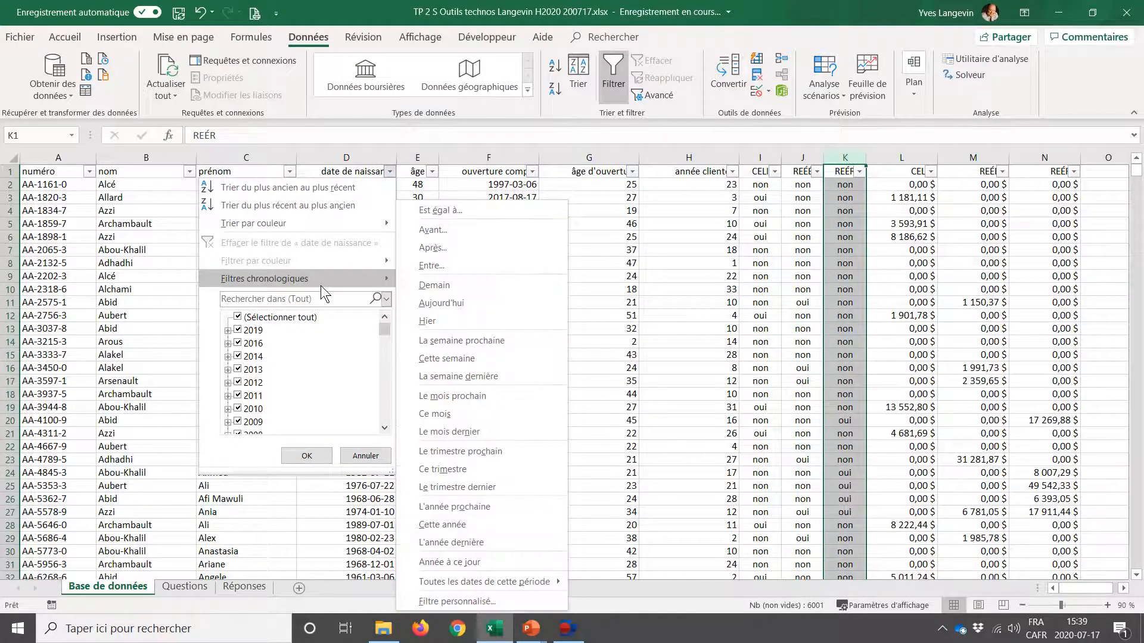
{"action": "left_click", "coordinate": [634, 173]}
{"action": "left_click", "coordinate": [634, 173]}
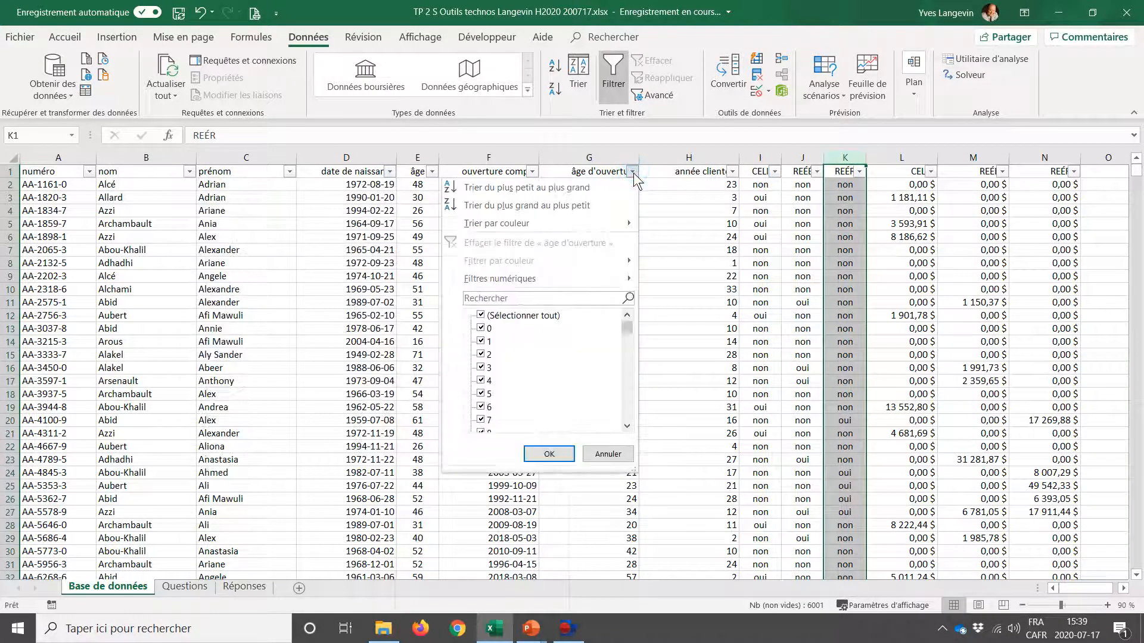
{"action": "mouse_move", "coordinate": [559, 279]}
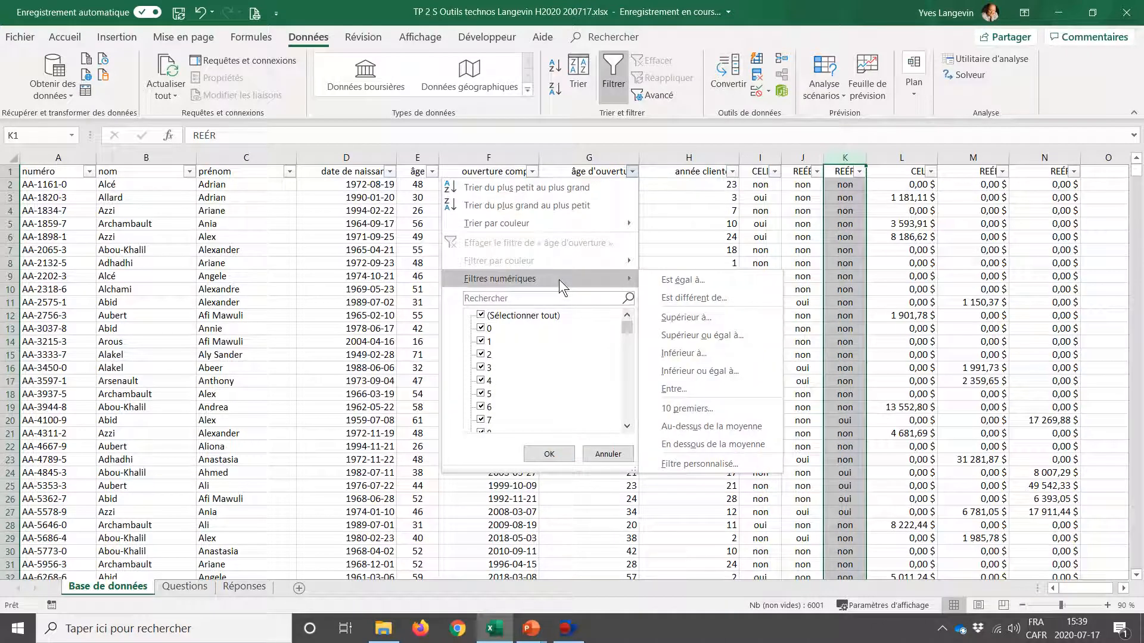
{"action": "left_click", "coordinate": [642, 168]}
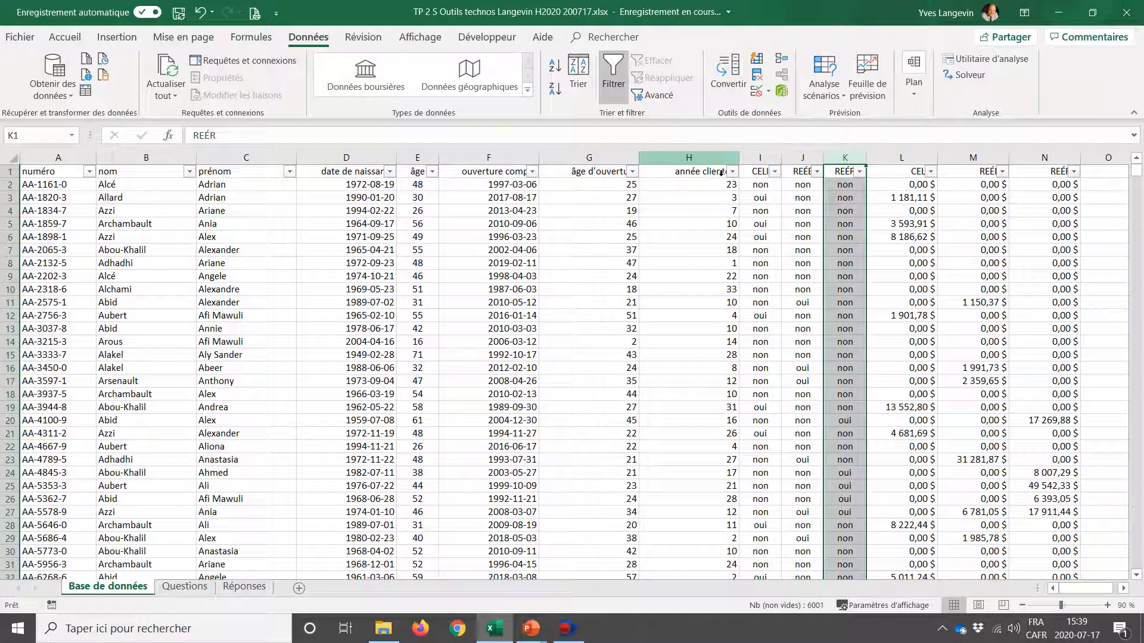
Step: Filter the CELI column with a text filter for values equal to (est égal à) oui
{"action": "left_click", "coordinate": [755, 186]}
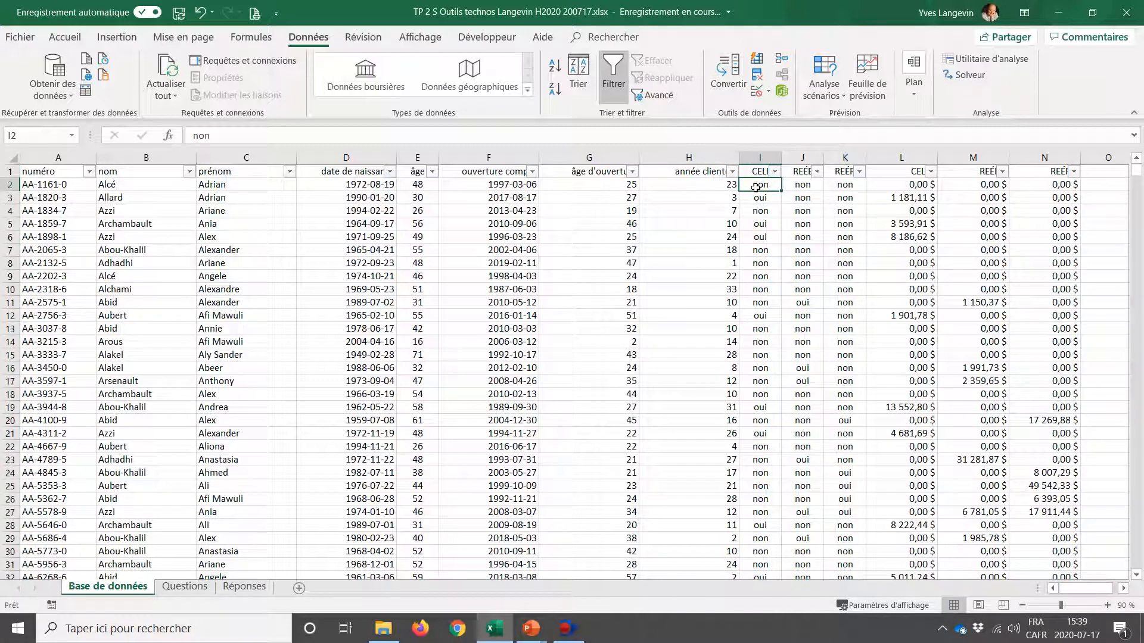
{"action": "left_click", "coordinate": [775, 172]}
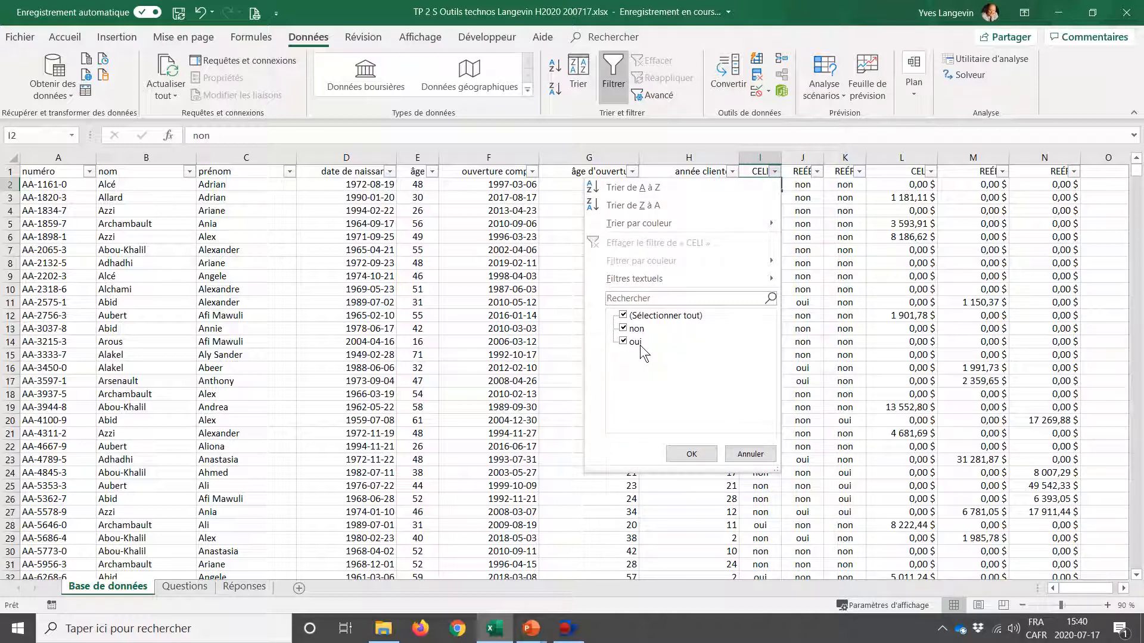
{"action": "mouse_move", "coordinate": [666, 281]}
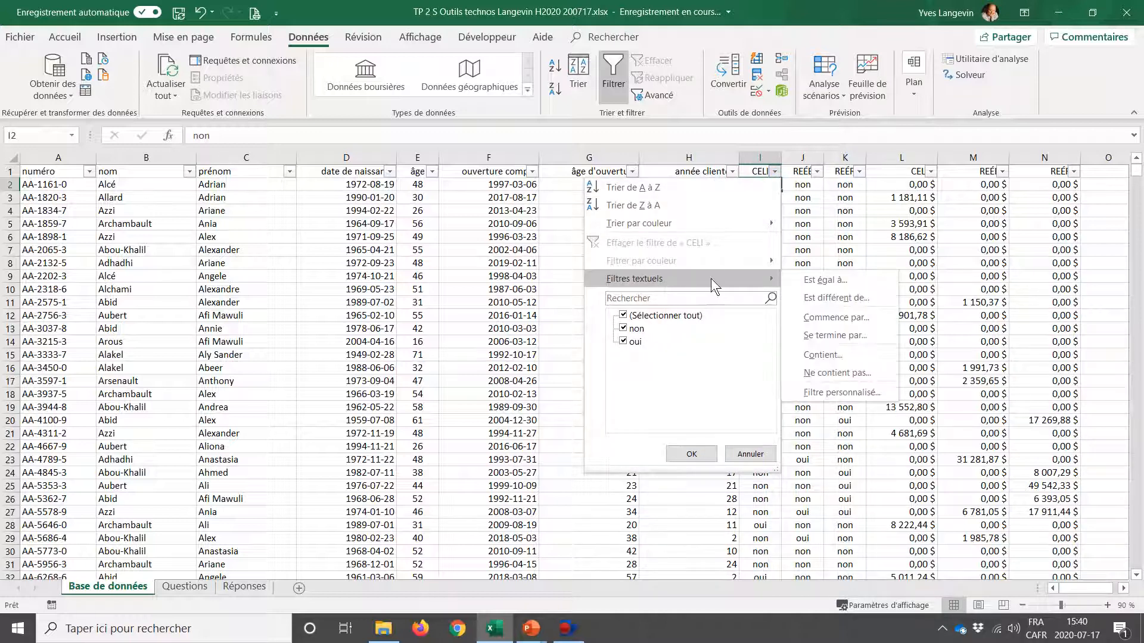
{"action": "left_click", "coordinate": [796, 280]}
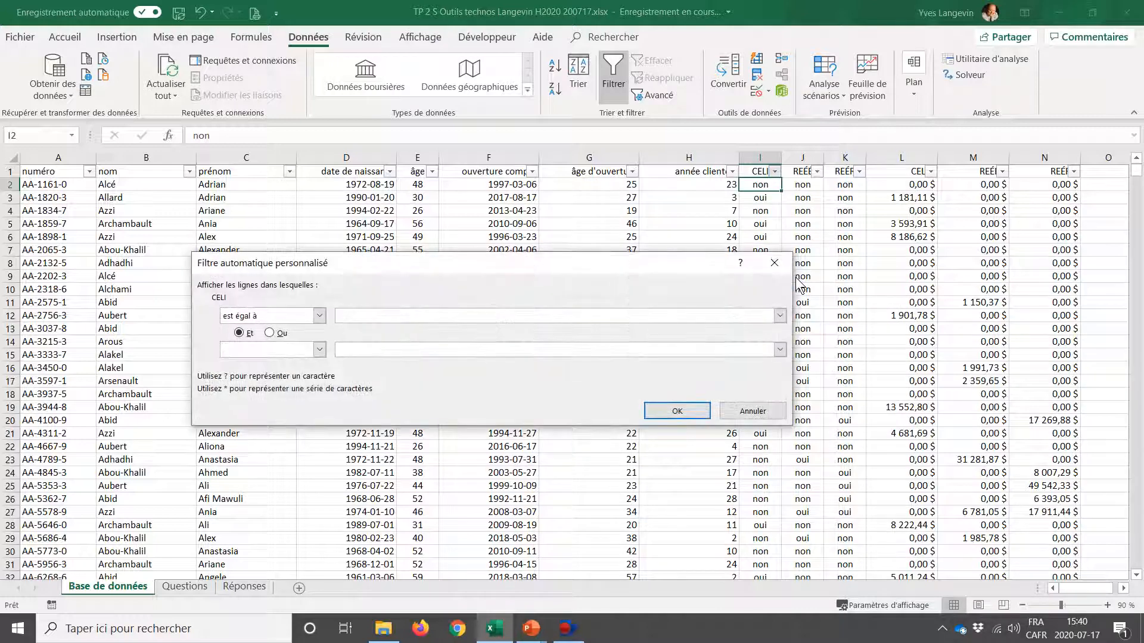
{"action": "type", "text": "oui"}
{"action": "key", "text": "Tab"}
{"action": "left_click", "coordinate": [673, 412]}
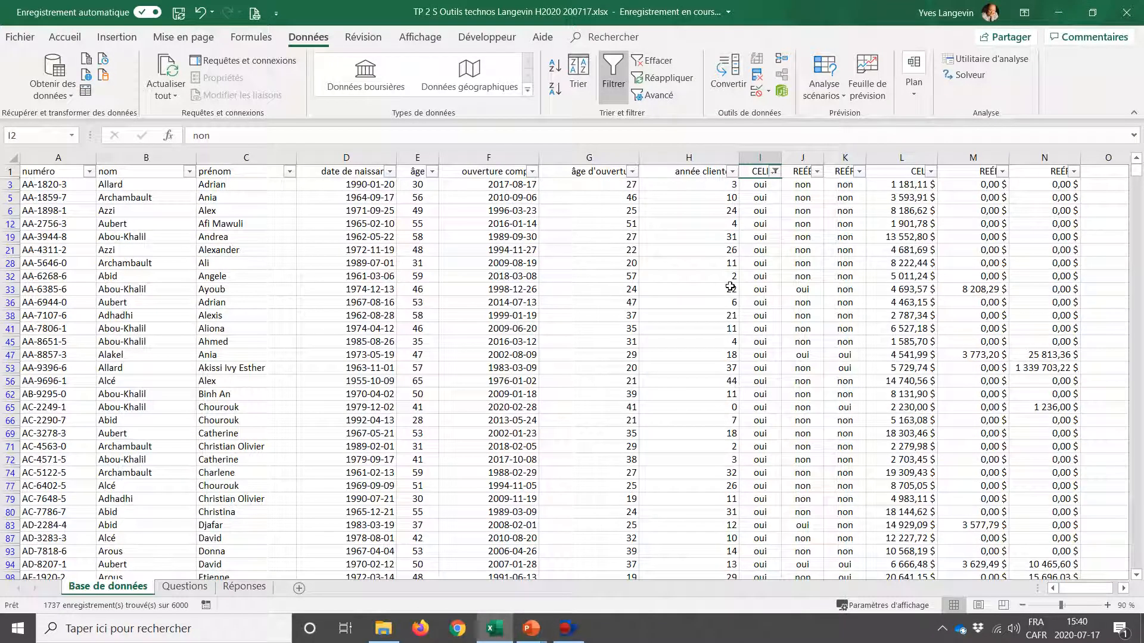
Step: Review the CELI column's custom filter criterion and close it without changes
{"action": "left_click", "coordinate": [774, 172]}
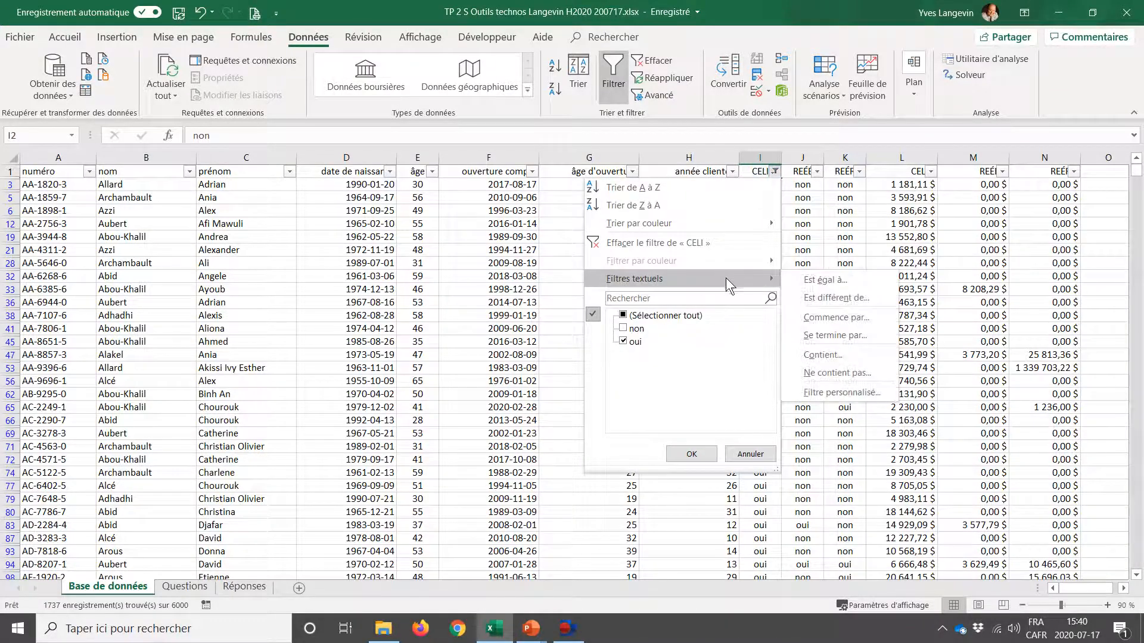
{"action": "left_click", "coordinate": [798, 280]}
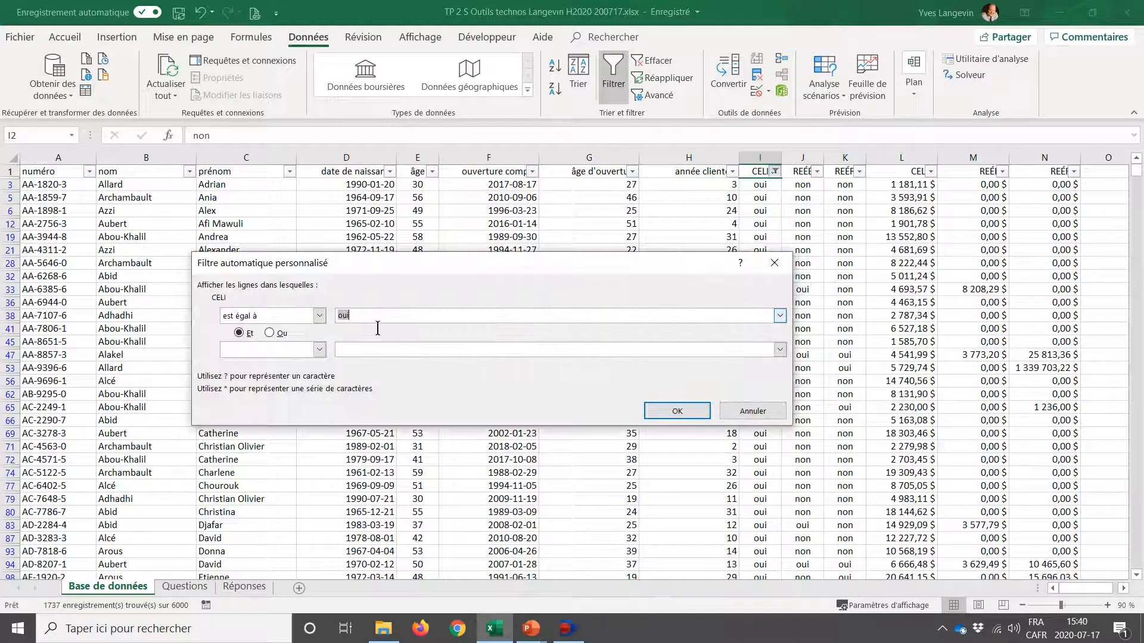
{"action": "left_click", "coordinate": [728, 411]}
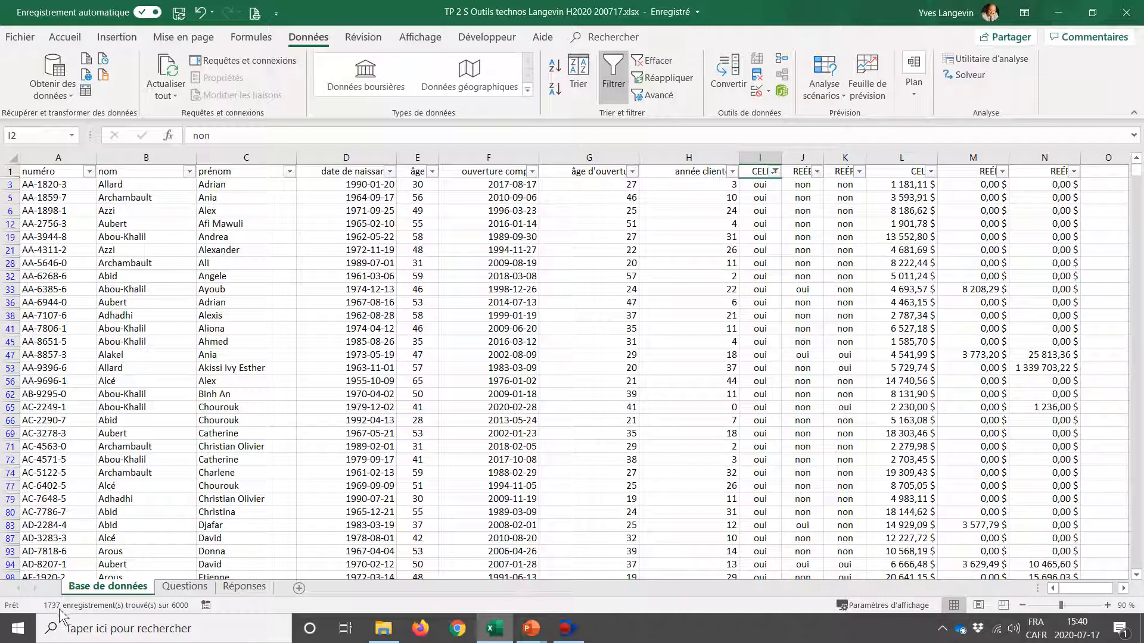
Step: Filter the REÉÉ column to show only oui, in addition to the existing CELI filter
{"action": "left_click", "coordinate": [817, 171]}
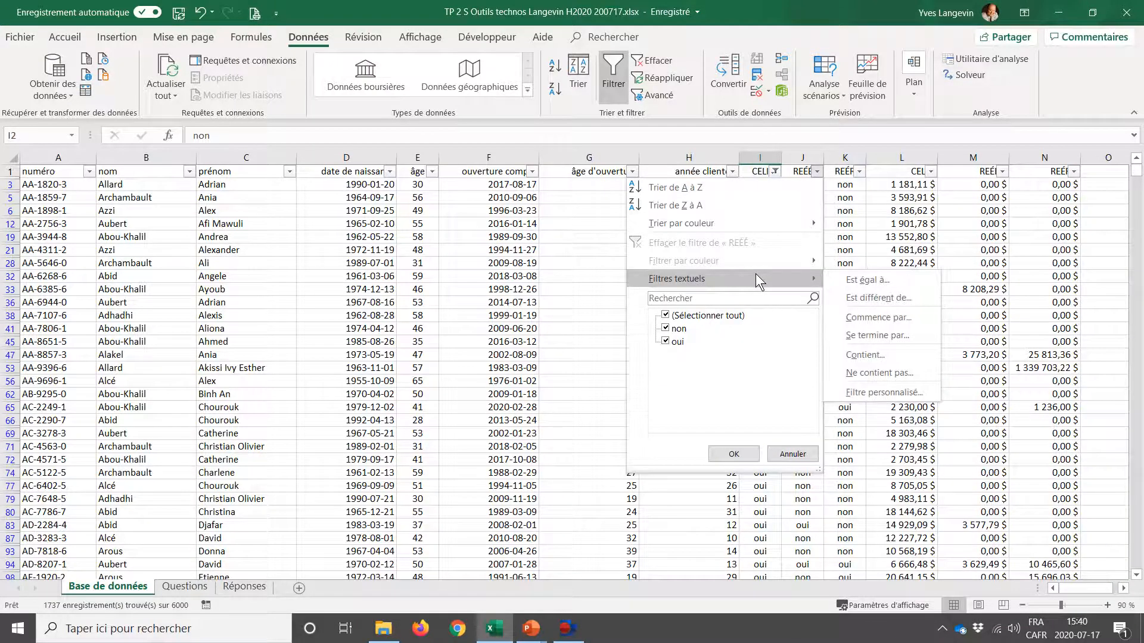
{"action": "left_click", "coordinate": [665, 316]}
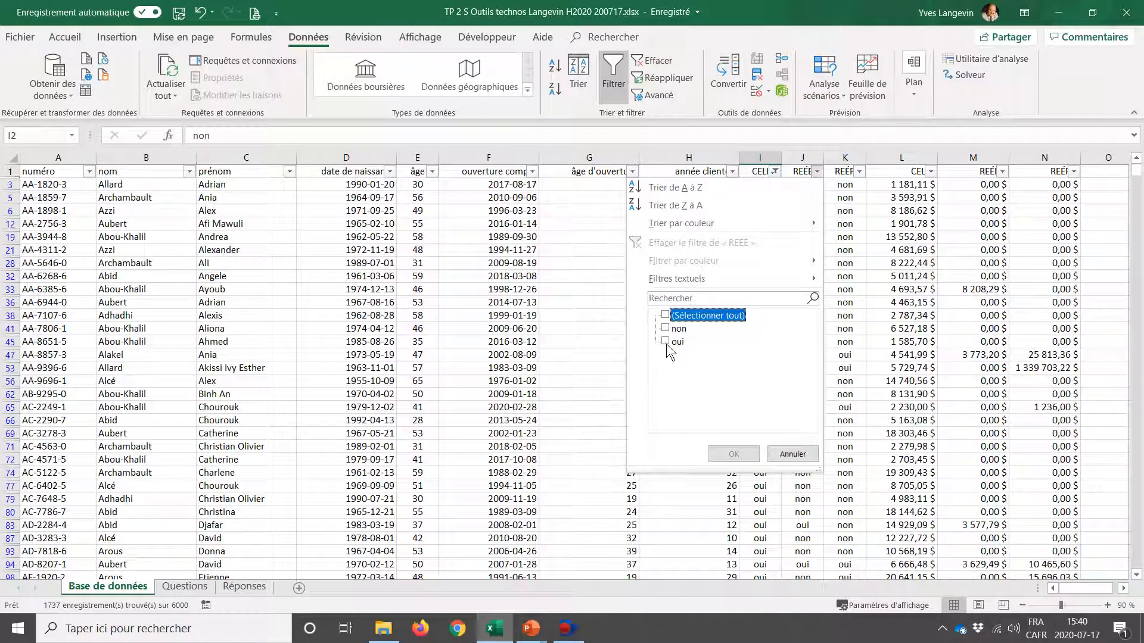
{"action": "left_click", "coordinate": [665, 342]}
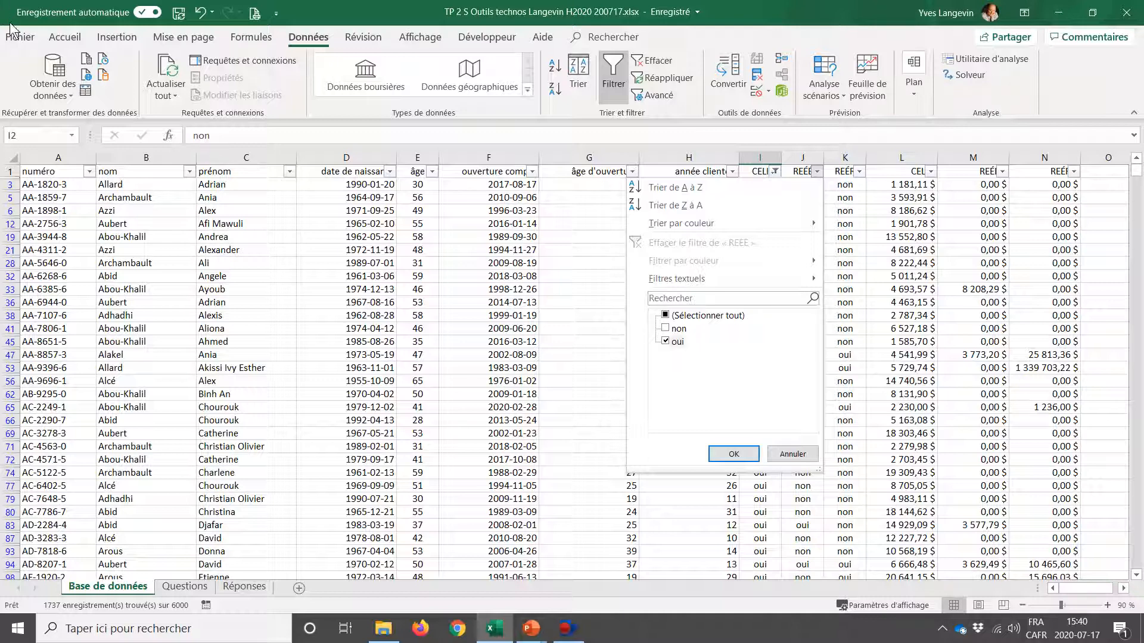
{"action": "left_click", "coordinate": [733, 454]}
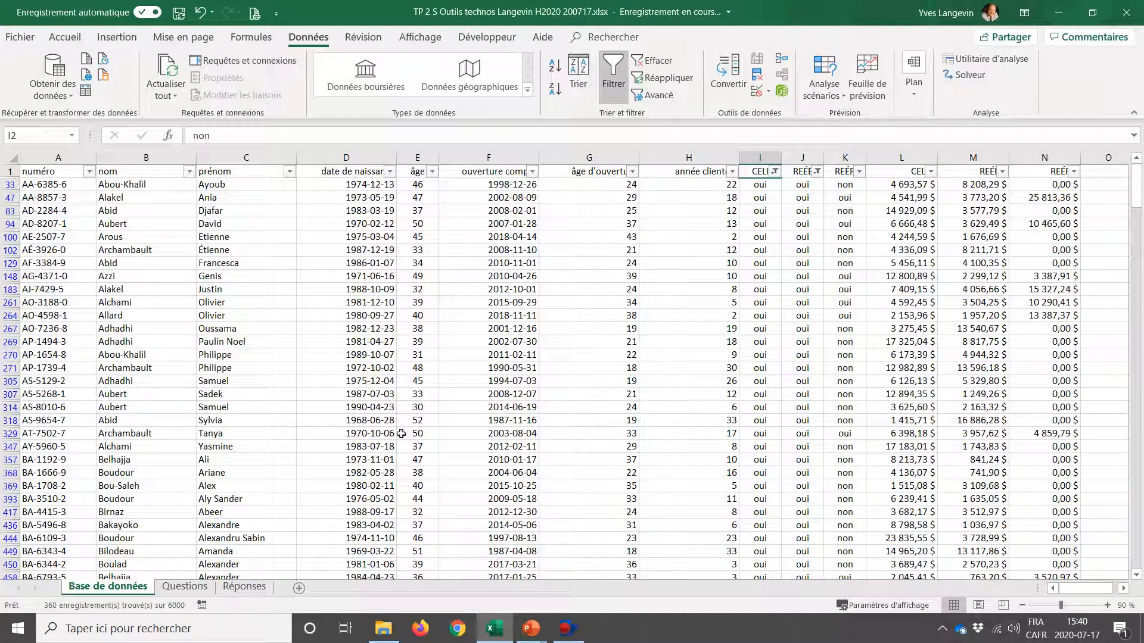
Step: Check the filtered CELI and REÉÉ columns by selecting both and looking through their visible rows
{"action": "left_click", "coordinate": [813, 172]}
{"action": "key", "text": "ctrl+shift+Down"}
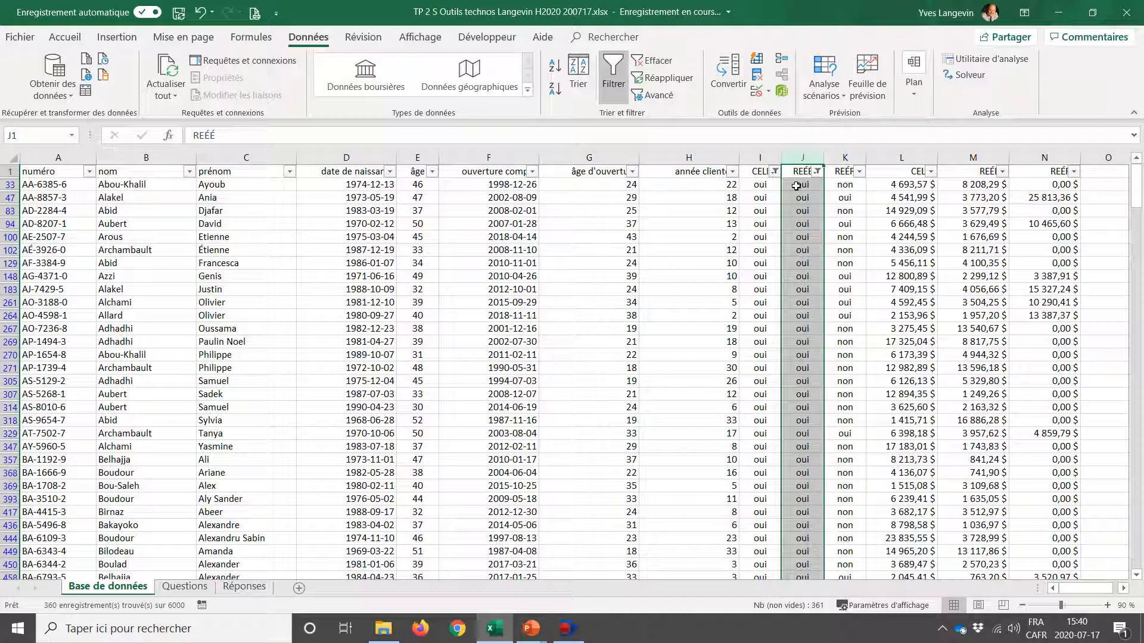
{"action": "left_click", "coordinate": [772, 168], "text": "ctrl"}
{"action": "key", "text": "ctrl+shift+Down"}
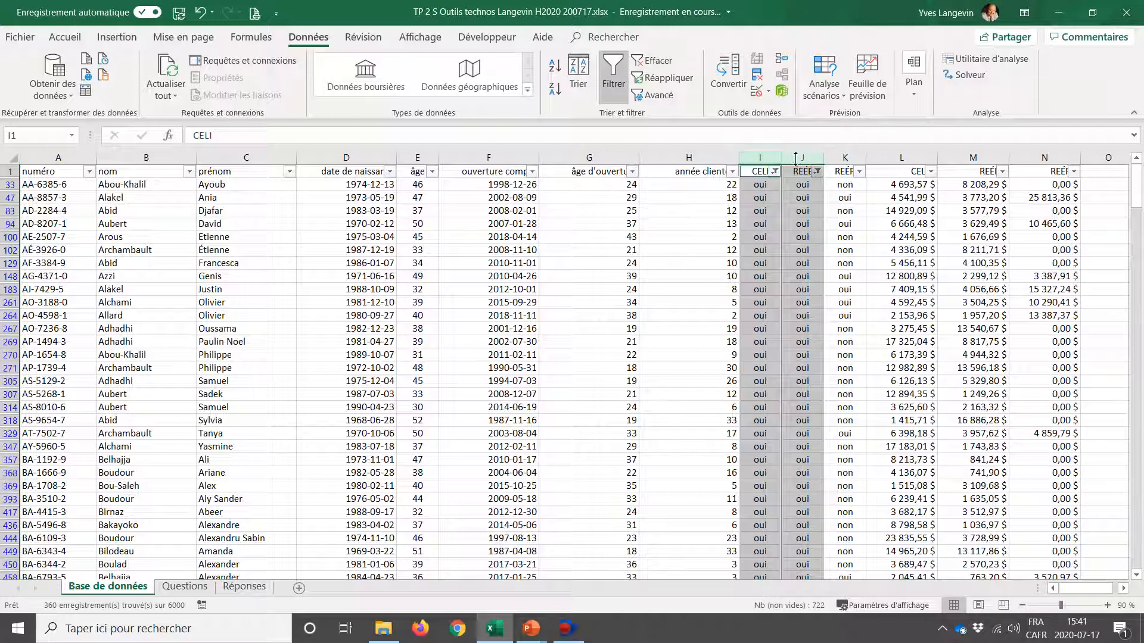
{"action": "scroll", "coordinate": [792, 265], "scroll_direction": "down", "scroll_amount": 2}
{"action": "scroll", "coordinate": [793, 266], "scroll_direction": "down", "scroll_amount": 15}
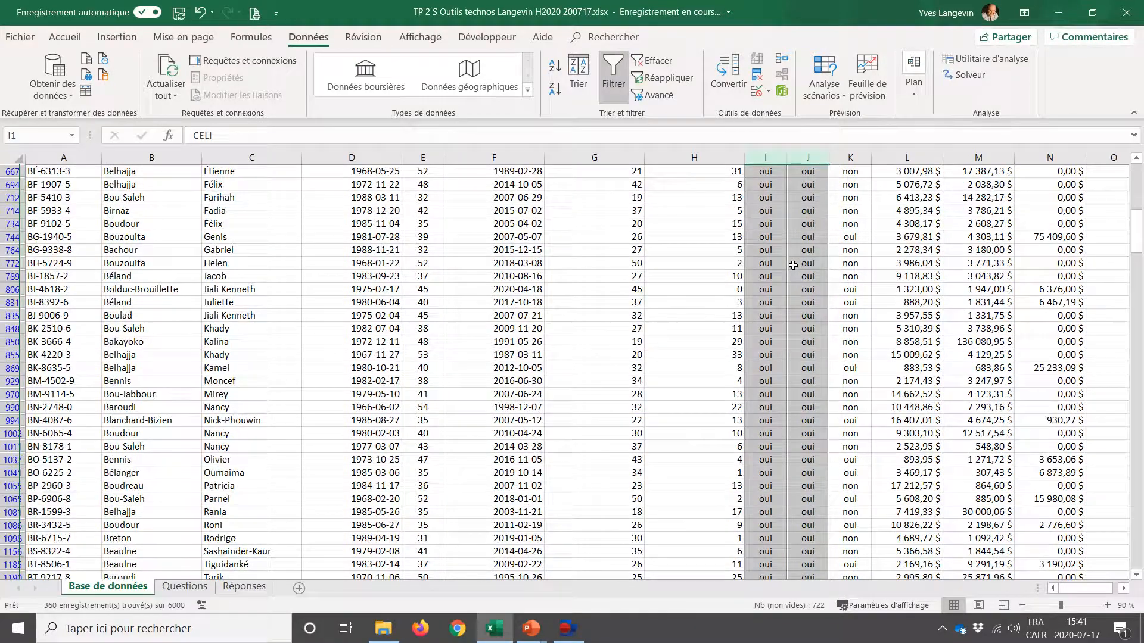
{"action": "scroll", "coordinate": [793, 265], "scroll_direction": "up", "scroll_amount": 16}
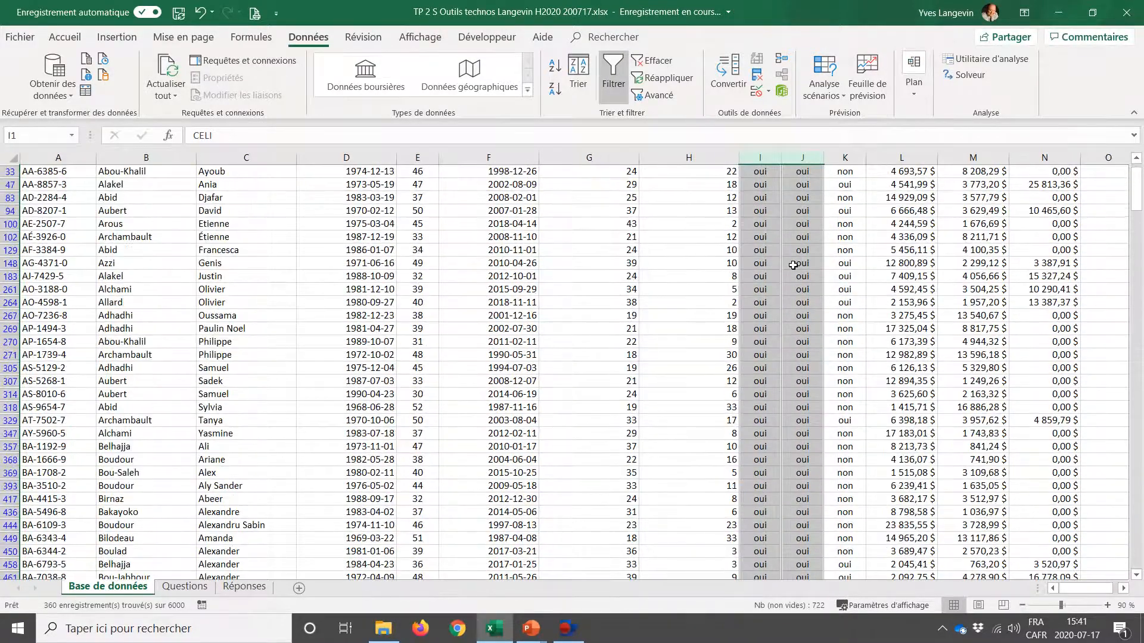
{"action": "scroll", "coordinate": [793, 265], "scroll_direction": "up", "scroll_amount": 1}
Step: Filter the REÉR column to show only oui, combined with the CELI and REÉÉ filters
{"action": "left_click", "coordinate": [845, 174]}
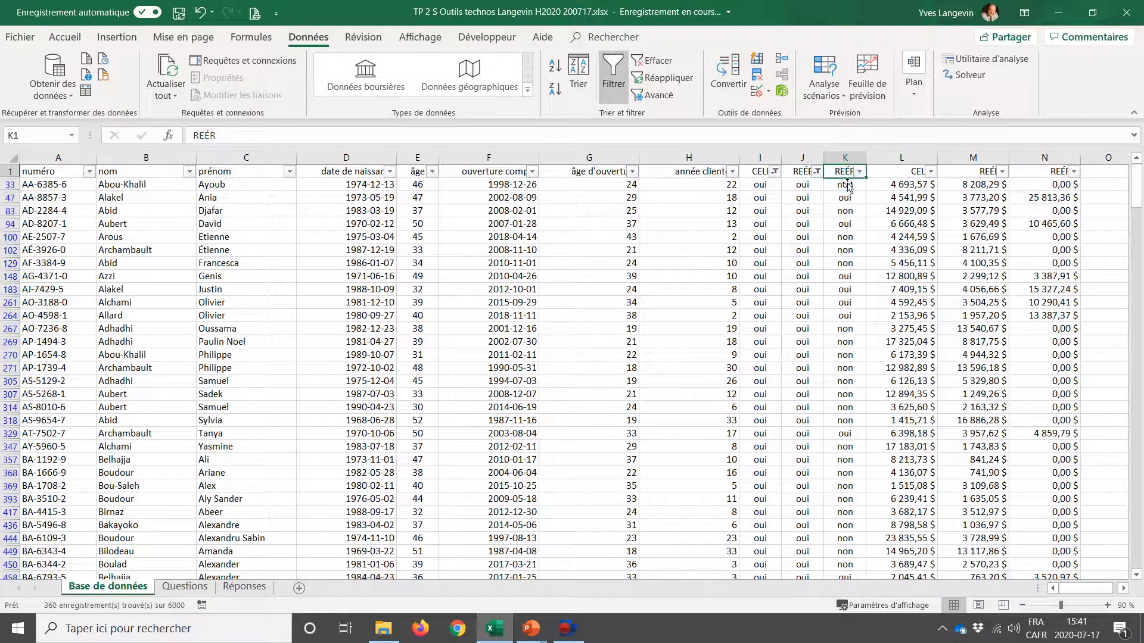
{"action": "left_click", "coordinate": [860, 172]}
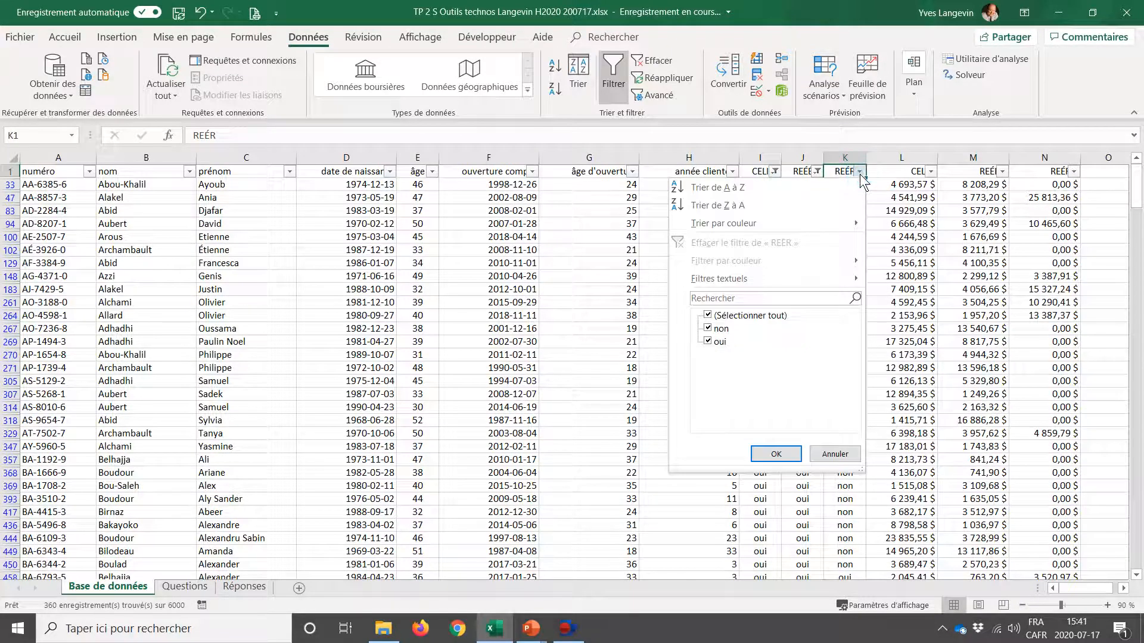
{"action": "left_click", "coordinate": [709, 315]}
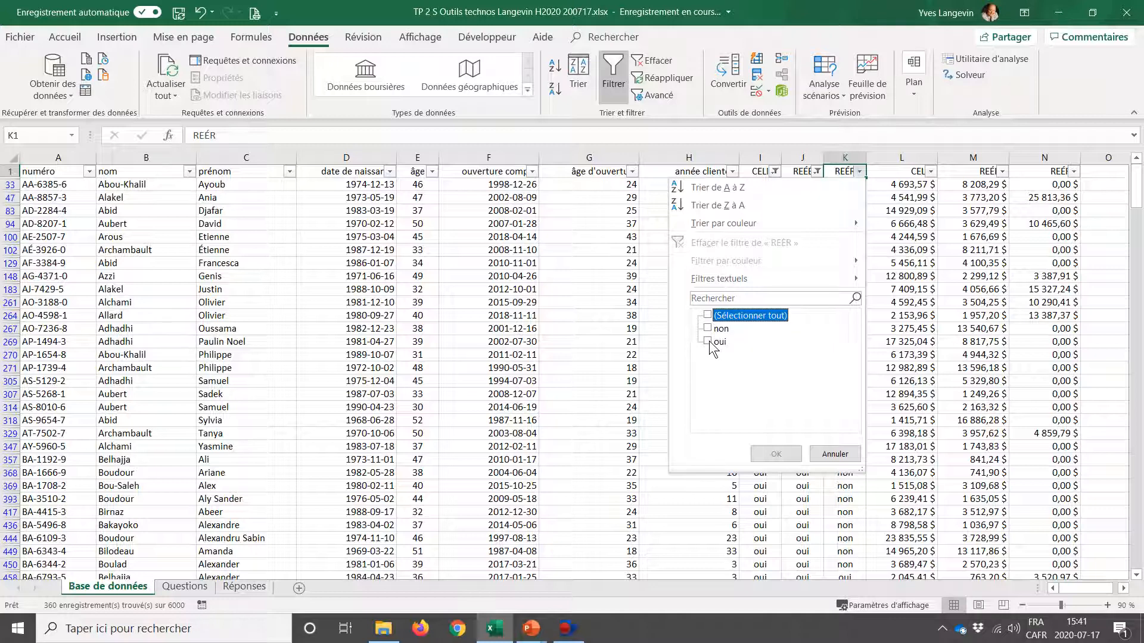
{"action": "left_click", "coordinate": [707, 341]}
{"action": "left_click", "coordinate": [775, 454]}
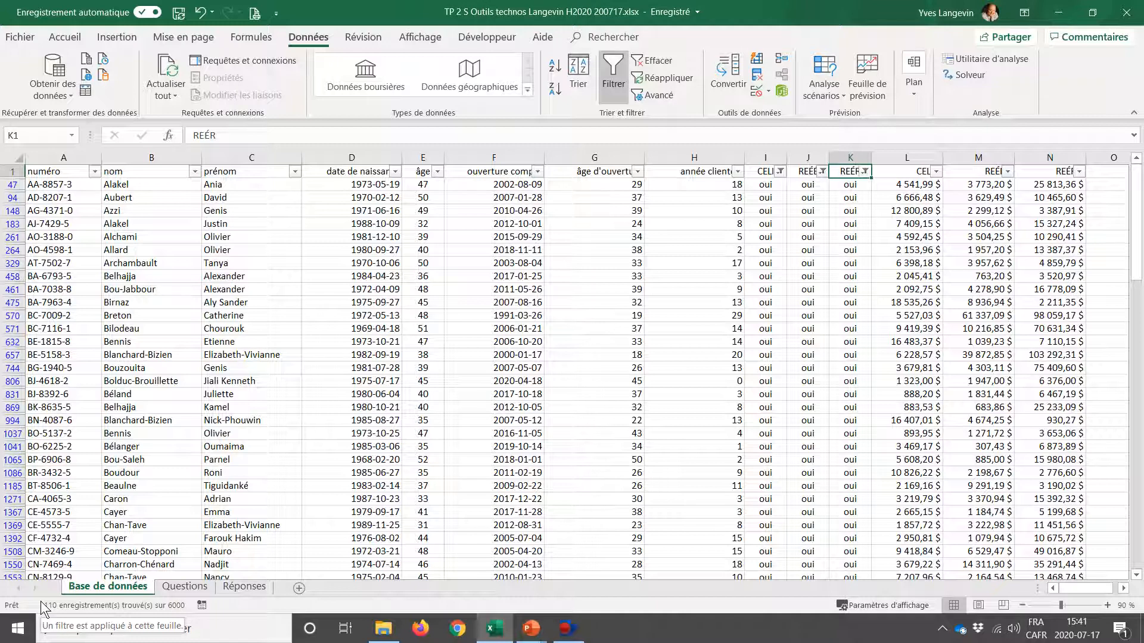
Step: Enter 110 as the answer to question 4 on the Questions sheet
{"action": "left_click", "coordinate": [184, 587]}
{"action": "type", "text": "11"}
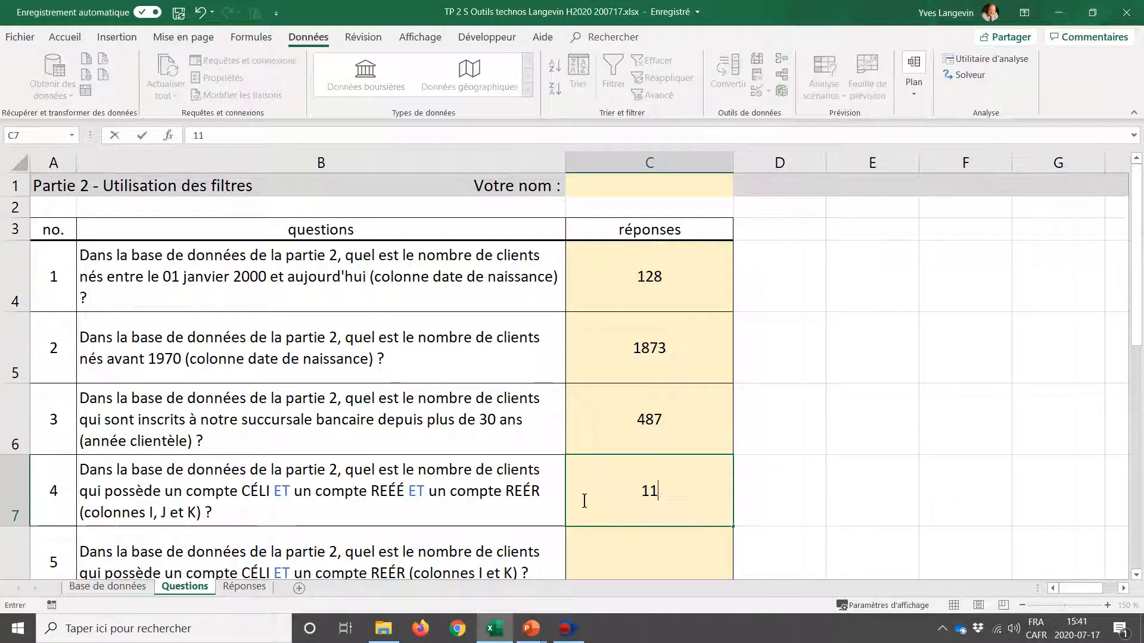
{"action": "type", "text": "0"}
{"action": "key", "text": "Return"}
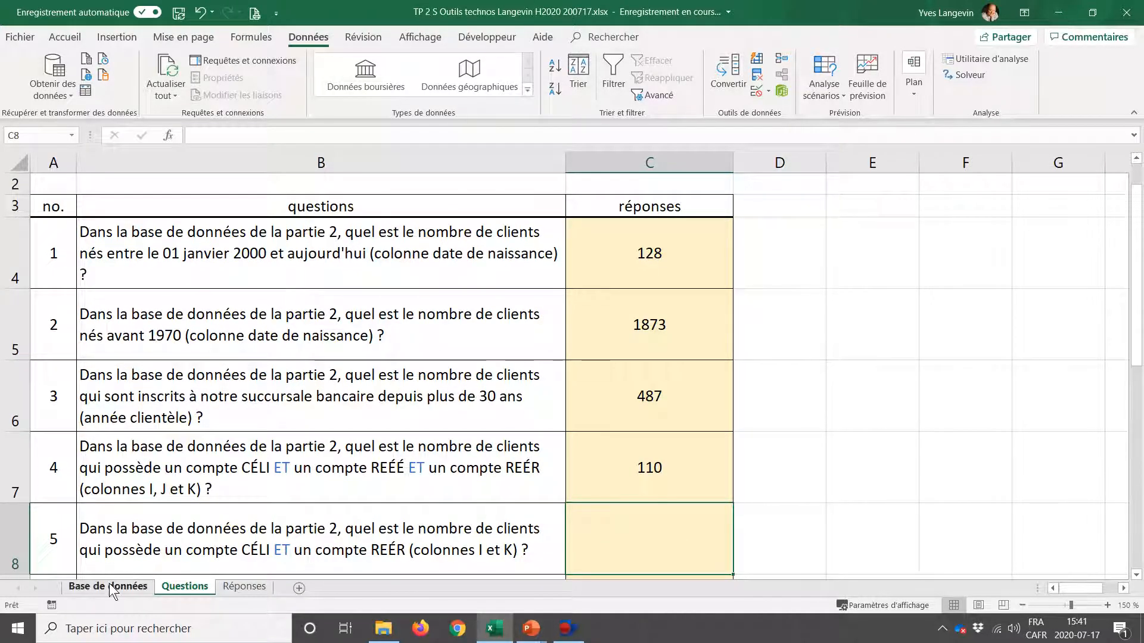
Step: For question 5, clear the REÉÉ column's filter in the Base de données sheet, keeping the CELI and REÉR filters
{"action": "scroll", "coordinate": [122, 542], "scroll_direction": "down", "scroll_amount": 3}
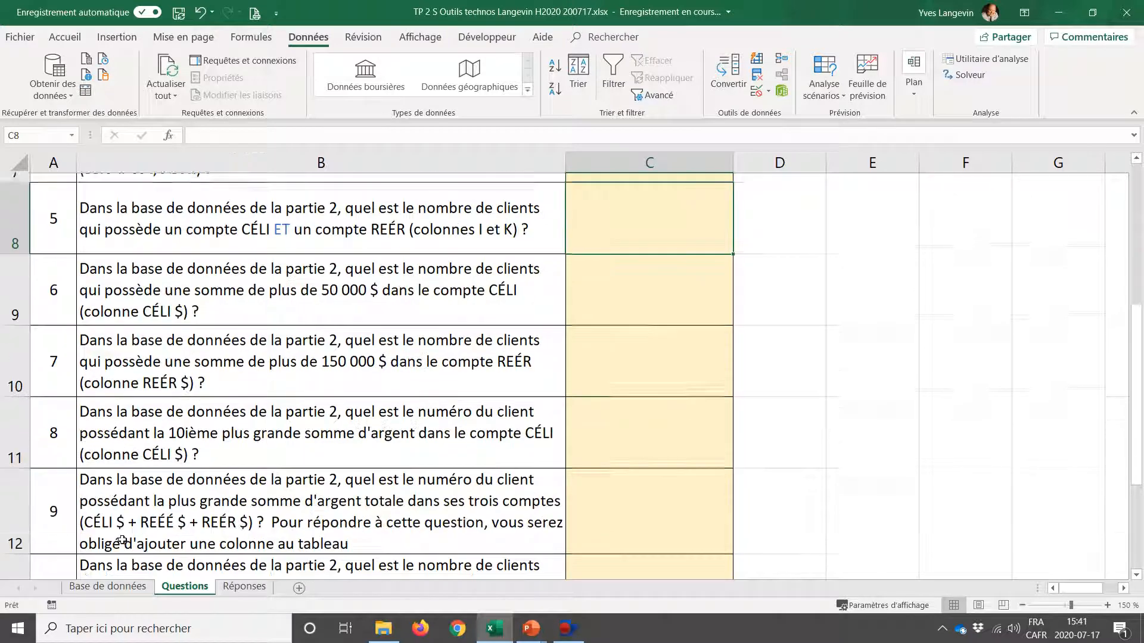
{"action": "scroll", "coordinate": [122, 542], "scroll_direction": "up", "scroll_amount": 3}
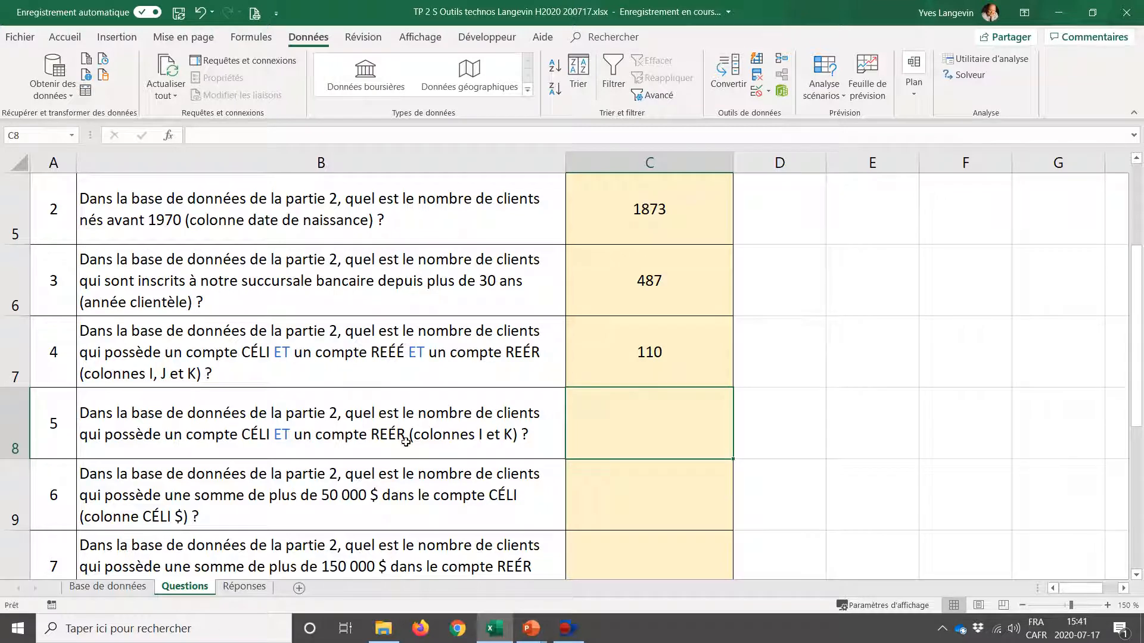
{"action": "left_click", "coordinate": [135, 587]}
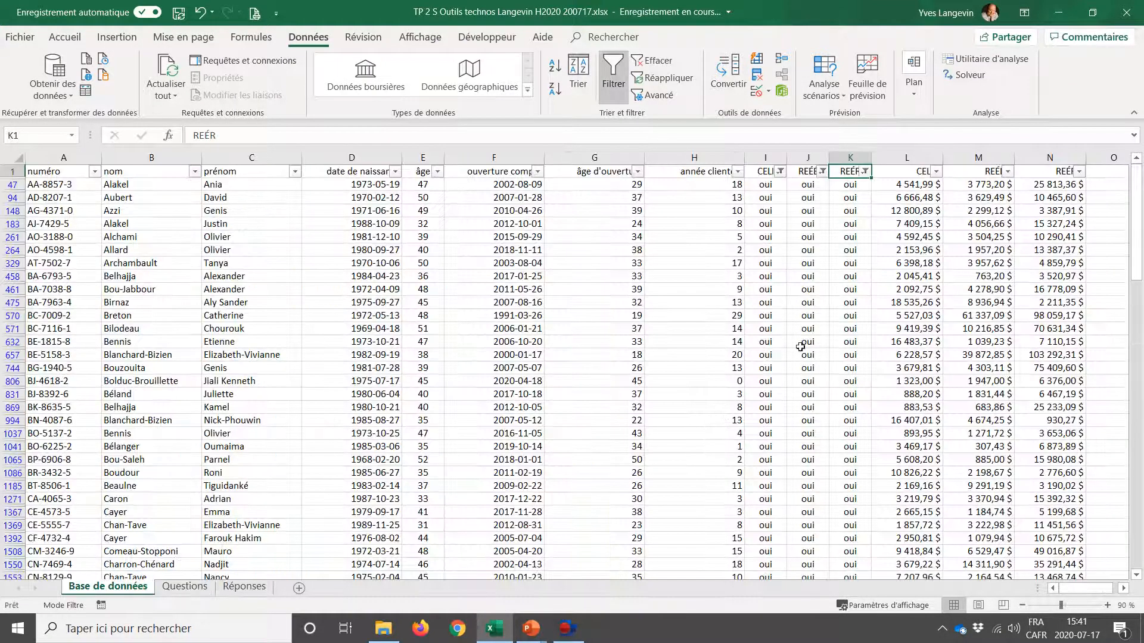
{"action": "left_click", "coordinate": [785, 167]}
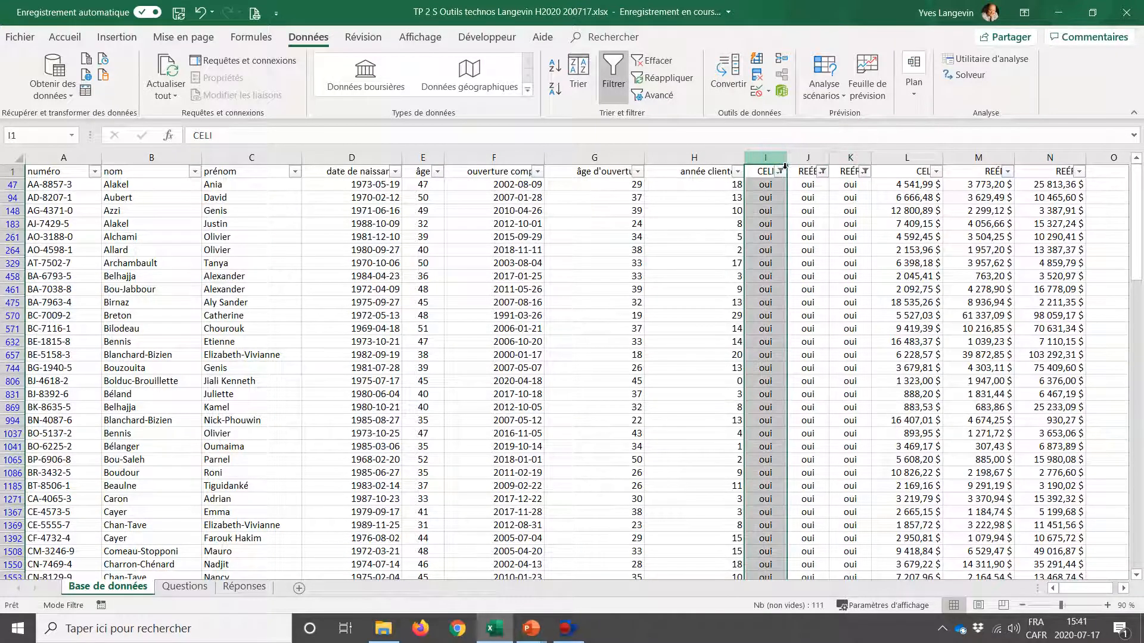
{"action": "left_click", "coordinate": [827, 168]}
{"action": "left_click", "coordinate": [859, 168]}
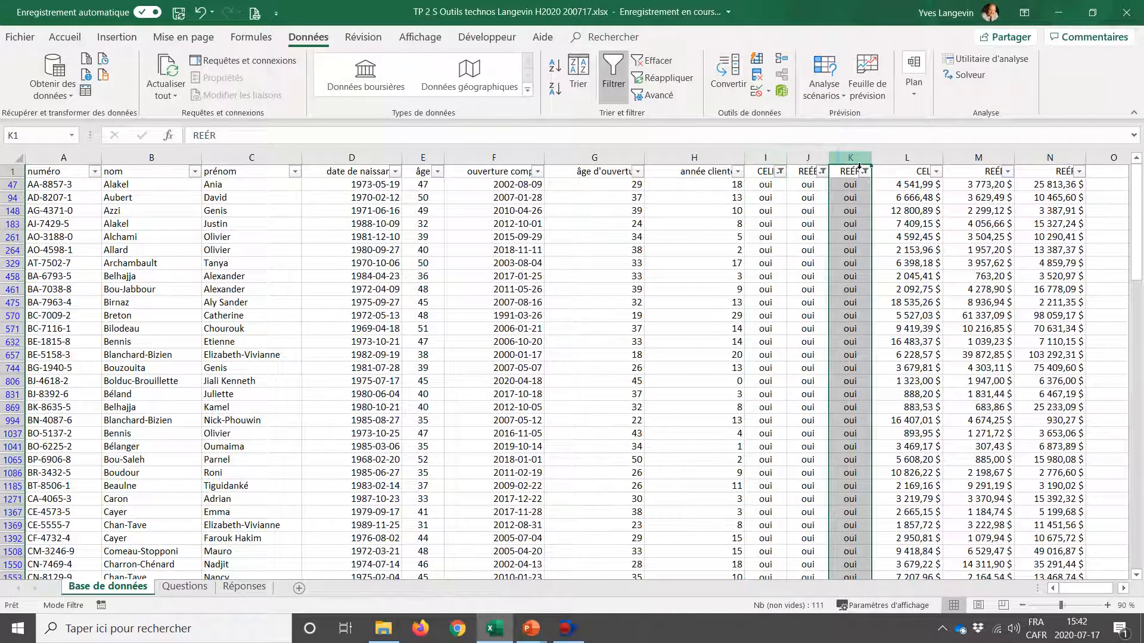
{"action": "left_click", "coordinate": [821, 168]}
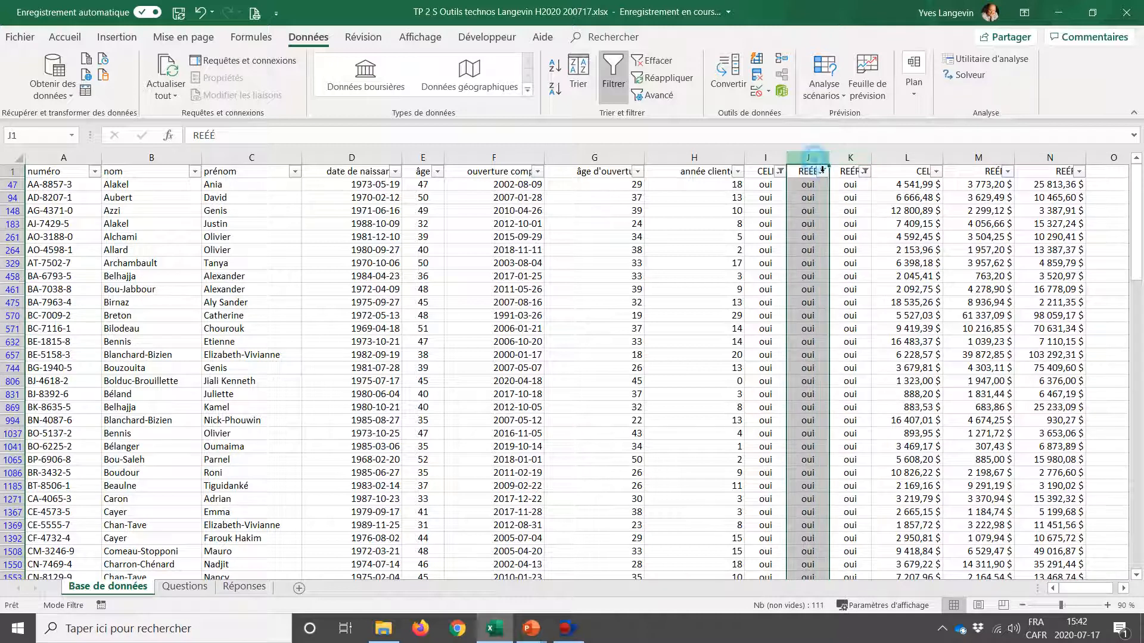
{"action": "left_click", "coordinate": [823, 172]}
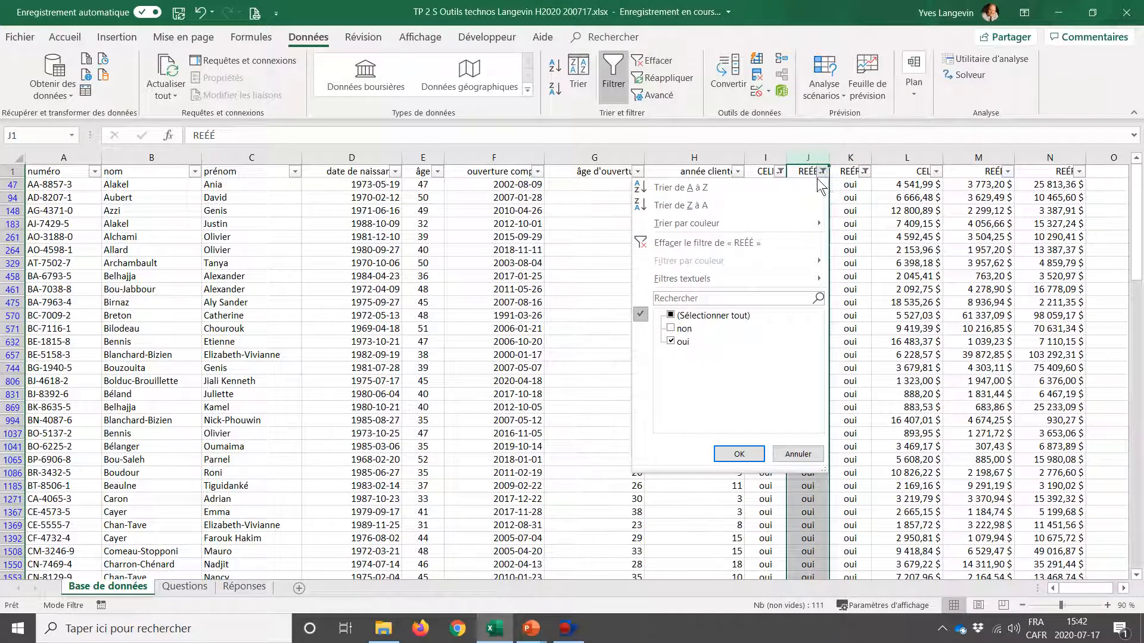
{"action": "left_click", "coordinate": [728, 241]}
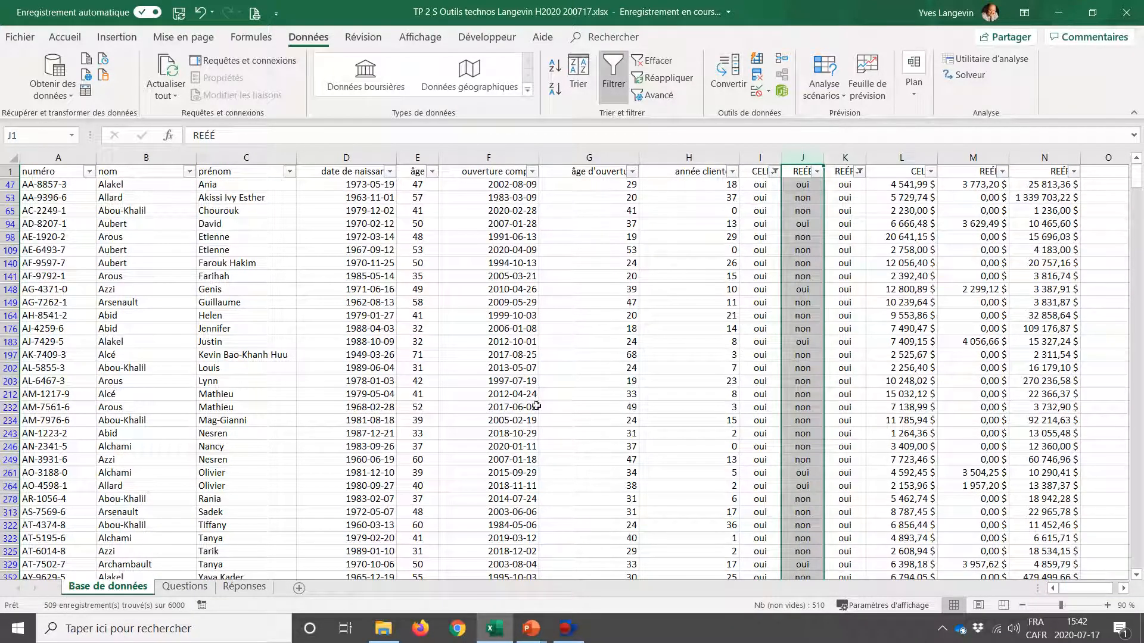
Step: Check the filtered CELI and REÉR columns and enter 509 as the answer to question 5 on the Questions sheet
{"action": "left_click", "coordinate": [764, 169]}
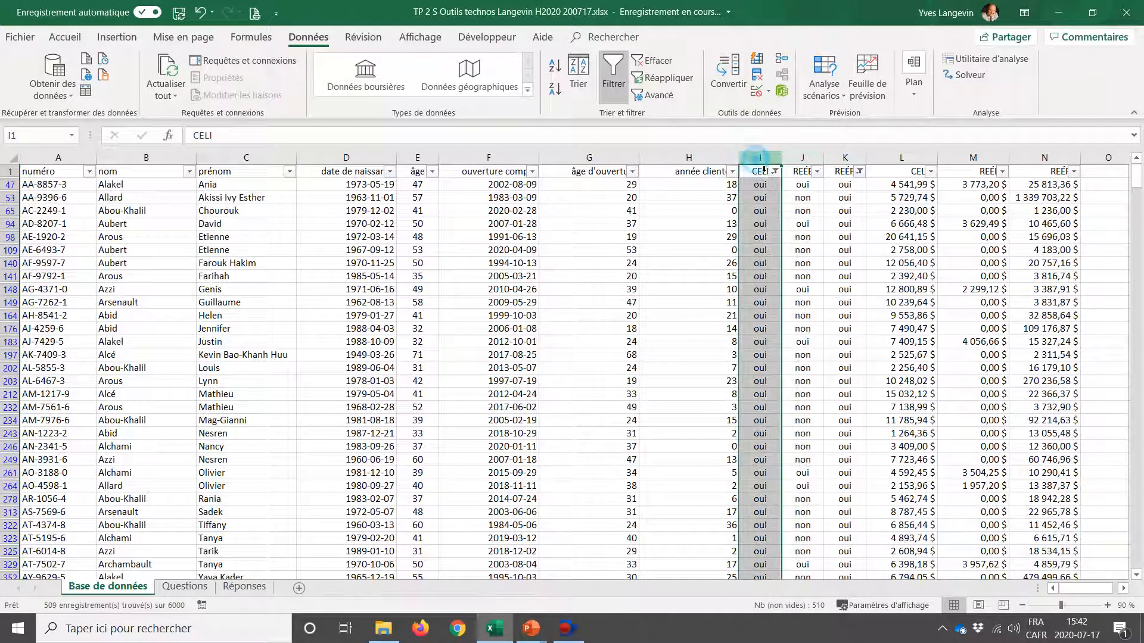
{"action": "left_click", "coordinate": [850, 167], "text": "ctrl"}
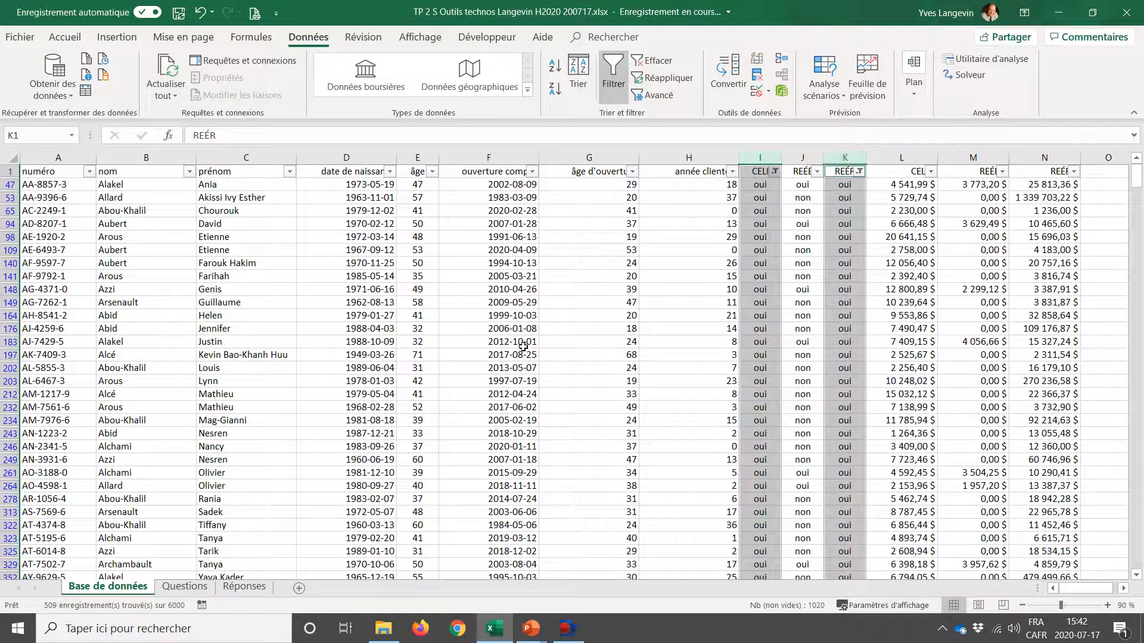
{"action": "left_click", "coordinate": [185, 587]}
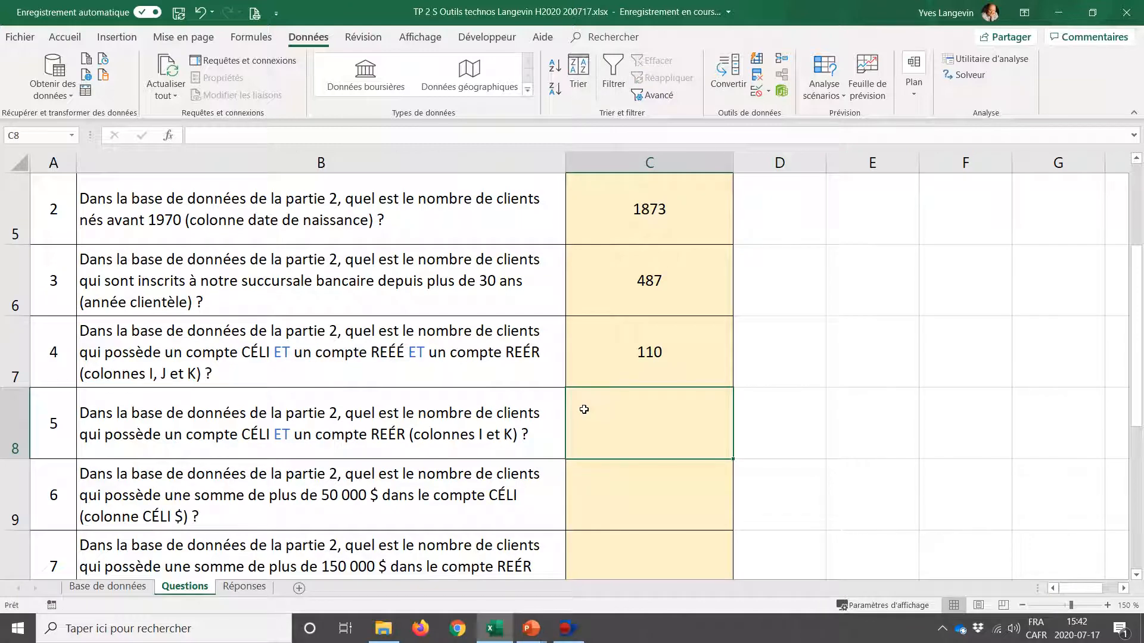
{"action": "type", "text": "509"}
{"action": "key", "text": "Return"}
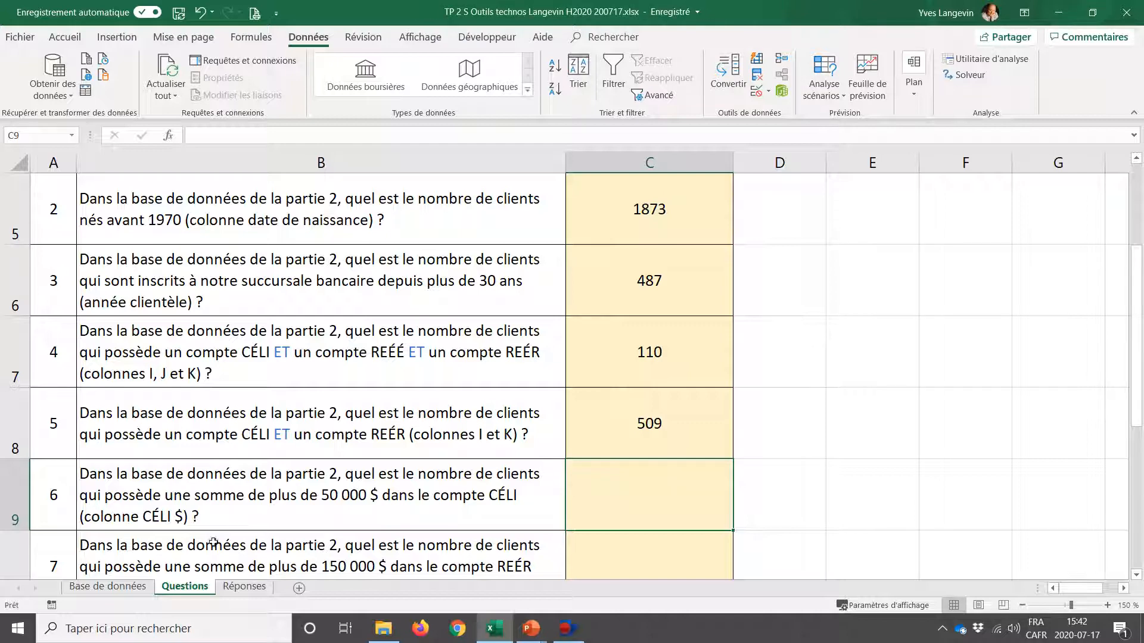
Step: Clear the CELI and REÉR column filters in the Base de données sheet and go to the last record
{"action": "left_click", "coordinate": [146, 577]}
{"action": "left_click", "coordinate": [143, 587]}
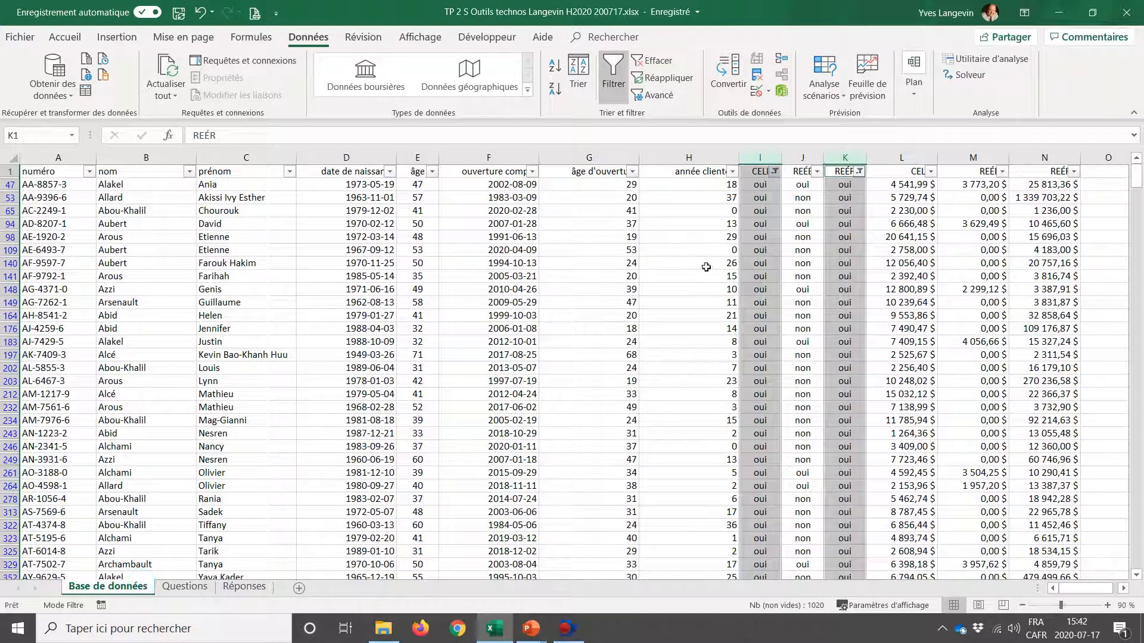
{"action": "left_click", "coordinate": [767, 157]}
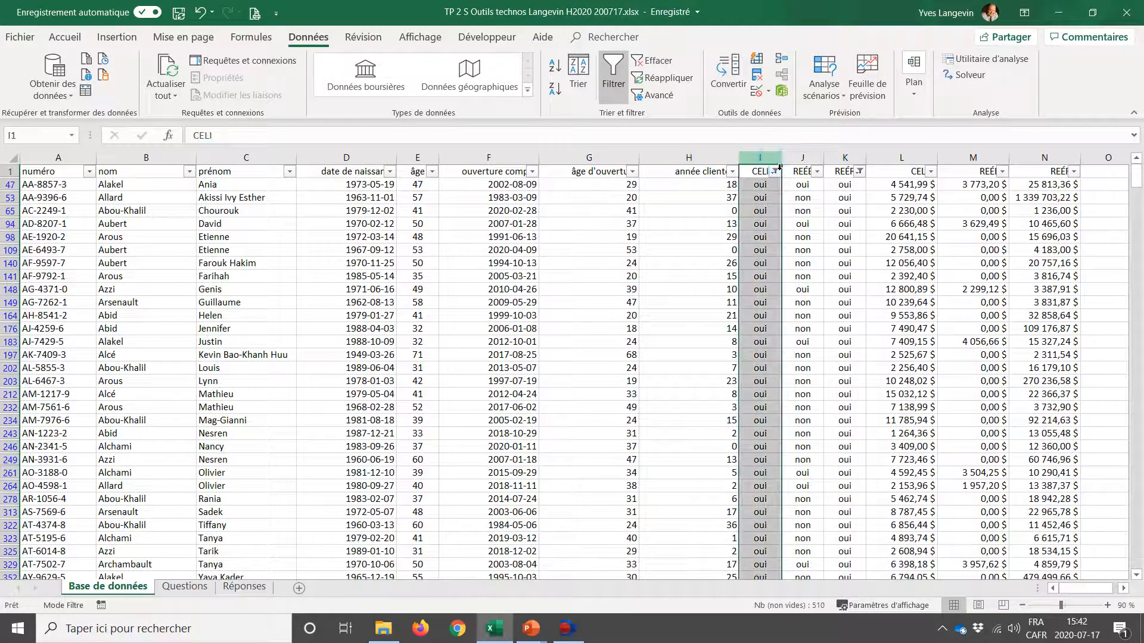
{"action": "left_click", "coordinate": [904, 173]}
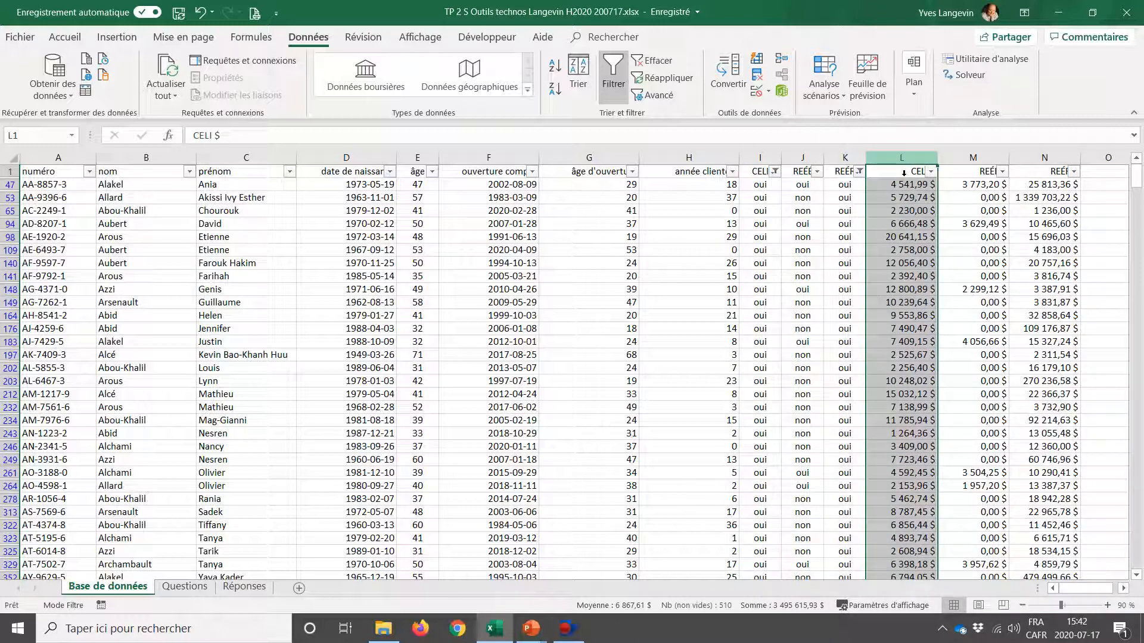
{"action": "left_click", "coordinate": [764, 200]}
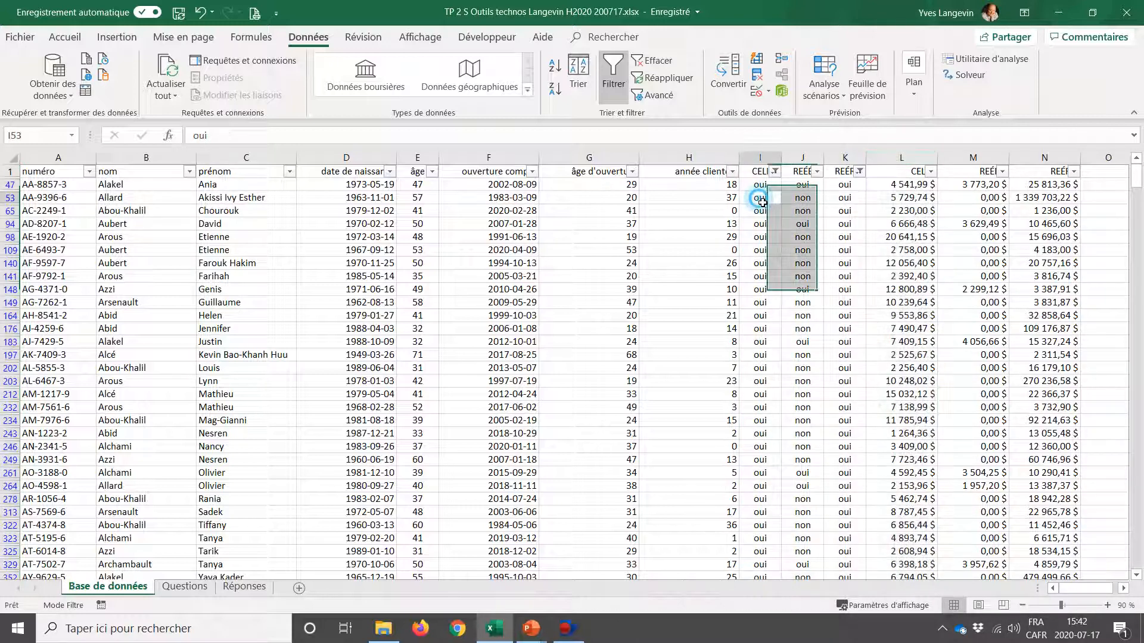
{"action": "left_click", "coordinate": [775, 172]}
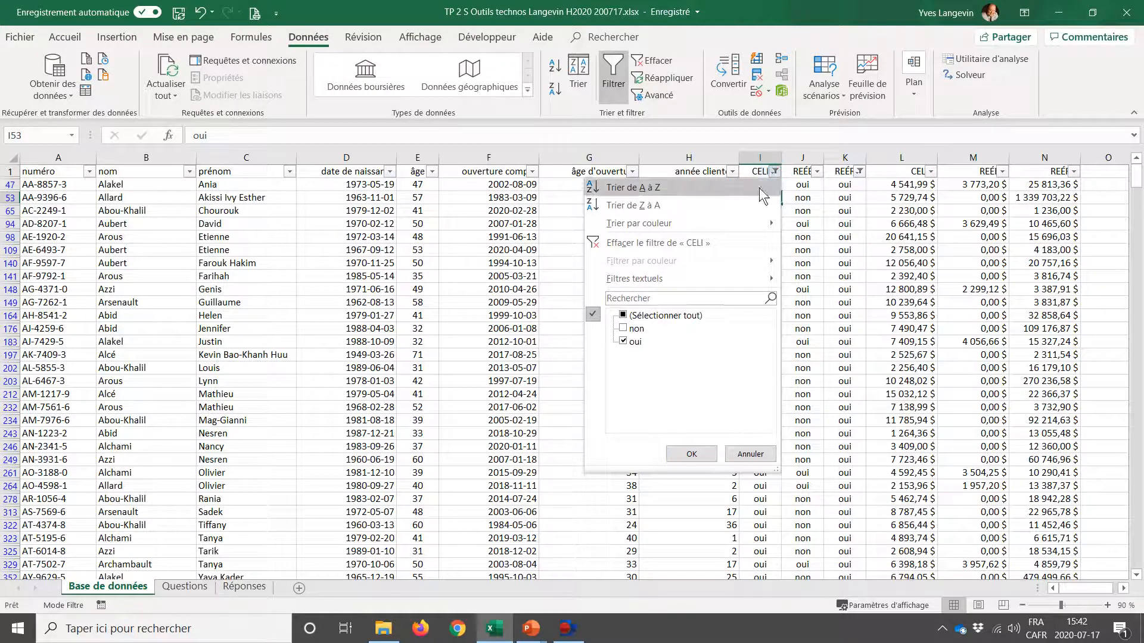
{"action": "left_click", "coordinate": [684, 241]}
{"action": "left_click", "coordinate": [860, 172]}
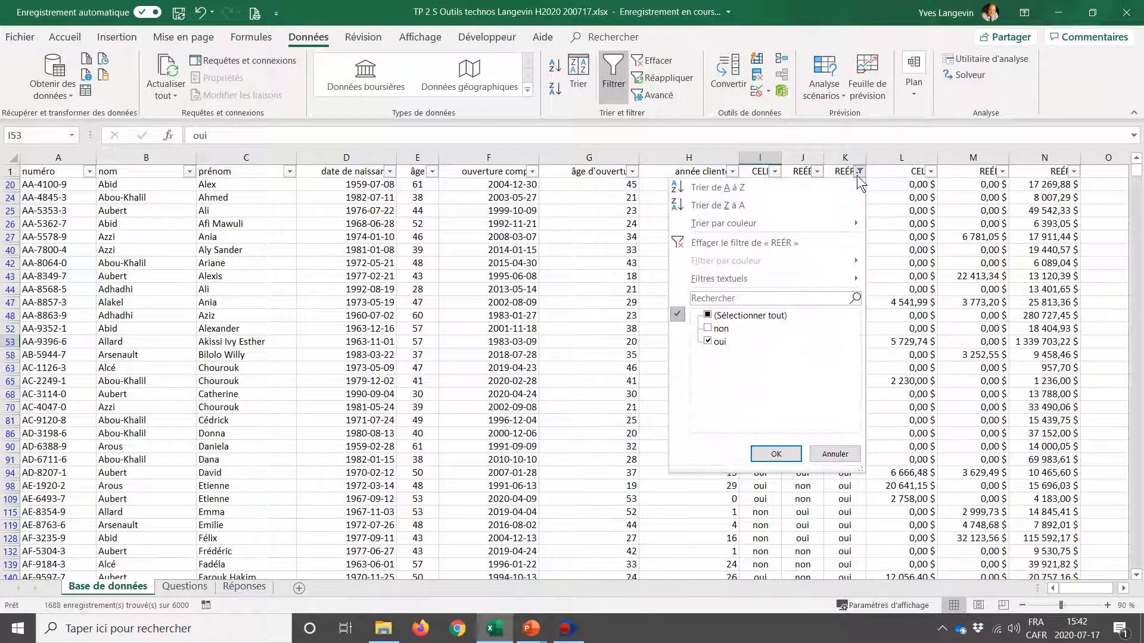
{"action": "left_click", "coordinate": [812, 241]}
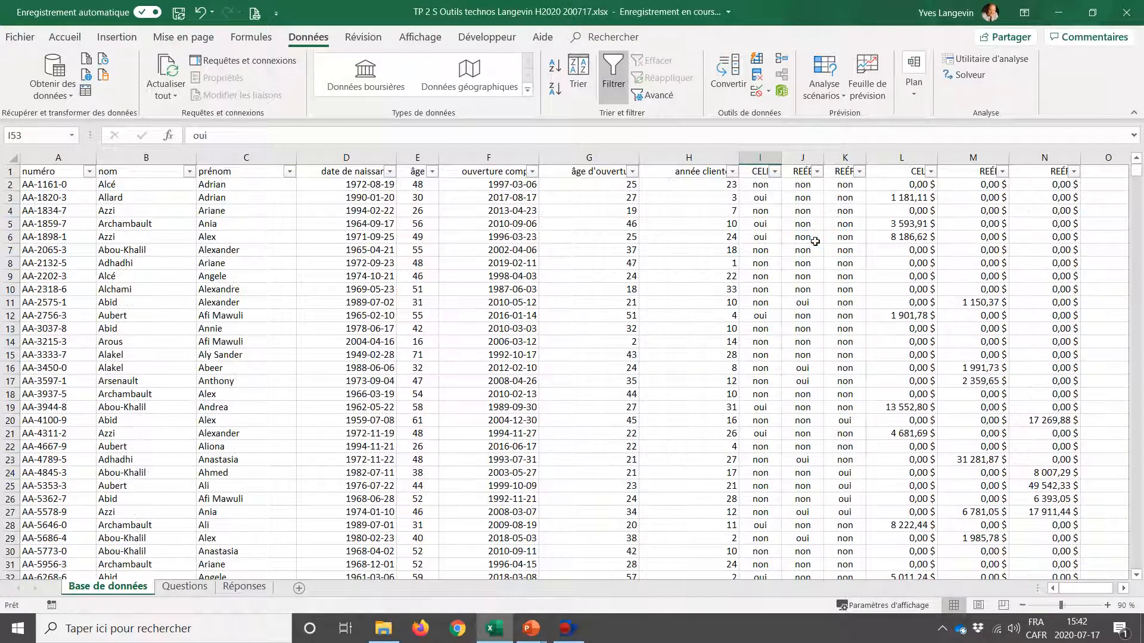
{"action": "left_click", "coordinate": [815, 241]}
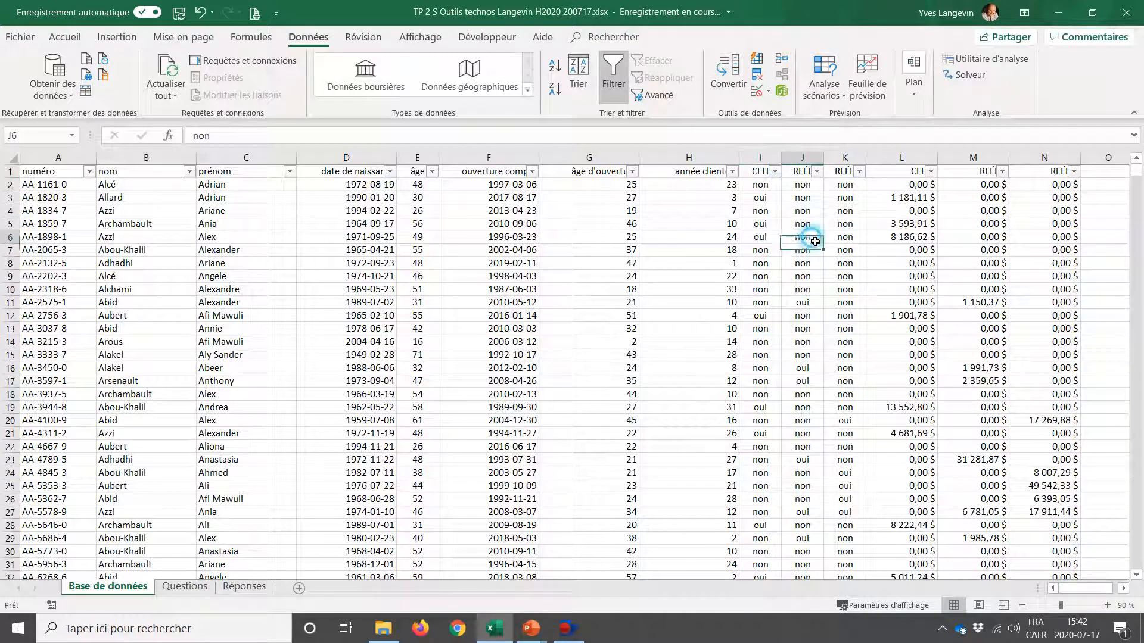
{"action": "key", "text": "ctrl+Down"}
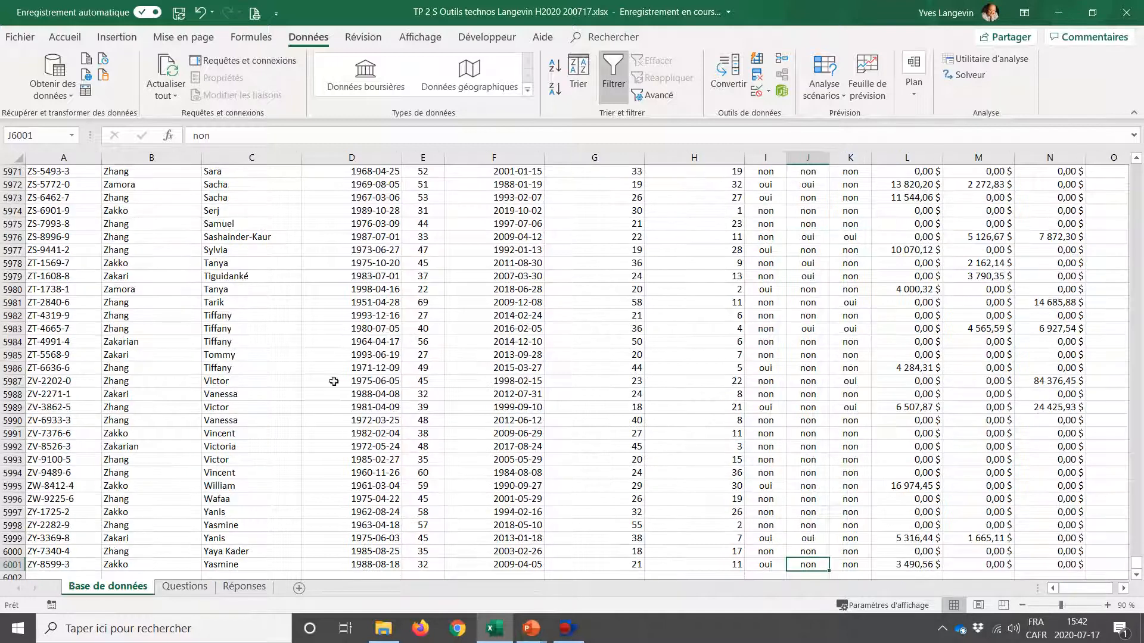
Step: Filter the CELI $ column in the Base de données sheet to amounts greater than 50000
{"action": "left_click", "coordinate": [12, 568]}
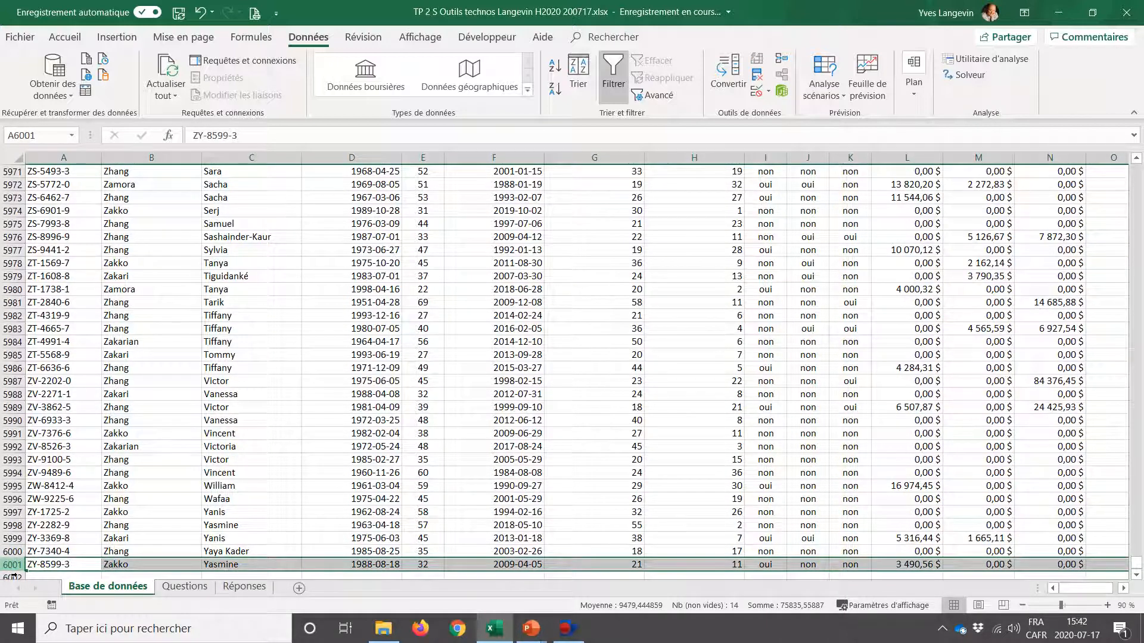
{"action": "key", "text": "ctrl+Home"}
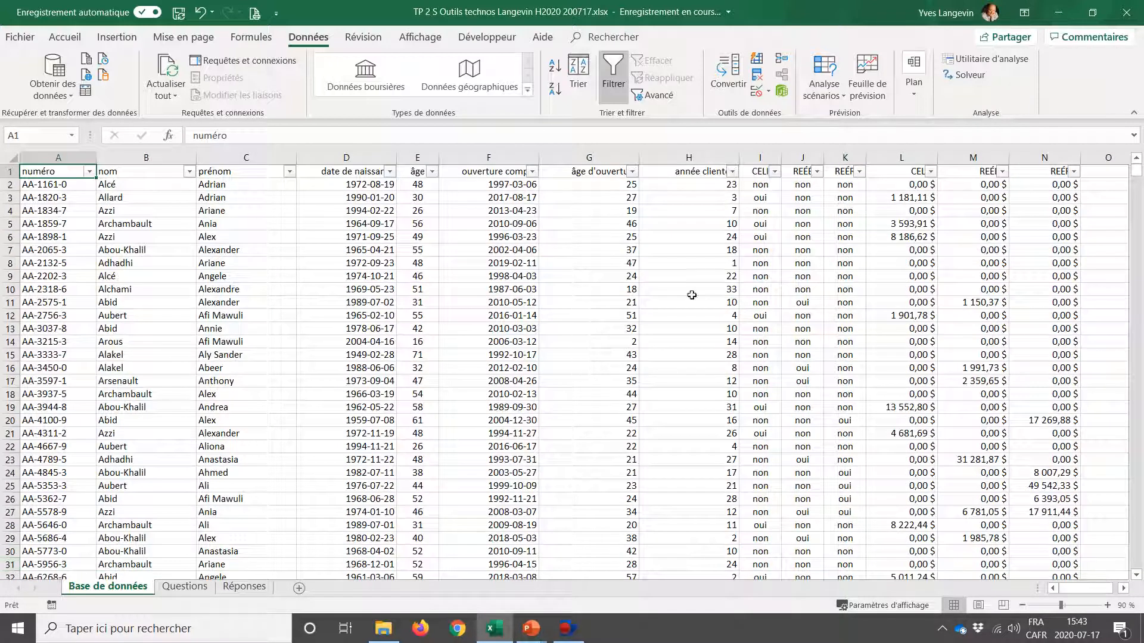
{"action": "left_click", "coordinate": [931, 171]}
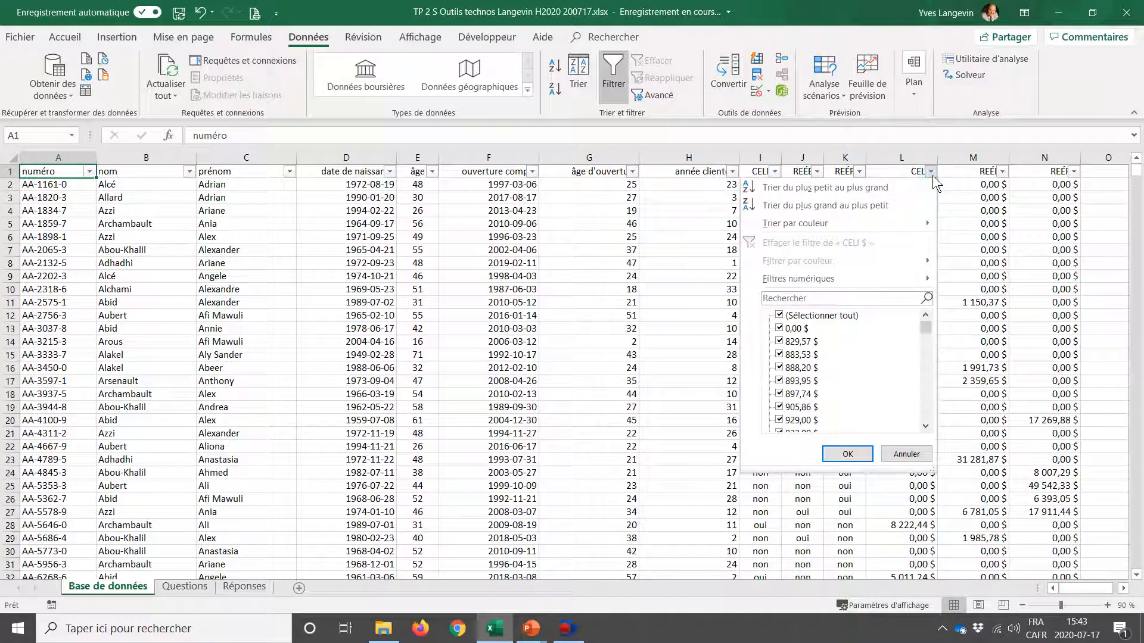
{"action": "mouse_move", "coordinate": [878, 274]}
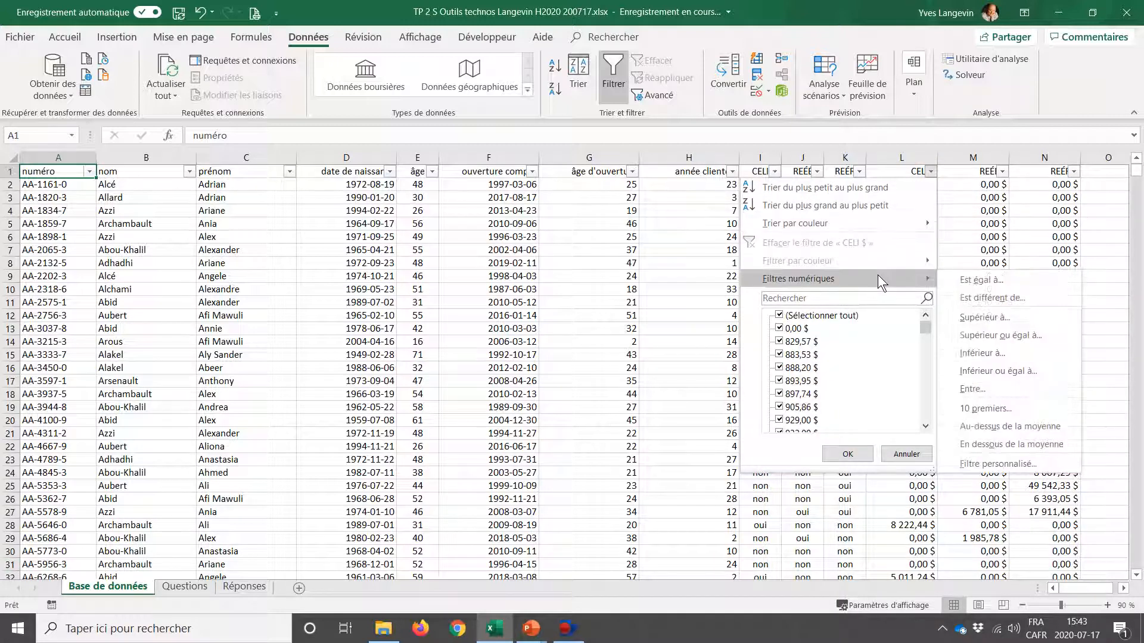
{"action": "left_click", "coordinate": [986, 316]}
{"action": "type", "text": "50"}
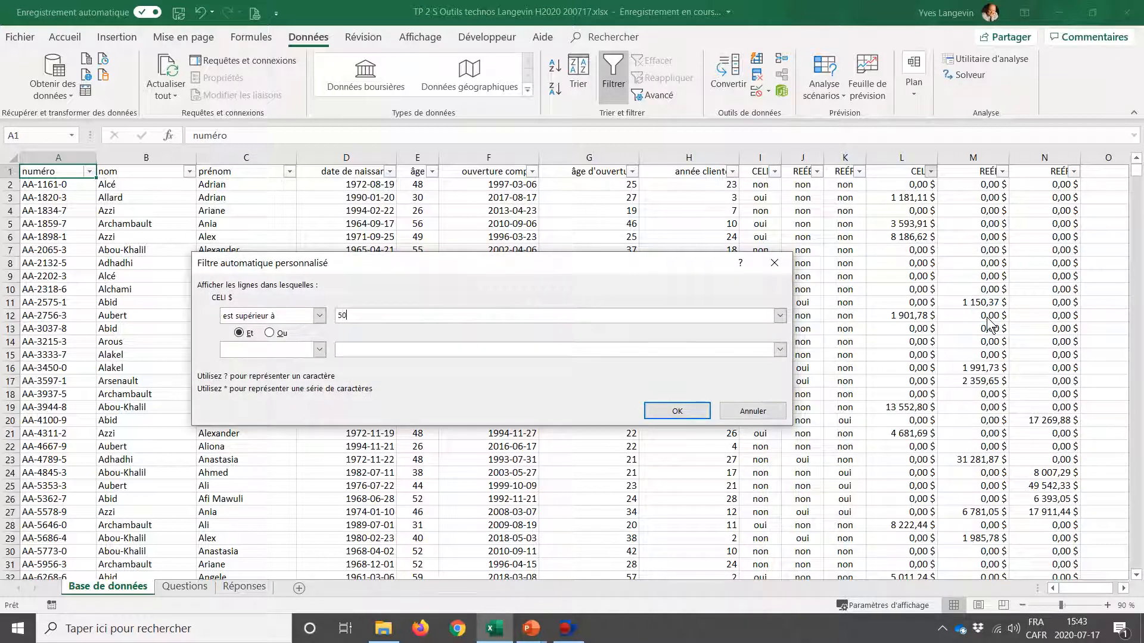
{"action": "type", "text": "000"}
{"action": "key", "text": "BackSpace"}
{"action": "key", "text": "BackSpace"}
{"action": "key", "text": "BackSpace"}
{"action": "key", "text": "BackSpace"}
{"action": "type", "text": "0000"}
{"action": "key", "text": "Return"}
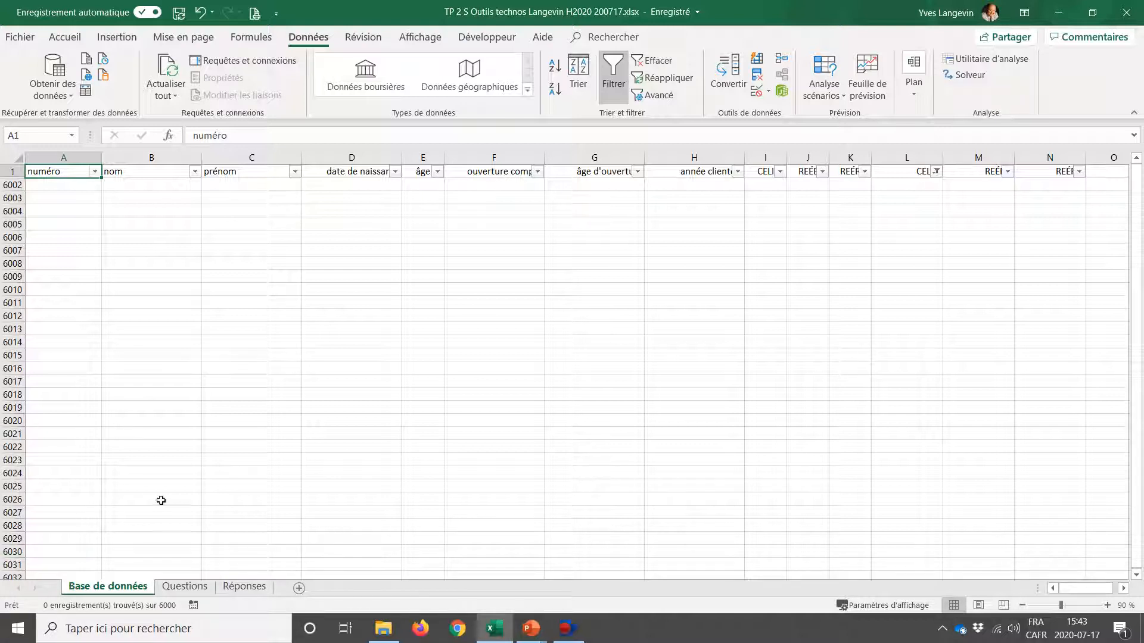
Step: Enter 0 as the answer to question 6 on the Questions sheet
{"action": "left_click", "coordinate": [183, 587]}
{"action": "left_click", "coordinate": [619, 511]}
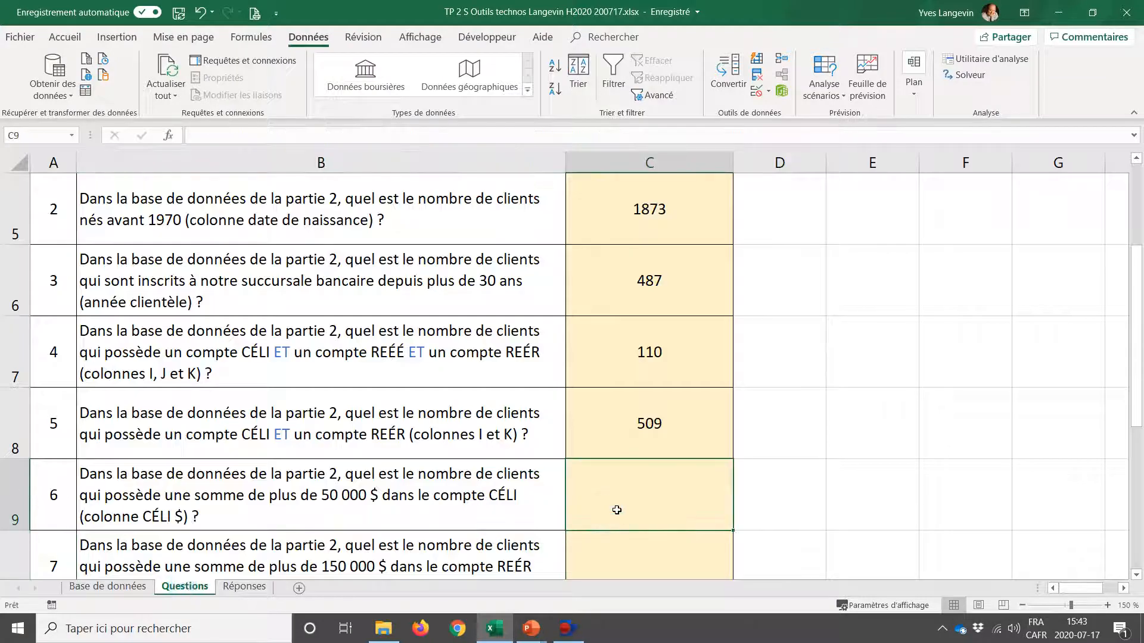
{"action": "type", "text": "0"}
{"action": "key", "text": "Return"}
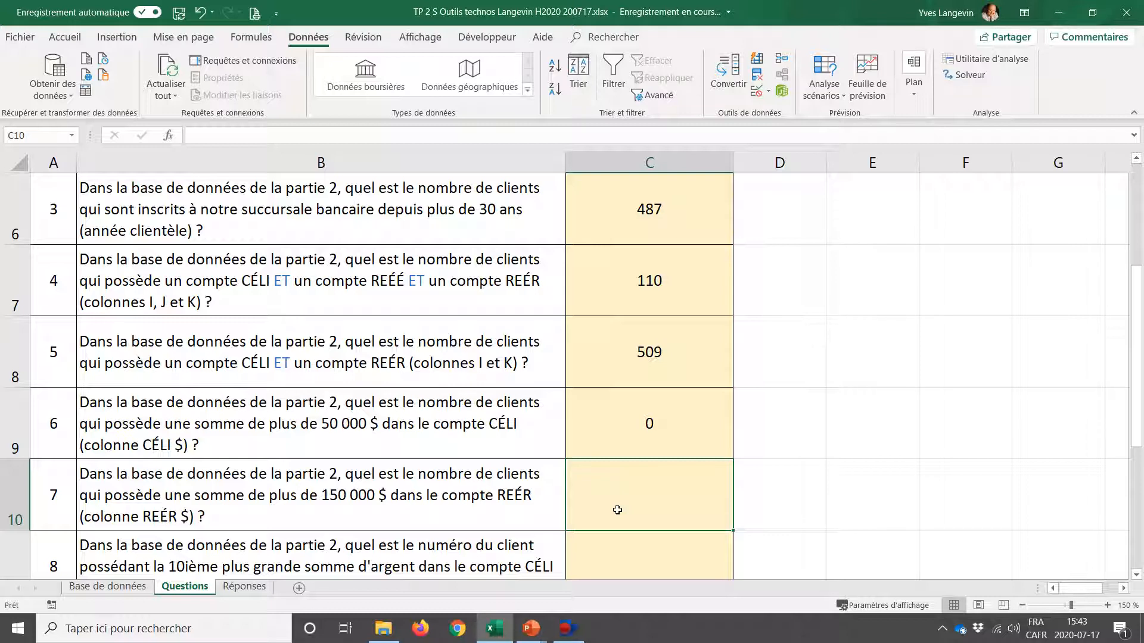
Step: Clear the CELI $ column's filter in the Base de données sheet
{"action": "left_click", "coordinate": [139, 591]}
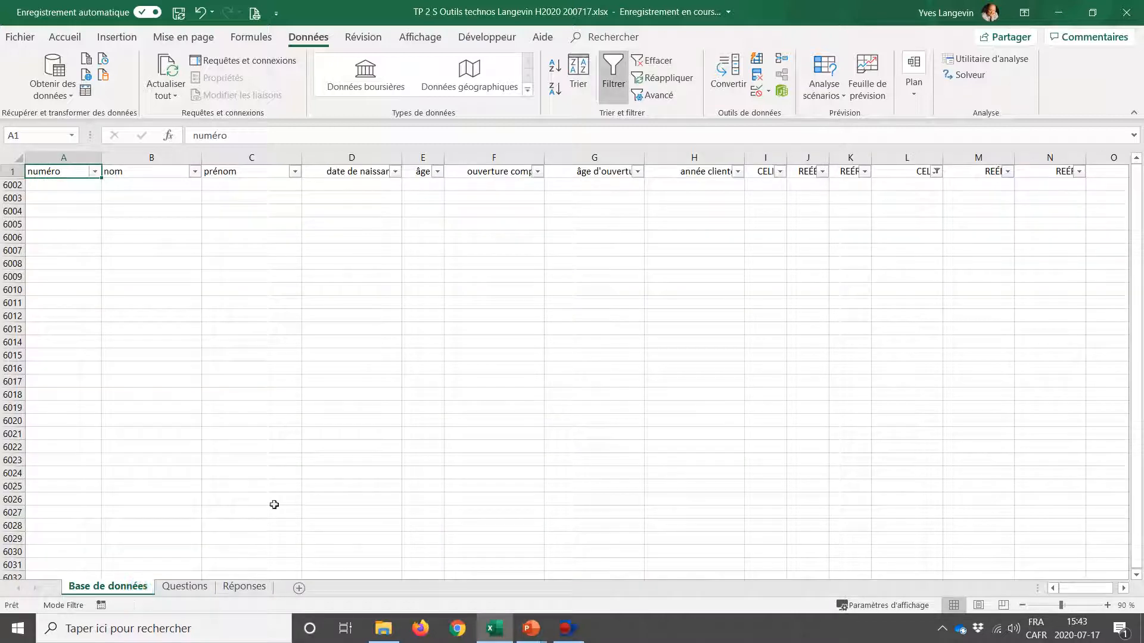
{"action": "left_click", "coordinate": [936, 171]}
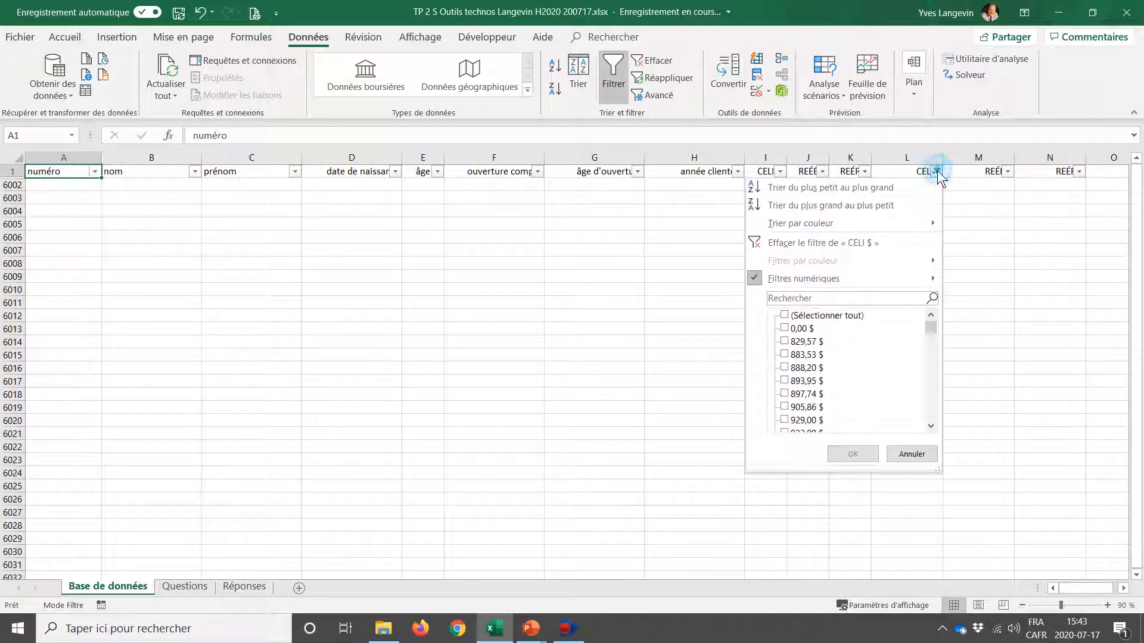
{"action": "left_click", "coordinate": [855, 242]}
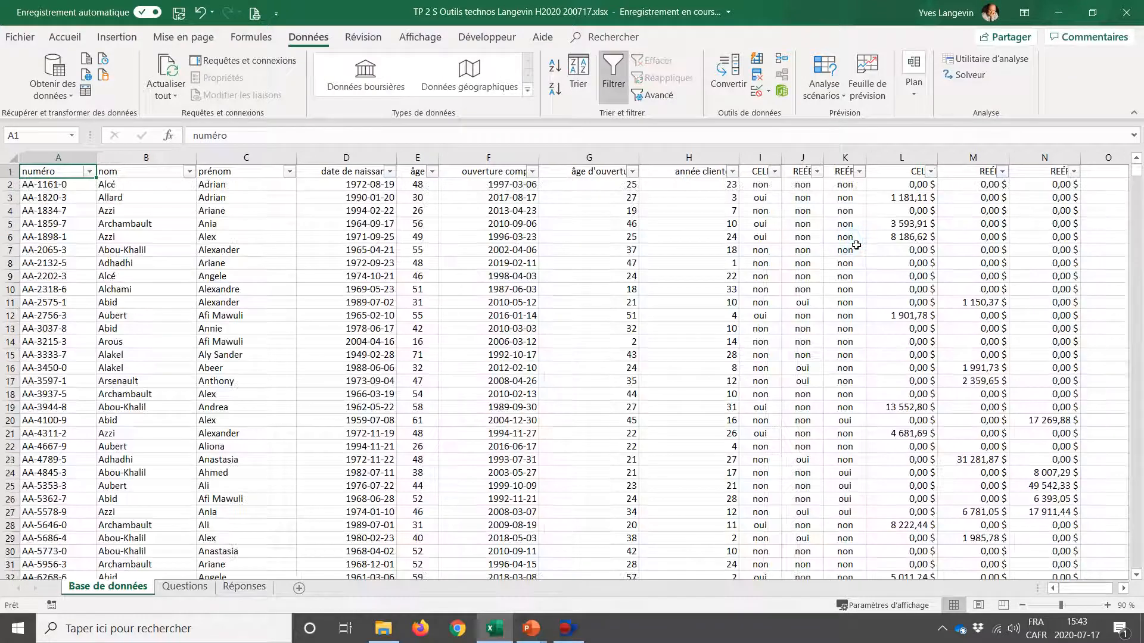
Step: Filter the REÉR $ column to amounts greater than 150000
{"action": "left_click", "coordinate": [1074, 171]}
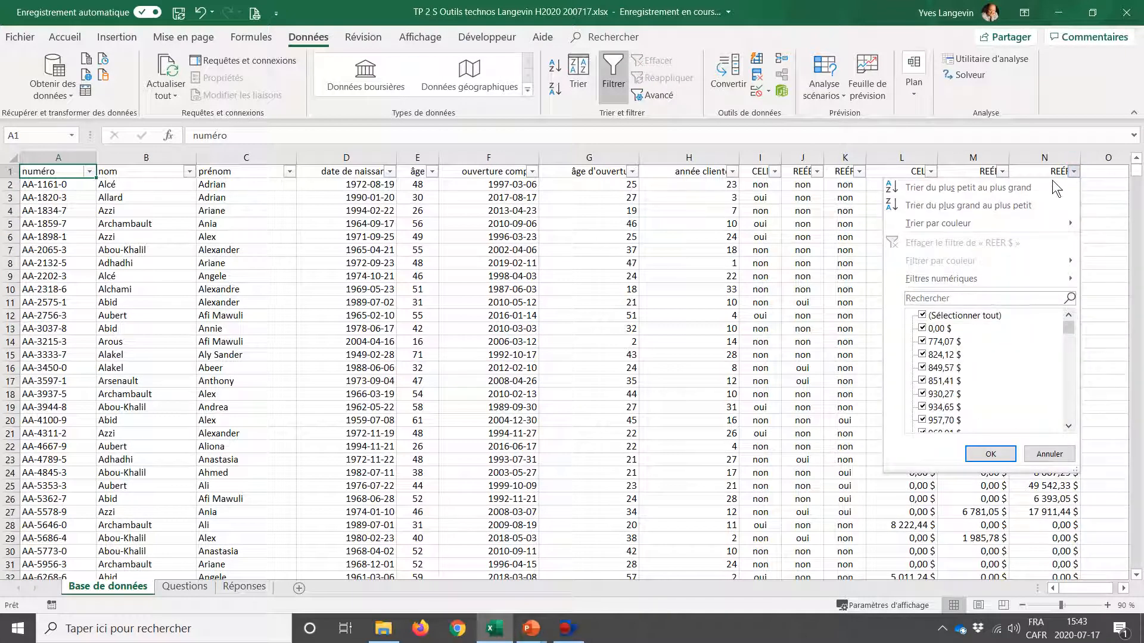
{"action": "mouse_move", "coordinate": [977, 278]}
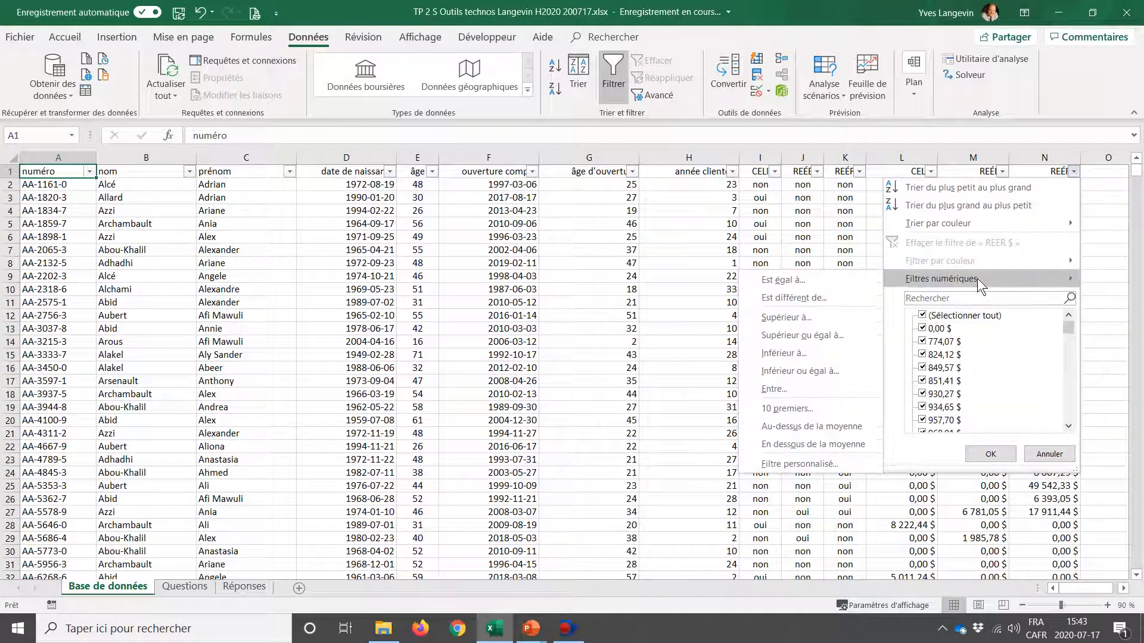
{"action": "left_click", "coordinate": [816, 315]}
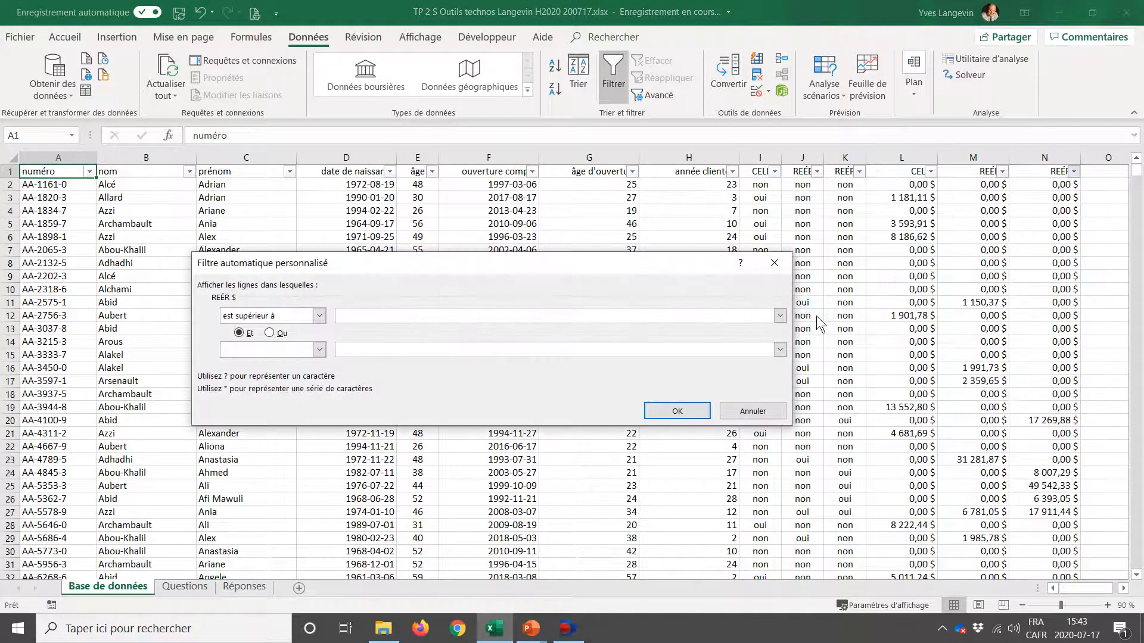
{"action": "type", "text": "1250000"}
{"action": "key", "text": "Return"}
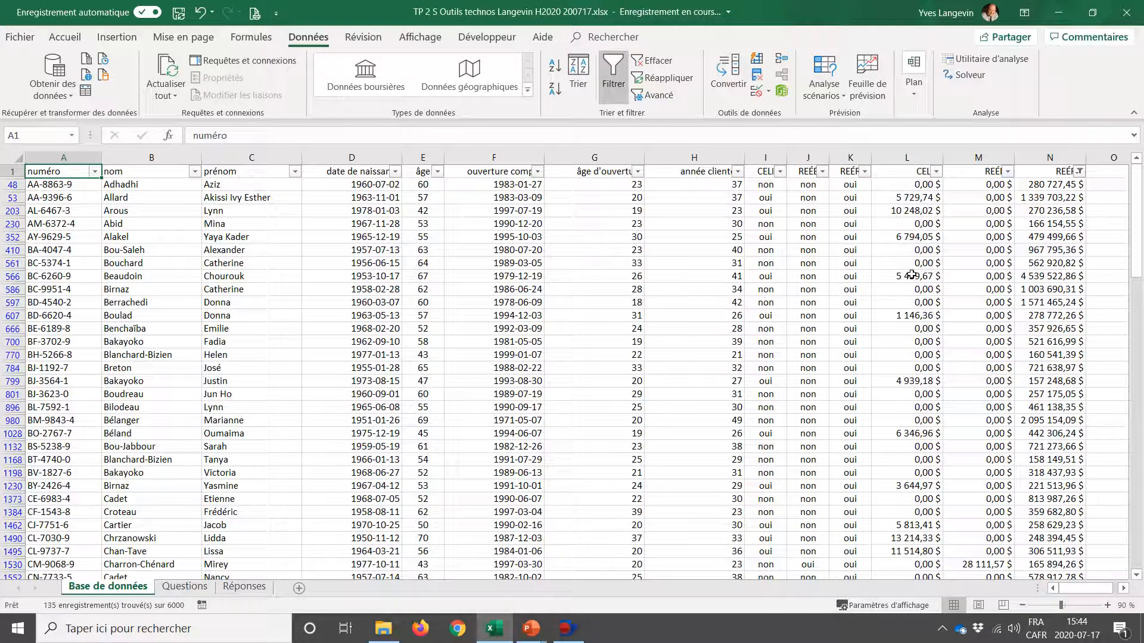
Step: Check the largest amounts in the filtered REÉR $ column and enter 135 as the answer to question 7 on the Questions sheet
{"action": "left_click", "coordinate": [1039, 278]}
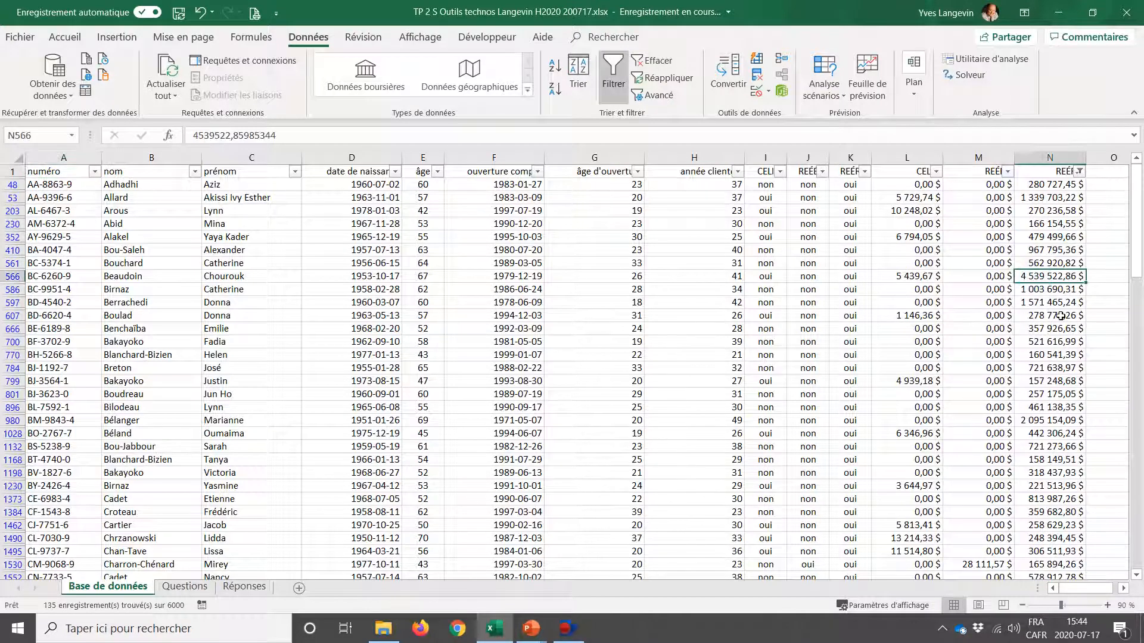
{"action": "left_click", "coordinate": [1050, 421]}
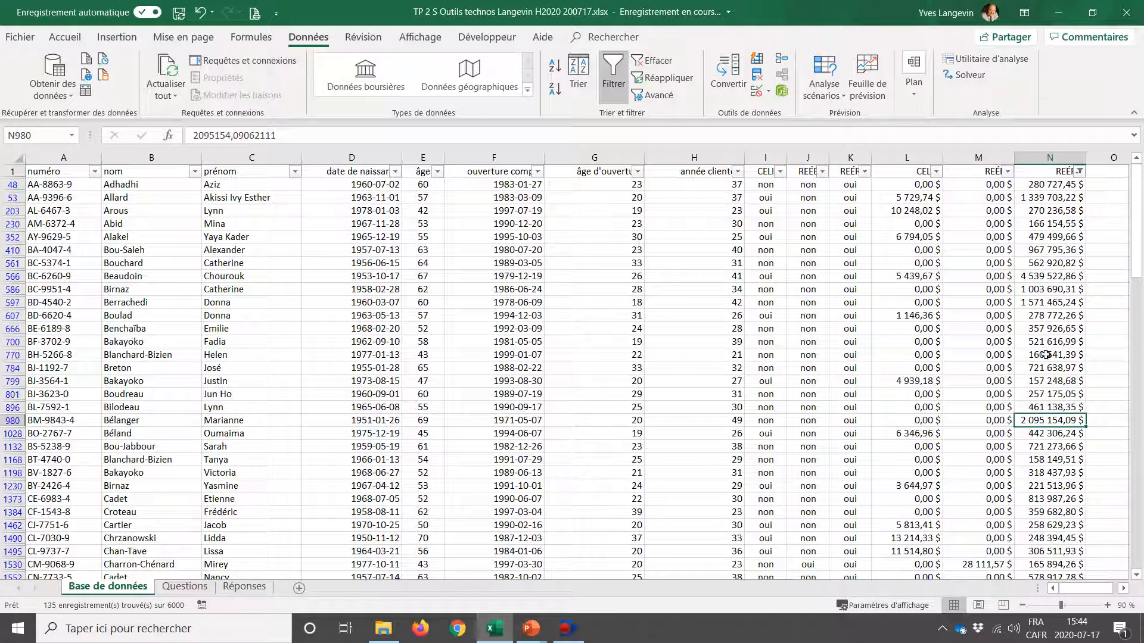
{"action": "left_click", "coordinate": [1038, 197]}
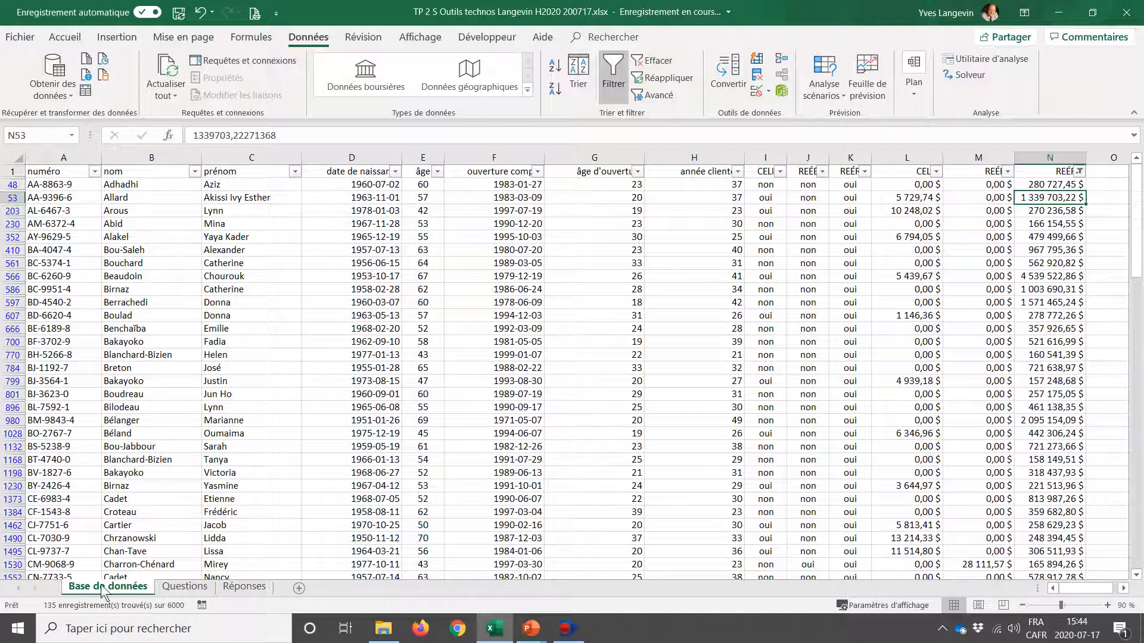
{"action": "left_click", "coordinate": [159, 586]}
{"action": "type", "text": "135"}
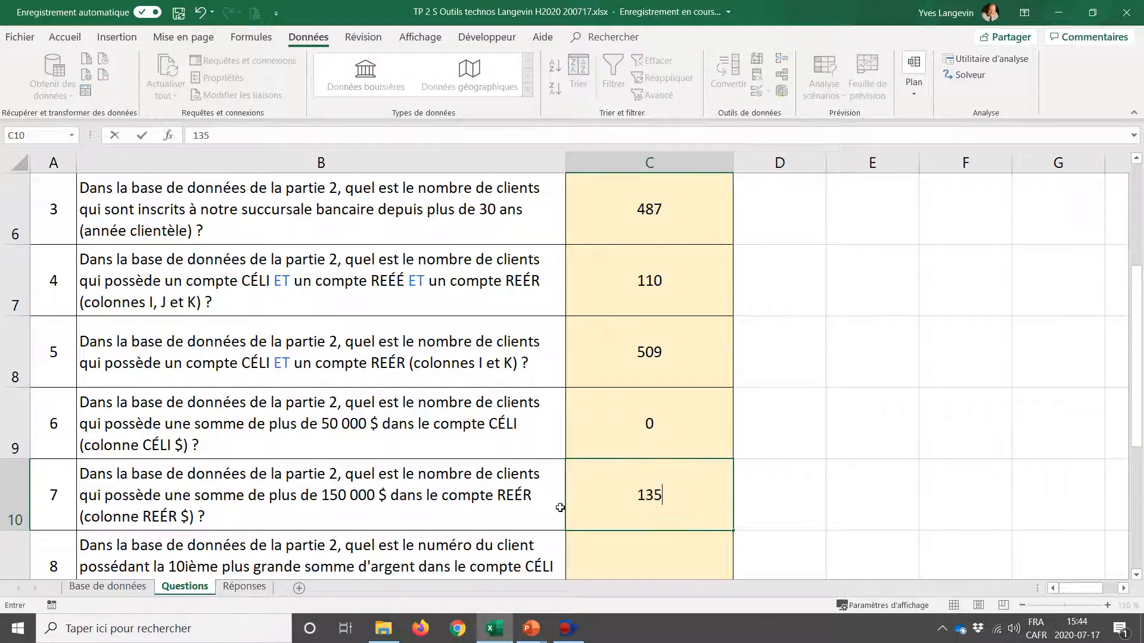
{"action": "key", "text": "Return"}
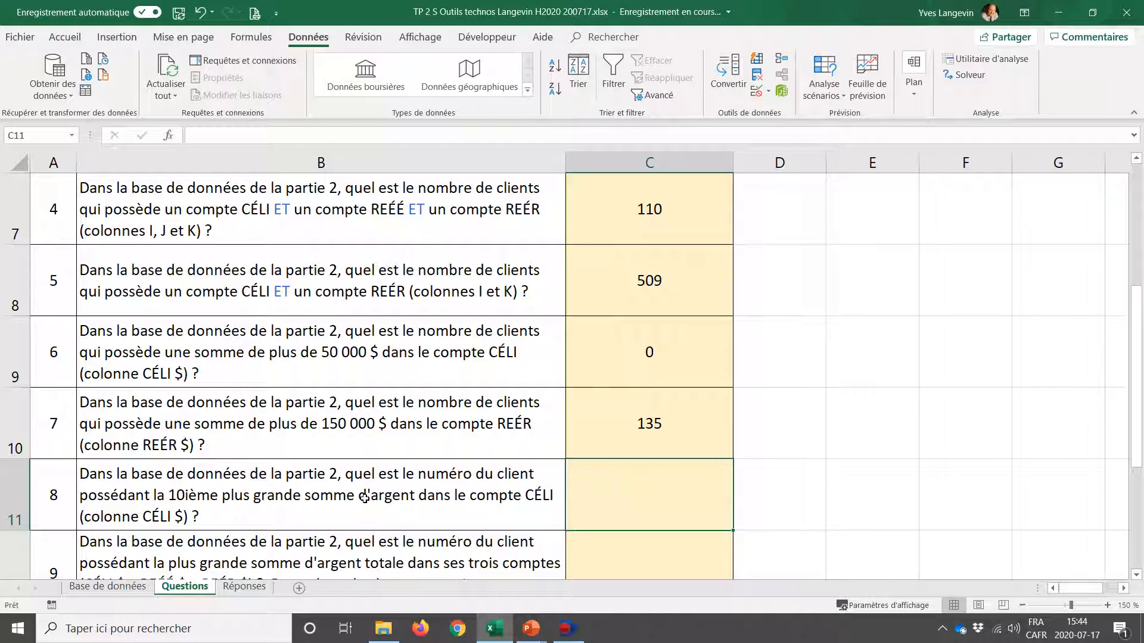
Step: Clear the REÉR $ column's filter in the Base de données sheet
{"action": "left_click", "coordinate": [83, 589]}
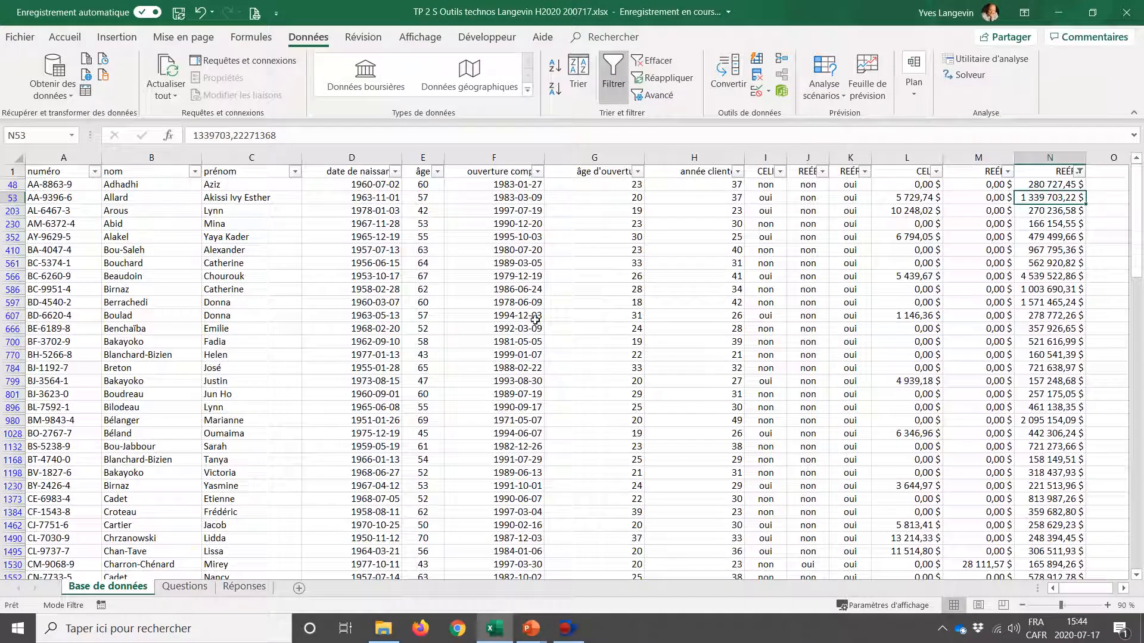
{"action": "left_click", "coordinate": [1079, 171]}
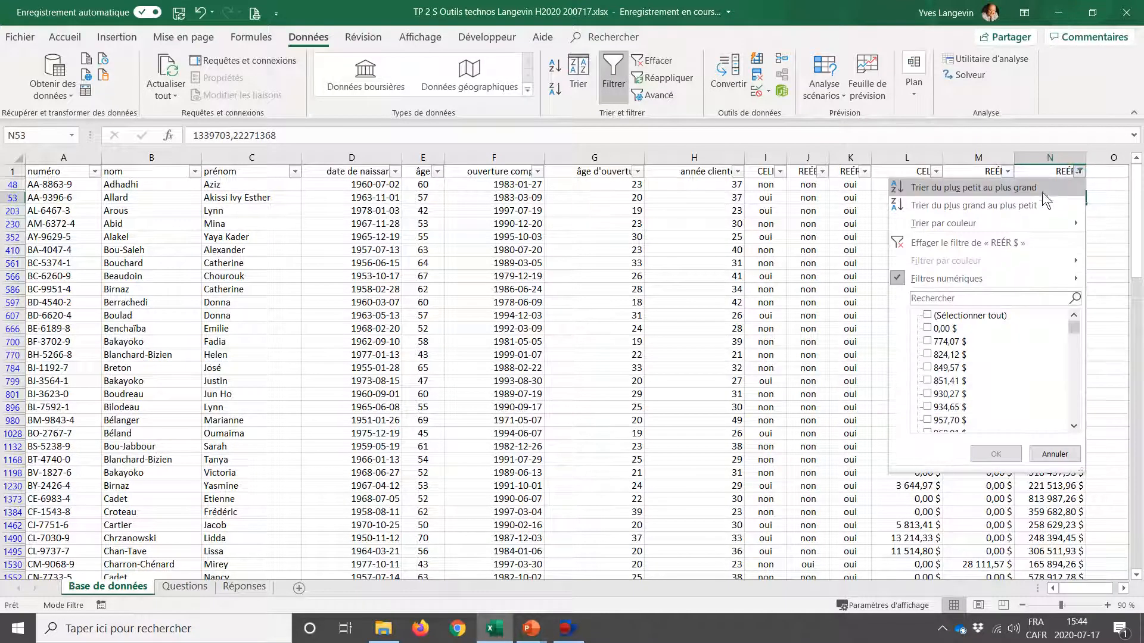
{"action": "left_click", "coordinate": [999, 242]}
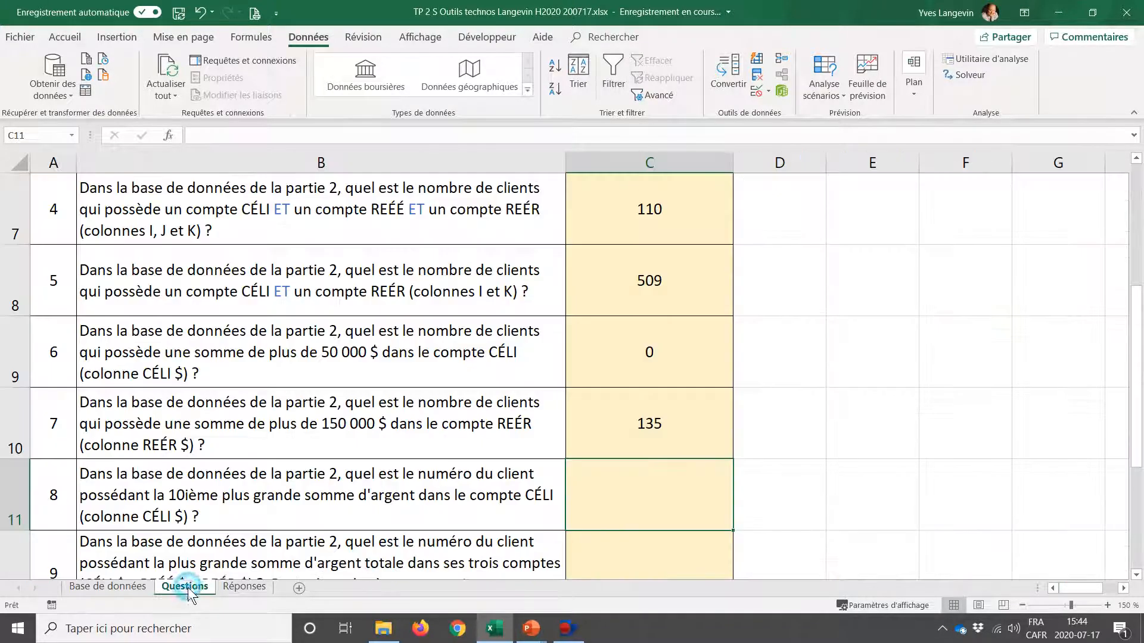
Step: For question 8, filter the CELI $ column to its top 10 items and sort them from smallest to largest
{"action": "left_click", "coordinate": [187, 587]}
{"action": "left_click", "coordinate": [138, 588]}
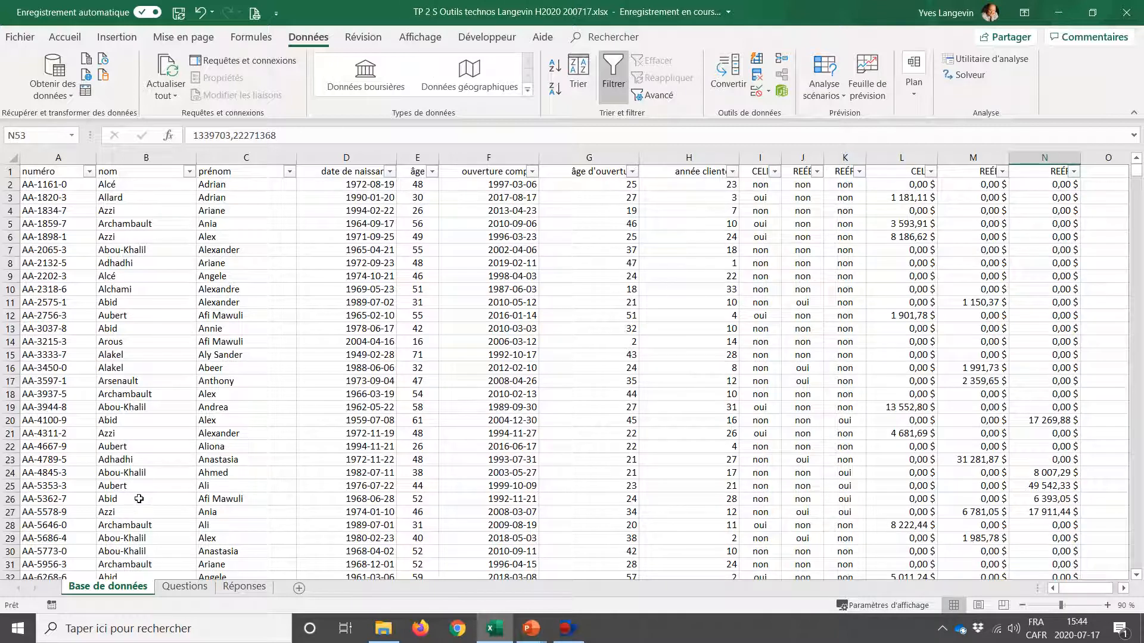
{"action": "left_click", "coordinate": [183, 586]}
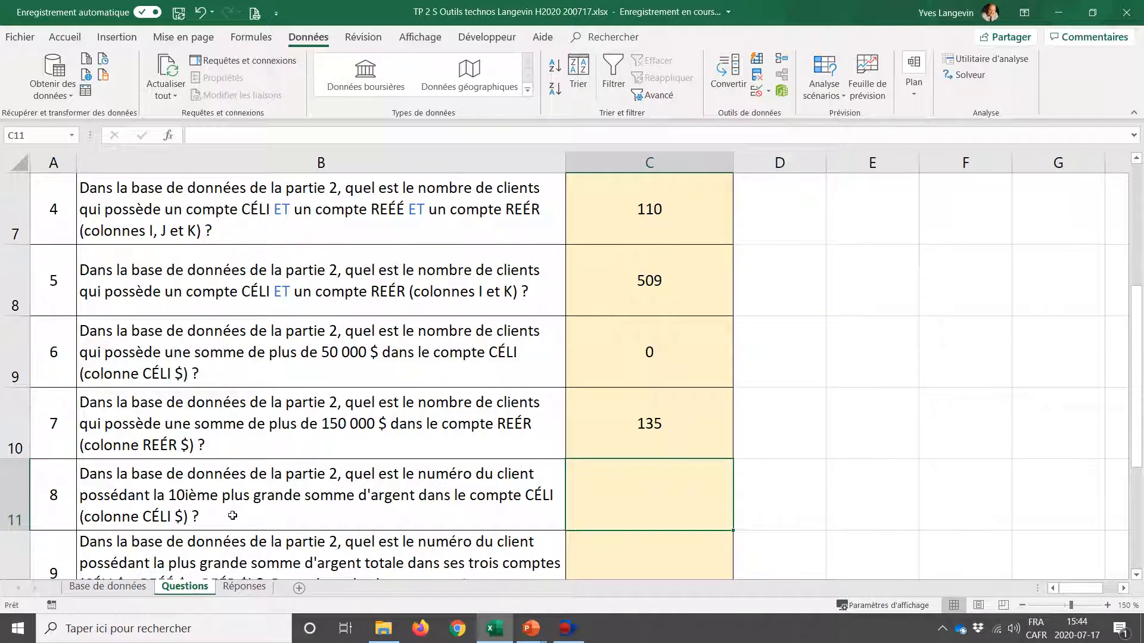
{"action": "left_click", "coordinate": [109, 586]}
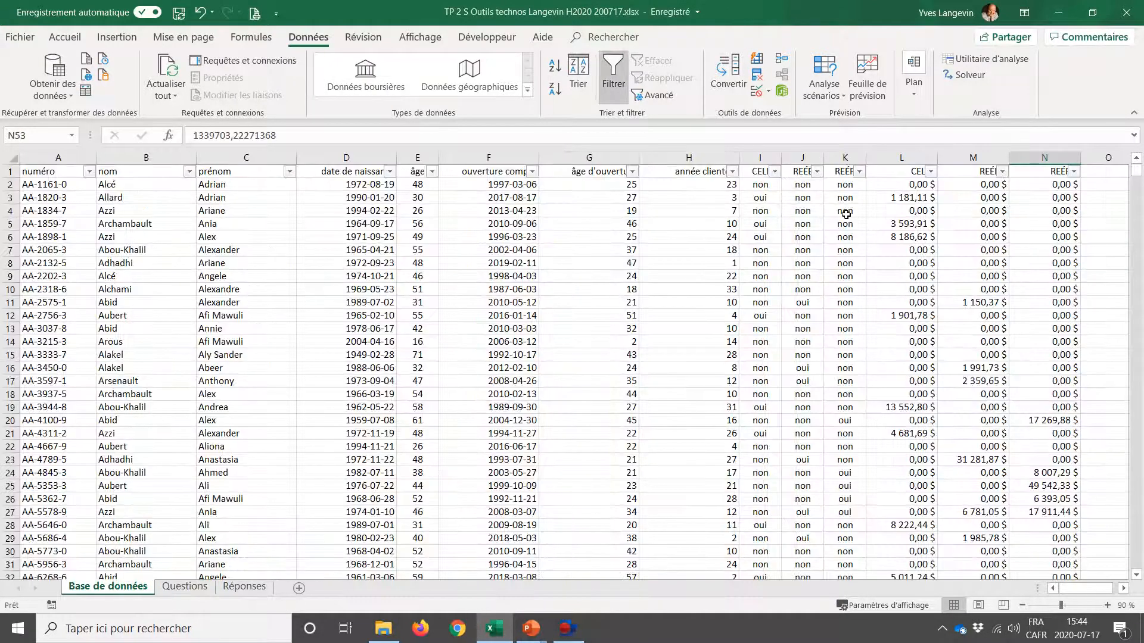
{"action": "left_click", "coordinate": [931, 173]}
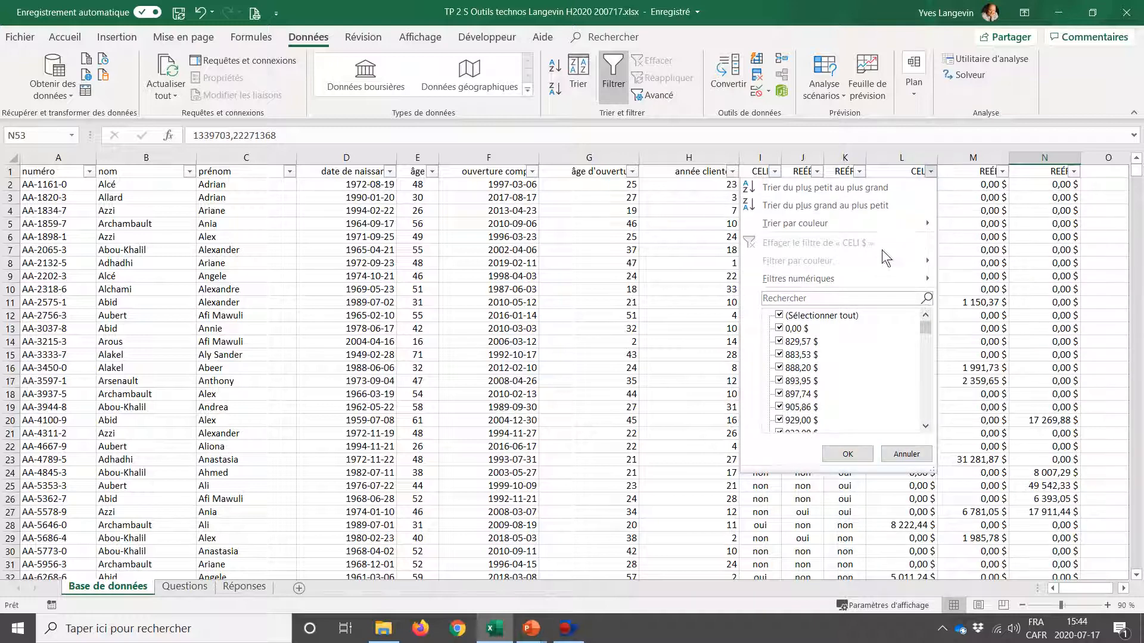
{"action": "mouse_move", "coordinate": [870, 280]}
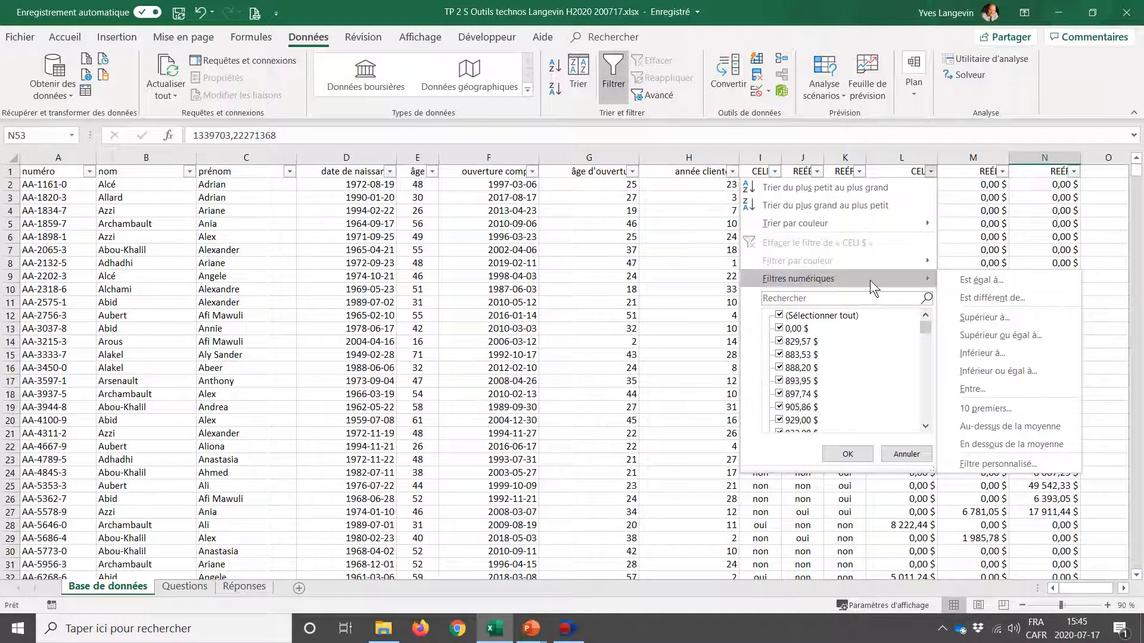
{"action": "left_click", "coordinate": [949, 405]}
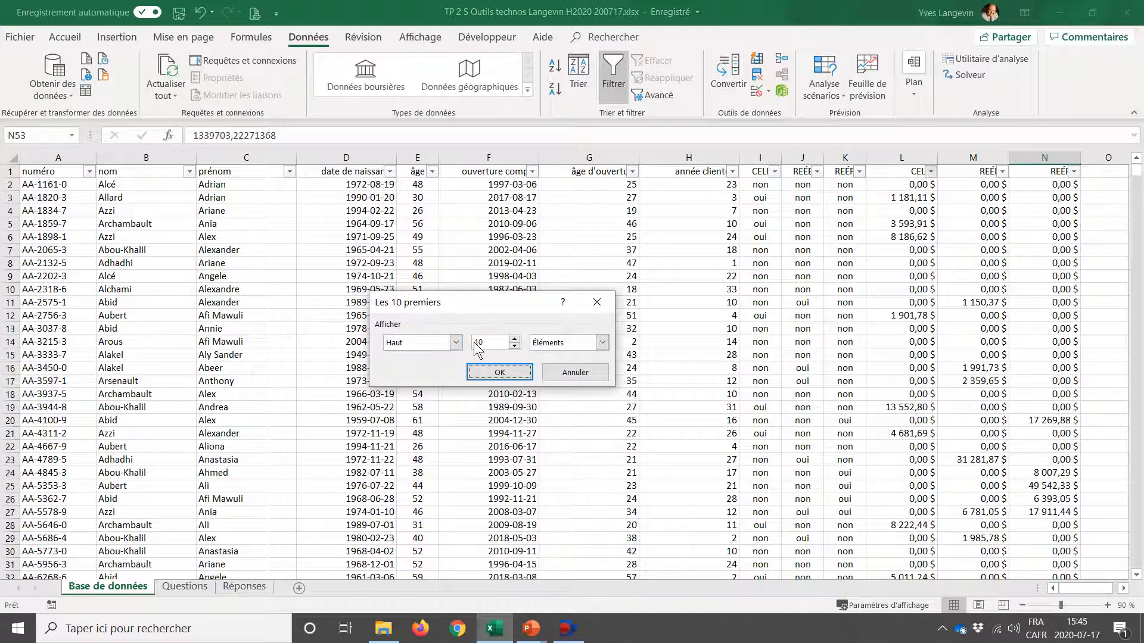
{"action": "left_click", "coordinate": [487, 376]}
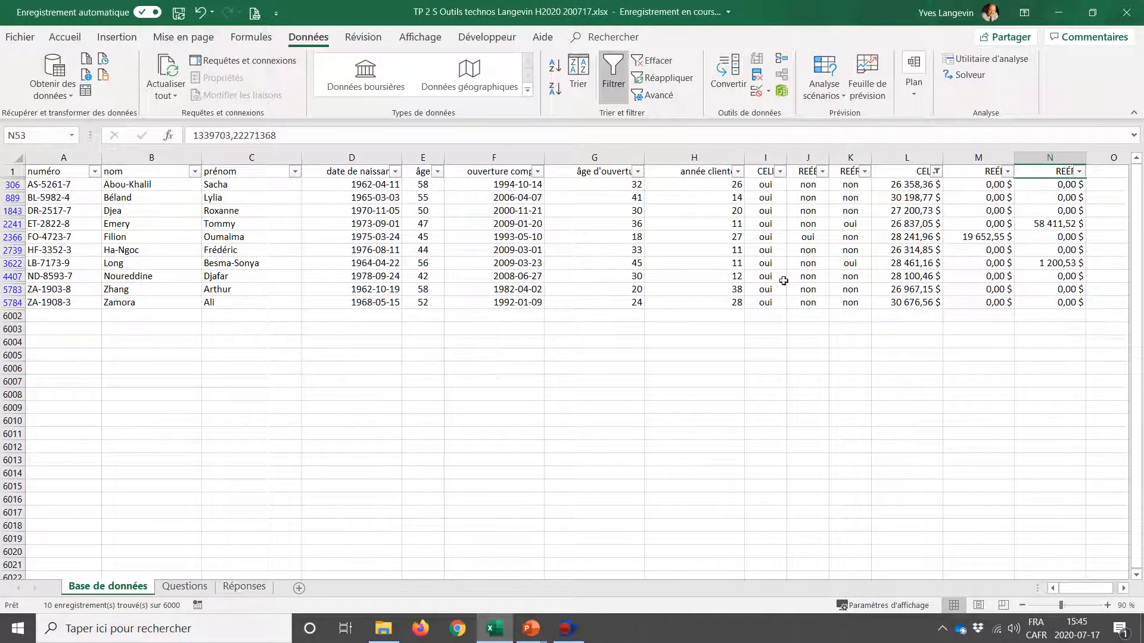
{"action": "left_click", "coordinate": [936, 172]}
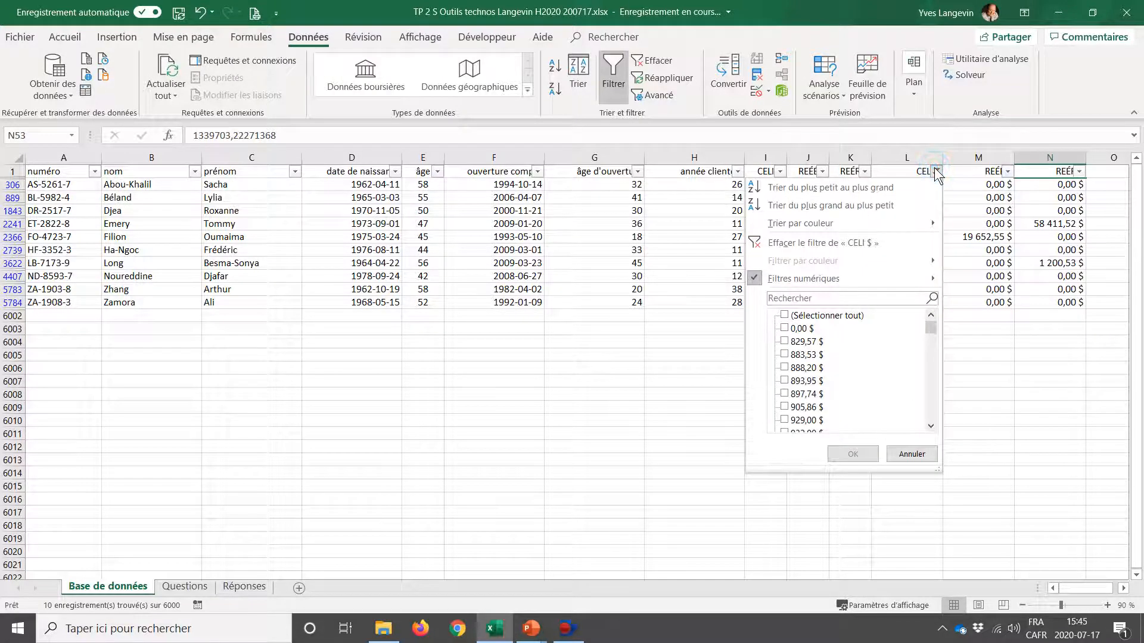
{"action": "left_click", "coordinate": [889, 187]}
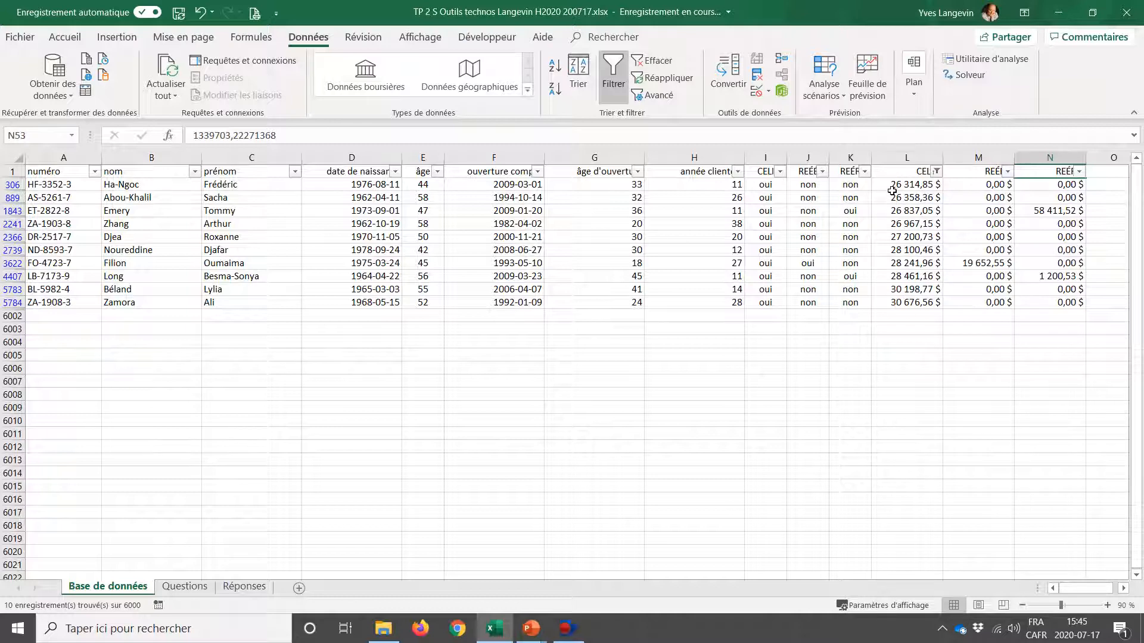
Step: Go through the sorted CELI $ amounts from smallest to largest and back to identify the tenth largest
{"action": "left_click", "coordinate": [892, 187]}
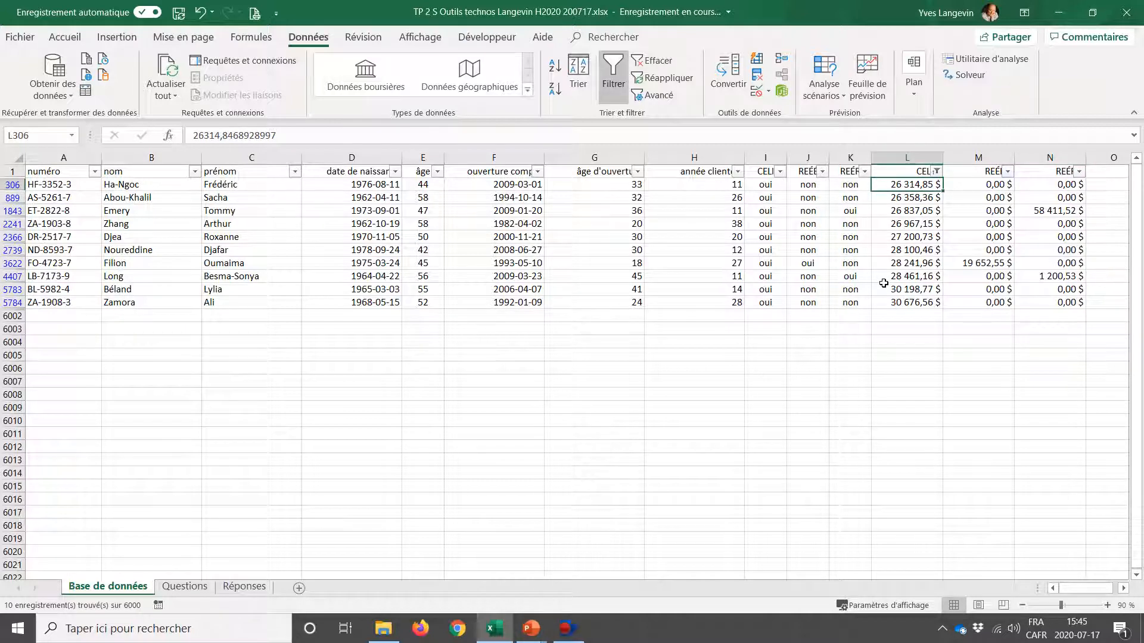
{"action": "key", "text": "Down"}
{"action": "key", "text": "Down"}
{"action": "key", "text": "Down"}
{"action": "key", "text": "Down"}
{"action": "key", "text": "Down"}
{"action": "key", "text": "Down"}
{"action": "key", "text": "Down"}
{"action": "key", "text": "Down"}
{"action": "key", "text": "Down"}
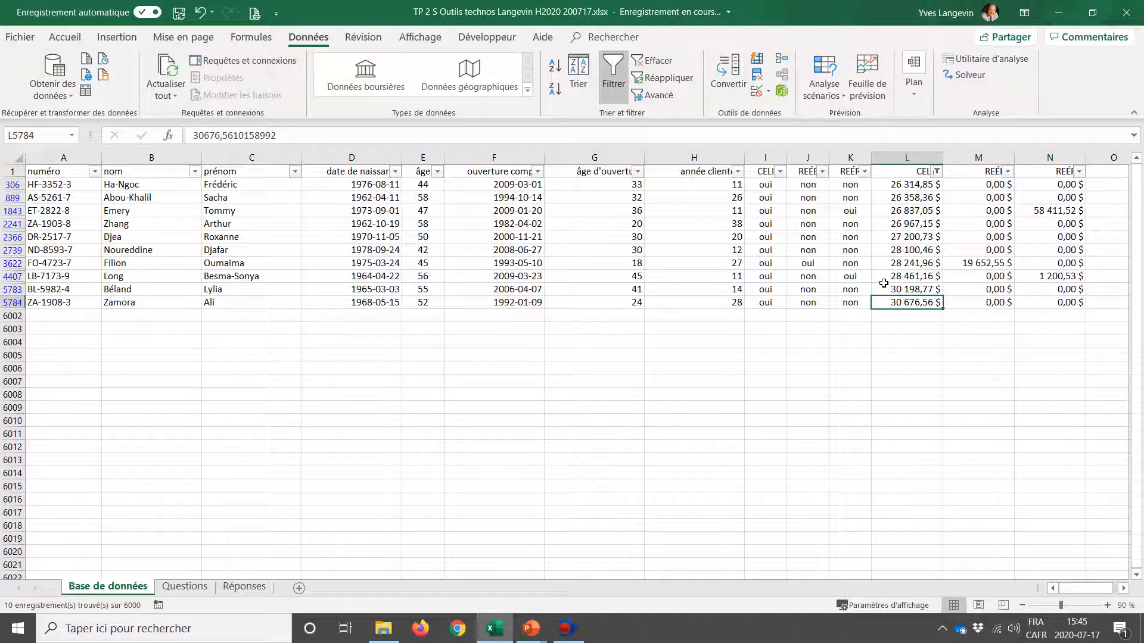
{"action": "key", "text": "Up"}
{"action": "key", "text": "Up"}
{"action": "key", "text": "Up"}
{"action": "key", "text": "Up"}
{"action": "key", "text": "Up"}
{"action": "key", "text": "Up"}
{"action": "key", "text": "Up"}
{"action": "key", "text": "Up"}
{"action": "key", "text": "Up"}
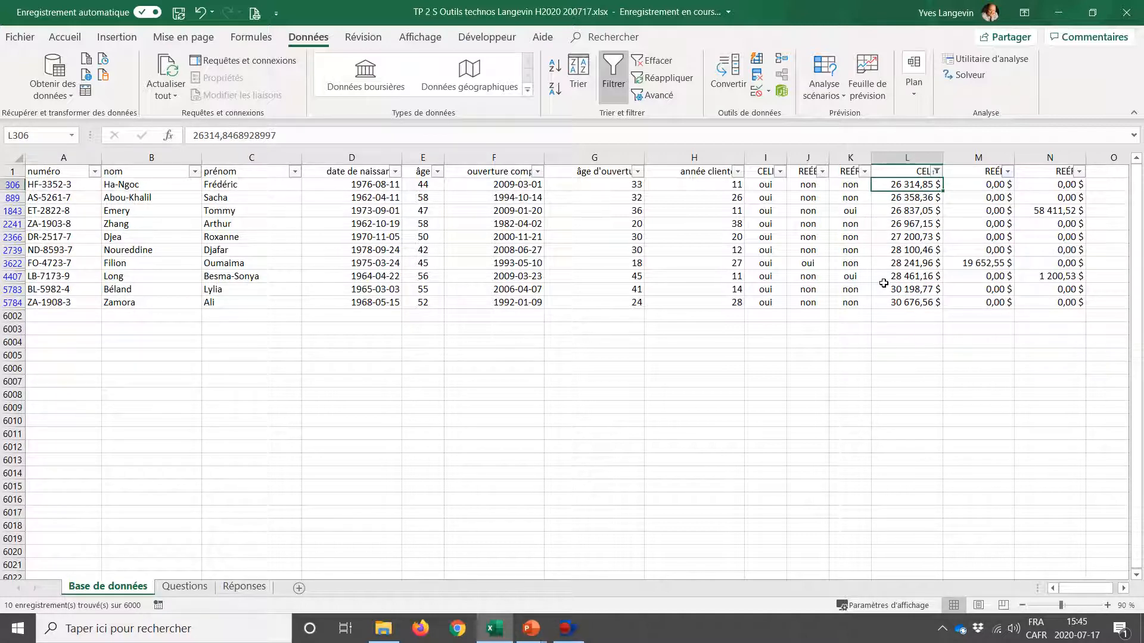
Step: Get the number of the client with the tenth largest CELI $ amount and enter it as the answer to question 8 on the Questions sheet
{"action": "key", "text": "Home"}
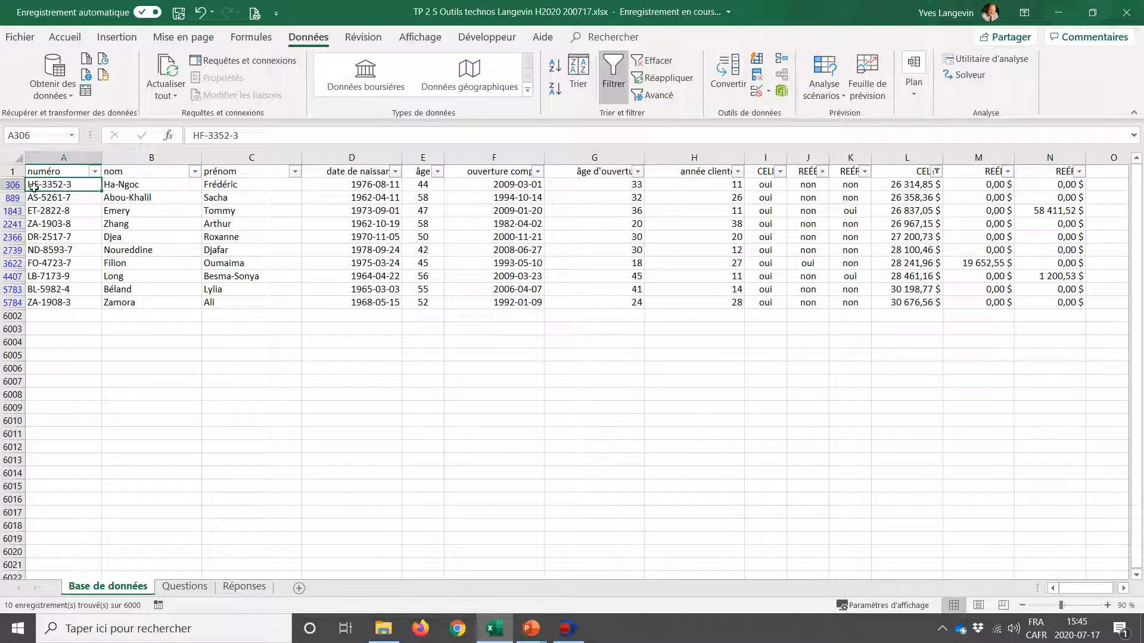
{"action": "left_click", "coordinate": [22, 186]}
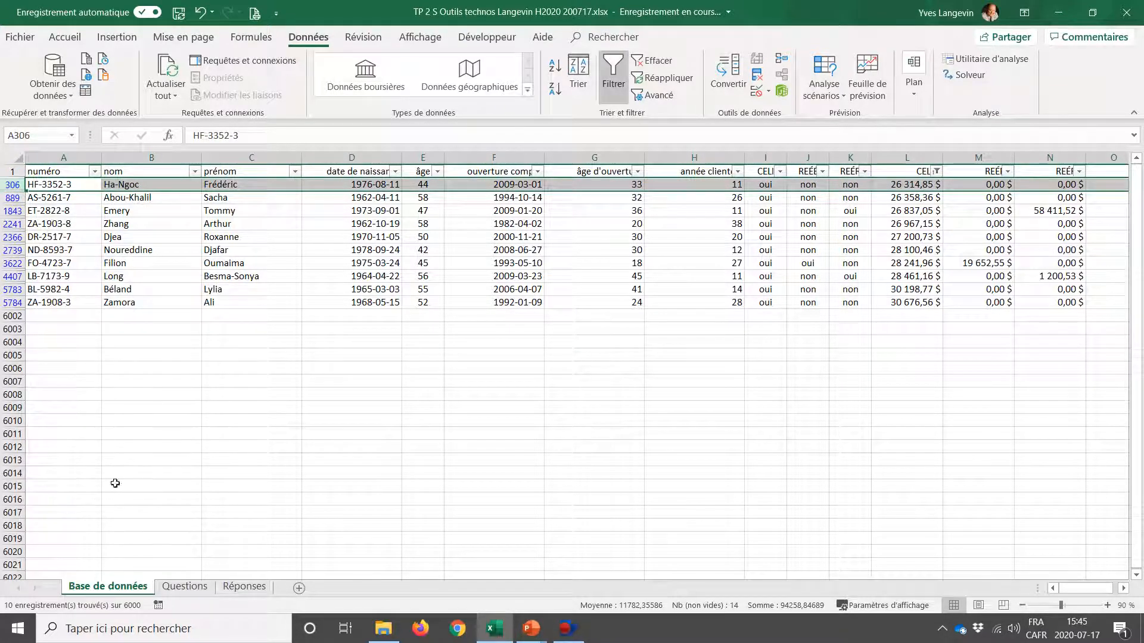
{"action": "left_click", "coordinate": [176, 591]}
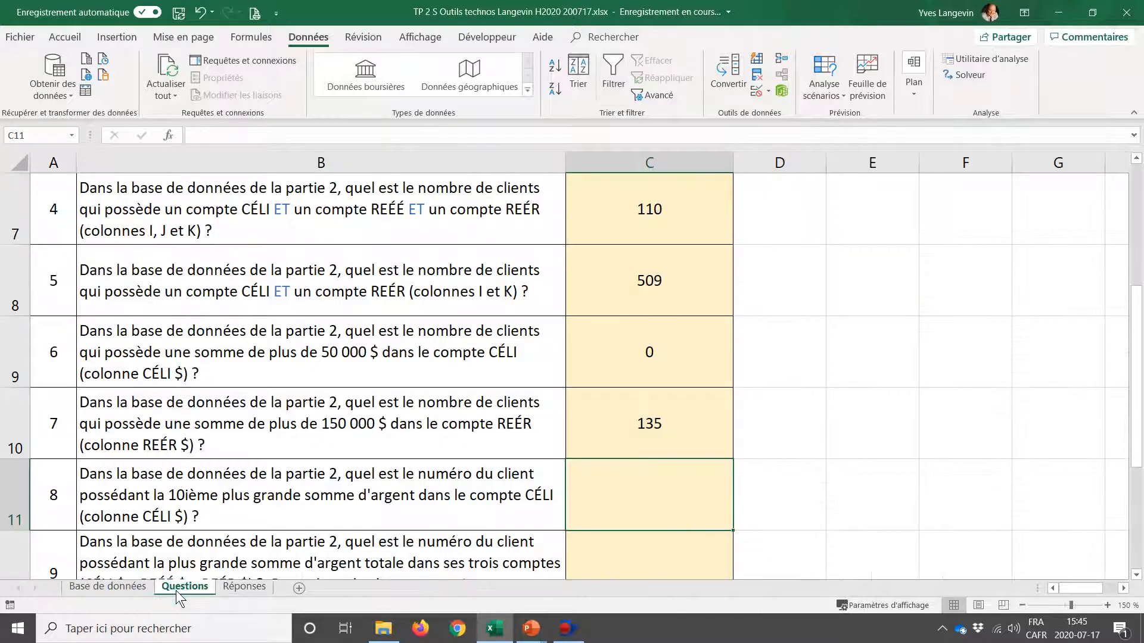
{"action": "type", "text": "HF-"}
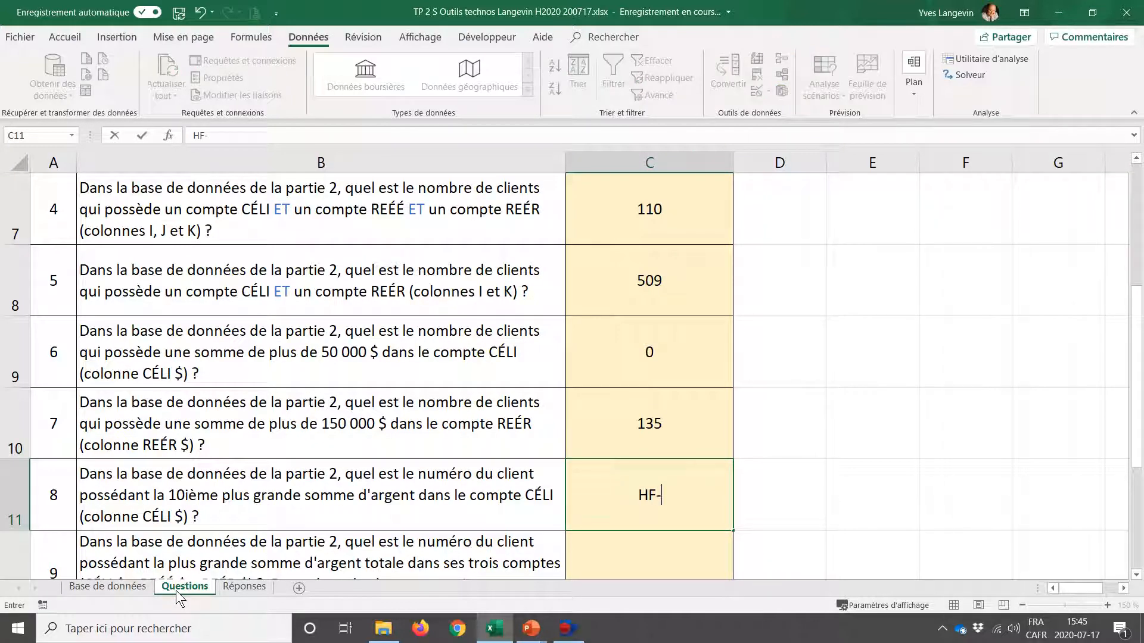
{"action": "type", "text": "3352-3"}
{"action": "key", "text": "Return"}
{"action": "key", "text": "Up"}
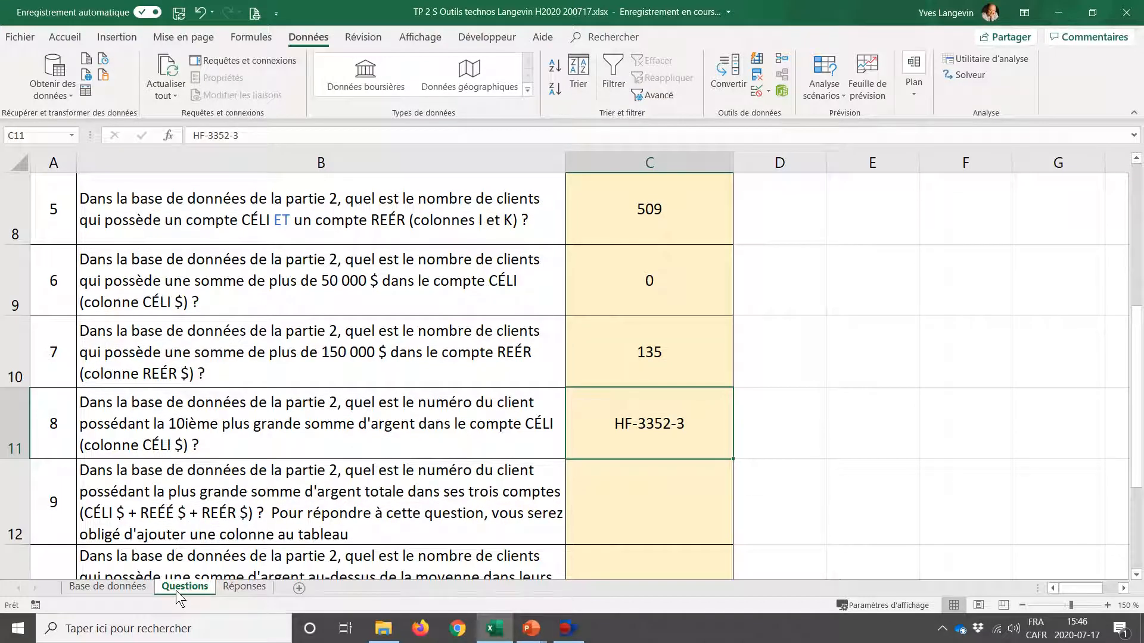
Step: In the Base de données sheet, clear the CELI $ column's filter and sort the column from largest to smallest
{"action": "left_click", "coordinate": [146, 588]}
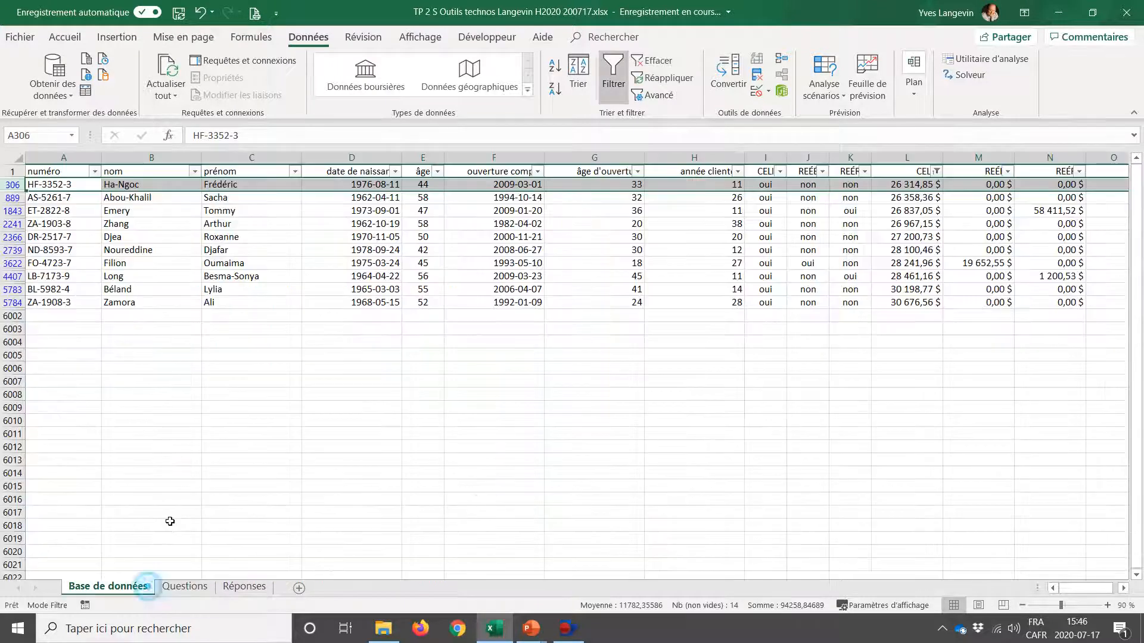
{"action": "left_click", "coordinate": [937, 172]}
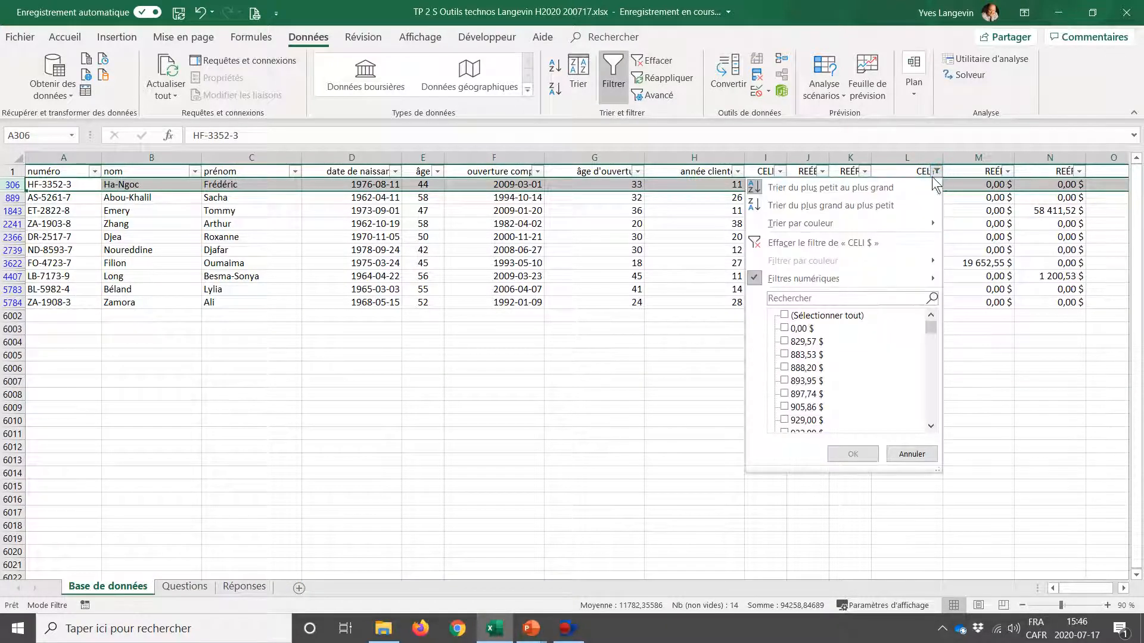
{"action": "left_click", "coordinate": [830, 247]}
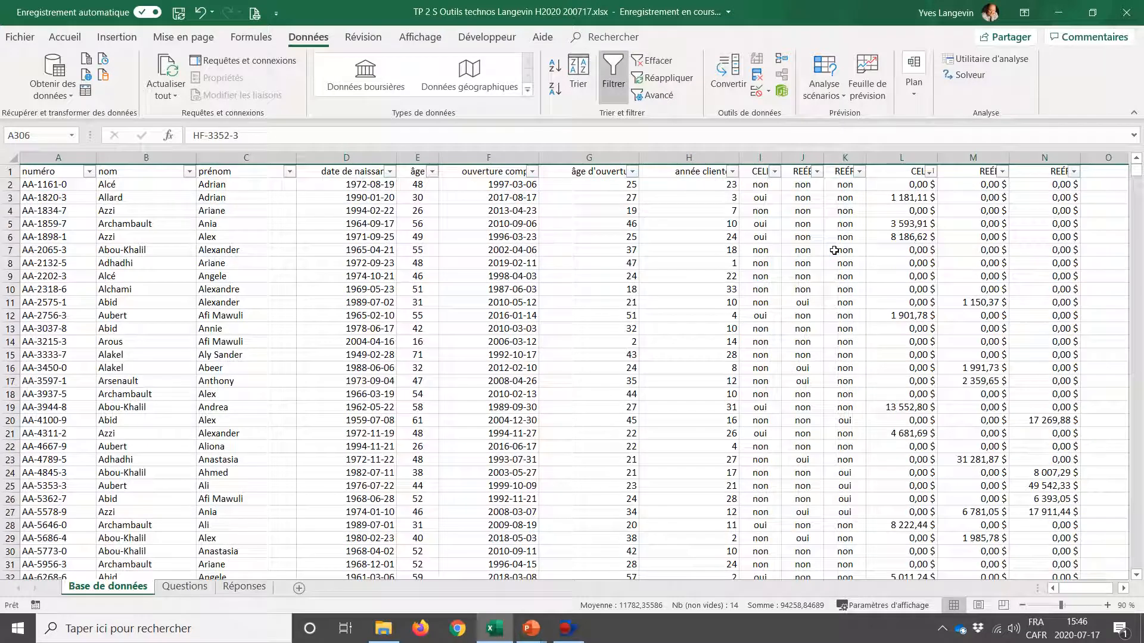
{"action": "left_click", "coordinate": [931, 174]}
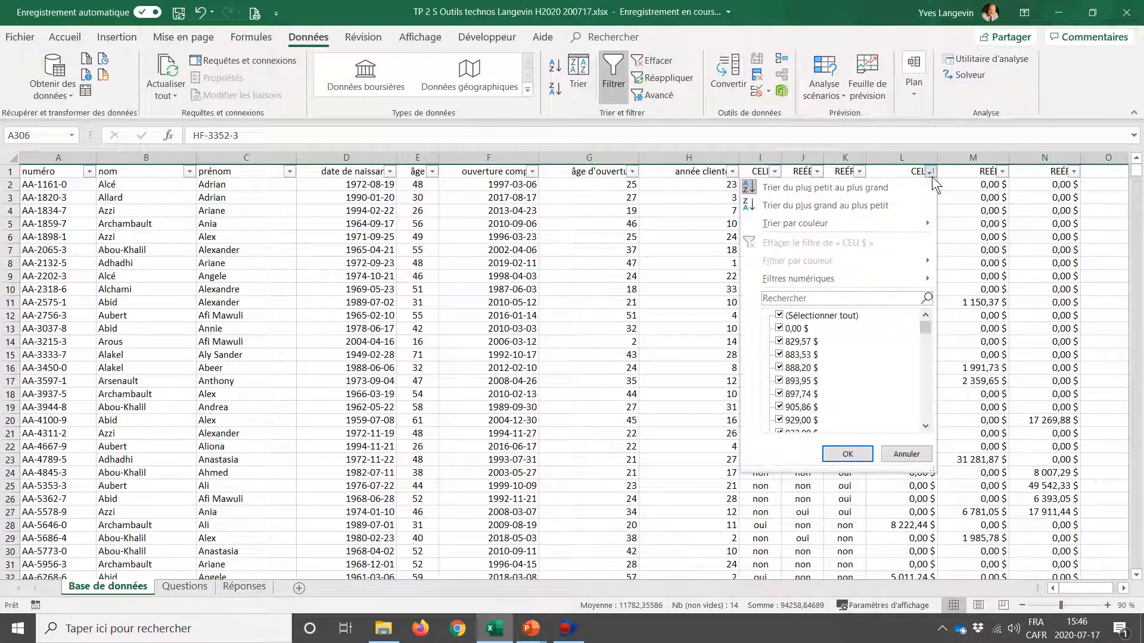
{"action": "left_click", "coordinate": [869, 204]}
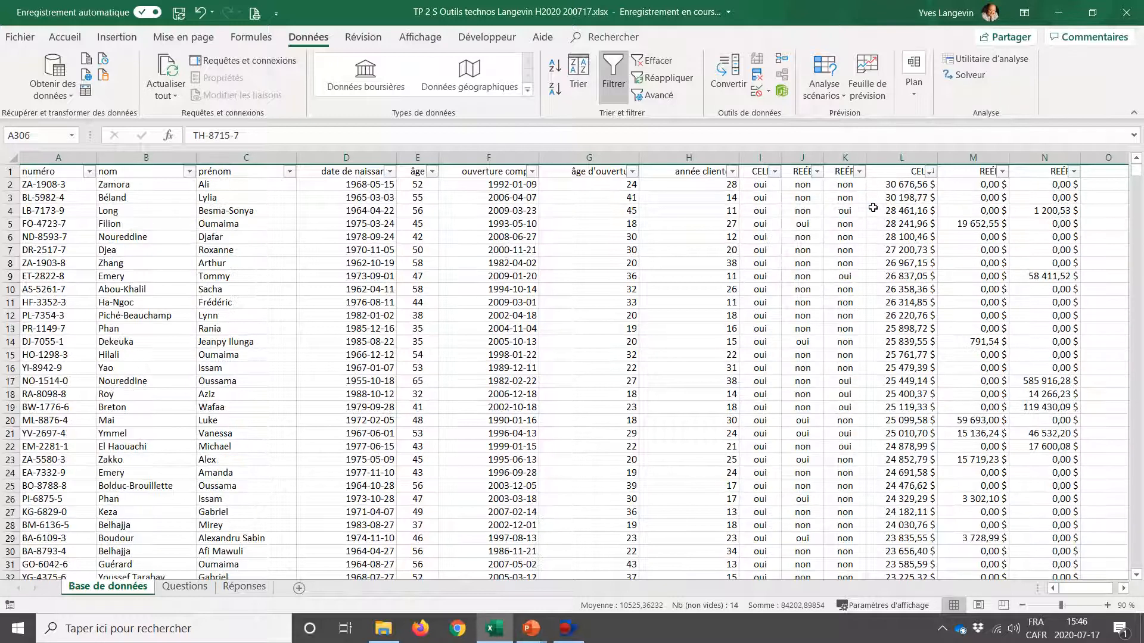
Step: Count down the sorted CELI $ amounts to the tenth largest and check the client number in that row
{"action": "left_click", "coordinate": [889, 188]}
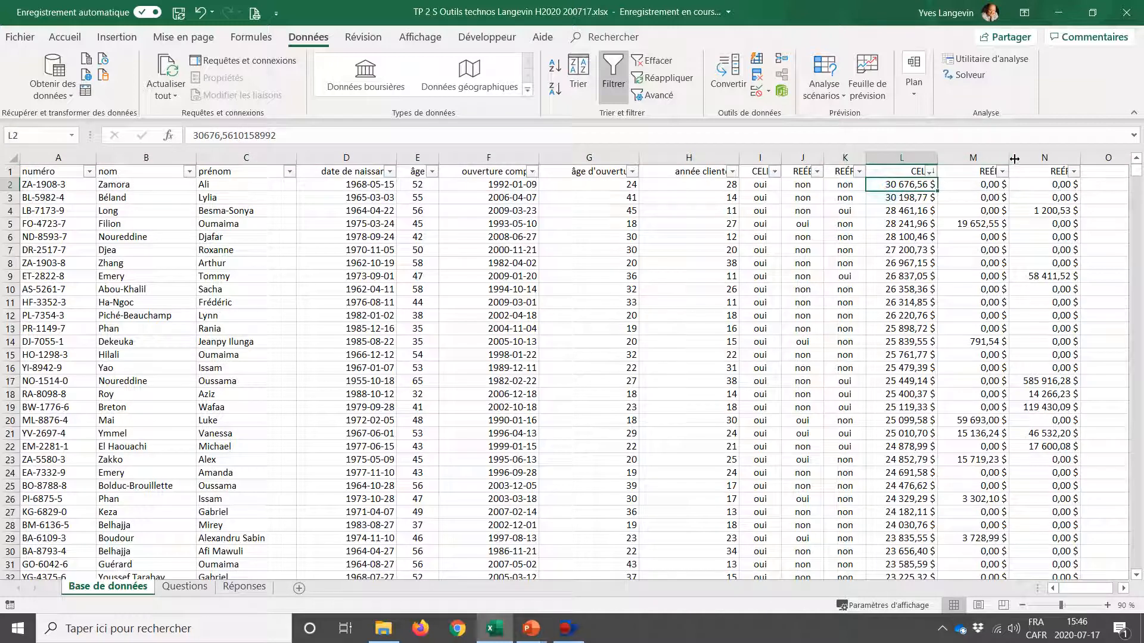
{"action": "key", "text": "Down"}
{"action": "key", "text": "Down"}
{"action": "key", "text": "Down"}
{"action": "key", "text": "Down"}
{"action": "key", "text": "Down"}
{"action": "key", "text": "Down"}
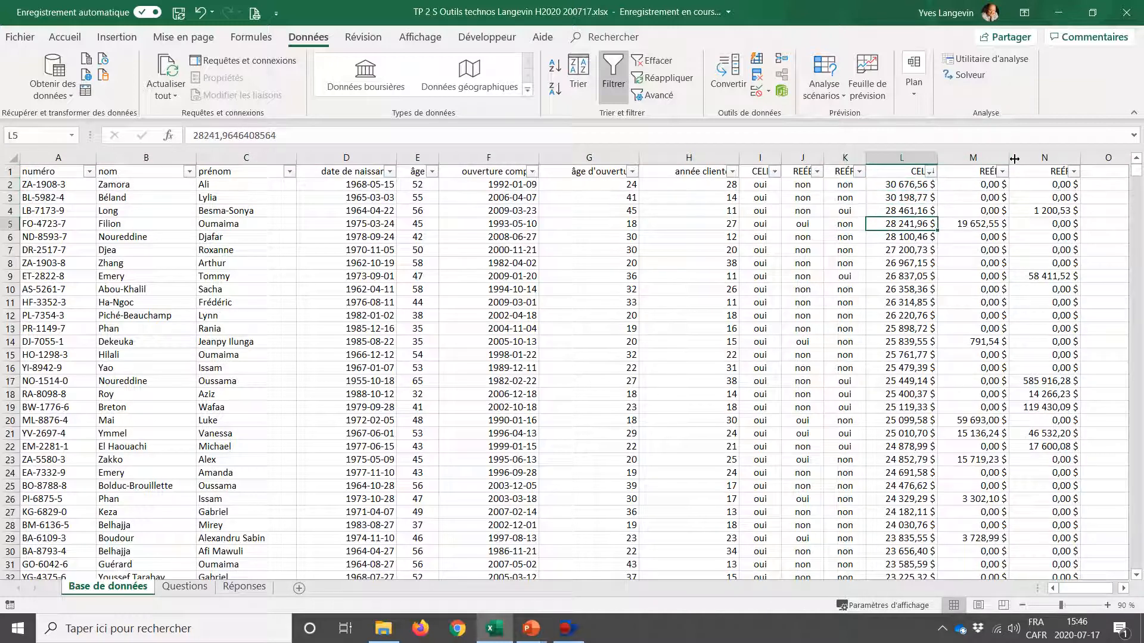
{"action": "key", "text": "Down"}
{"action": "key", "text": "Down"}
{"action": "key", "text": "Down"}
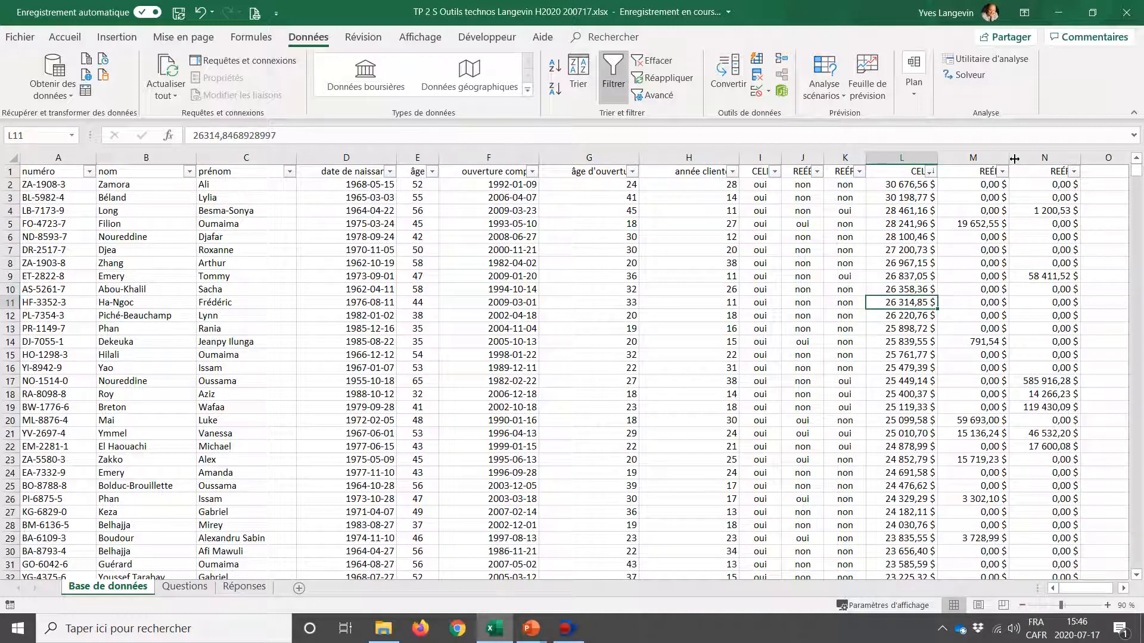
{"action": "key", "text": "Left"}
{"action": "key", "text": "Left"}
{"action": "key", "text": "Left"}
{"action": "key", "text": "Left"}
{"action": "key", "text": "Left"}
{"action": "key", "text": "Left"}
{"action": "key", "text": "Left"}
{"action": "key", "text": "Left"}
{"action": "key", "text": "Left"}
{"action": "key", "text": "Left"}
{"action": "key", "text": "Left"}
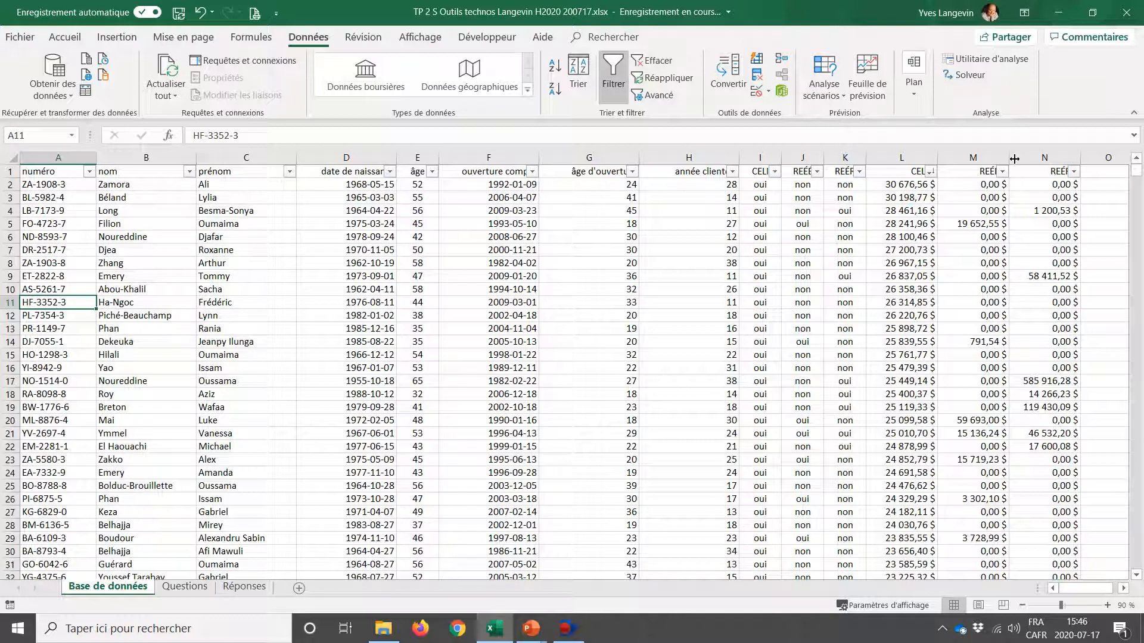
{"action": "key", "text": "Right"}
{"action": "key", "text": "Right"}
{"action": "key", "text": "Right"}
{"action": "key", "text": "Right"}
{"action": "key", "text": "Right"}
{"action": "key", "text": "Right"}
{"action": "key", "text": "Right"}
{"action": "key", "text": "Right"}
{"action": "key", "text": "Right"}
{"action": "key", "text": "Right"}
{"action": "key", "text": "Right"}
{"action": "key", "text": "Right"}
{"action": "key", "text": "Right"}
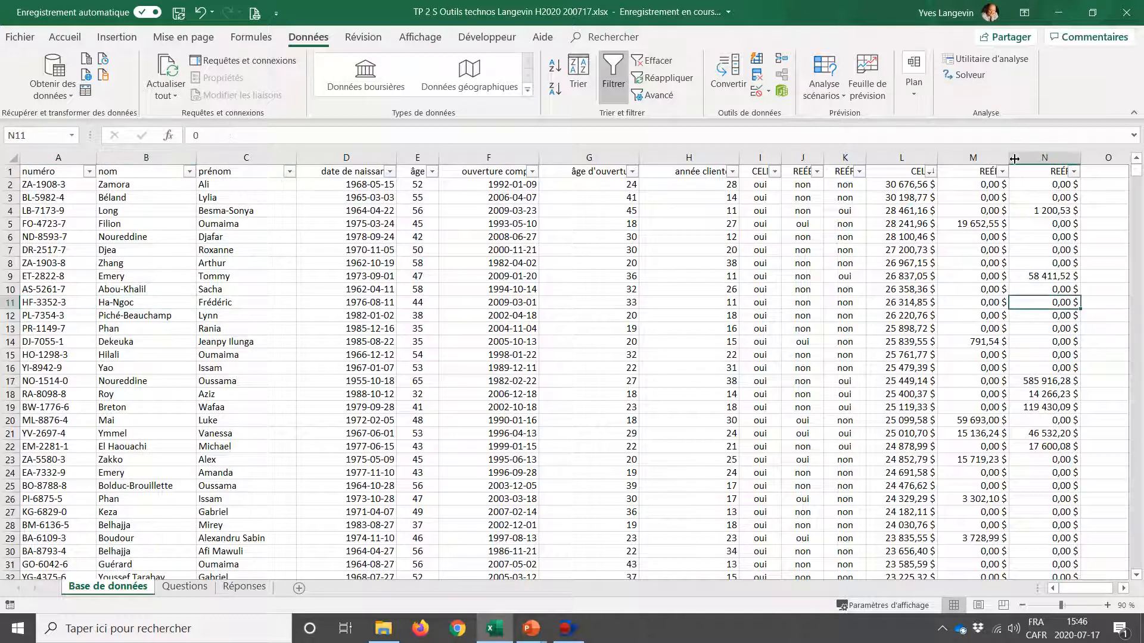
{"action": "key", "text": "Left"}
{"action": "key", "text": "Left"}
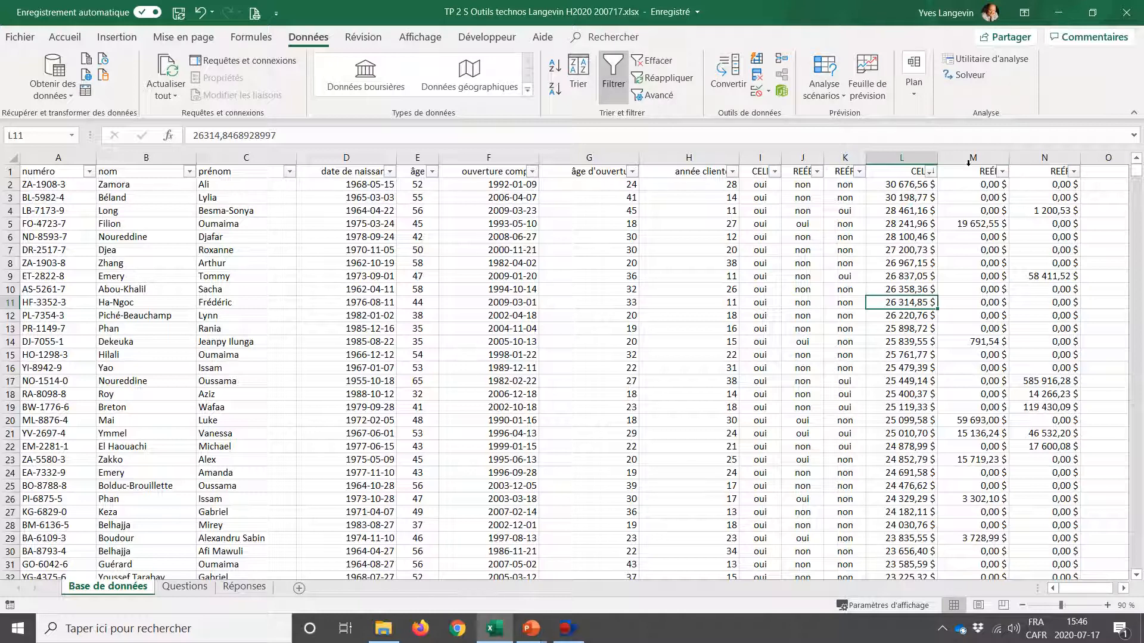
Step: Review question 8 on the Questions sheet and go to the empty answer cell of question 9
{"action": "left_click", "coordinate": [184, 587]}
{"action": "left_click_drag", "start_coordinate": [548, 440], "coordinate": [63, 435]}
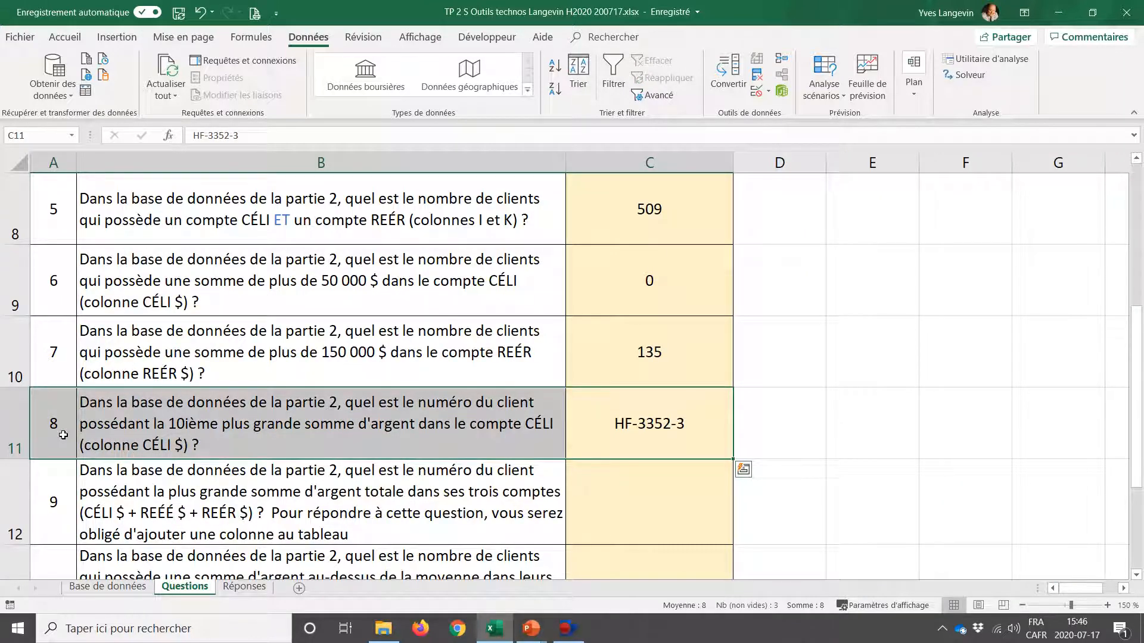
{"action": "left_click", "coordinate": [634, 524]}
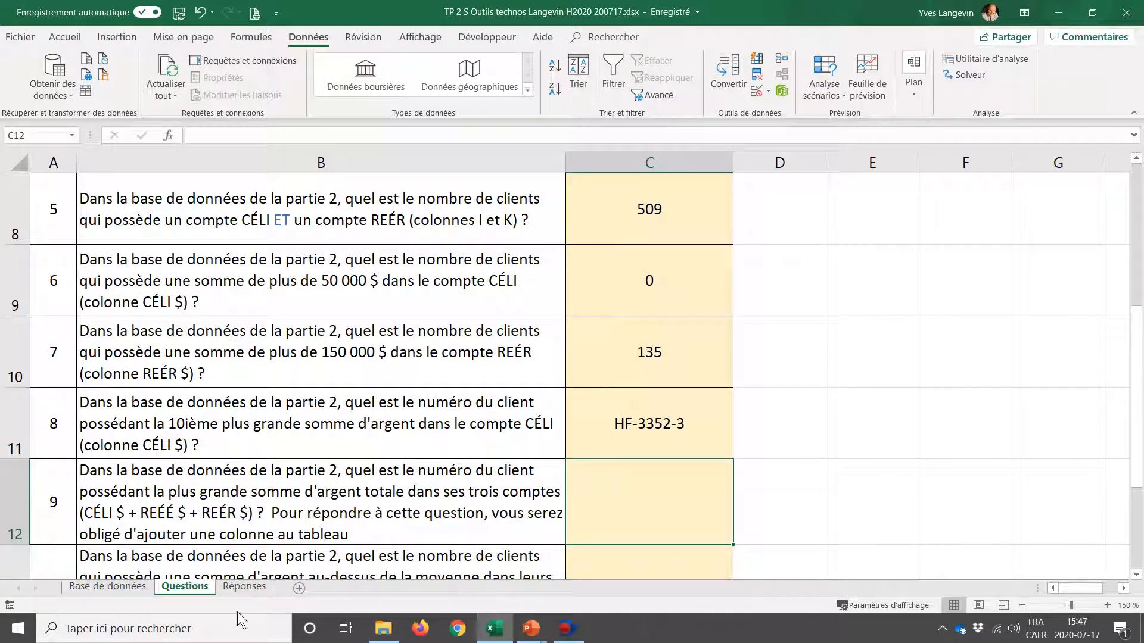
Step: Add a Total header in cell O1 of the Base de données sheet, beside the last REÉR $ column
{"action": "left_click", "coordinate": [113, 589]}
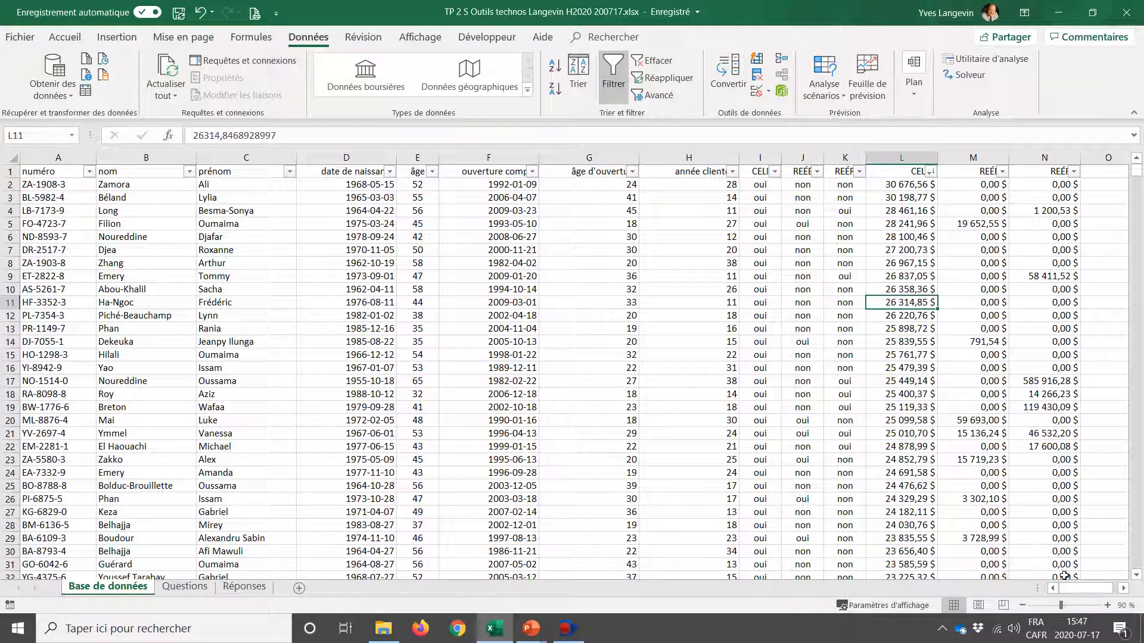
{"action": "left_click", "coordinate": [1123, 588]}
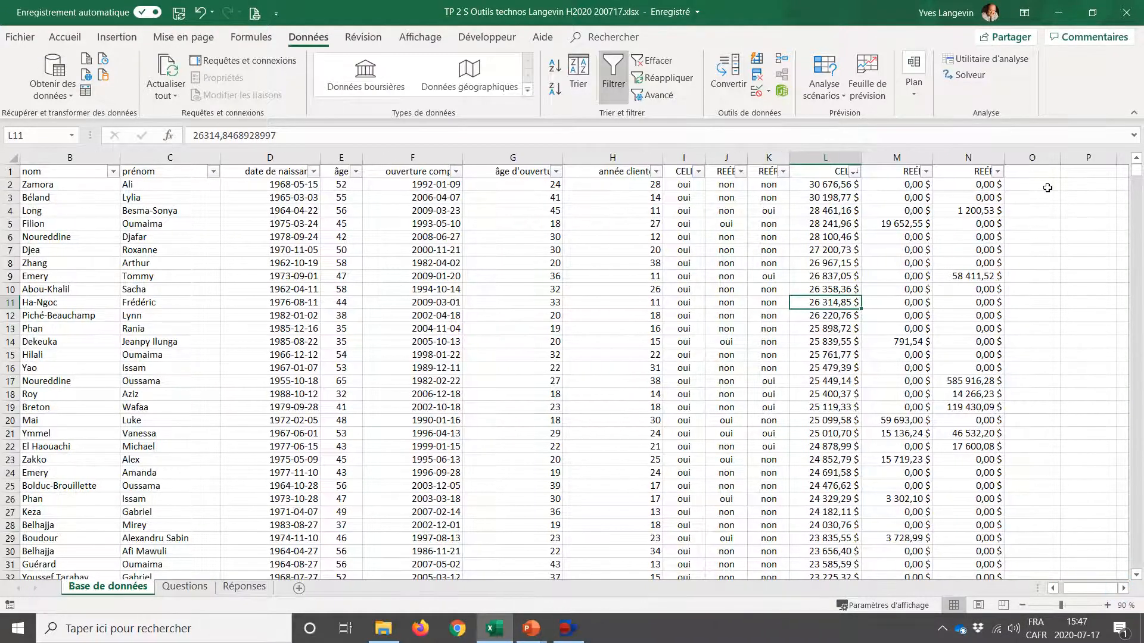
{"action": "left_click", "coordinate": [1043, 176]}
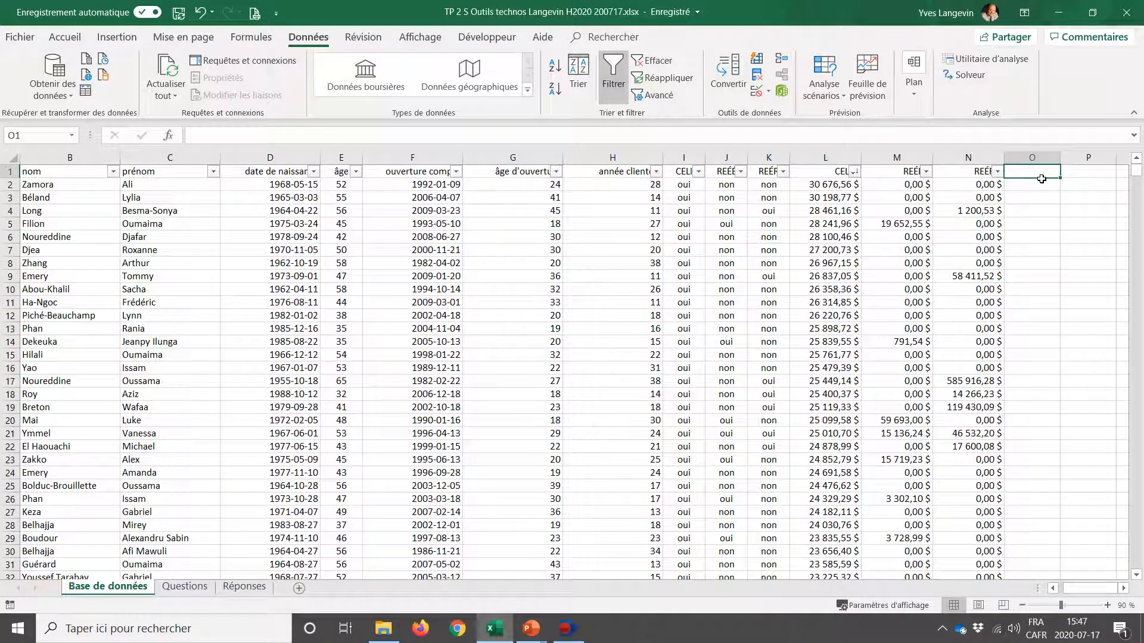
{"action": "type", "text": "Totla"}
{"action": "key", "text": "BackSpace"}
{"action": "key", "text": "BackSpace"}
{"action": "type", "text": "a"}
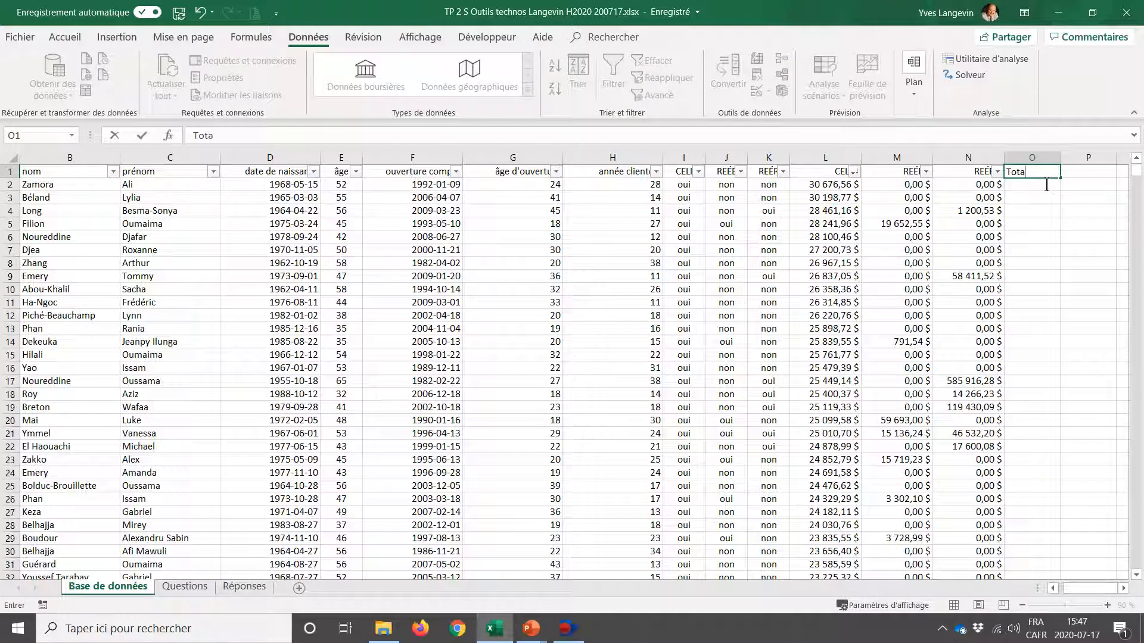
{"action": "type", "text": "l"}
{"action": "key", "text": "Return"}
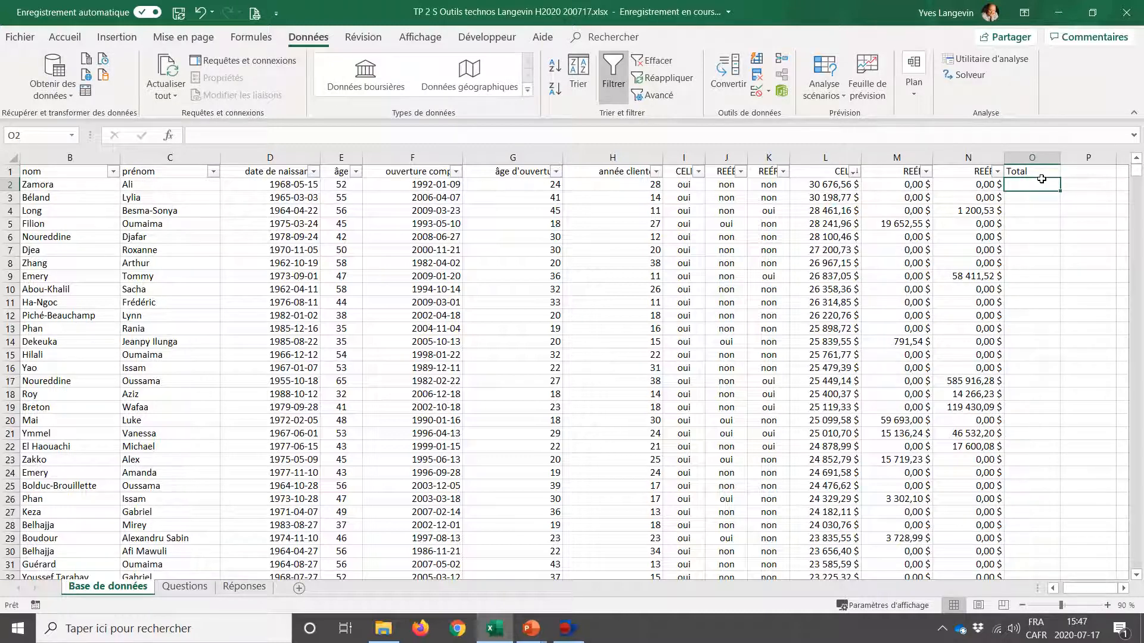
Step: Enter the formula =L2+M2+N2 in cell O2 to add up the first client's three account amounts
{"action": "type", "text": "="}
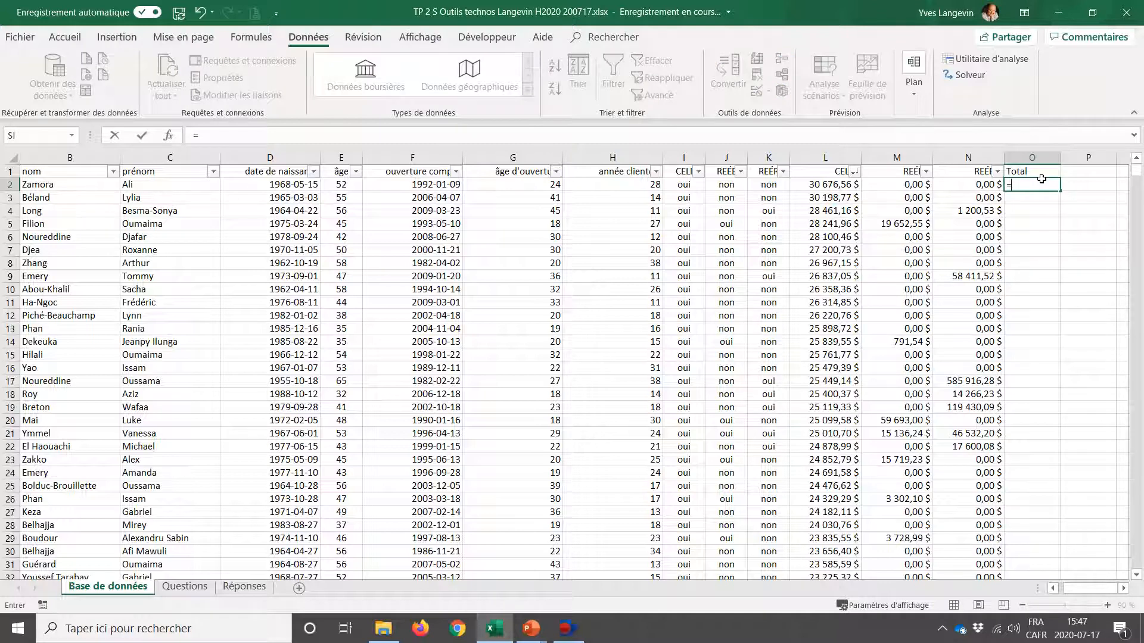
{"action": "key", "text": "Left"}
{"action": "key", "text": "Left"}
{"action": "key", "text": "Left"}
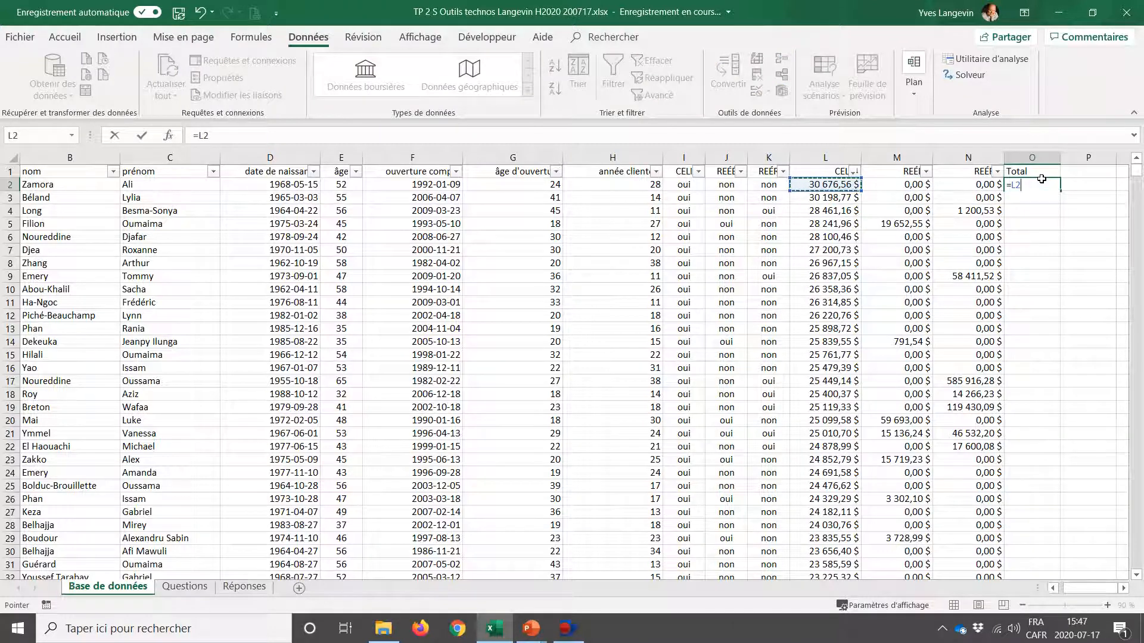
{"action": "type", "text": "+"}
{"action": "key", "text": "Left"}
{"action": "key", "text": "Left"}
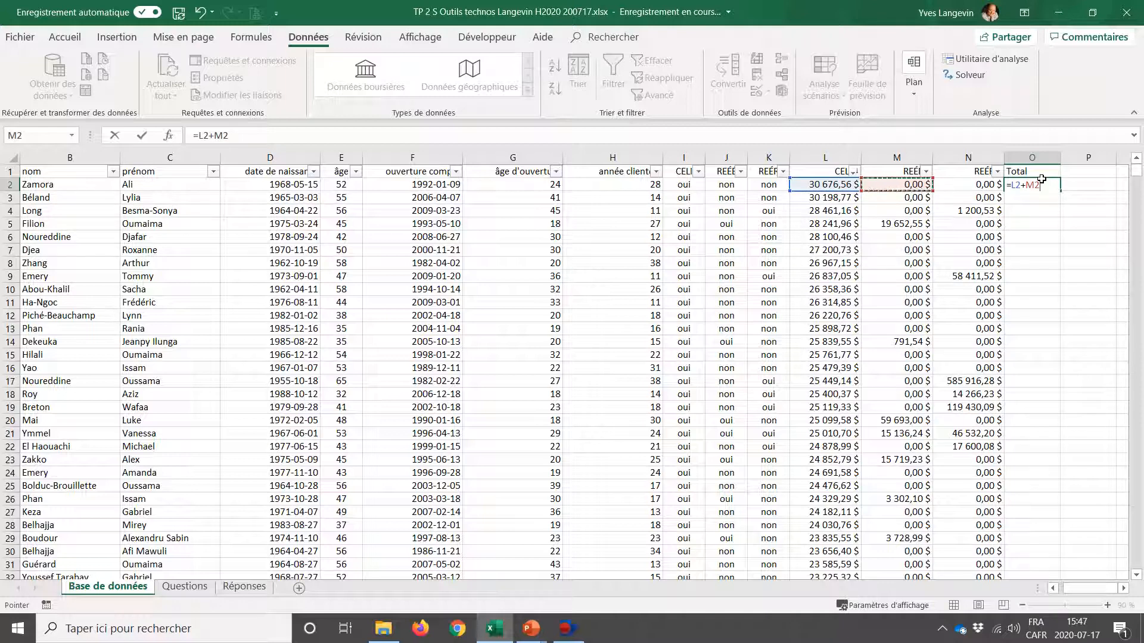
{"action": "type", "text": "+"}
{"action": "key", "text": "Left"}
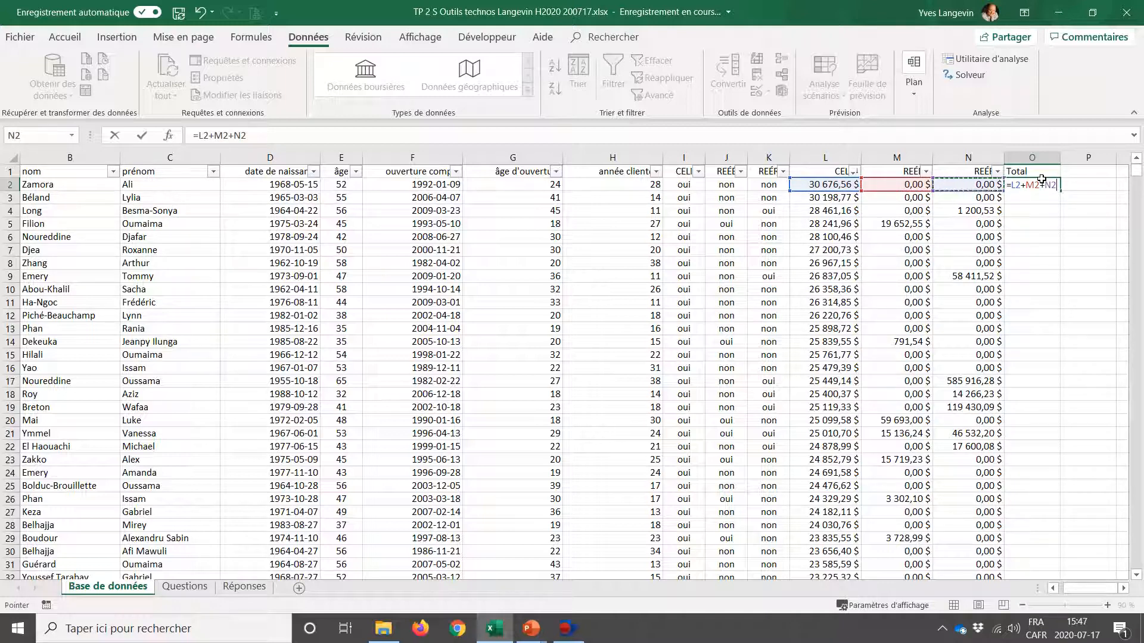
{"action": "key", "text": "Return"}
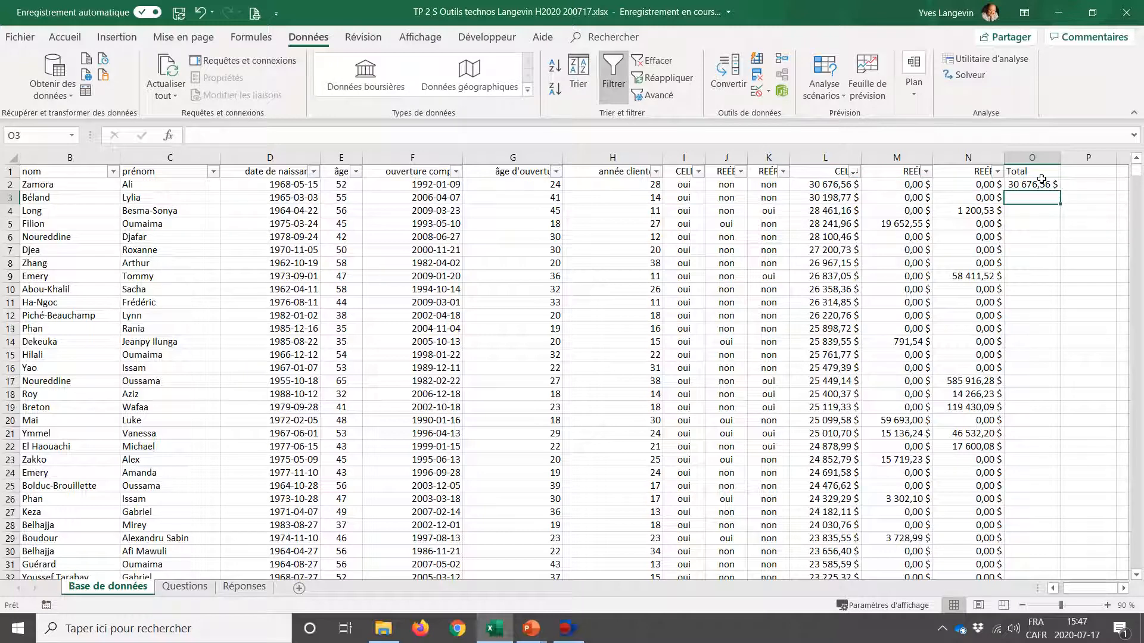
Step: Set the width of the Total column (O) to 15 and right-align its contents
{"action": "left_click", "coordinate": [1041, 158]}
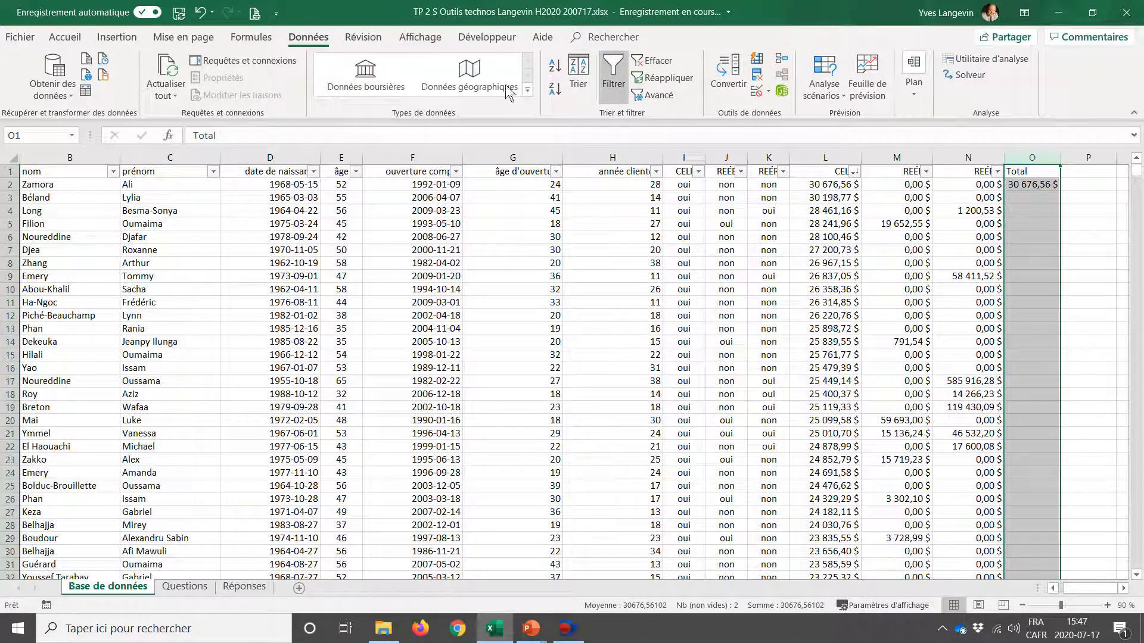
{"action": "right_click", "coordinate": [1023, 157]}
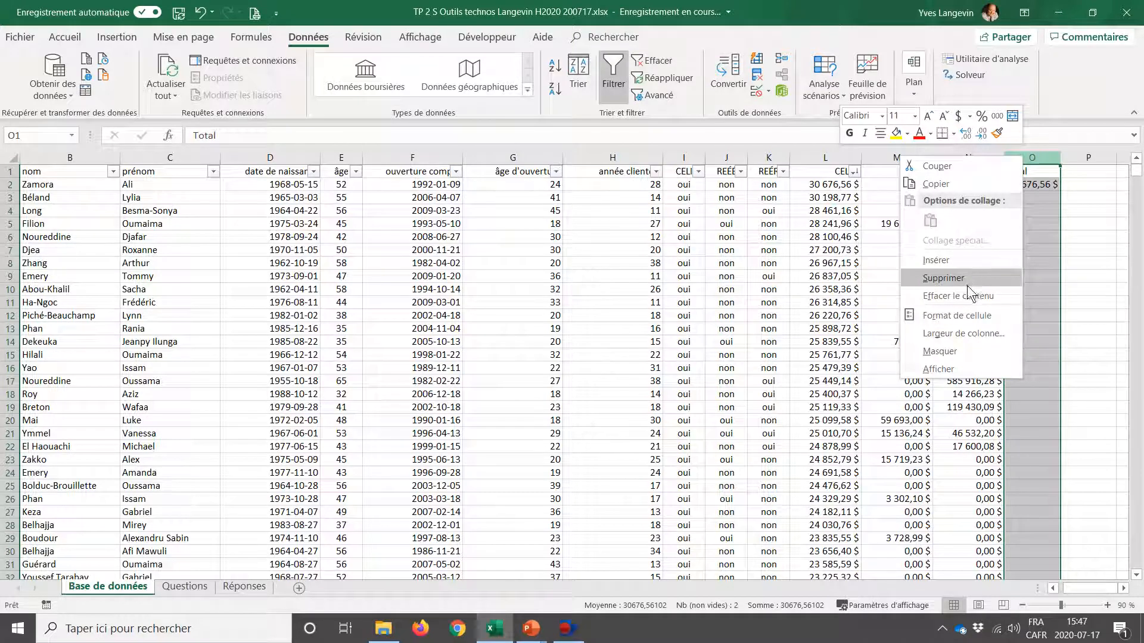
{"action": "left_click", "coordinate": [964, 333]}
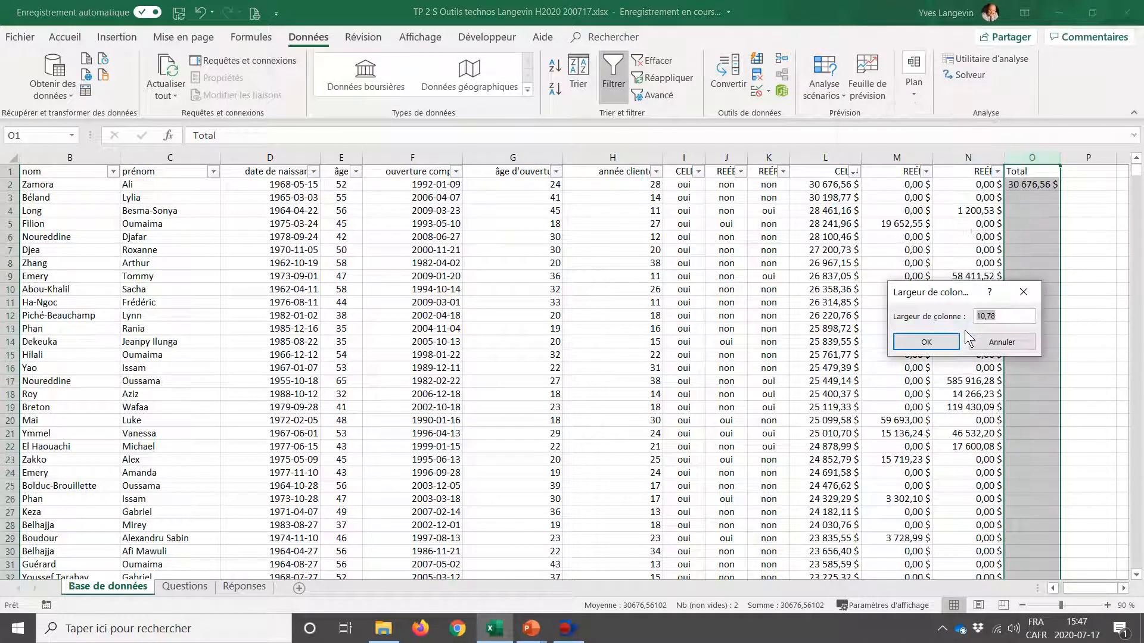
{"action": "type", "text": "15"}
{"action": "key", "text": "Return"}
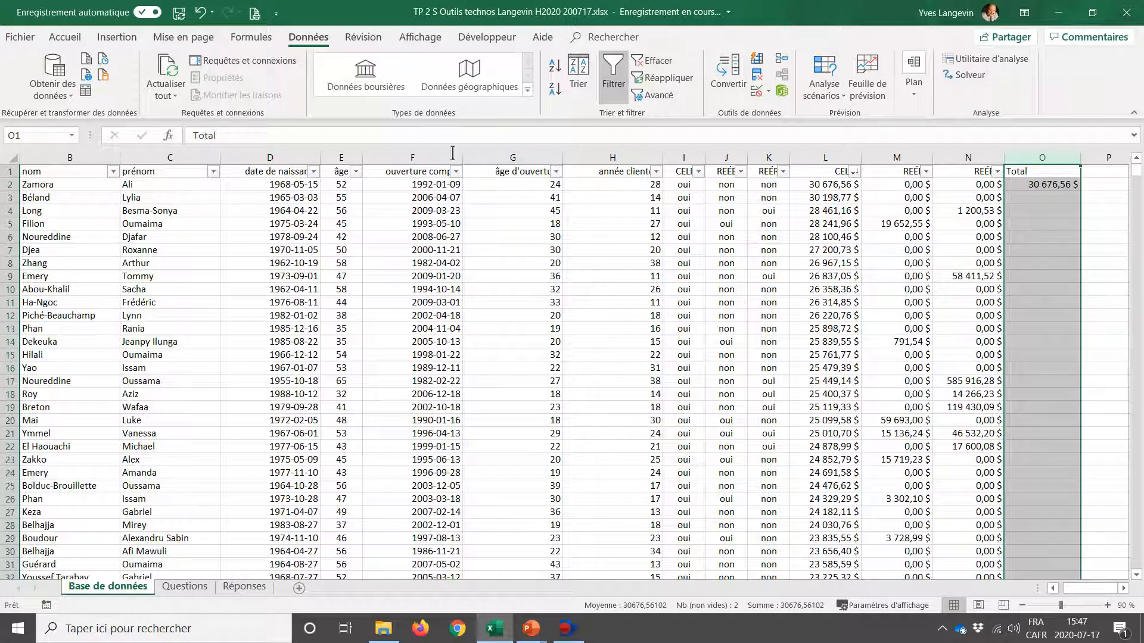
{"action": "left_click", "coordinate": [84, 38]}
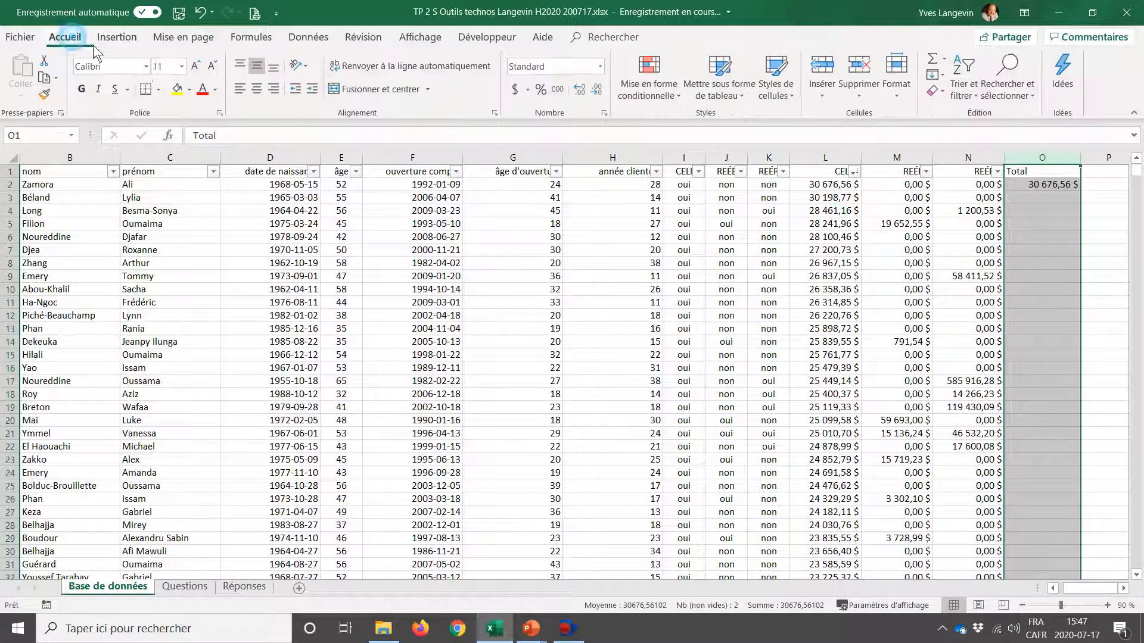
{"action": "left_click", "coordinate": [270, 87]}
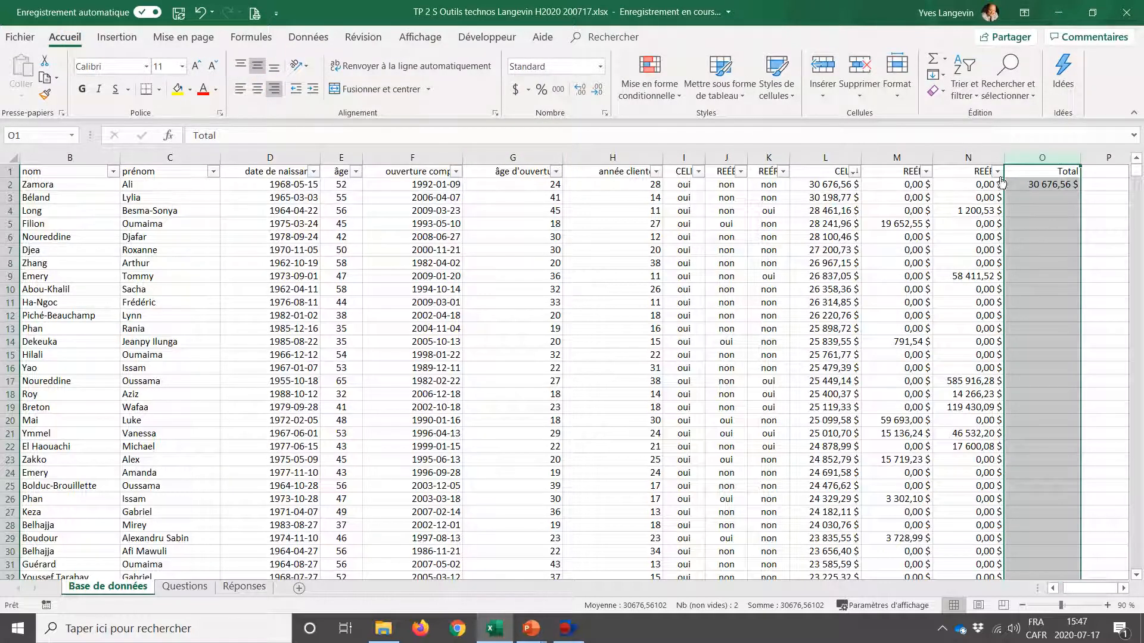
Step: Widen the Total column (O) slightly by entering a new exact column width
{"action": "right_click", "coordinate": [1023, 169]}
{"action": "left_click", "coordinate": [1033, 338]}
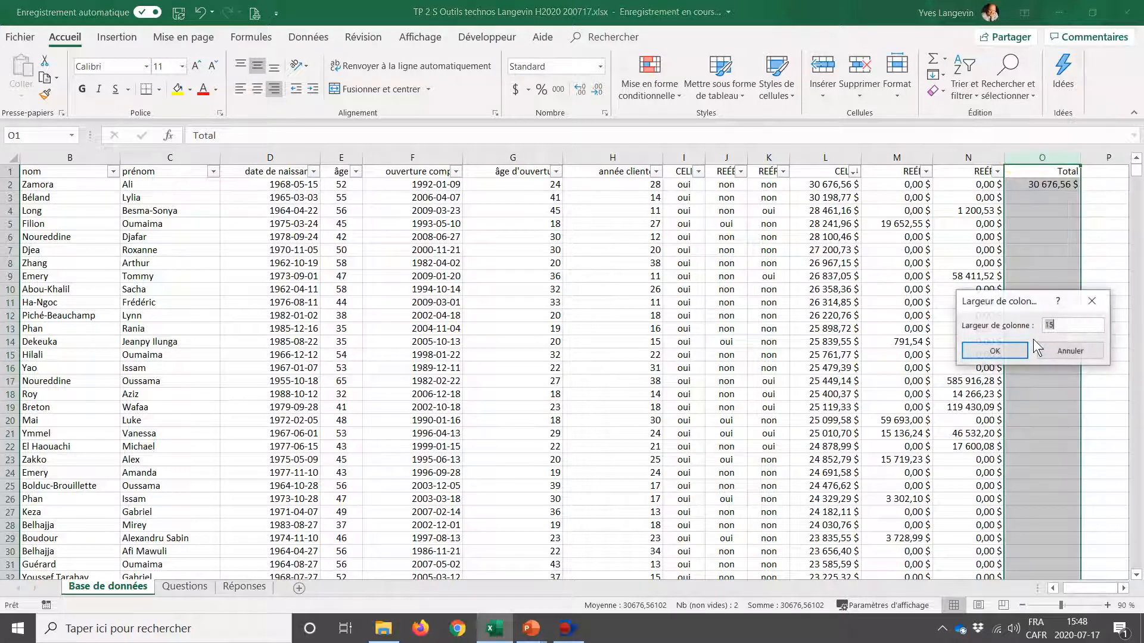
{"action": "type", "text": "1"}
{"action": "key", "text": "Return"}
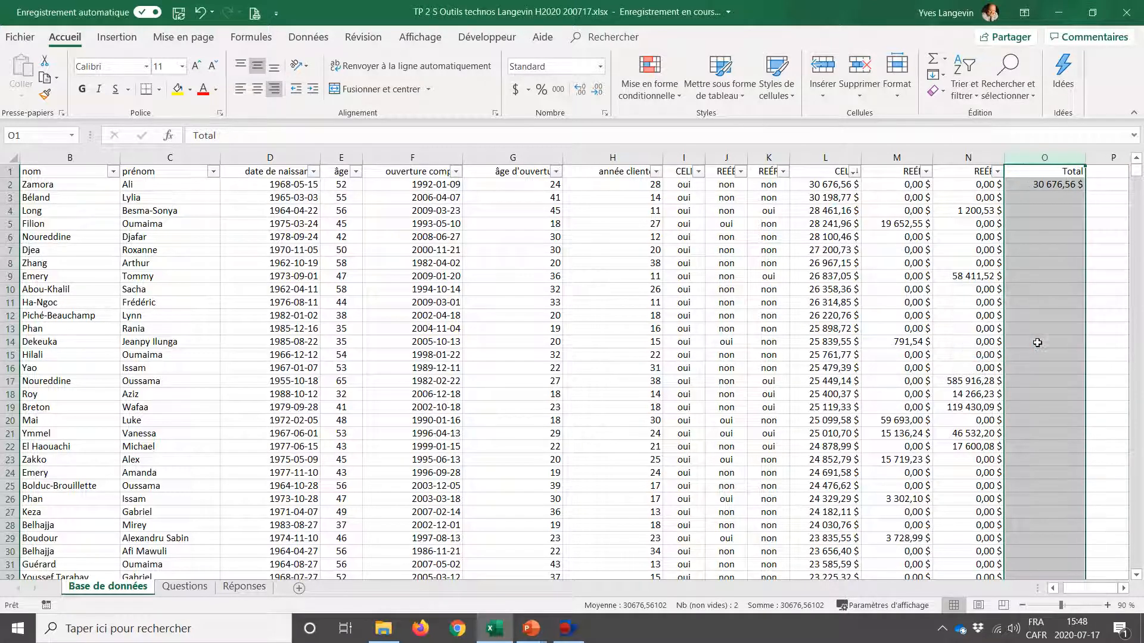
Step: Fill the formula =L2+M2+N2 from O2 down the Total column for all clients and check the last one in row 6001
{"action": "left_click", "coordinate": [1031, 186]}
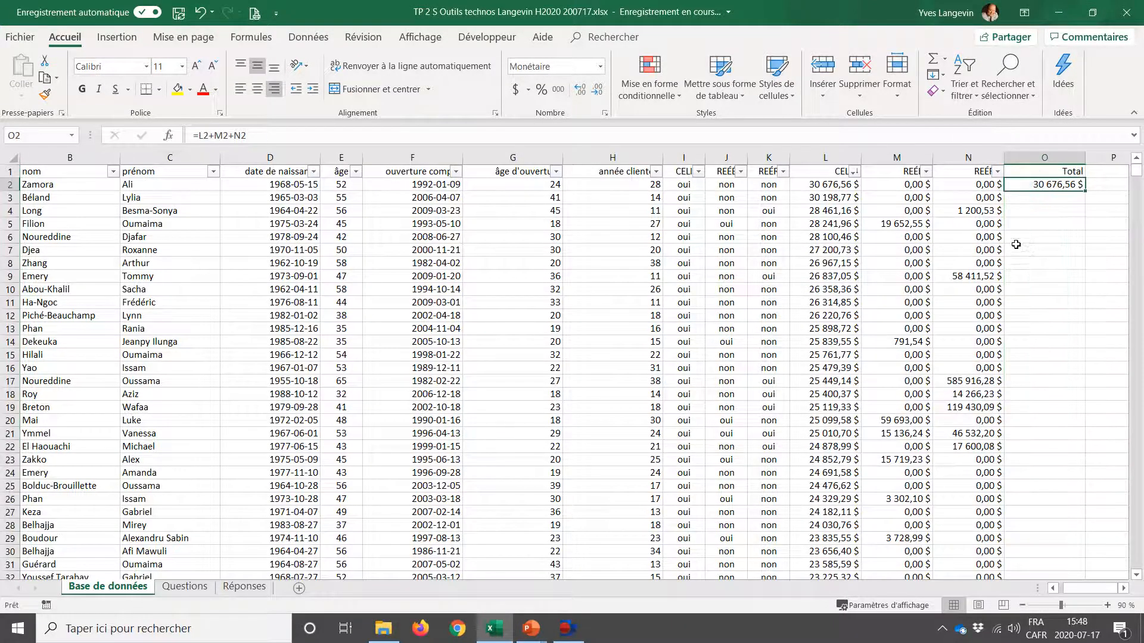
{"action": "left_click_drag", "start_coordinate": [828, 191], "coordinate": [988, 189]}
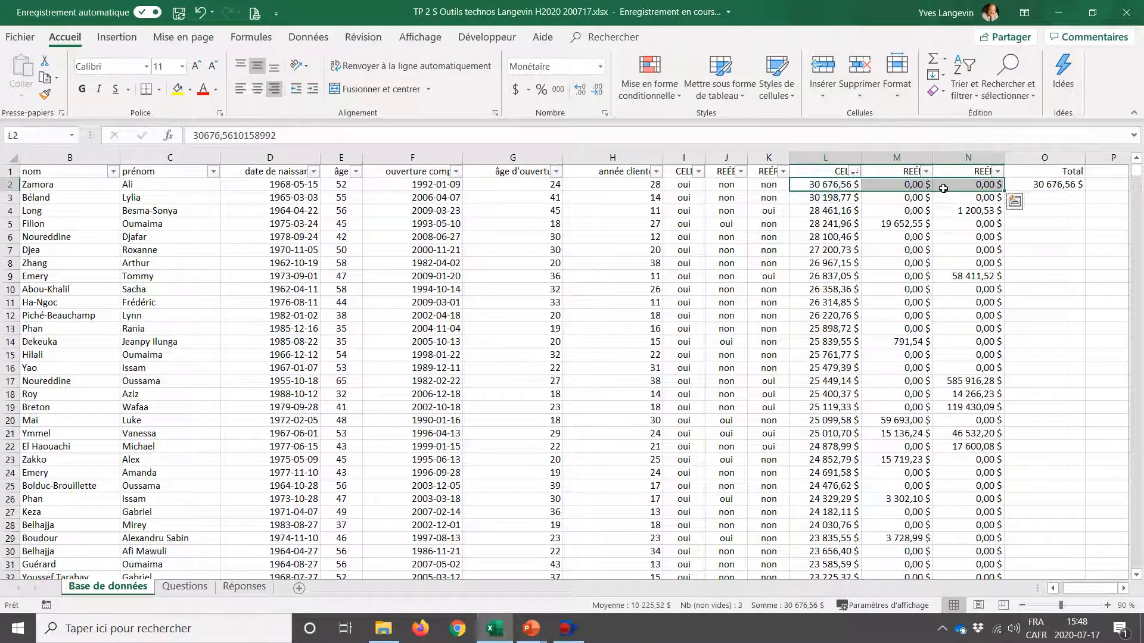
{"action": "left_click", "coordinate": [1054, 189]}
{"action": "double_click", "coordinate": [1055, 189]}
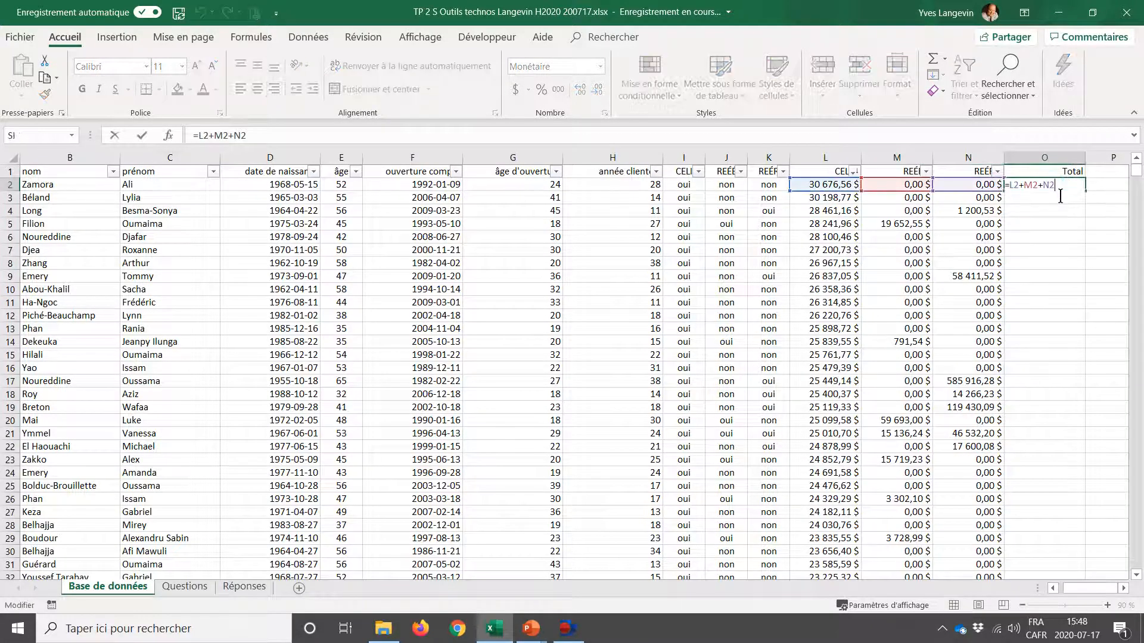
{"action": "key", "text": "Return"}
{"action": "left_click", "coordinate": [1055, 189]}
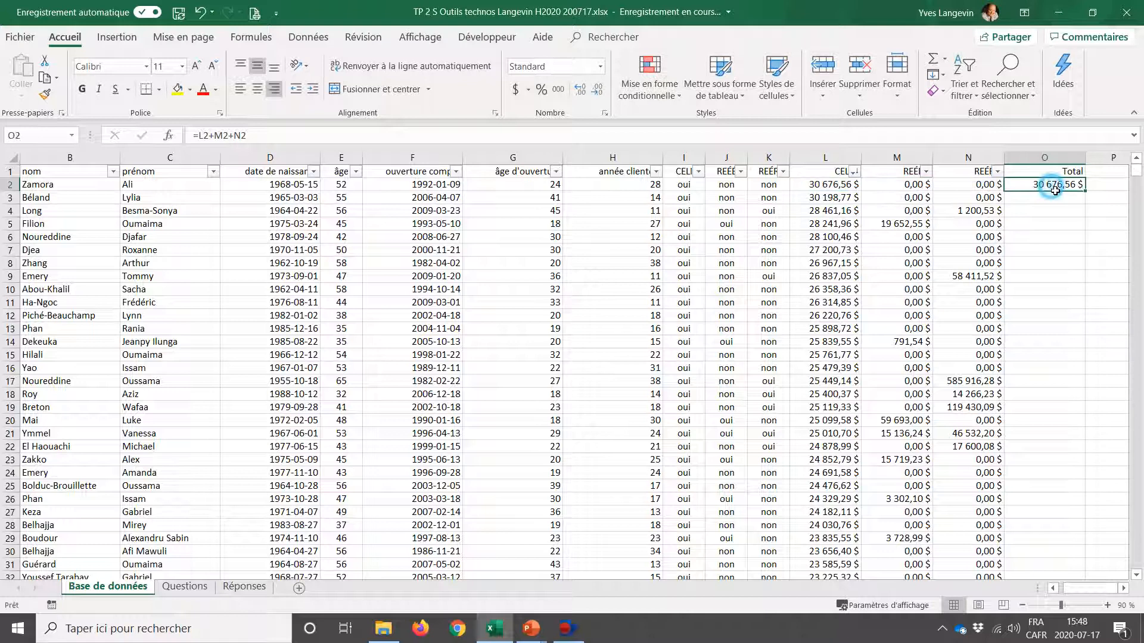
{"action": "double_click", "coordinate": [1086, 200]}
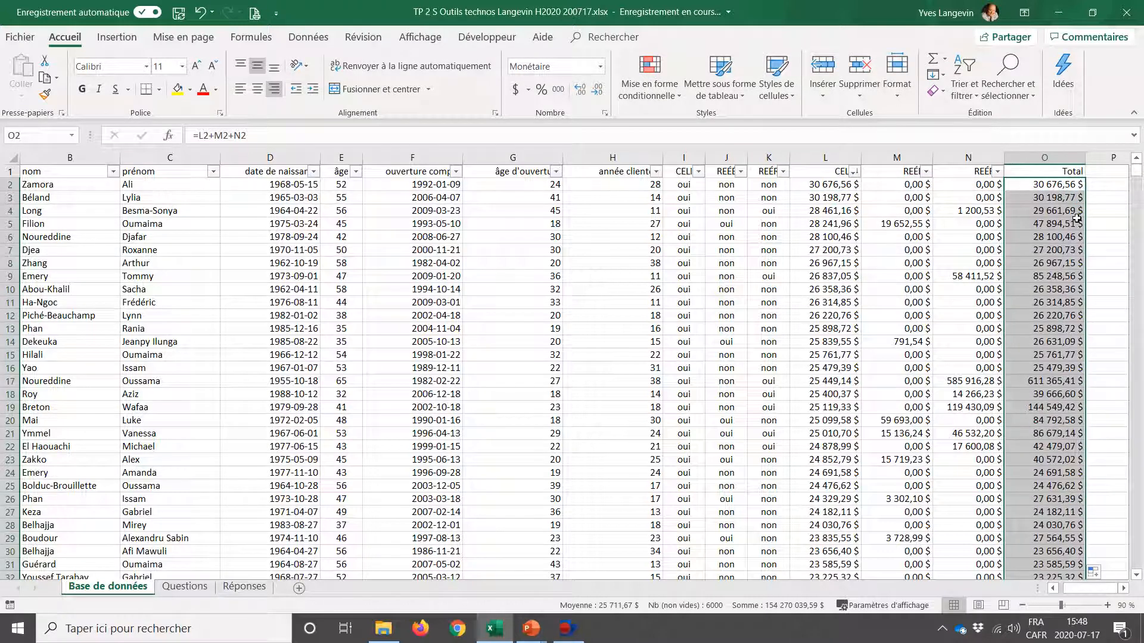
{"action": "left_click", "coordinate": [1065, 191]}
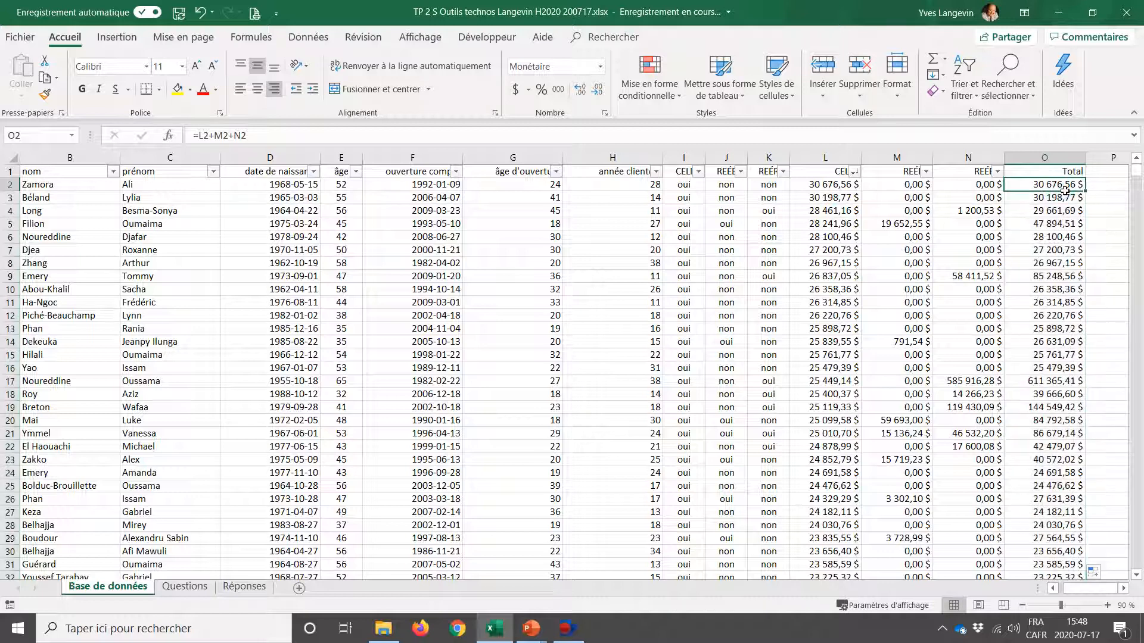
{"action": "key", "text": "ctrl+Down"}
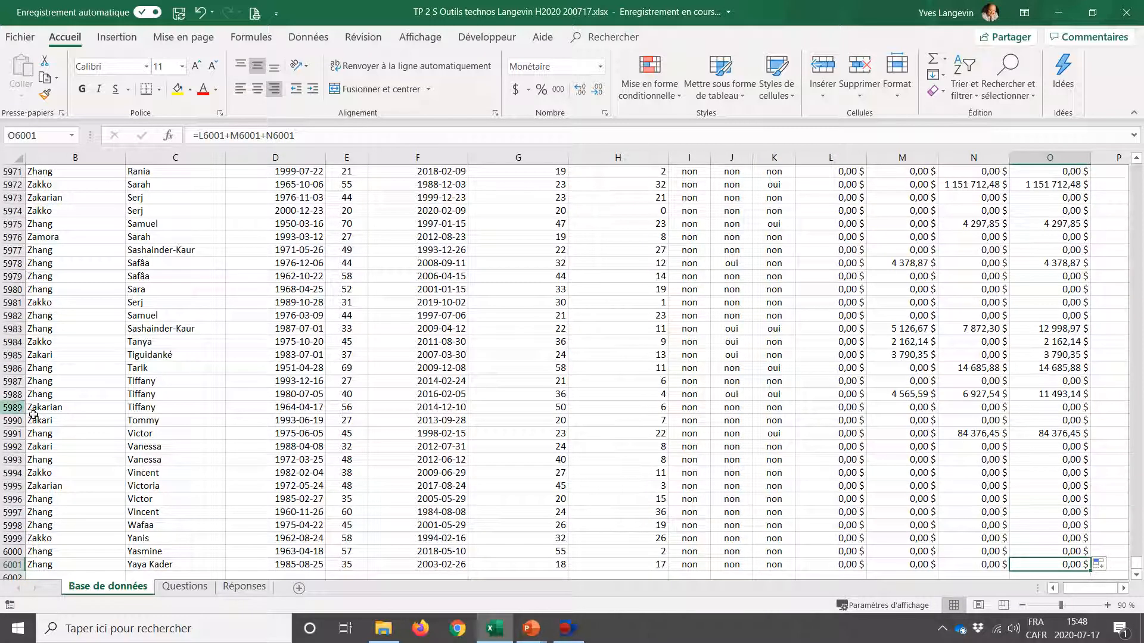
{"action": "left_click", "coordinate": [13, 566]}
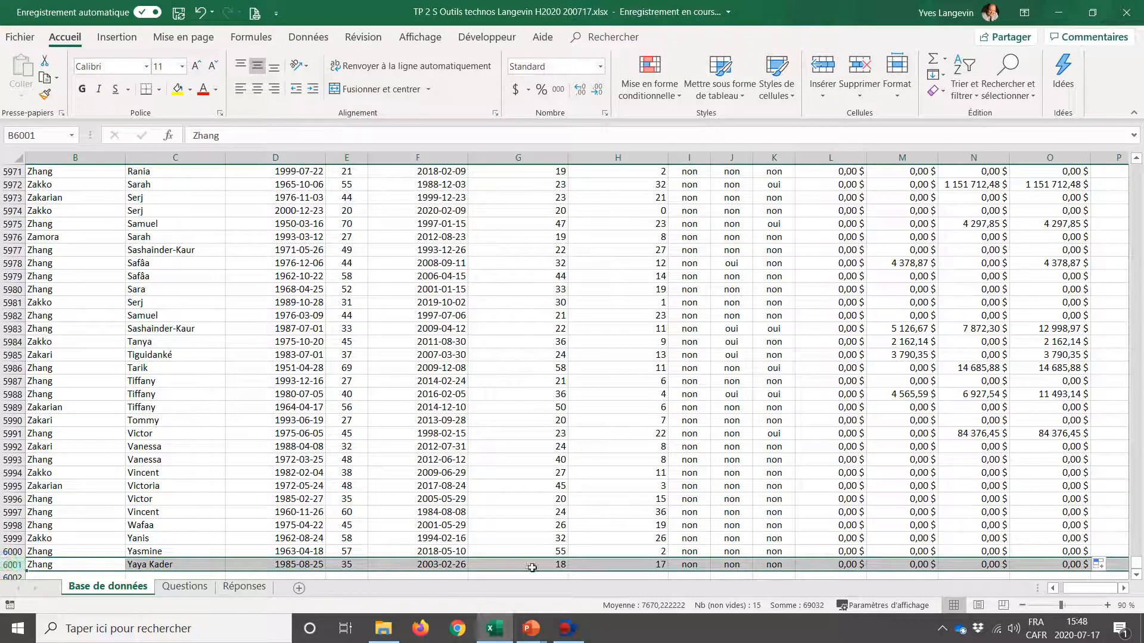
{"action": "left_click", "coordinate": [1031, 569]}
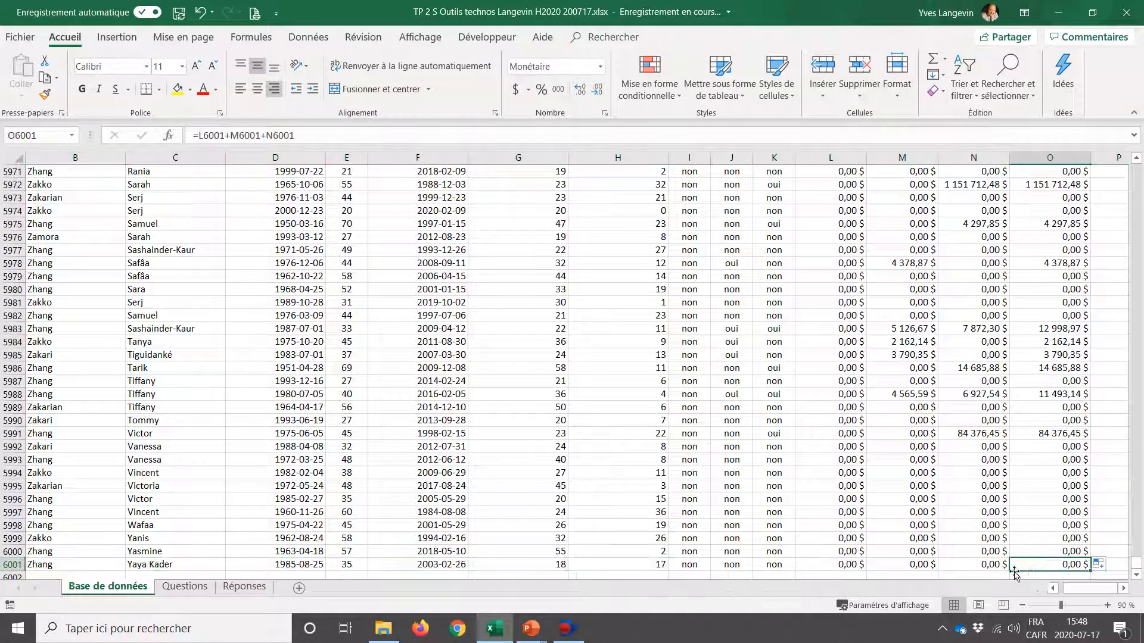
{"action": "left_click_drag", "start_coordinate": [1006, 570], "coordinate": [715, 572]}
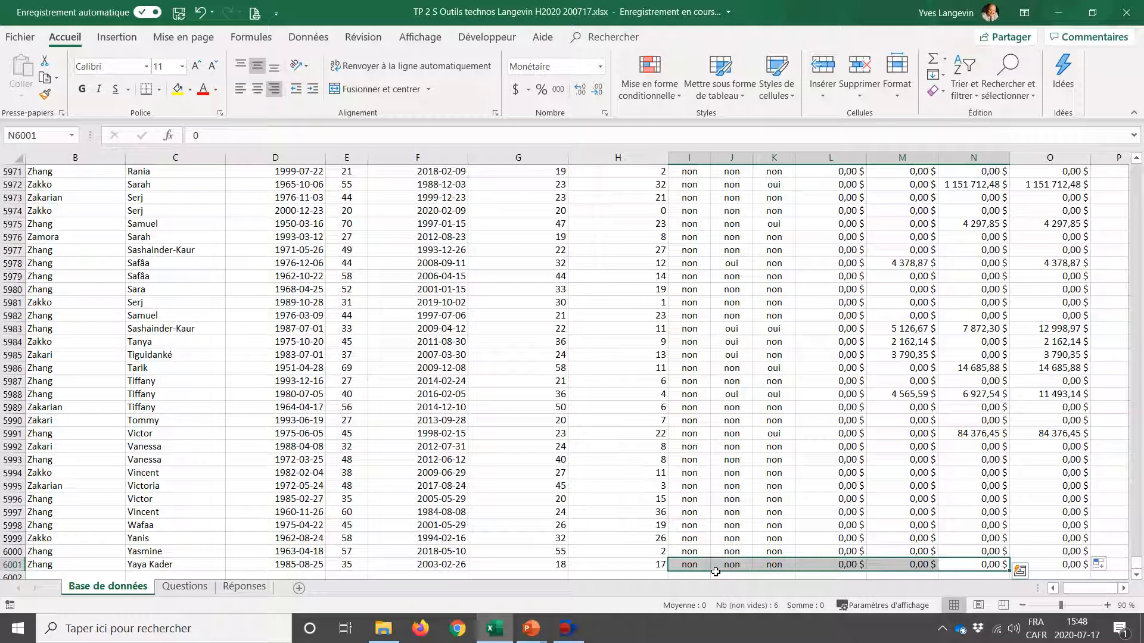
Step: Remove and reapply the filter on the Base de données headers so that it includes the Total column (O)
{"action": "key", "text": "ctrl+Home"}
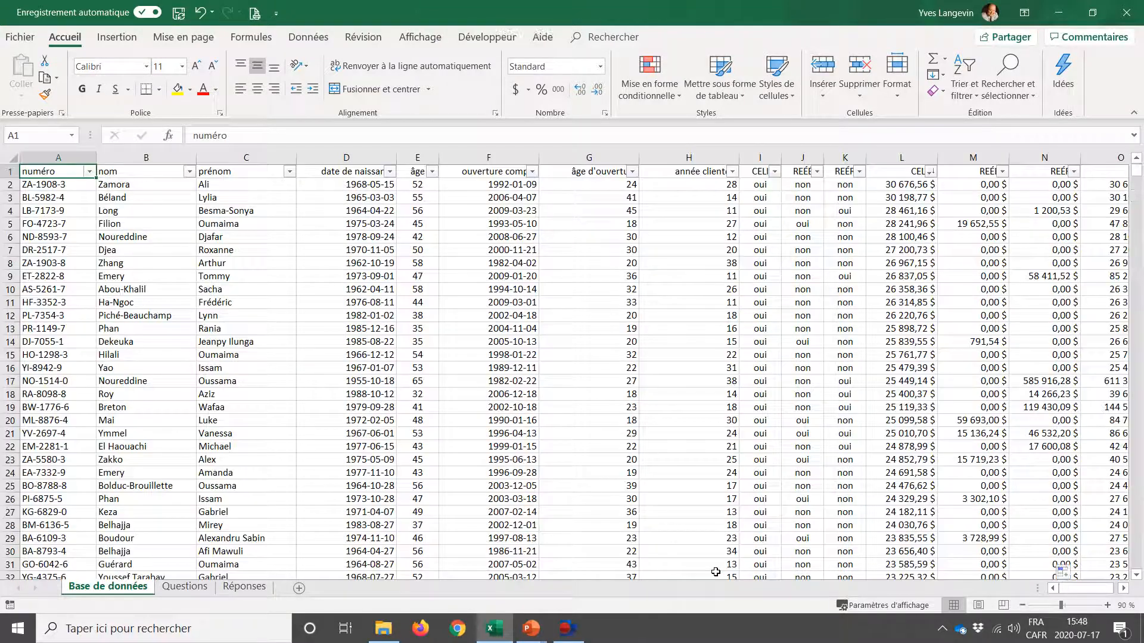
{"action": "key", "text": "Right"}
{"action": "key", "text": "Right"}
{"action": "key", "text": "Right"}
{"action": "key", "text": "Right"}
{"action": "key", "text": "Right"}
{"action": "key", "text": "Right"}
{"action": "key", "text": "Right"}
{"action": "key", "text": "Right"}
{"action": "key", "text": "Right"}
{"action": "key", "text": "Right"}
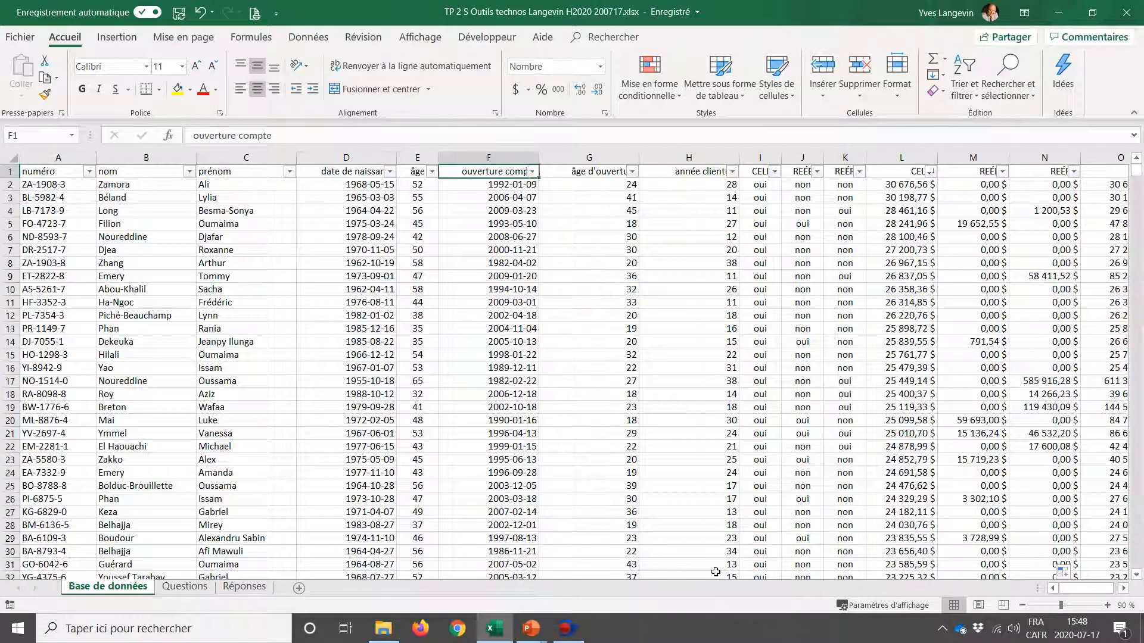
{"action": "key", "text": "Right"}
{"action": "key", "text": "Right"}
{"action": "key", "text": "Right"}
{"action": "key", "text": "Right"}
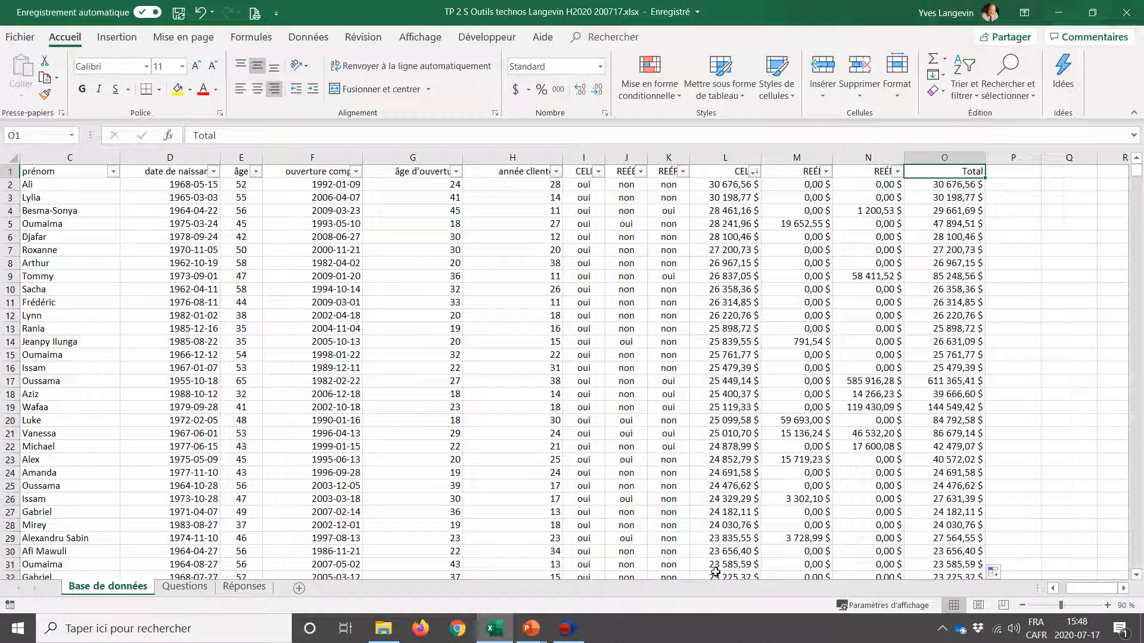
{"action": "left_click", "coordinate": [306, 41]}
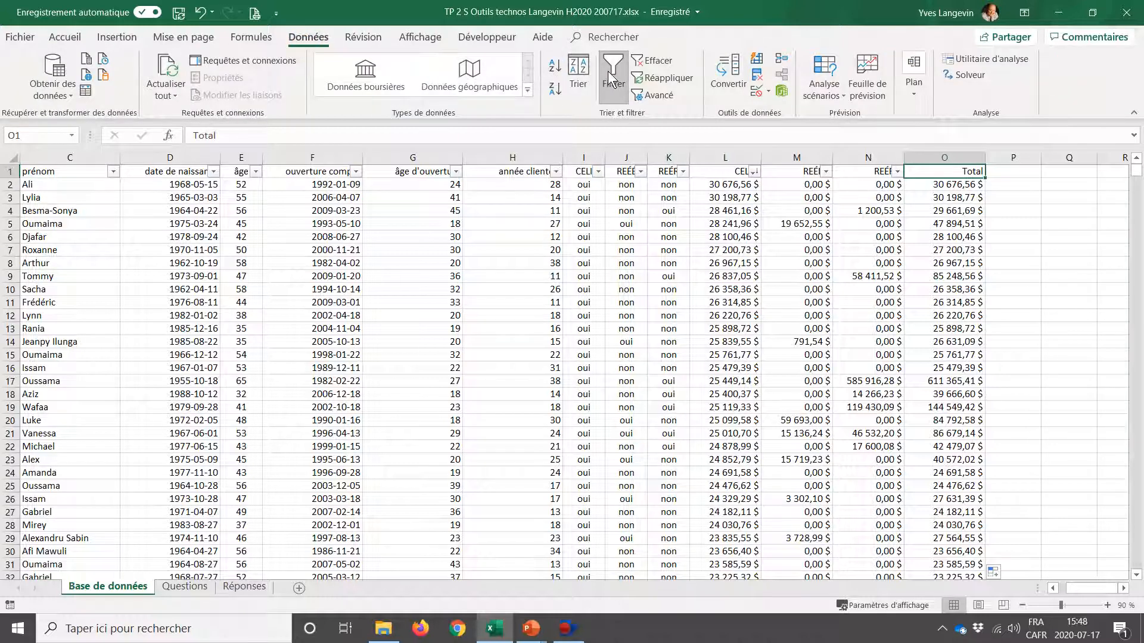
{"action": "left_click", "coordinate": [608, 73]}
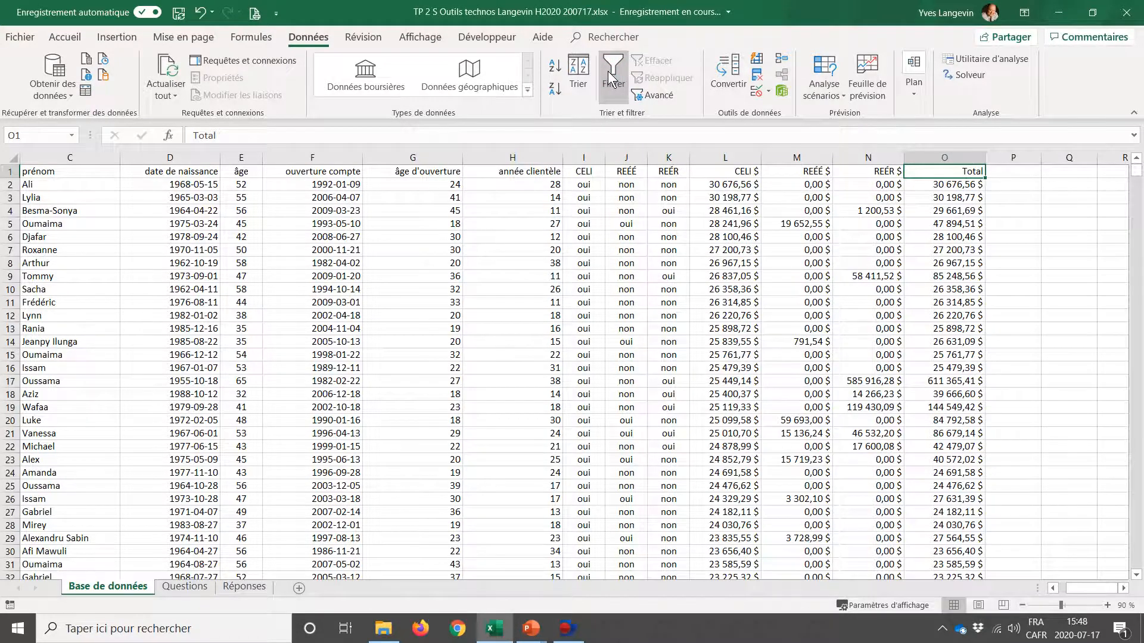
{"action": "left_click", "coordinate": [608, 70]}
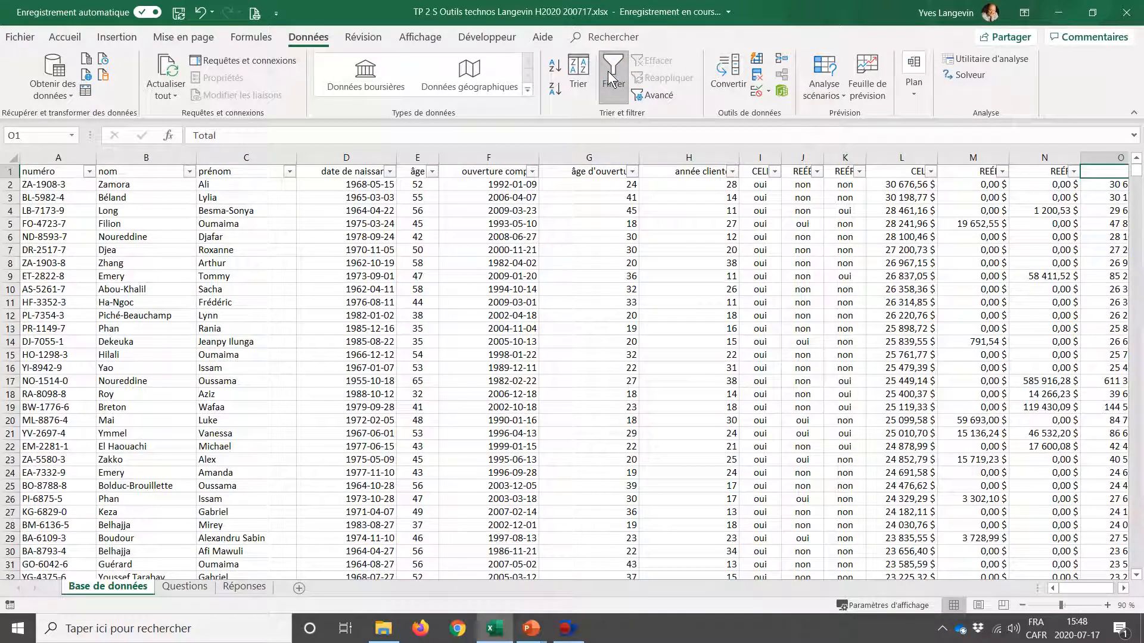
{"action": "key", "text": "Right"}
{"action": "key", "text": "Left"}
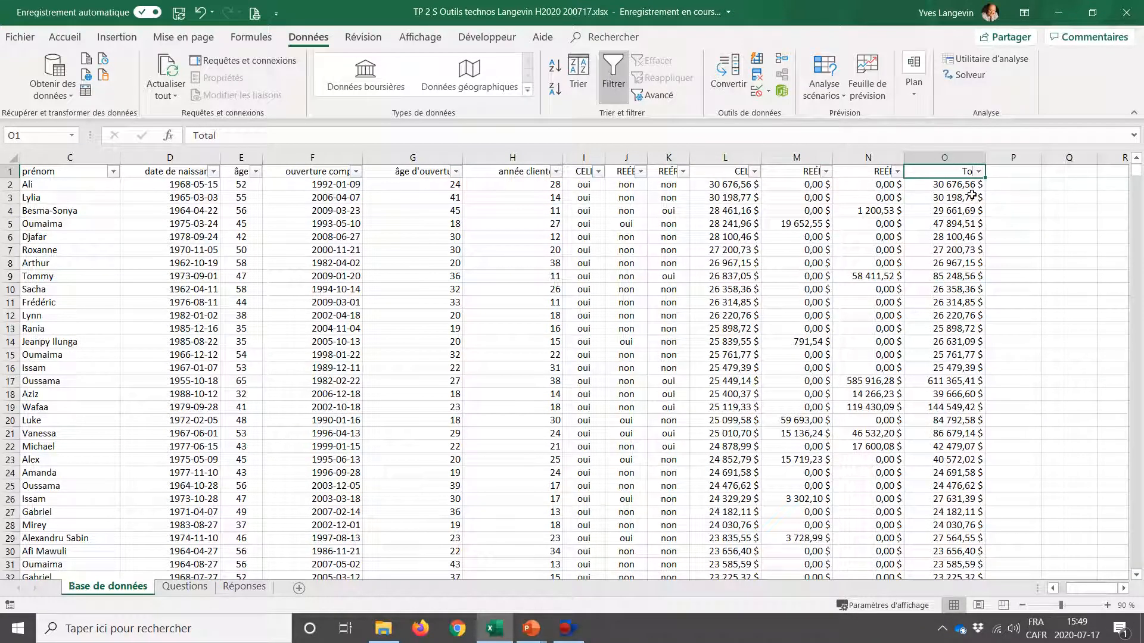
Step: Reread question 9 on the Questions sheet and sort the Base de données clients by Total from largest to smallest
{"action": "left_click", "coordinate": [978, 172]}
{"action": "left_click", "coordinate": [979, 171]}
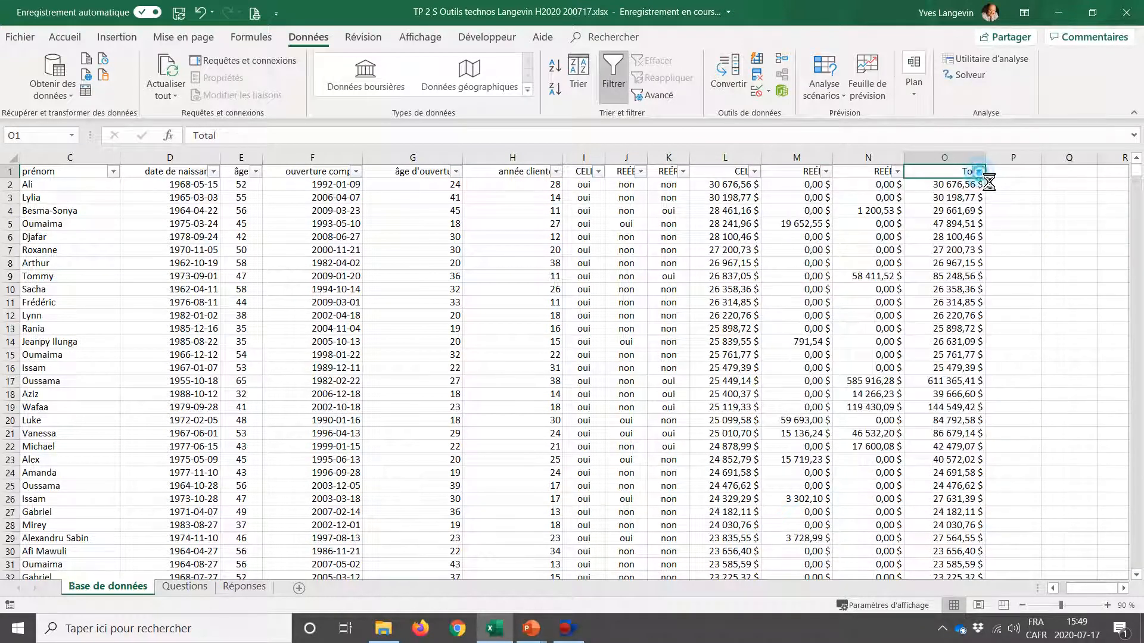
{"action": "left_click", "coordinate": [185, 586]}
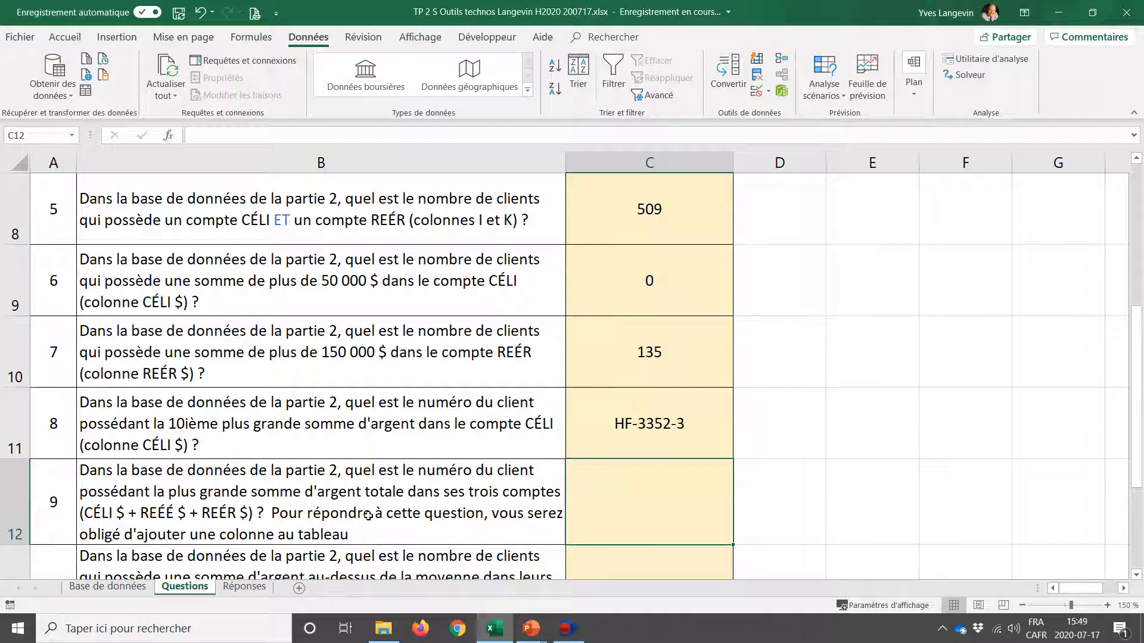
{"action": "left_click", "coordinate": [128, 584]}
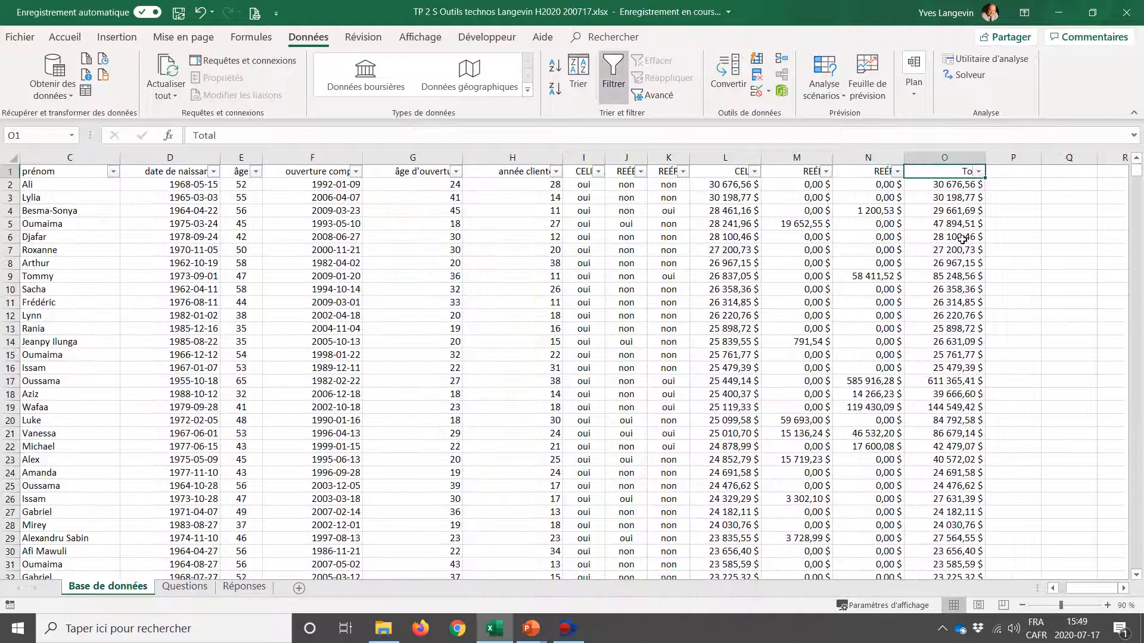
{"action": "left_click", "coordinate": [979, 171]}
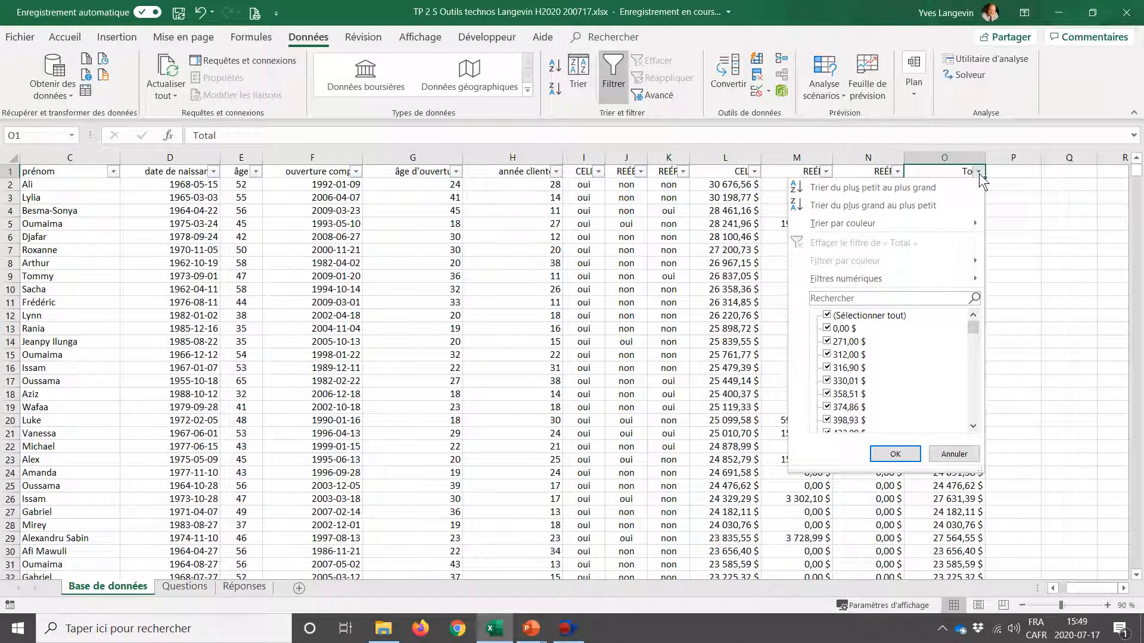
{"action": "left_click", "coordinate": [934, 204]}
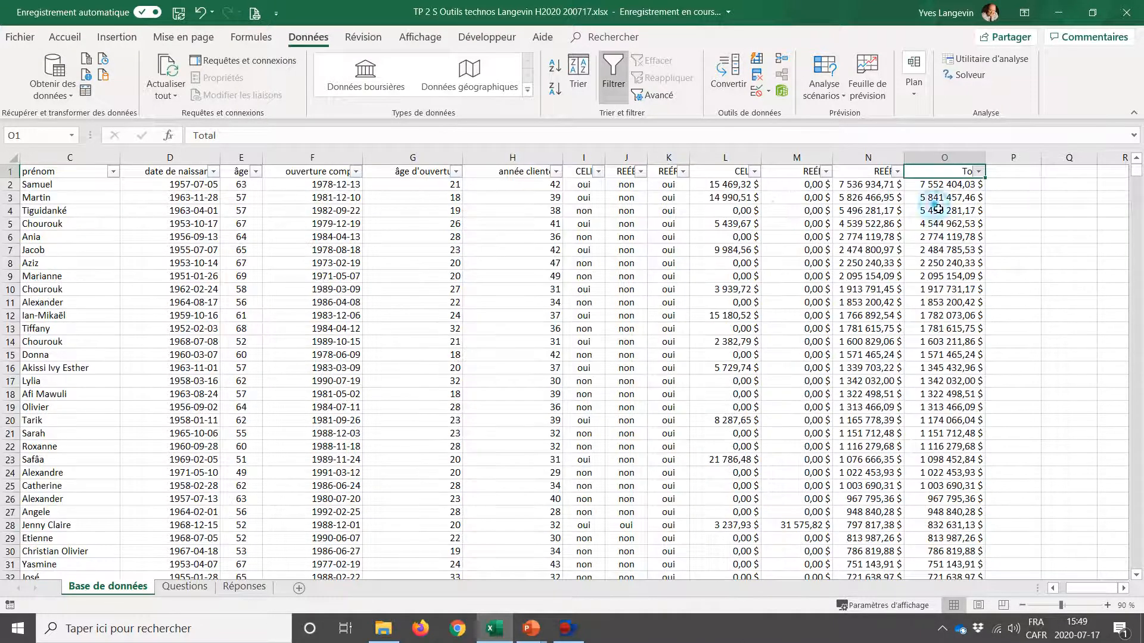
Step: Enter the number of the client with the largest Total as the answer to question 9 in cell C12 of the Questions sheet
{"action": "left_click", "coordinate": [940, 189]}
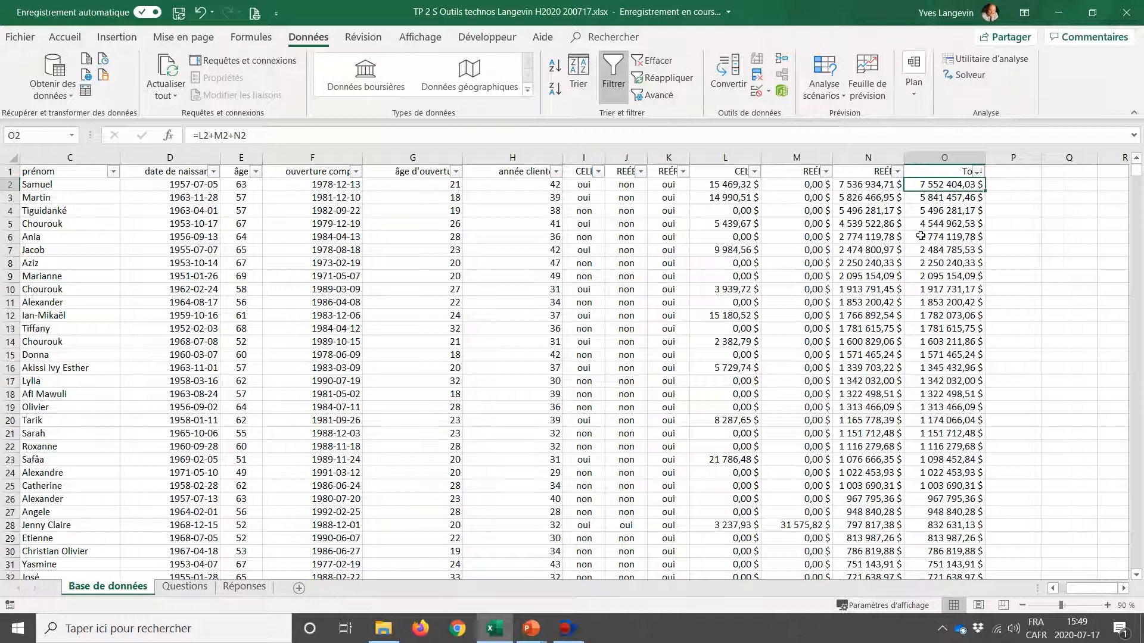
{"action": "key", "text": "Left"}
{"action": "key", "text": "Left"}
{"action": "key", "text": "Left"}
{"action": "key", "text": "Left"}
{"action": "key", "text": "Left"}
{"action": "key", "text": "Left"}
{"action": "key", "text": "Left"}
{"action": "key", "text": "Left"}
{"action": "key", "text": "Left"}
{"action": "key", "text": "Left"}
{"action": "key", "text": "Left"}
{"action": "key", "text": "Left"}
{"action": "key", "text": "Left"}
{"action": "key", "text": "Left"}
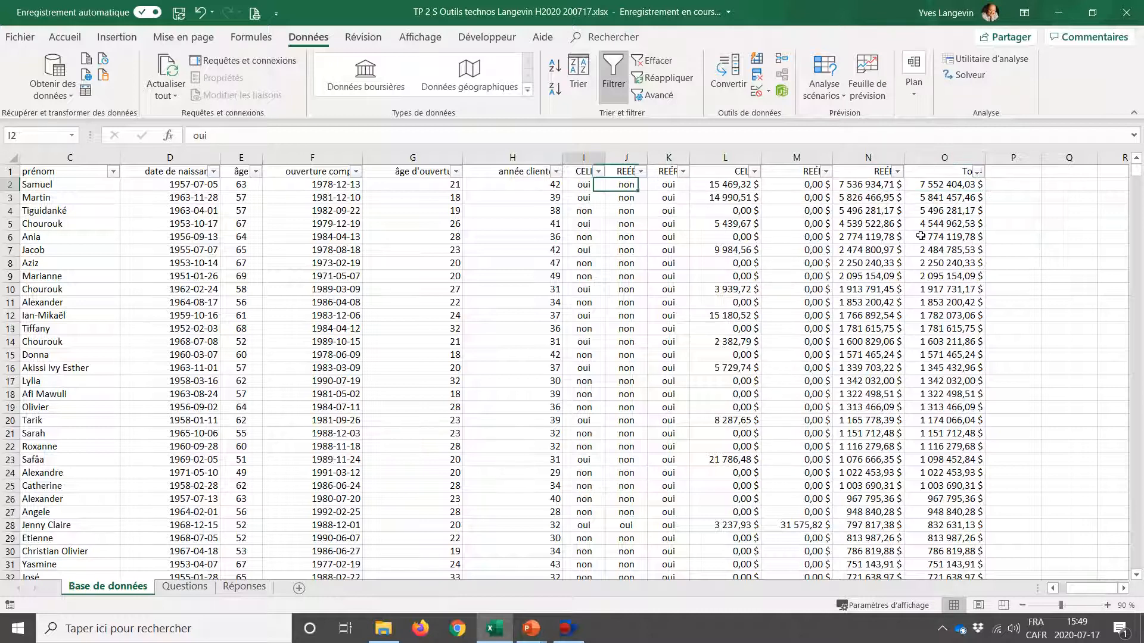
{"action": "key", "text": "Right"}
{"action": "key", "text": "Right"}
{"action": "key", "text": "Left"}
{"action": "key", "text": "Left"}
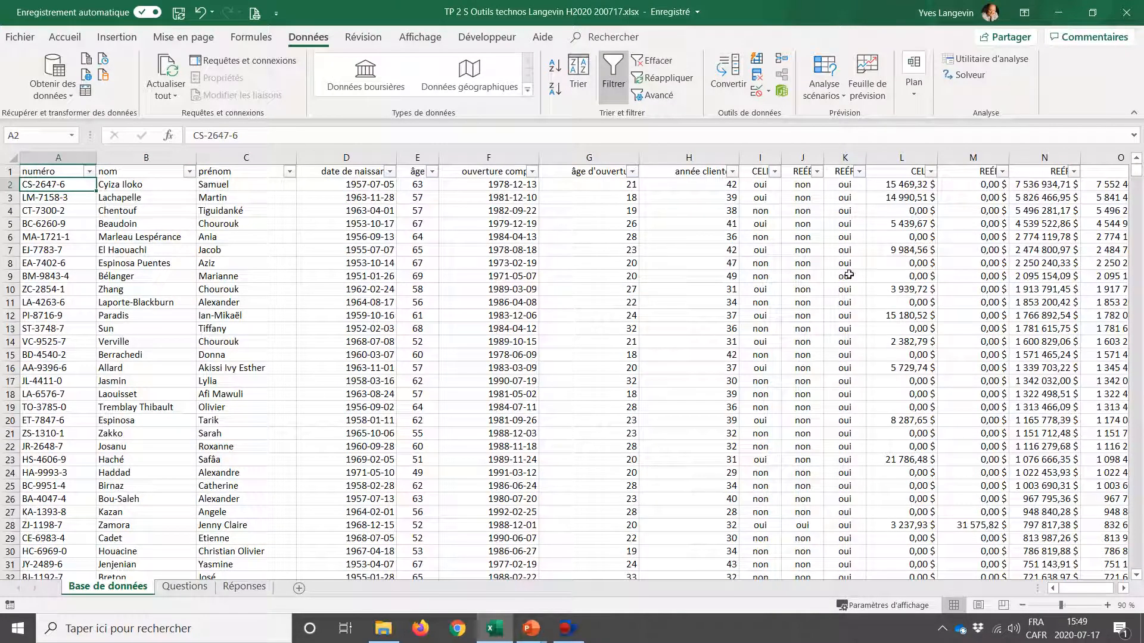
{"action": "left_click", "coordinate": [173, 590]}
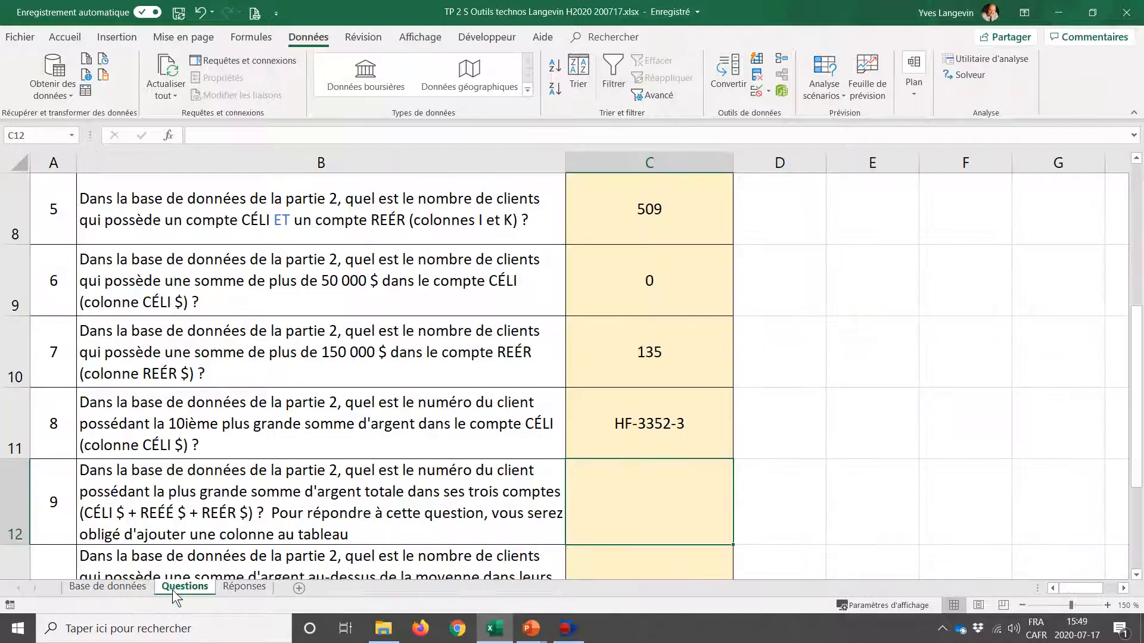
{"action": "type", "text": "CS-2647-6"}
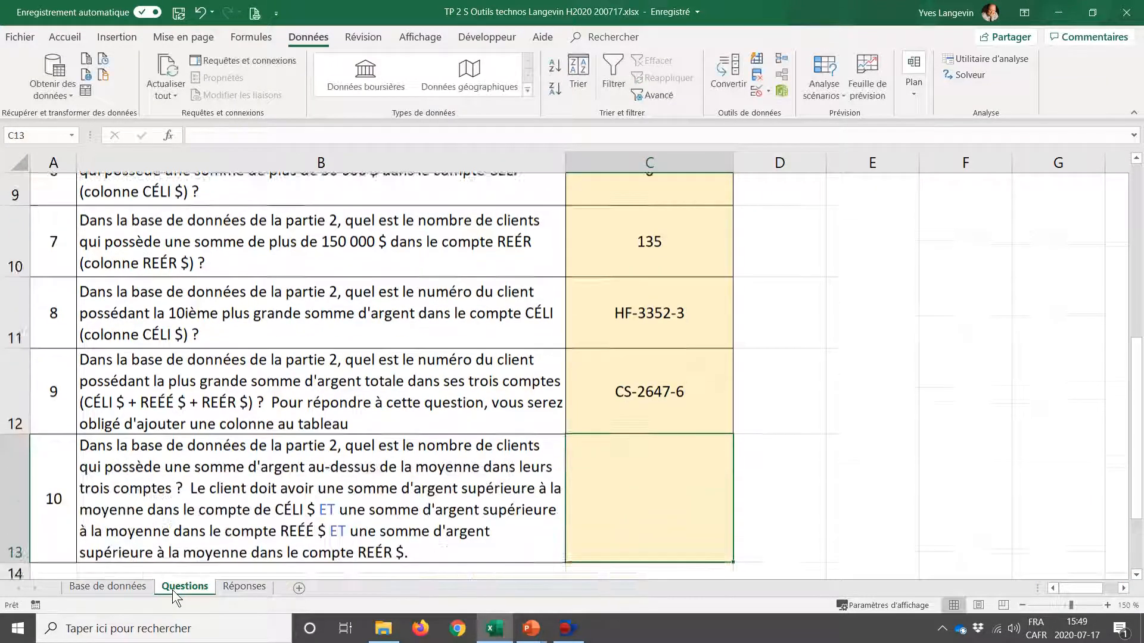
{"action": "key", "text": "Return"}
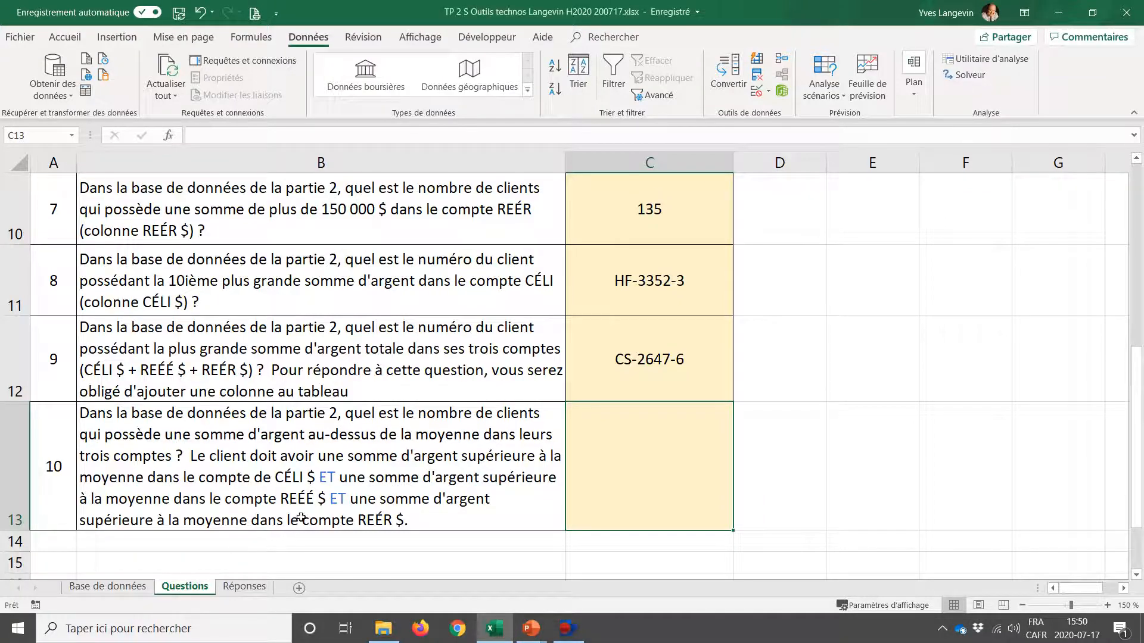
Step: Review the above-average conditions for the three accounts in question 10 and go back to the Base de données sheet
{"action": "left_click", "coordinate": [312, 503]}
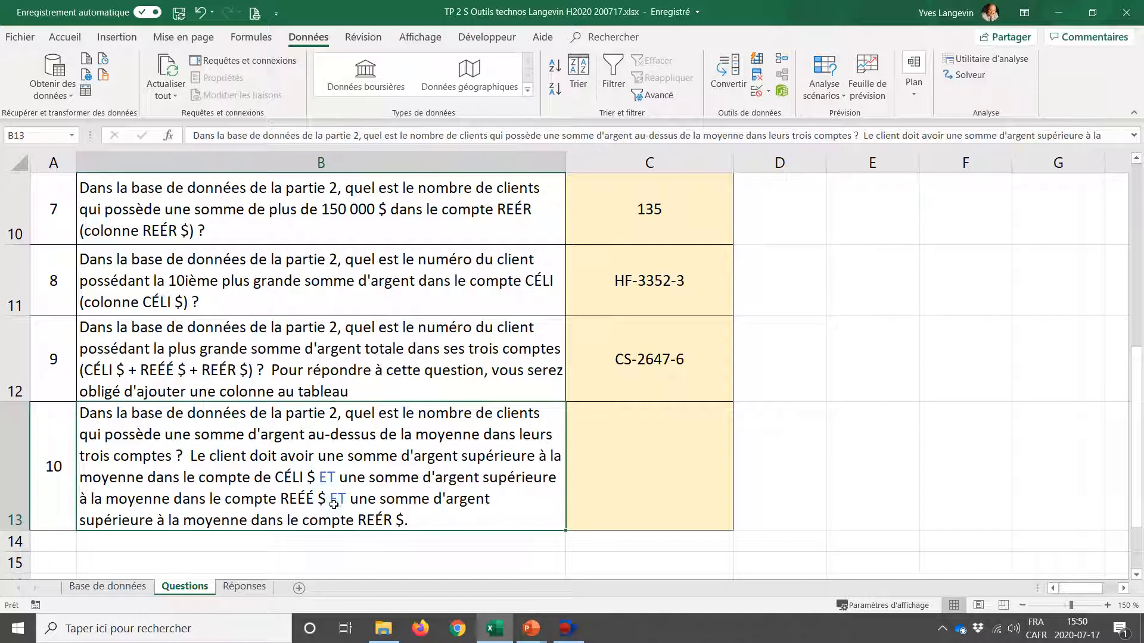
{"action": "double_click", "coordinate": [329, 500]}
{"action": "left_click_drag", "start_coordinate": [338, 508], "coordinate": [339, 477]}
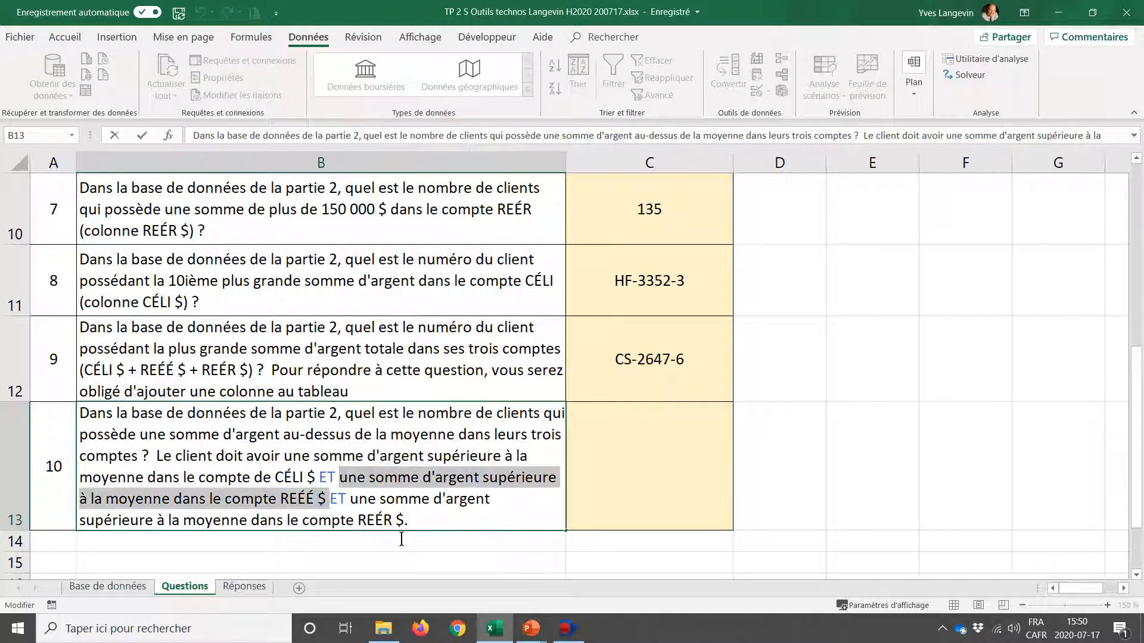
{"action": "left_click_drag", "start_coordinate": [420, 529], "coordinate": [350, 501]}
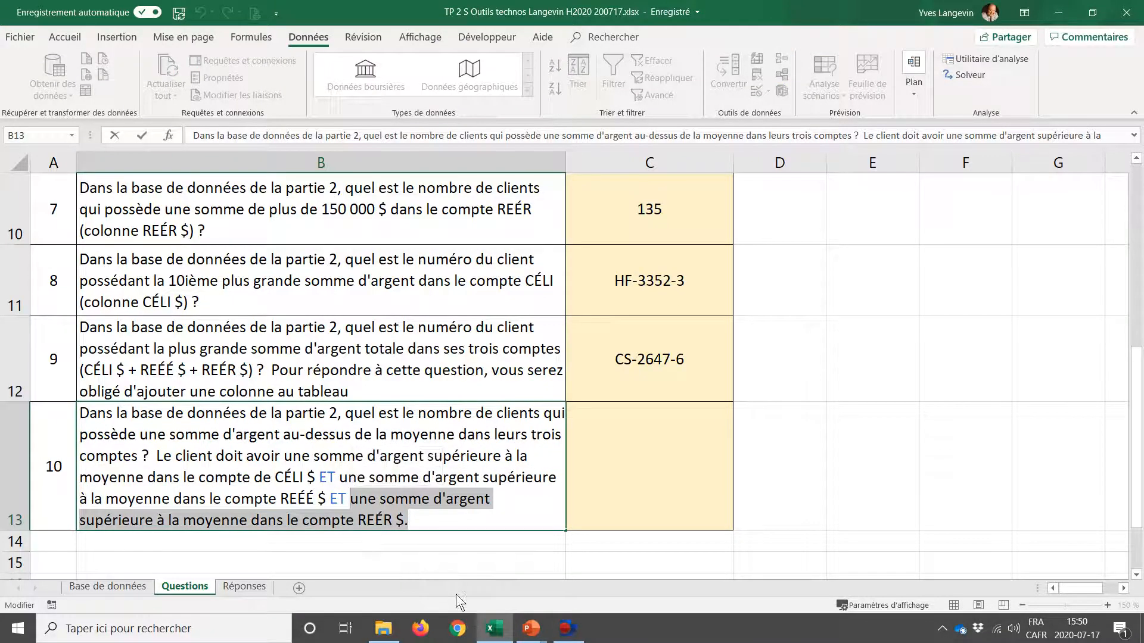
{"action": "left_click", "coordinate": [611, 498]}
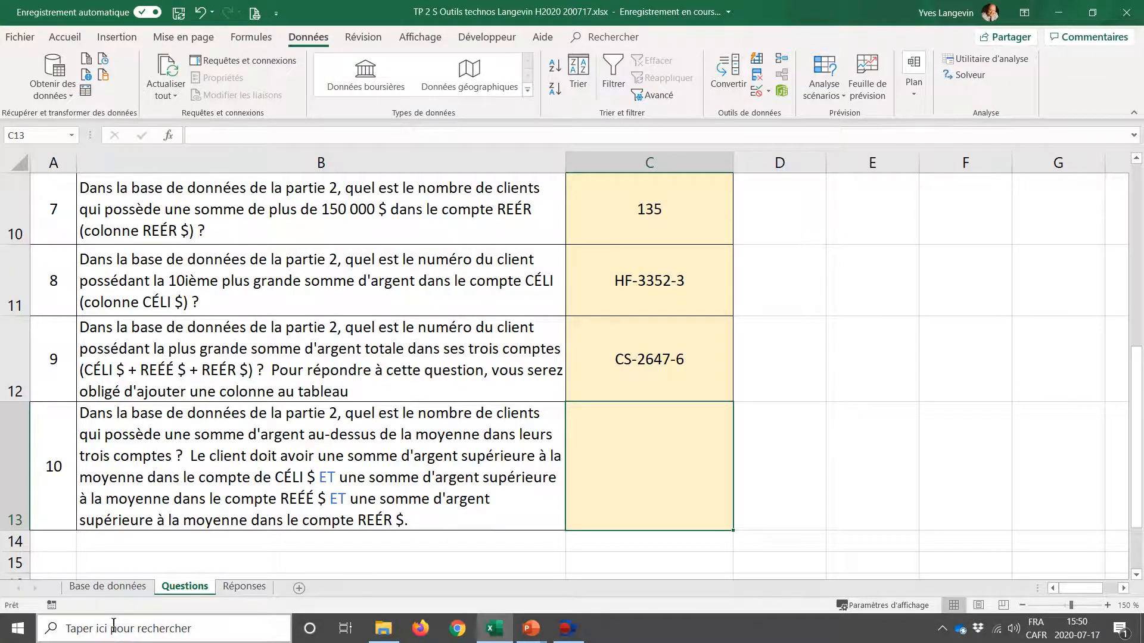
{"action": "left_click", "coordinate": [105, 589]}
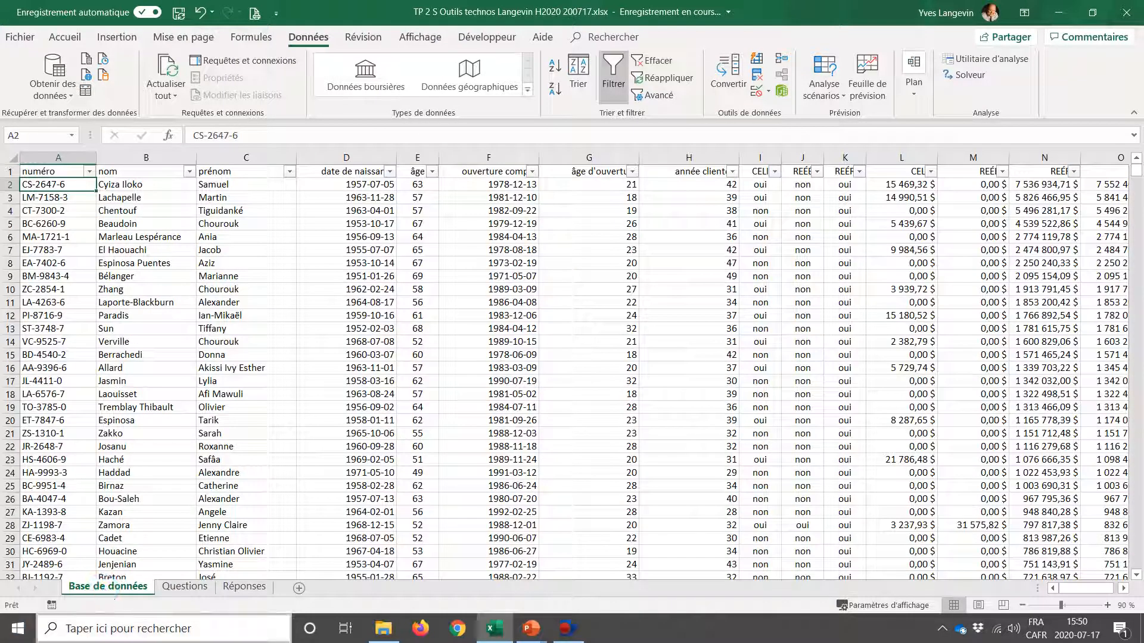
{"action": "left_click", "coordinate": [1116, 588]}
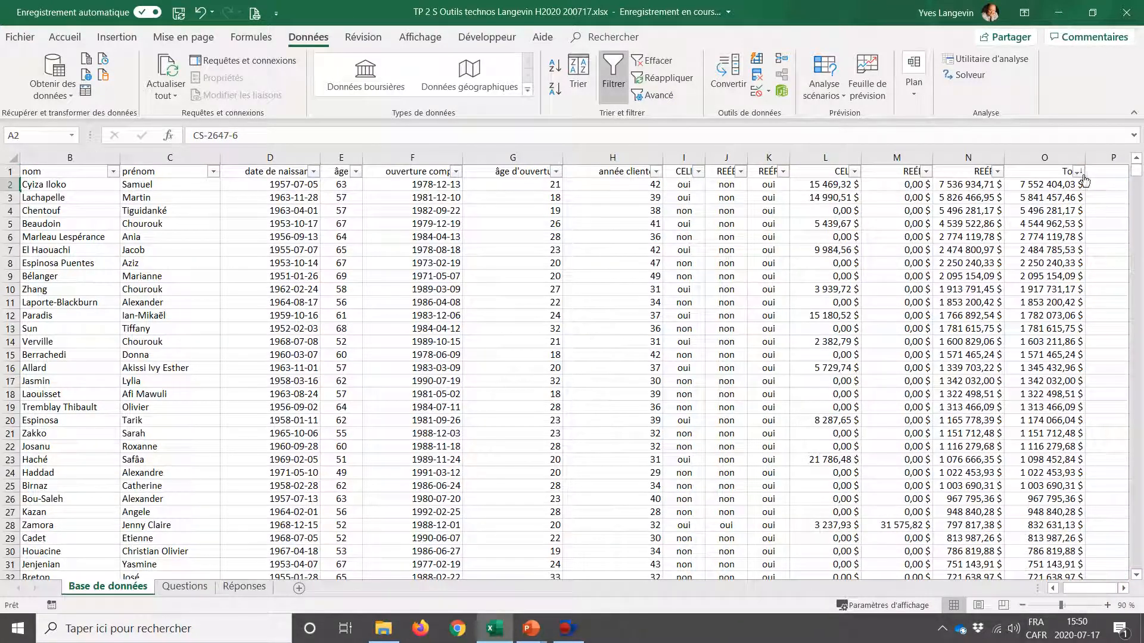
{"action": "left_click", "coordinate": [1078, 172]}
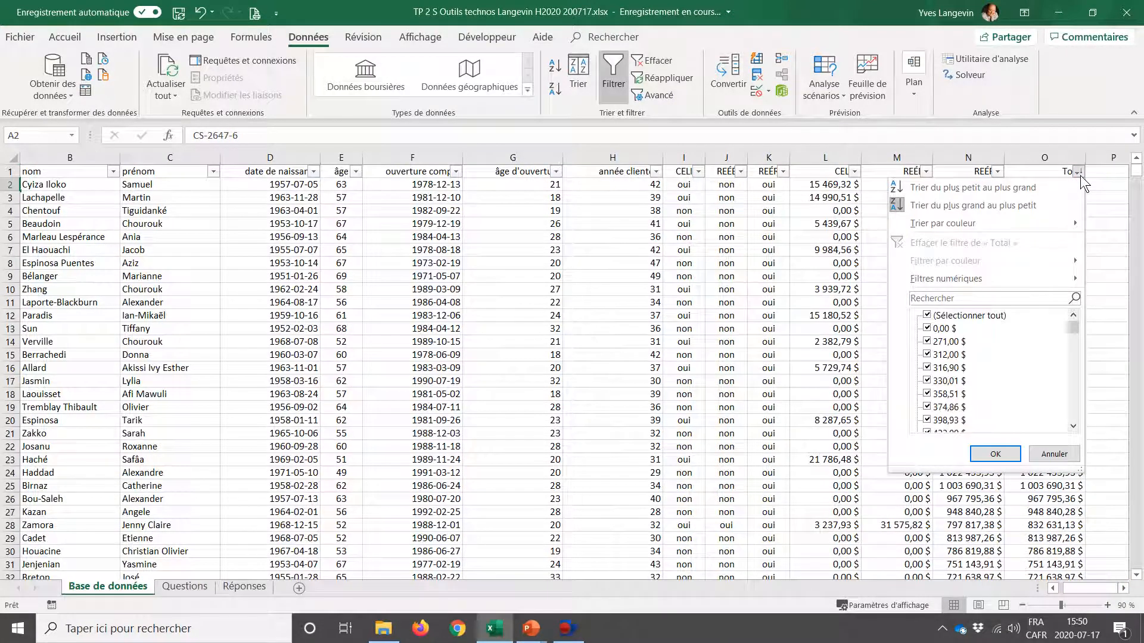
{"action": "left_click", "coordinate": [1081, 175]}
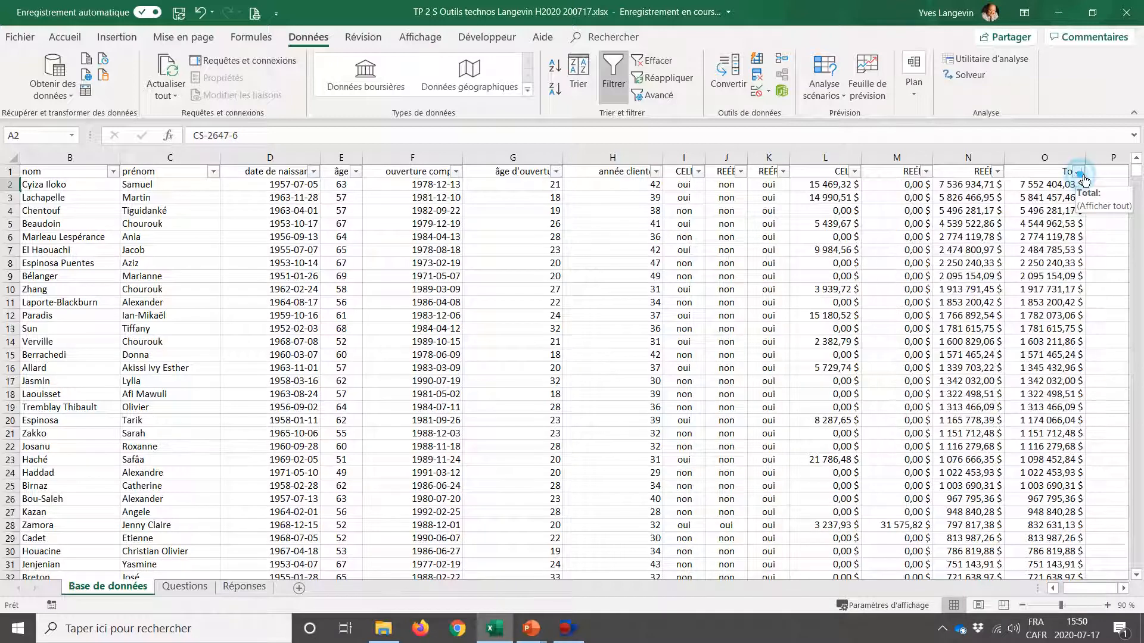
{"action": "left_click", "coordinate": [1056, 589]}
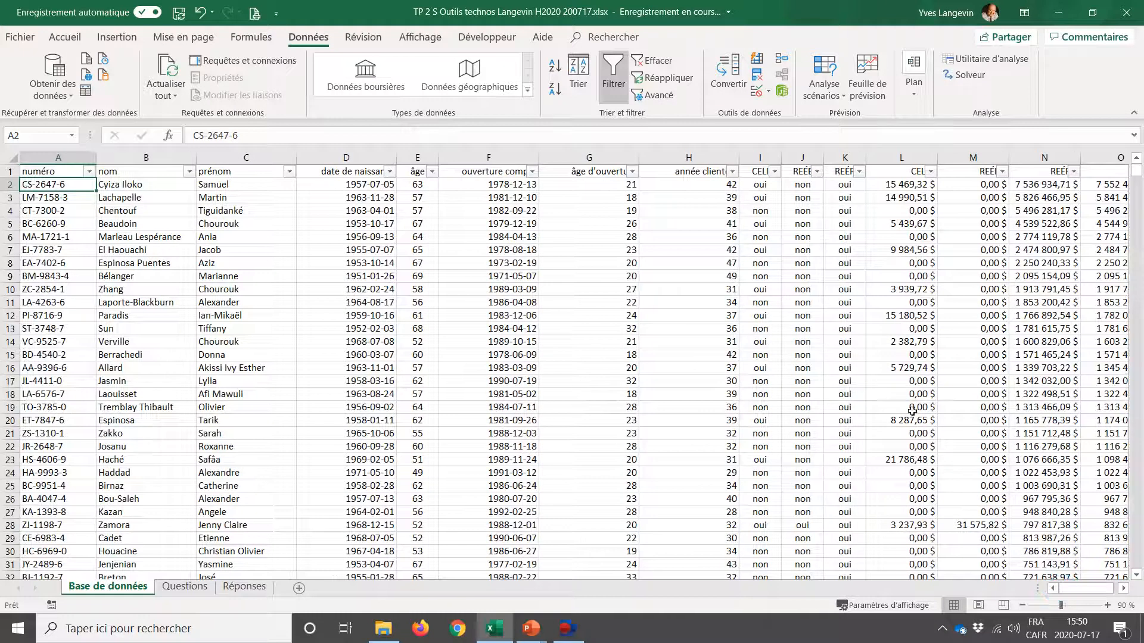
Step: Filter the CELI $ column and the REÉÉ $ column of the Base de données sheet to amounts above the average
{"action": "left_click", "coordinate": [930, 171]}
{"action": "mouse_move", "coordinate": [879, 277]}
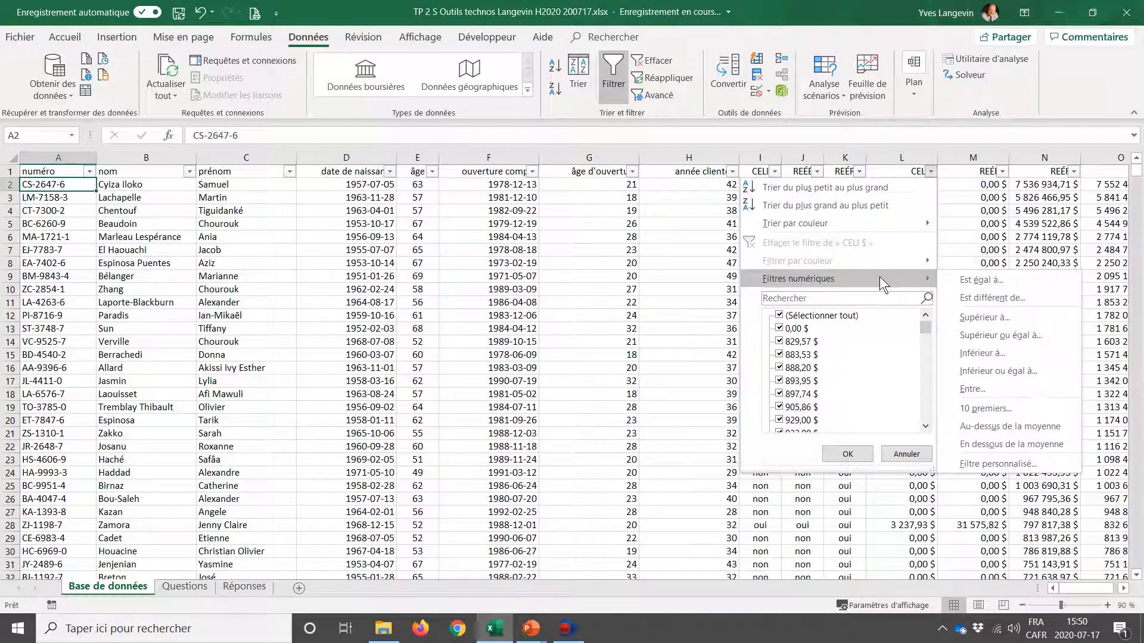
{"action": "left_click", "coordinate": [1057, 429]}
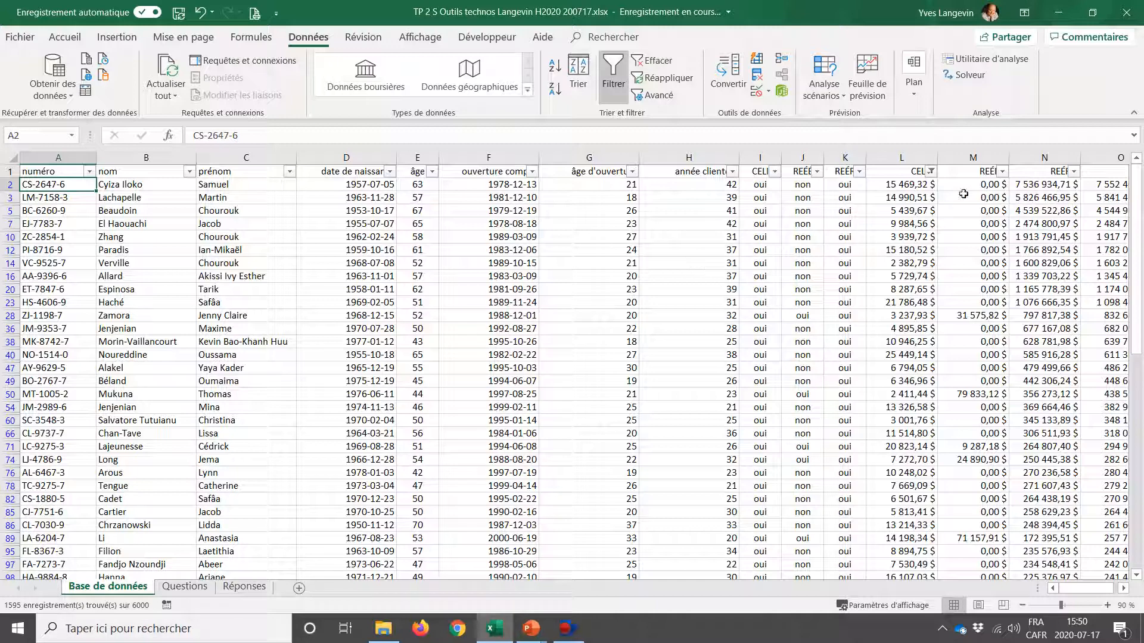
{"action": "left_click", "coordinate": [1002, 172]}
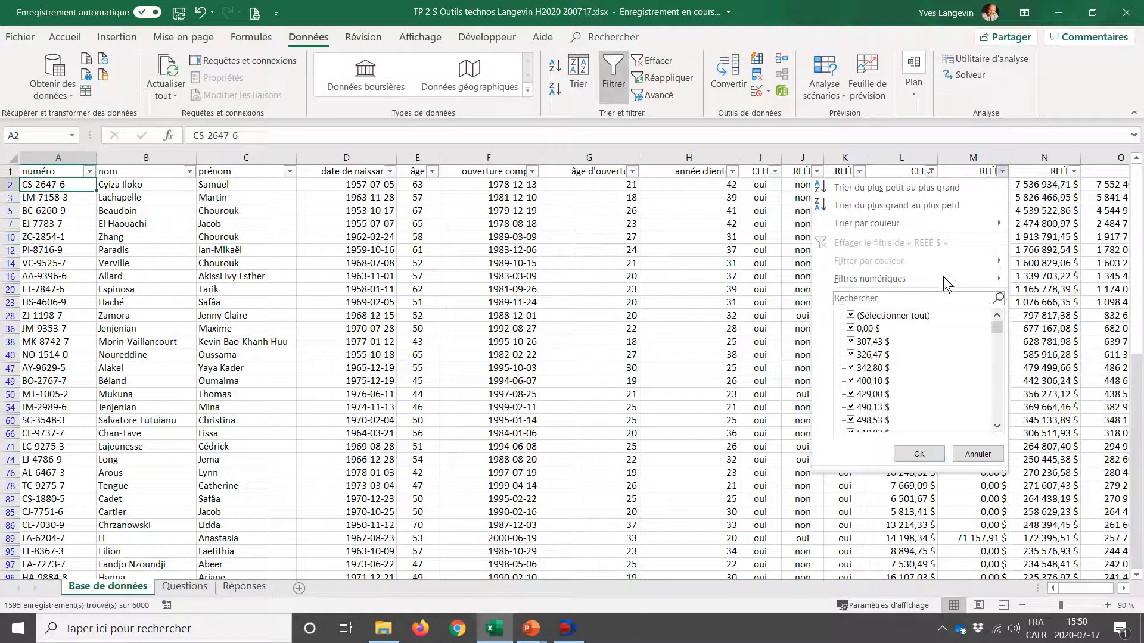
{"action": "mouse_move", "coordinate": [941, 280]}
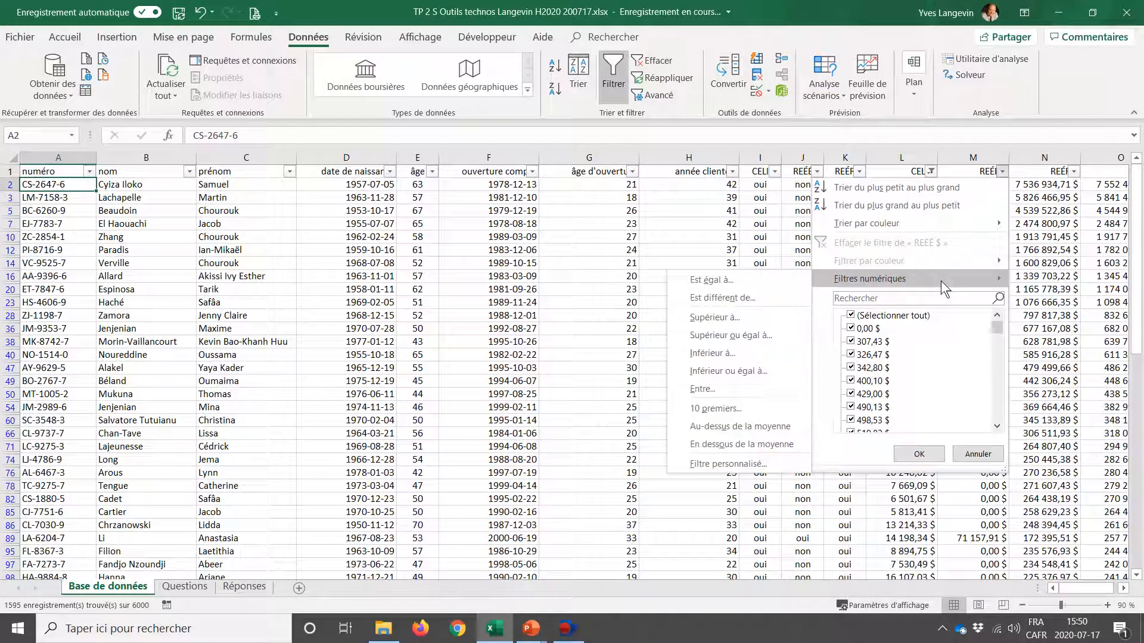
{"action": "left_click", "coordinate": [745, 431]}
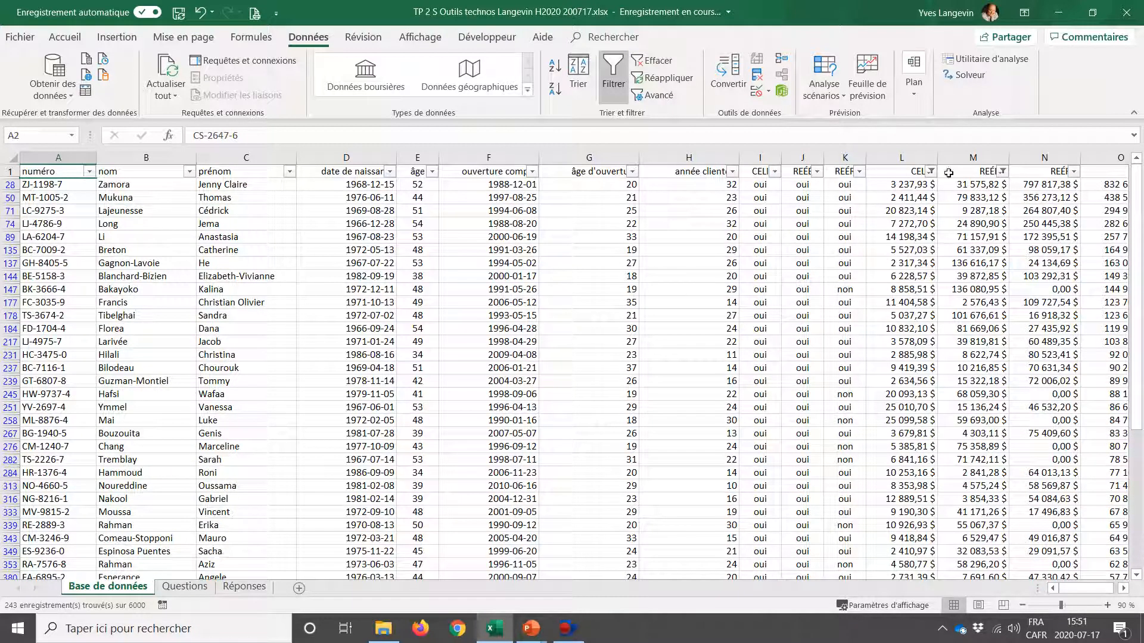
Step: Select the filtered CELI $ and REÉÉ $ columns, and also filter the REÉR $ column to amounts above the average
{"action": "left_click", "coordinate": [973, 168]}
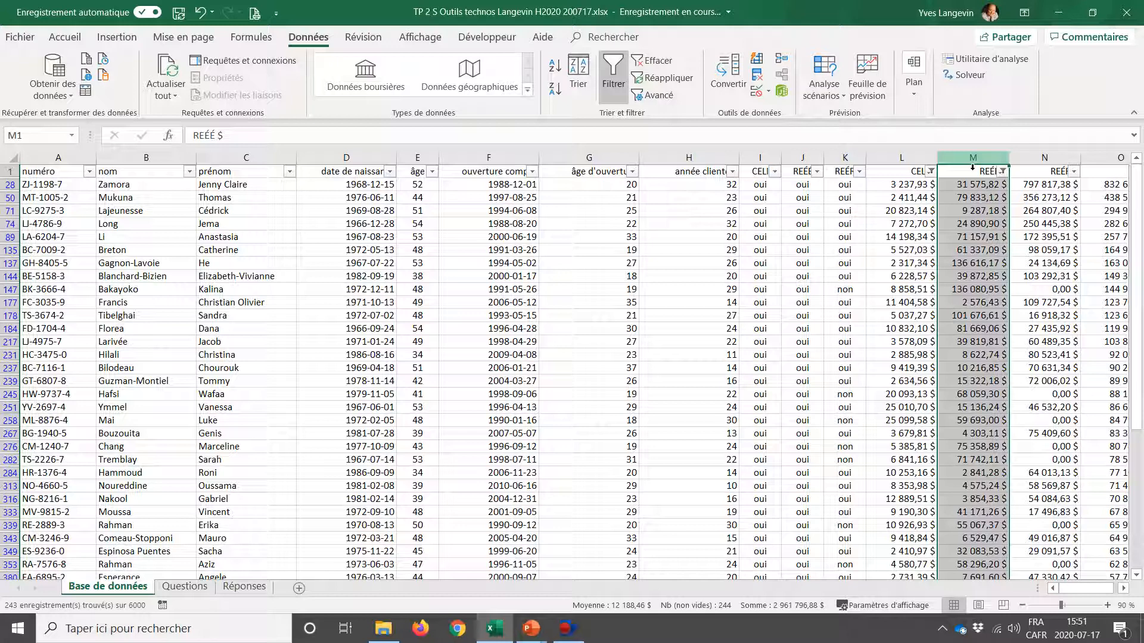
{"action": "left_click_drag", "start_coordinate": [972, 167], "coordinate": [927, 169]}
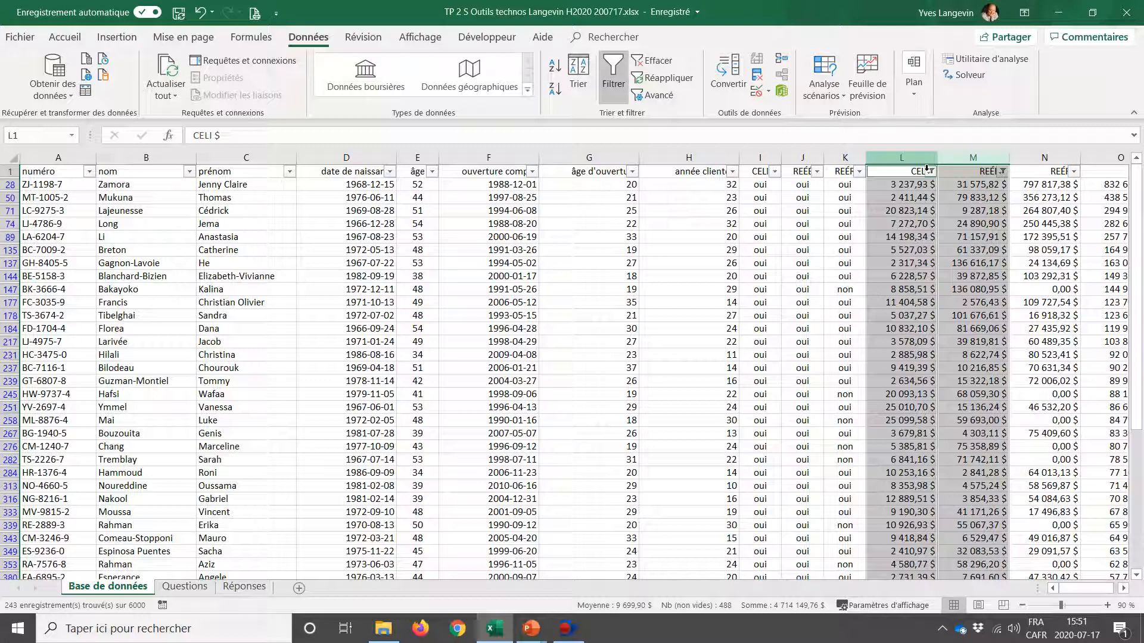
{"action": "left_click", "coordinate": [1073, 172]}
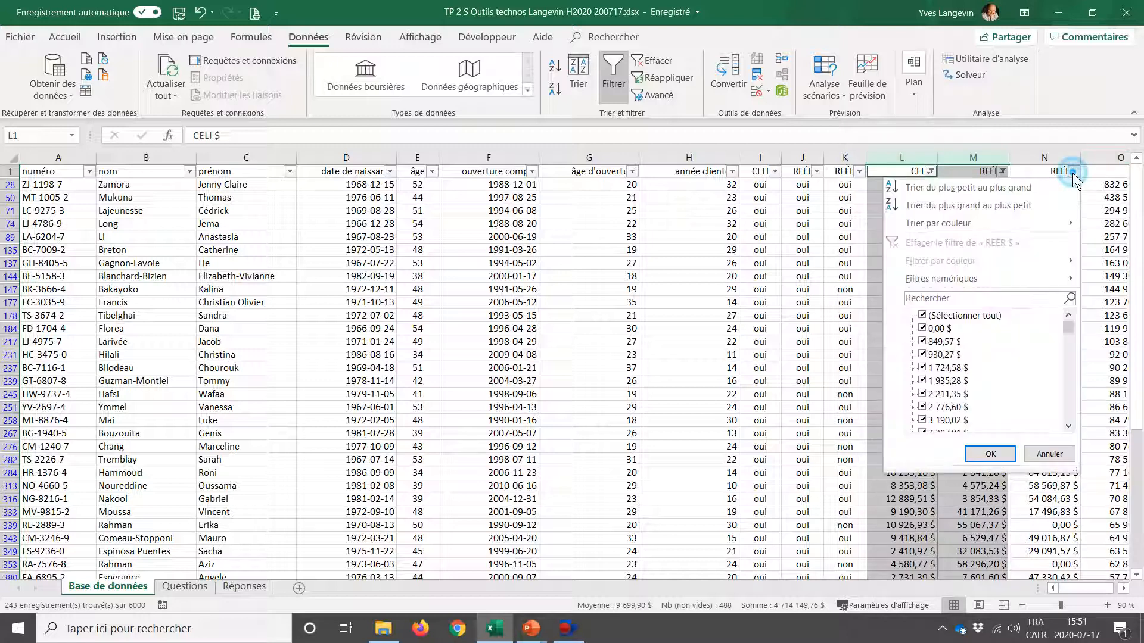
{"action": "mouse_move", "coordinate": [1012, 278]}
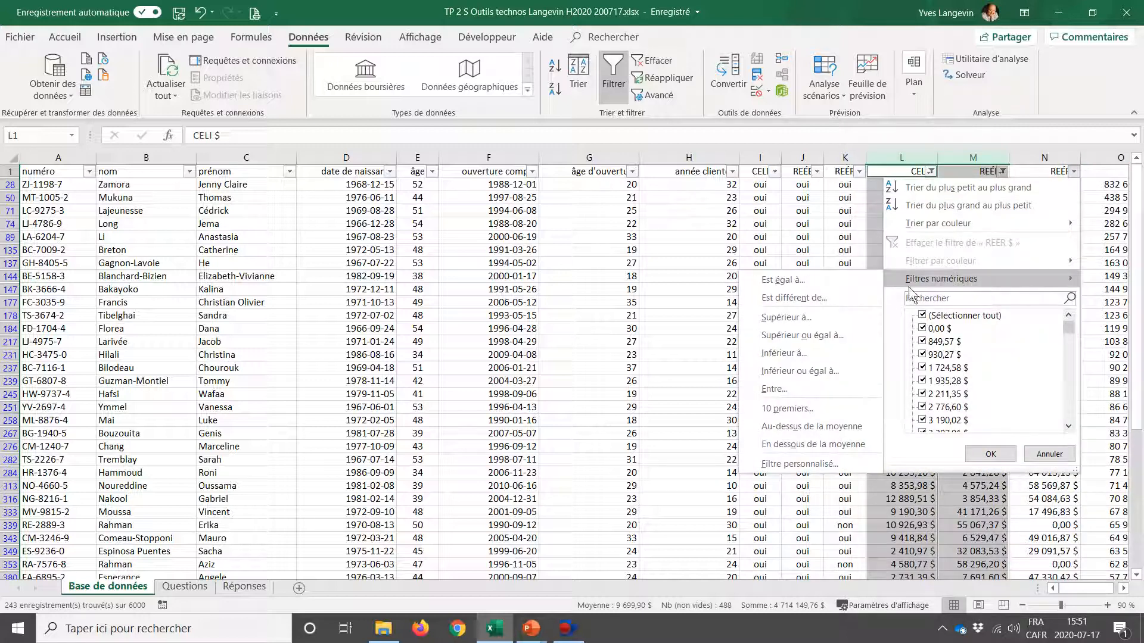
{"action": "left_click", "coordinate": [810, 426]}
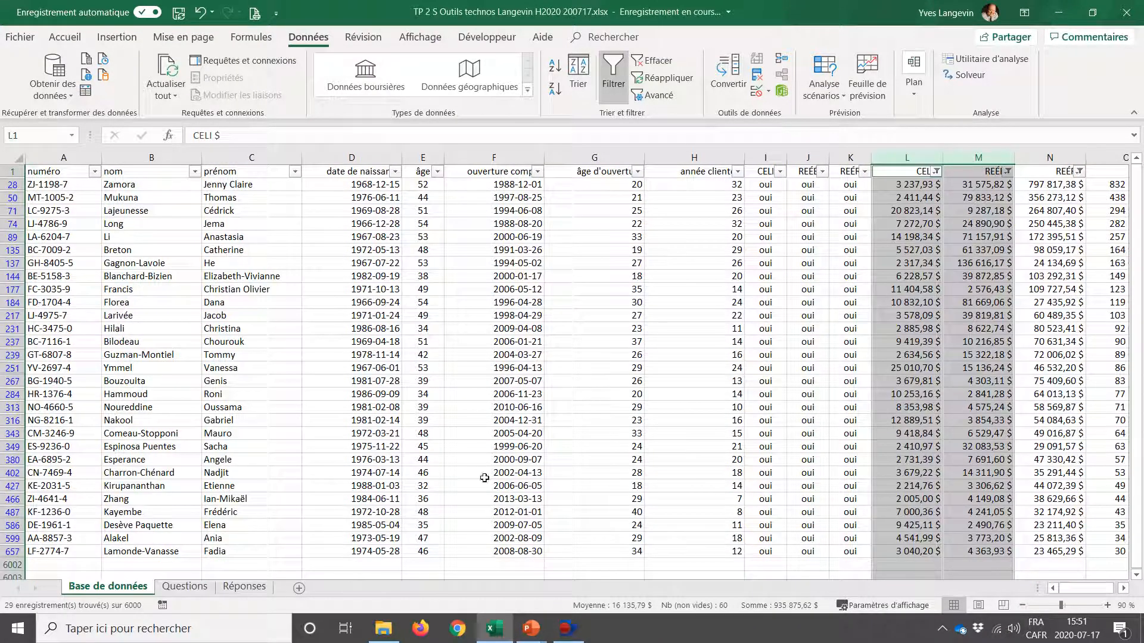
Step: Enter 29 as the answer to question 10 in cell C13 of the Questions sheet
{"action": "left_click", "coordinate": [187, 588]}
{"action": "type", "text": "29"}
{"action": "key", "text": "Return"}
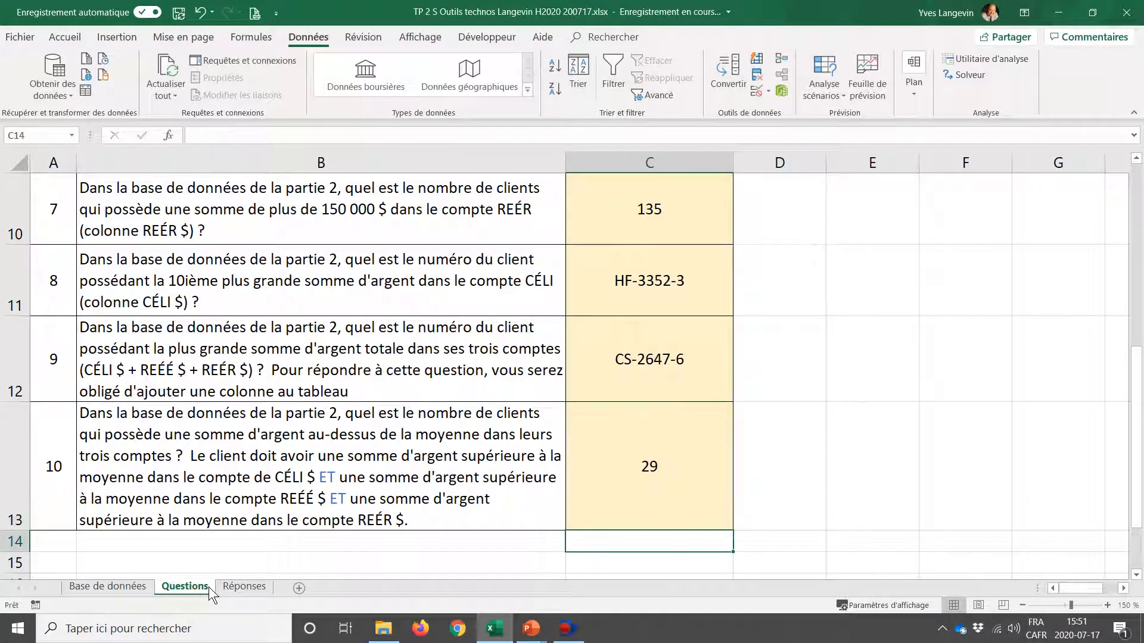
Step: Return to the Base de données sheet and select the CELI $, REÉÉ $ and REÉR $ columns to review the filtered amounts
{"action": "left_click", "coordinate": [130, 587]}
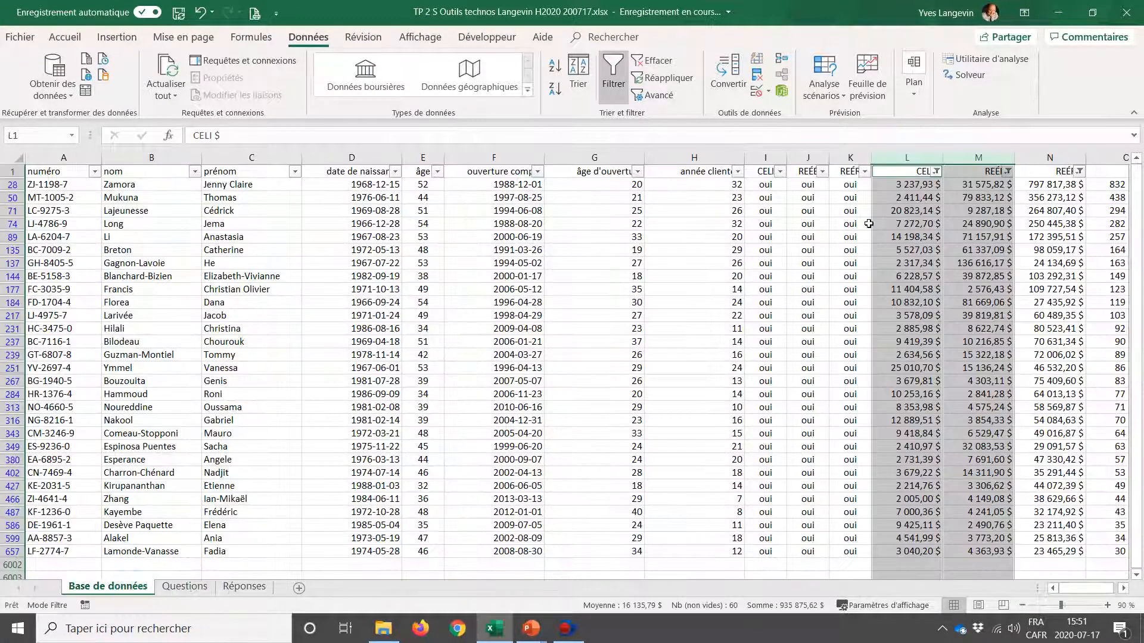
{"action": "left_click", "coordinate": [909, 169]}
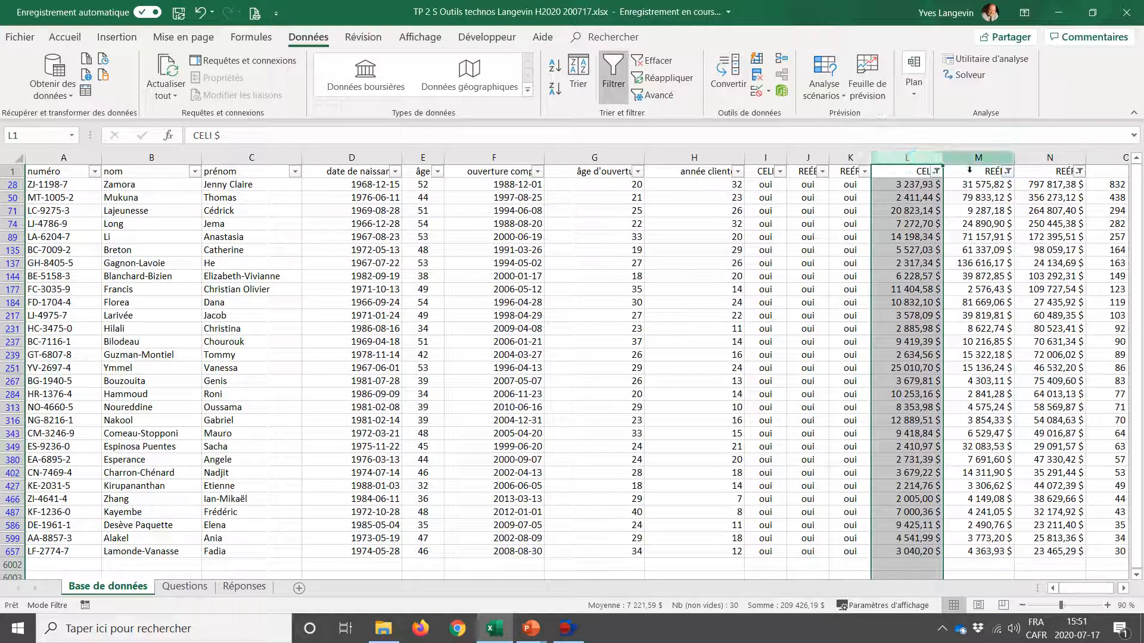
{"action": "left_click", "coordinate": [969, 170], "text": "ctrl"}
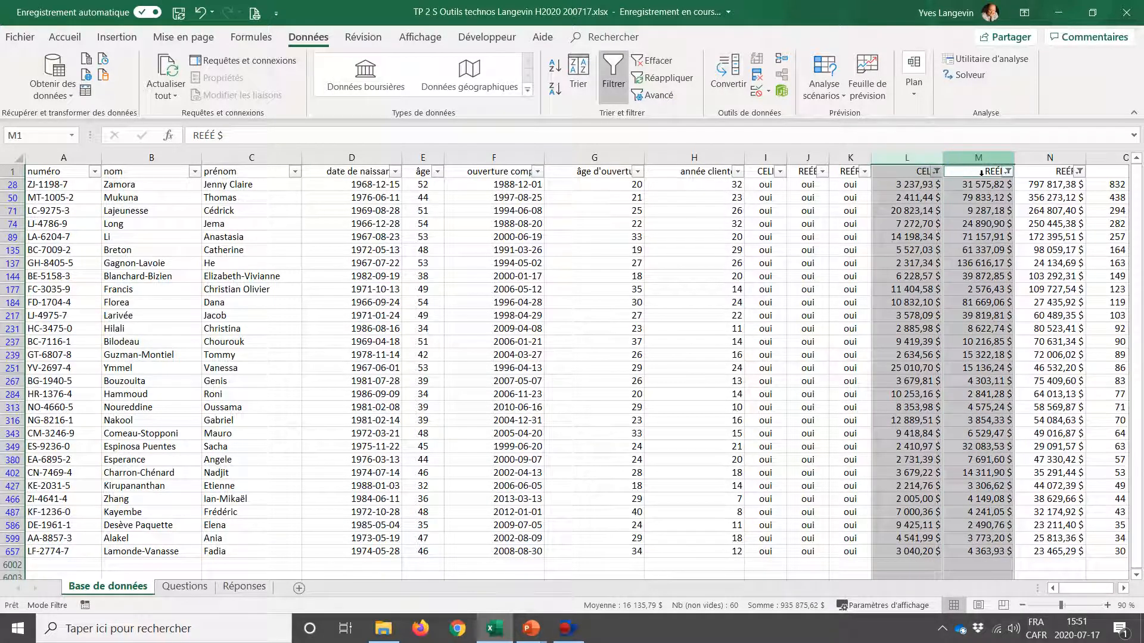
{"action": "left_click", "coordinate": [1053, 171], "text": "ctrl"}
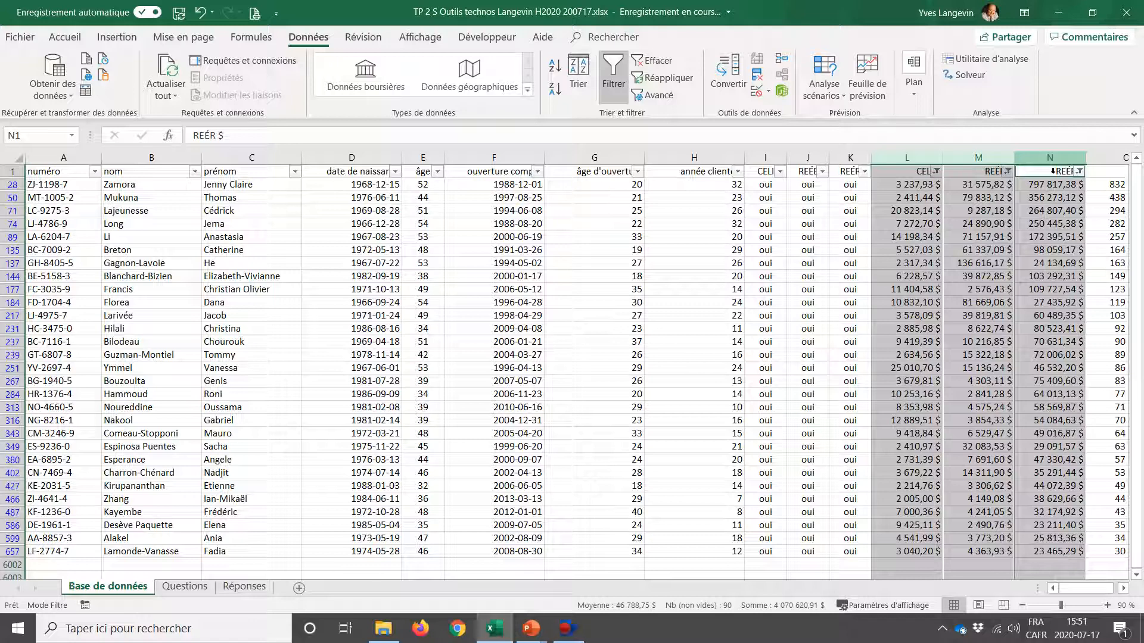
Step: Clear the filters on the CELI $, REÉÉ $ and REÉR $ columns and return to cell A1
{"action": "left_click", "coordinate": [935, 173]}
{"action": "left_click", "coordinate": [861, 243]}
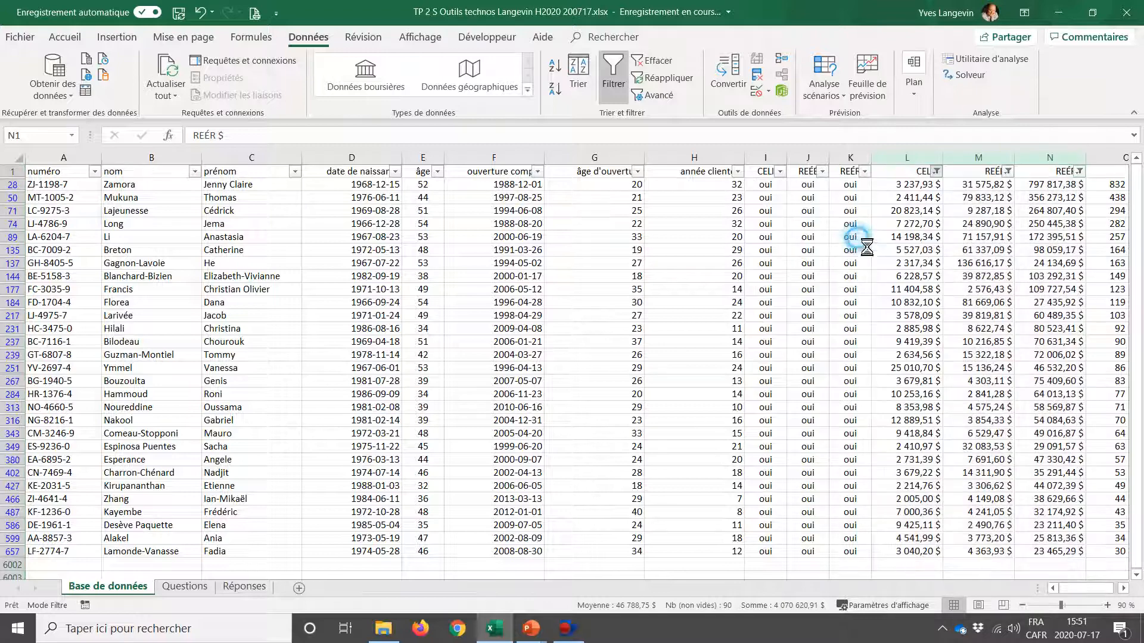
{"action": "left_click", "coordinate": [1002, 172]}
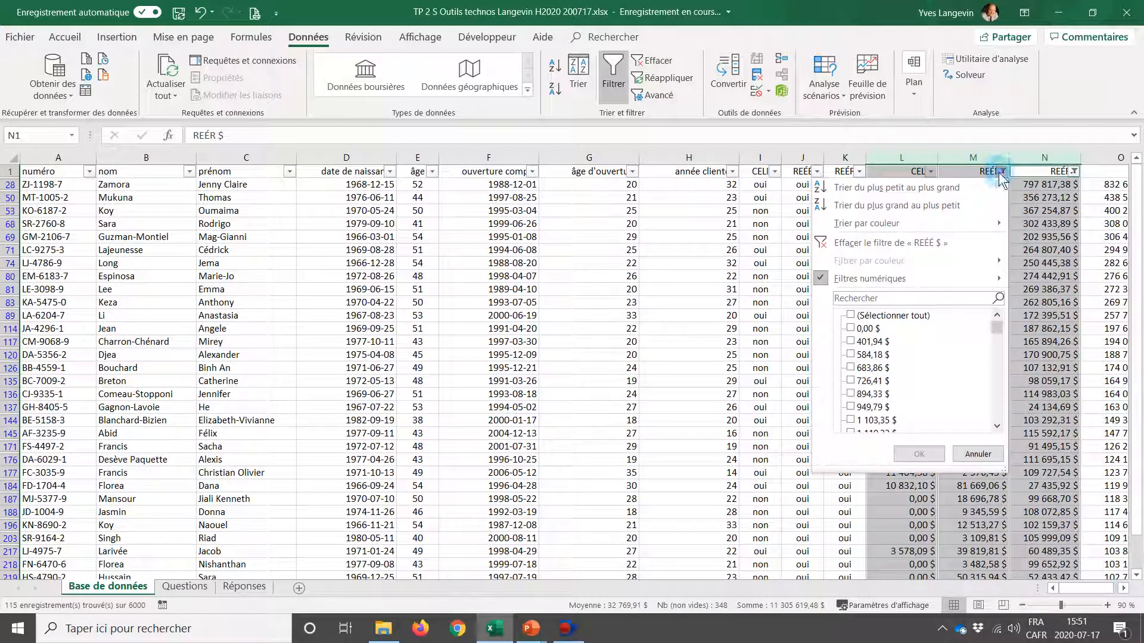
{"action": "left_click", "coordinate": [955, 237]}
{"action": "left_click", "coordinate": [1074, 172]}
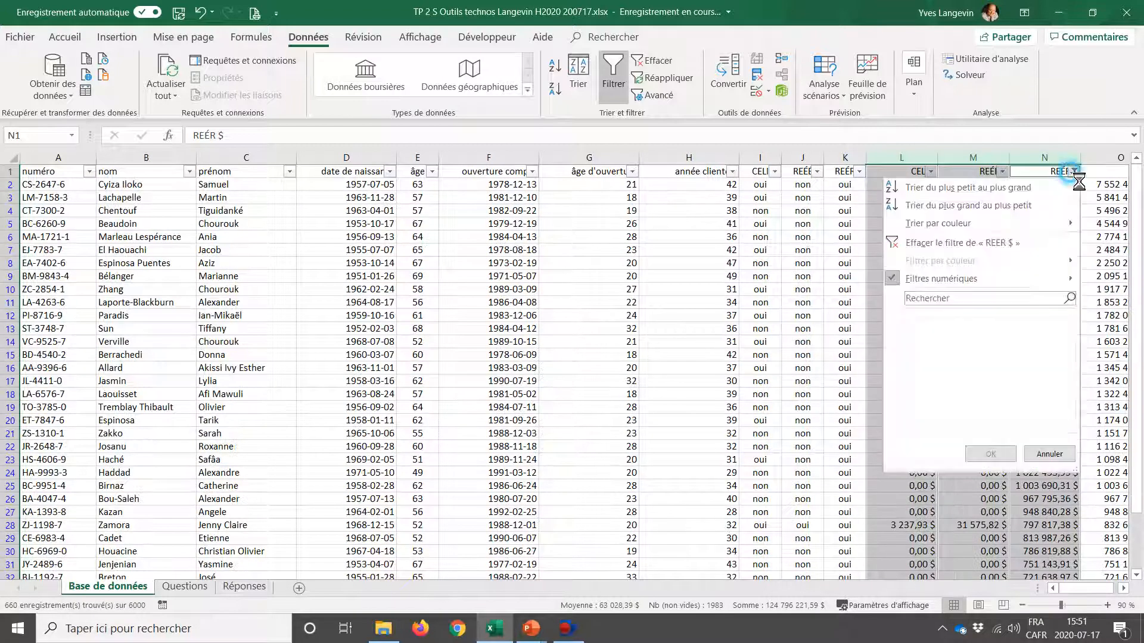
{"action": "left_click", "coordinate": [999, 241]}
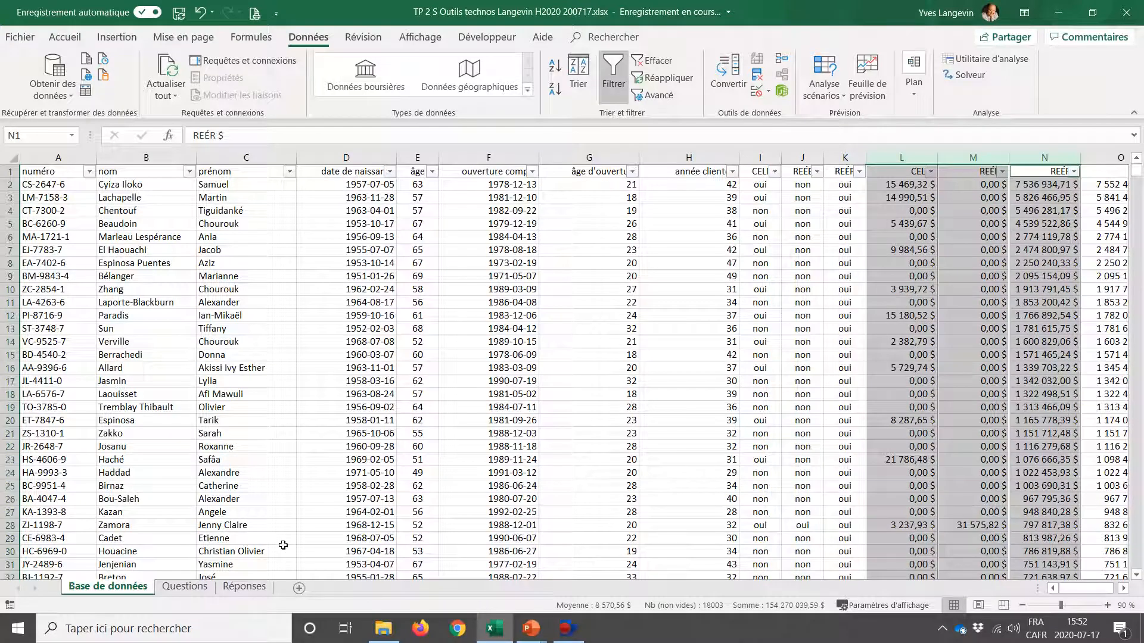
{"action": "key", "text": "ctrl+Home"}
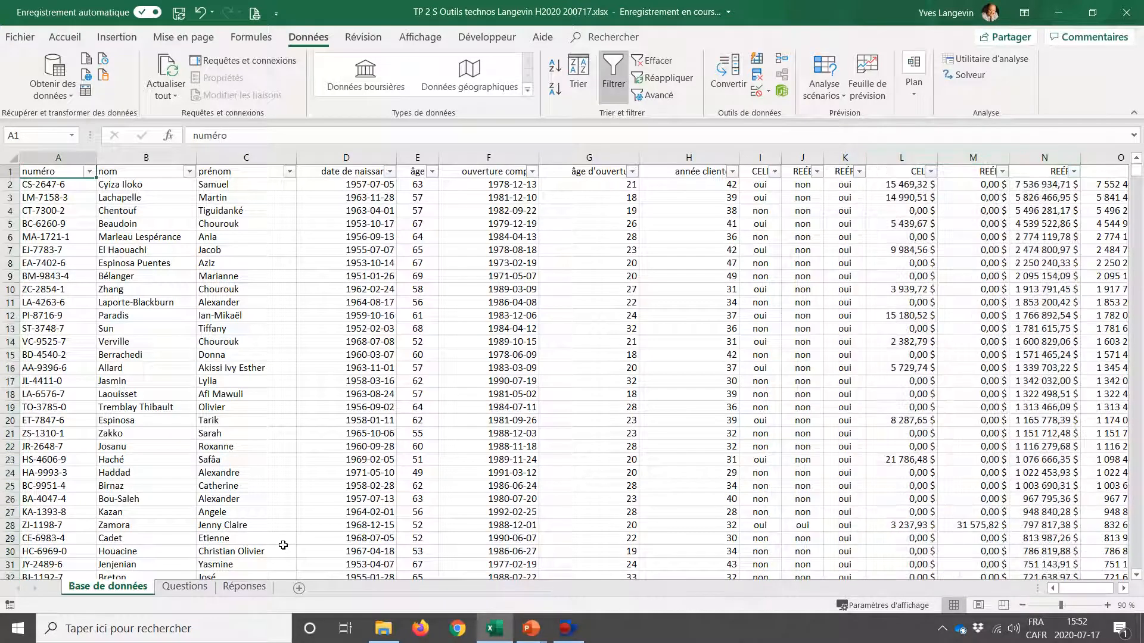
Step: Look over the completed answers on the Questions sheet and select cell A2 above the questions table
{"action": "left_click", "coordinate": [196, 588]}
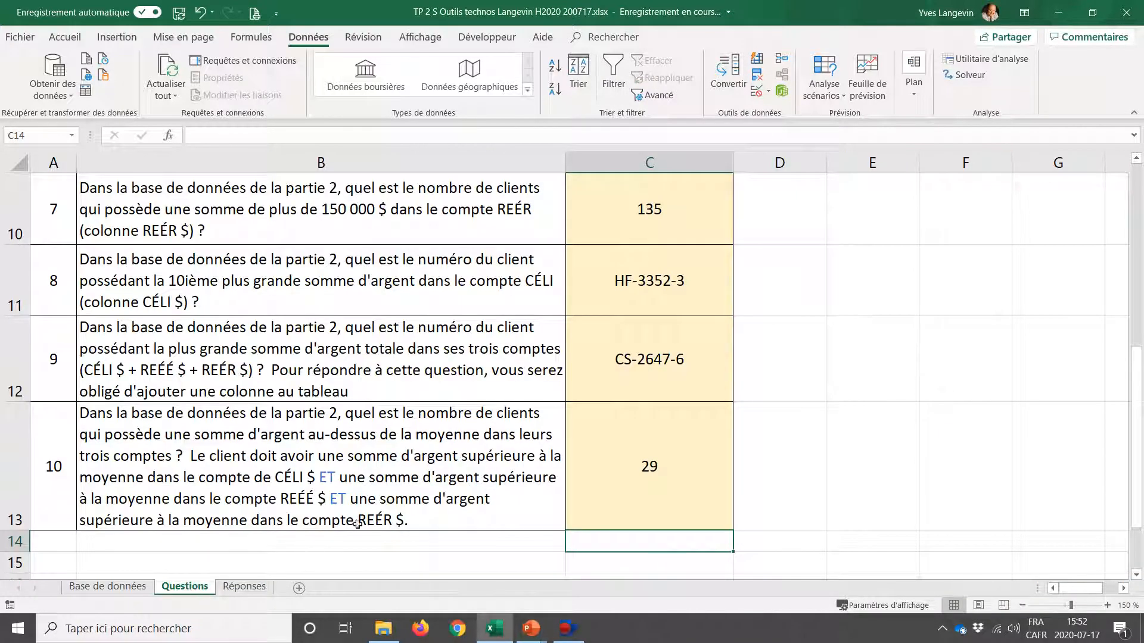
{"action": "scroll", "coordinate": [361, 523], "scroll_direction": "up", "scroll_amount": 3}
{"action": "left_click", "coordinate": [71, 215]}
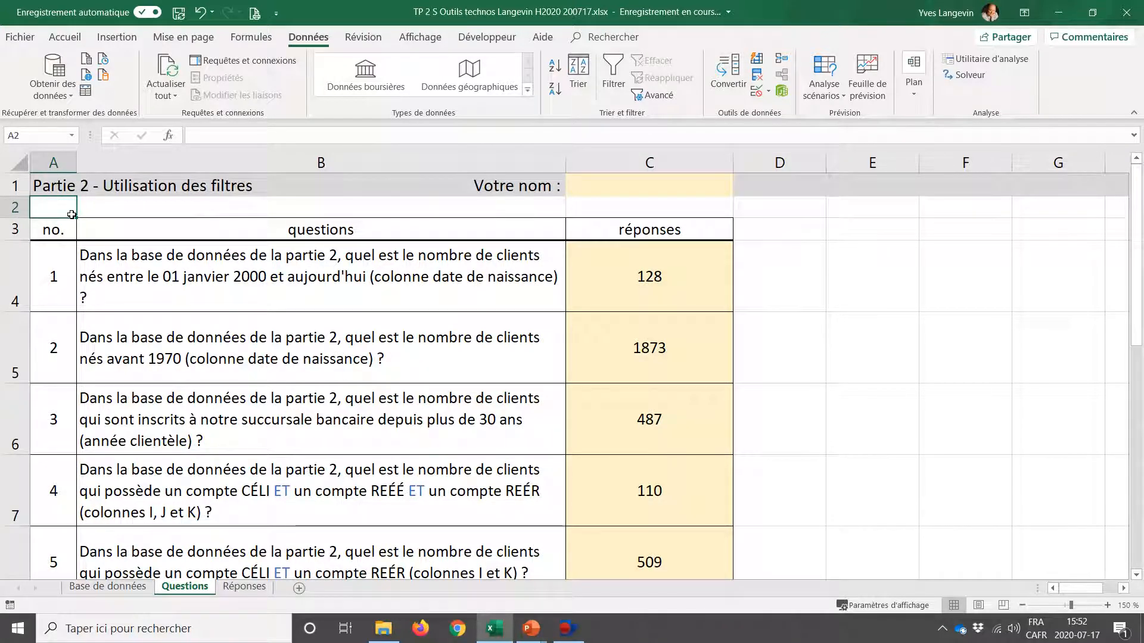
Step: Turn off filtering on the Base de données sheet and switch to the PowerPoint presentation
{"action": "left_click", "coordinate": [102, 587]}
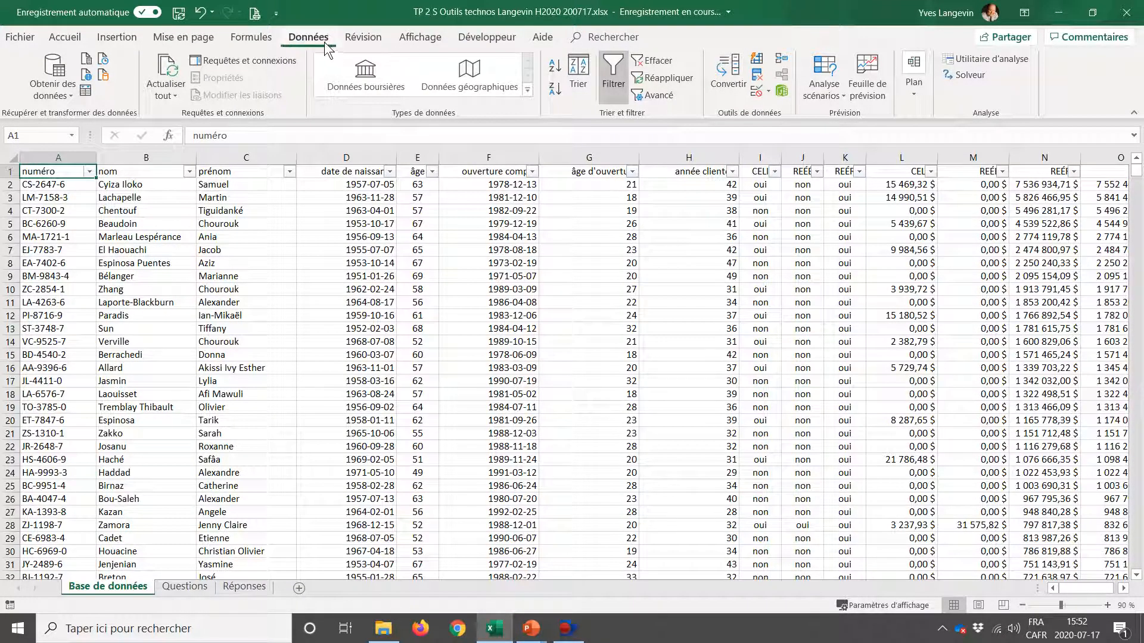
{"action": "left_click", "coordinate": [607, 69]}
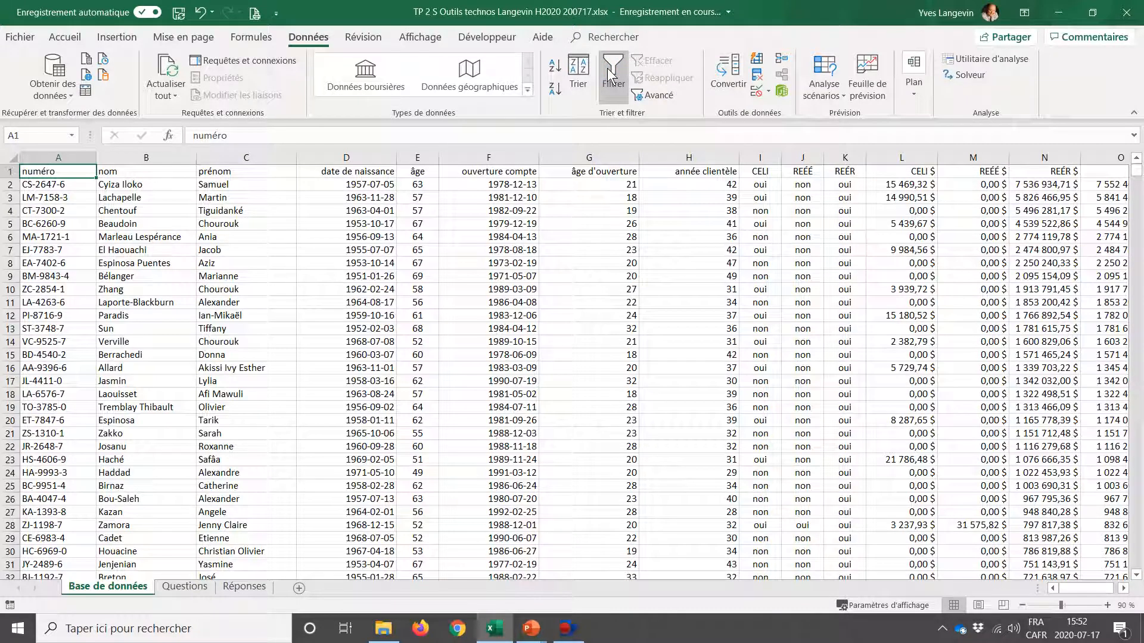
{"action": "key", "text": "alt+Tab"}
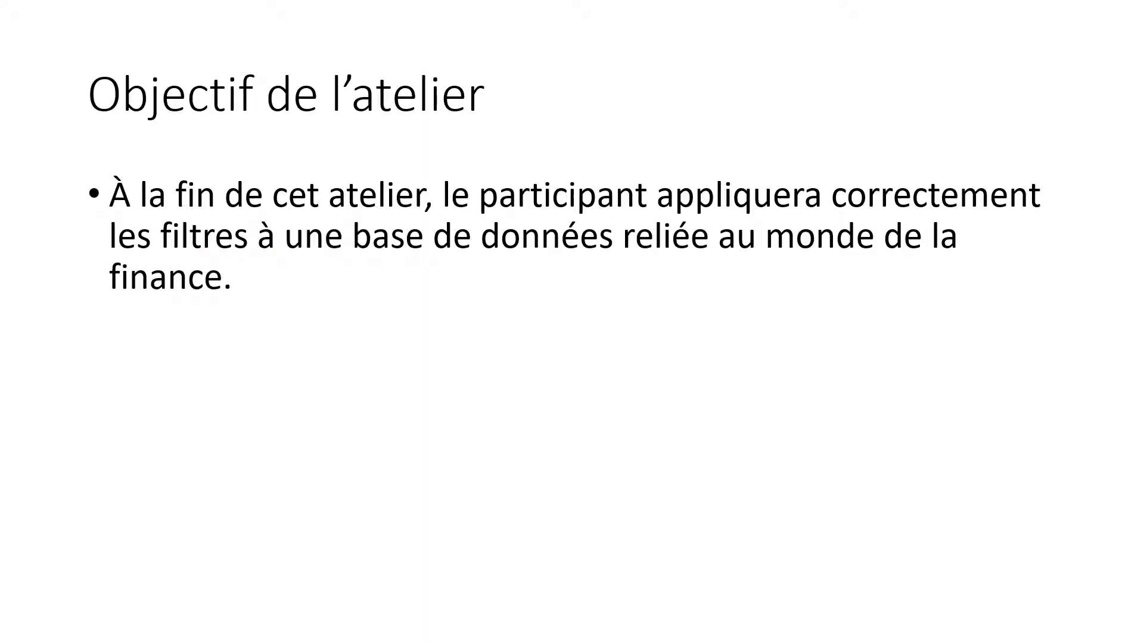